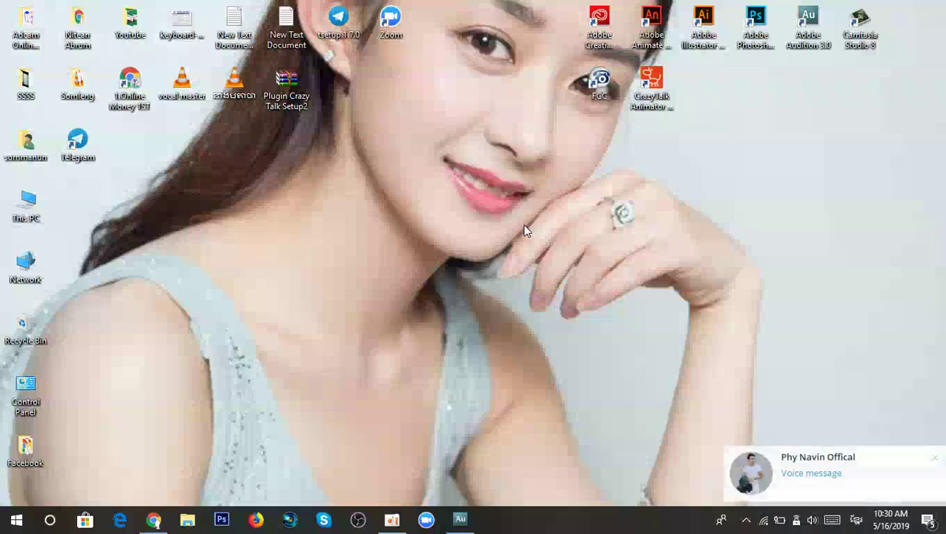
Dismiss the message notification and move the Telegram shortcut beside the Zoom shortcut on the desktop.
left_click(933, 458)
left_click(933, 459)
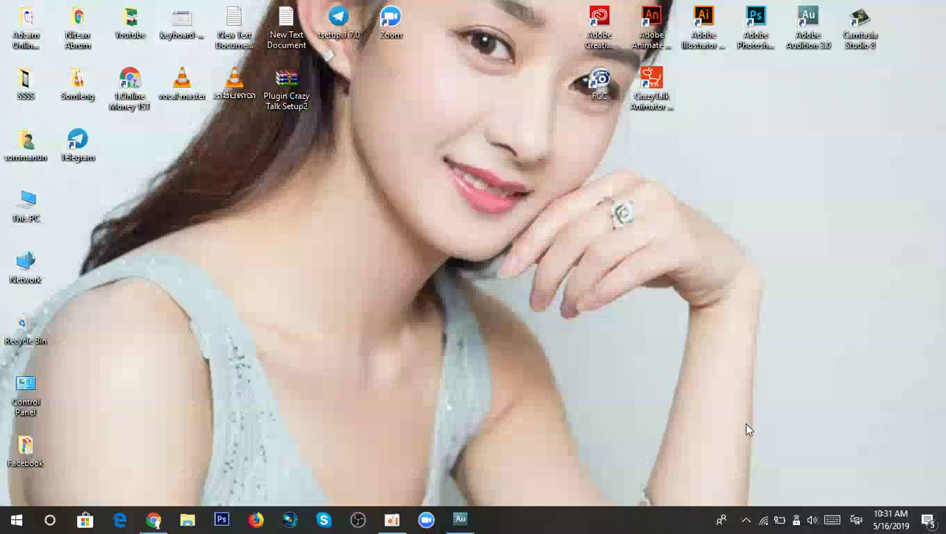
left_click_drag(77, 142, 443, 22)
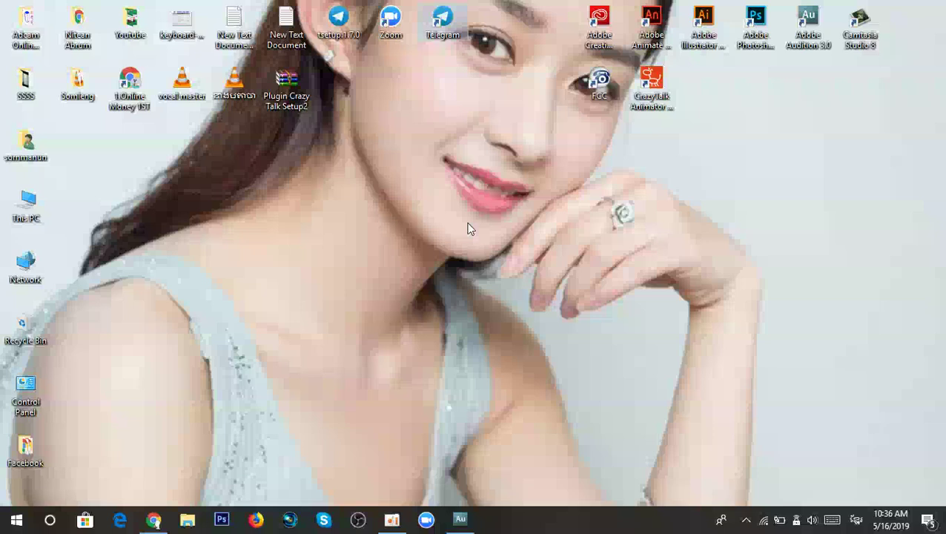
Move the Adobe Audition 3.0 shortcut to the middle of the desktop and back beside Camtasia Studio 8.
left_click(807, 26)
left_click_drag(807, 26, 391, 215)
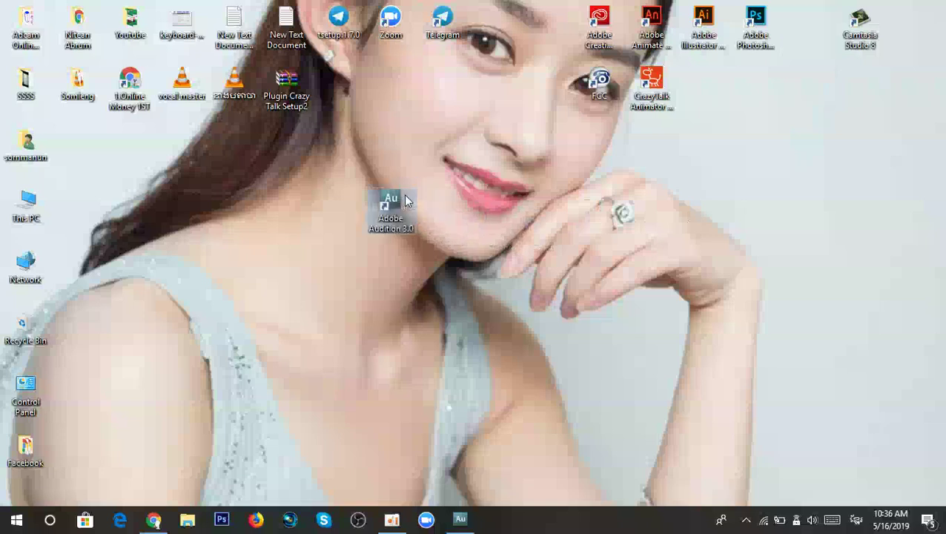
right_click(515, 182)
left_click(543, 223)
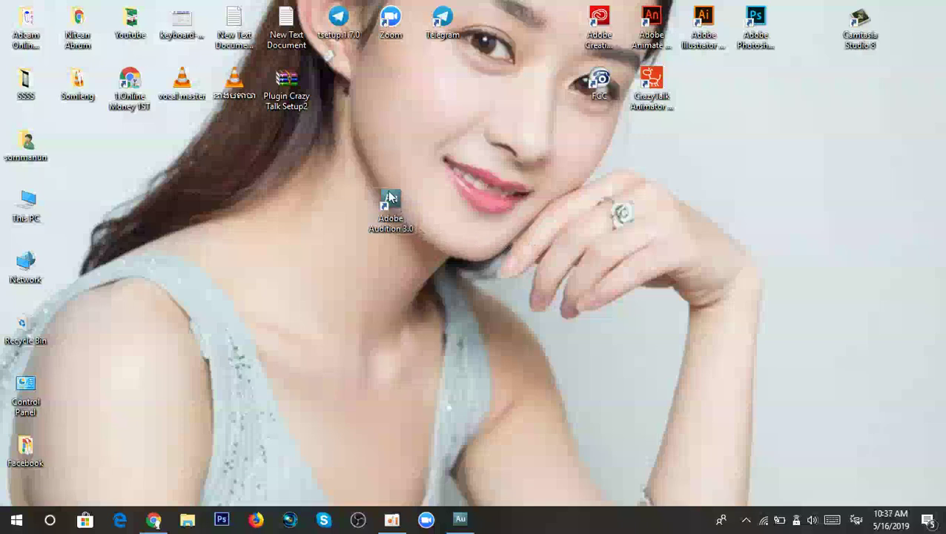
left_click_drag(387, 190, 805, 53)
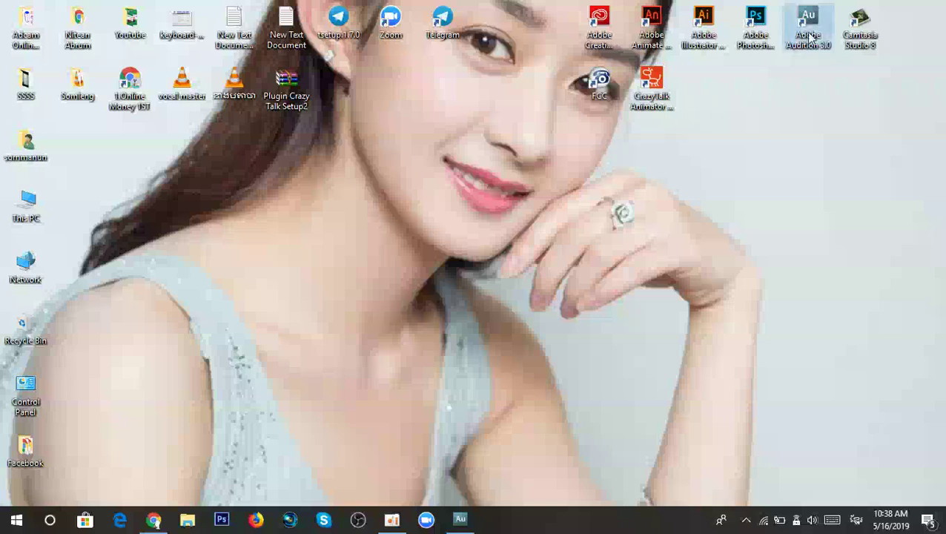
Move the Adobe Audition 3.0 shortcut to an open area in the middle of the desktop and launch it.
left_click_drag(808, 26, 348, 266)
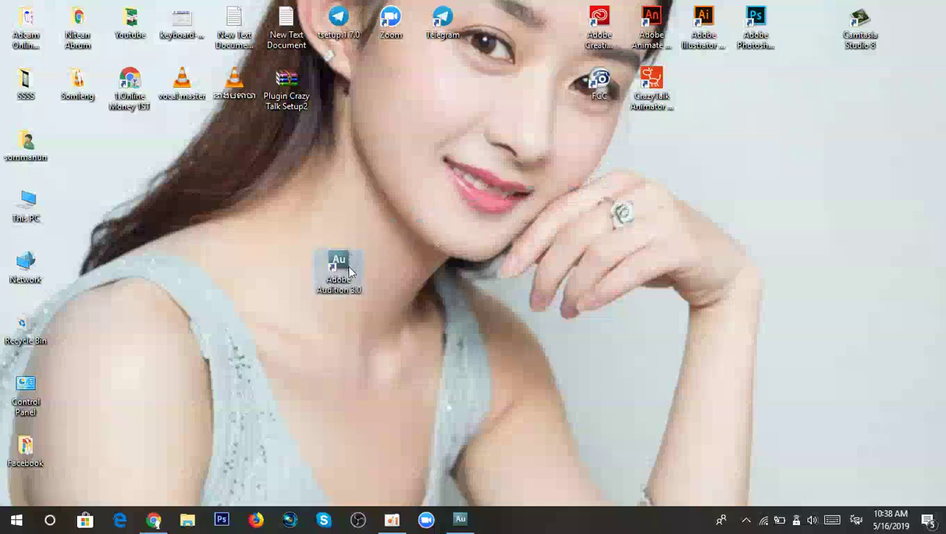
double_click(348, 270)
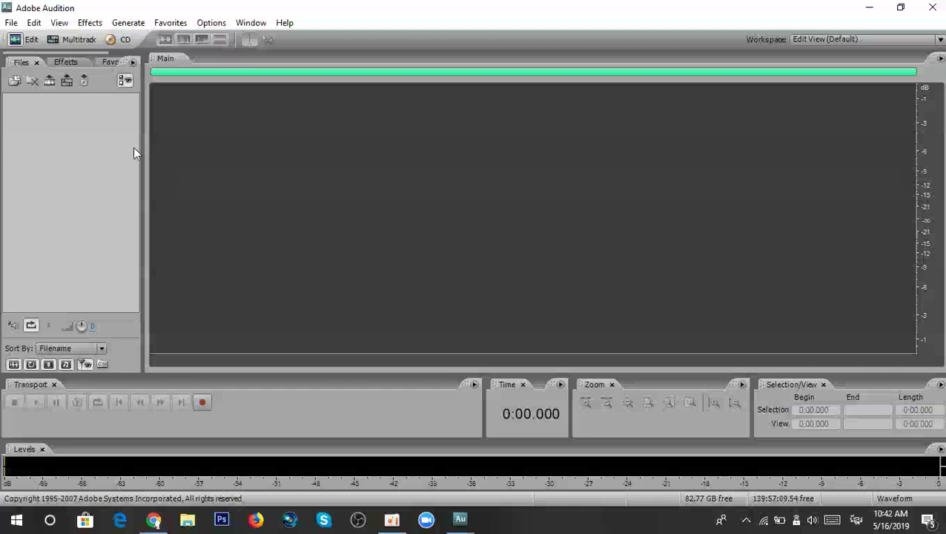
Record about 1:05 of audio into a new waveform at 44100 Hz, stereo, 16-bit.
left_click(202, 402)
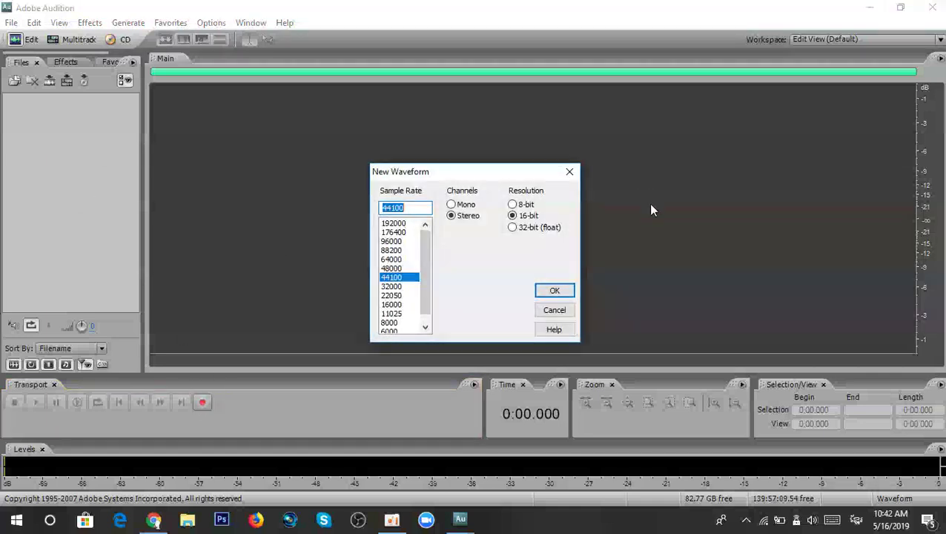
left_click(554, 290)
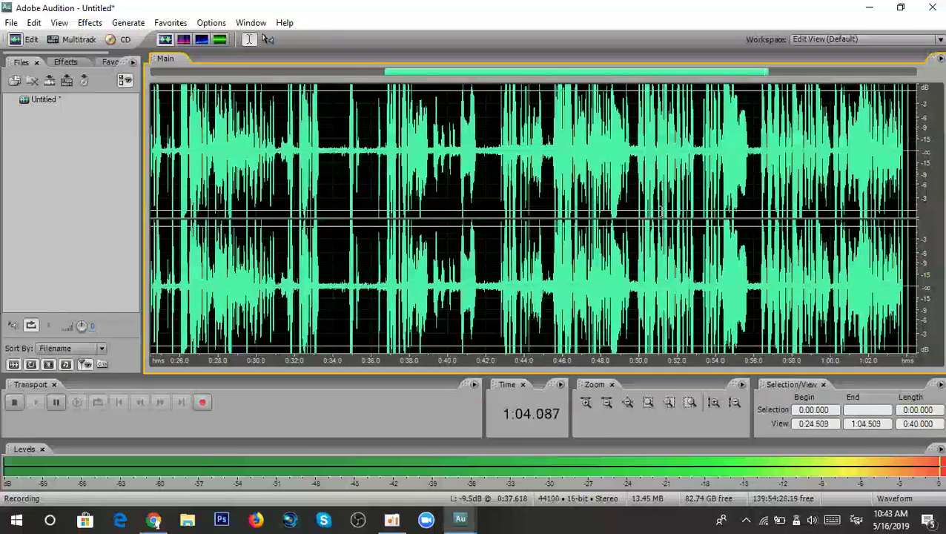
key("space")
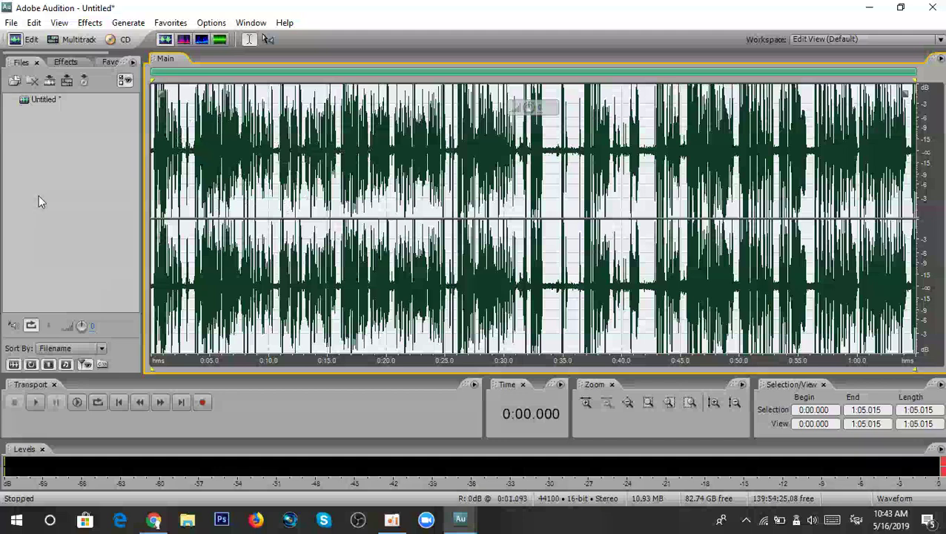
Place the cursor at about 0:22.9 and examine the recorded waveform both close up and at full length.
left_click(421, 157)
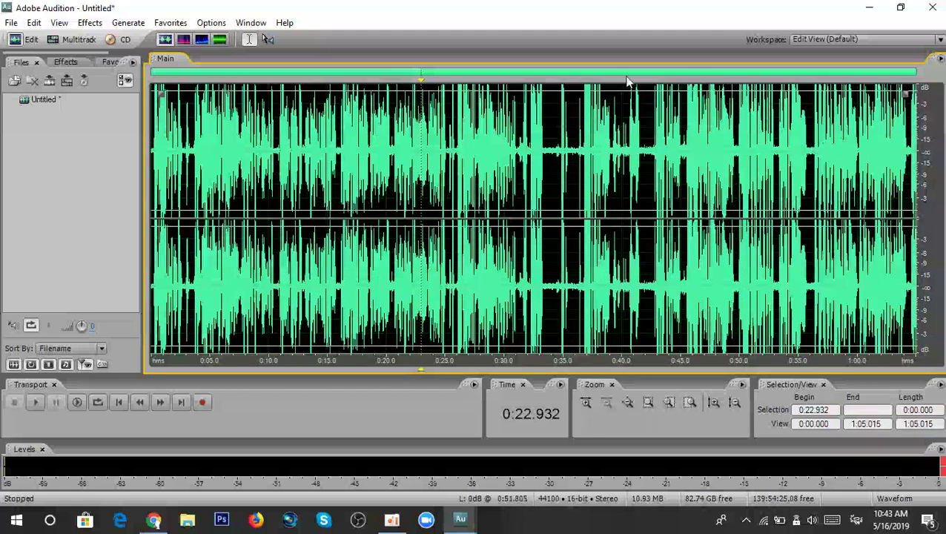
scroll(628, 74, "up", 2)
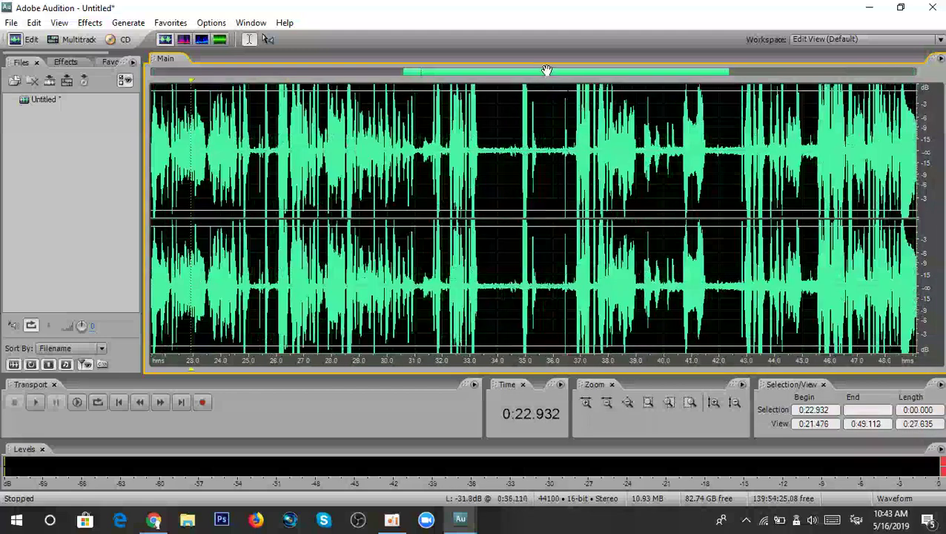
scroll(539, 129, "down", 2)
scroll(483, 196, "up", 1)
scroll(484, 197, "down", 1)
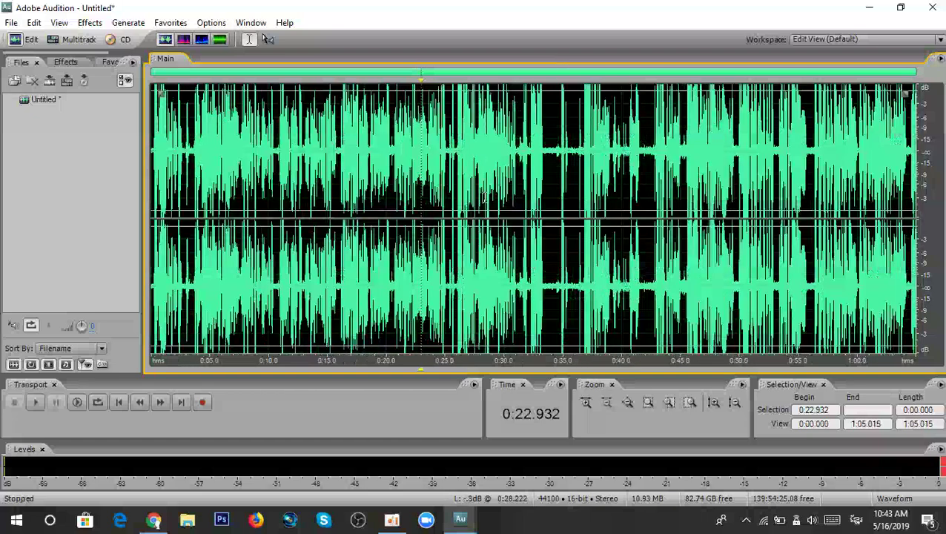
scroll(483, 197, "up", 2)
scroll(483, 197, "down", 2)
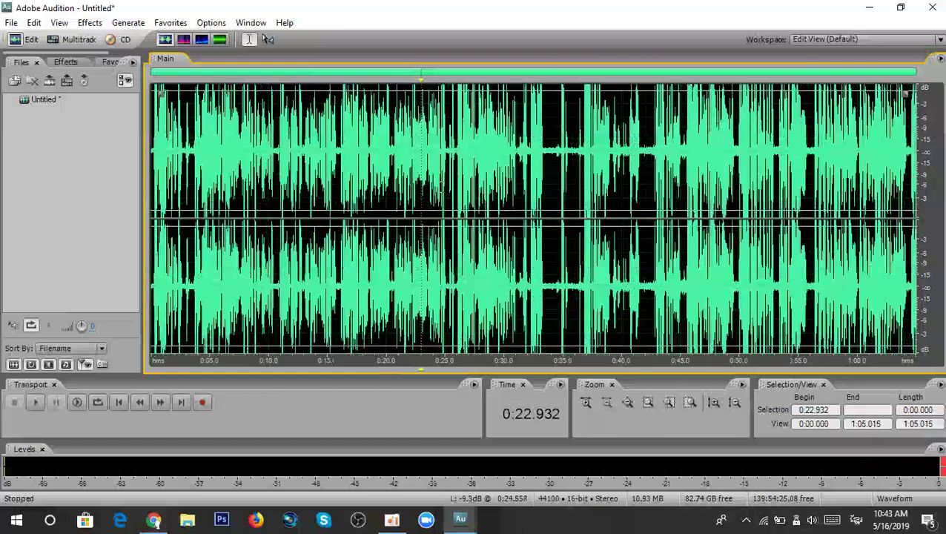
scroll(440, 187, "up", 2)
scroll(441, 186, "down", 2)
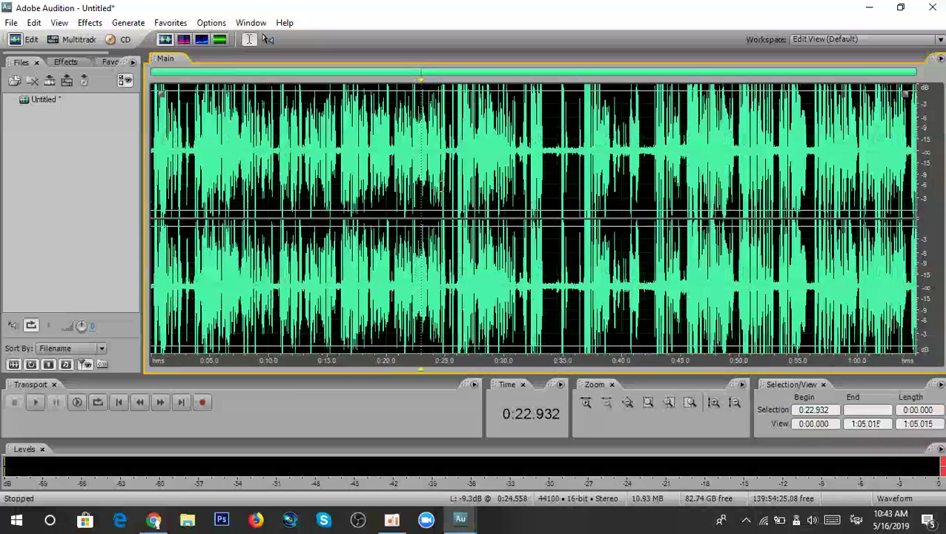
scroll(440, 185, "down", 5)
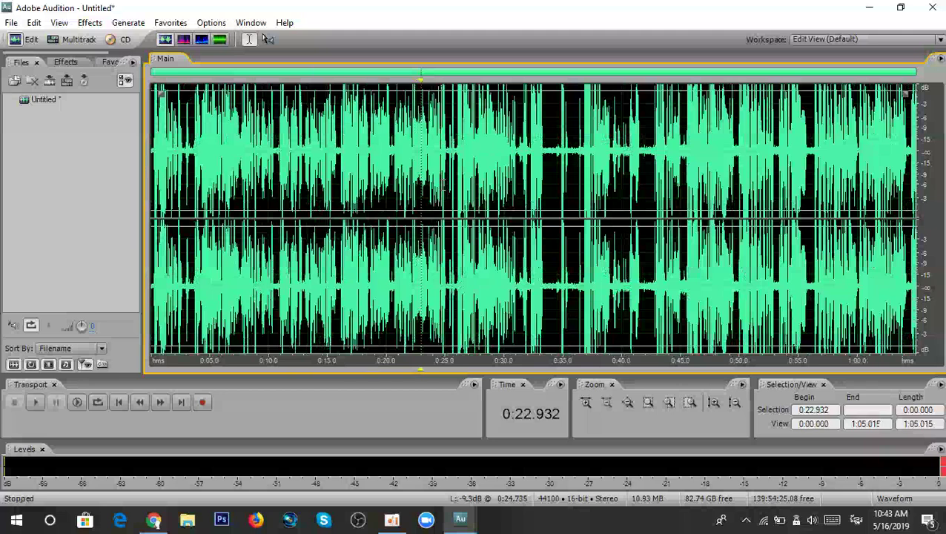
scroll(443, 185, "up", 7)
scroll(443, 186, "down", 3)
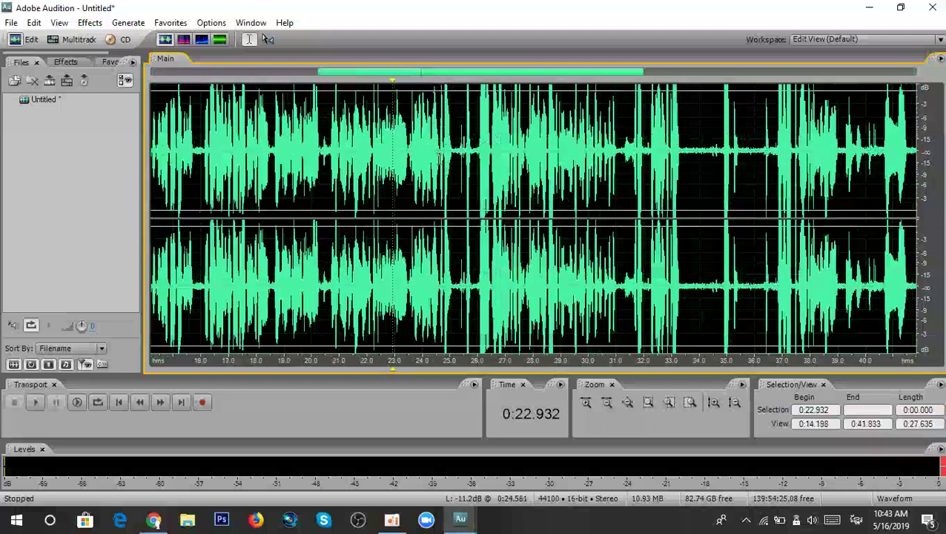
Place the cursor at the very start of the recording and look over its middle section.
left_click_drag(473, 71, 249, 69)
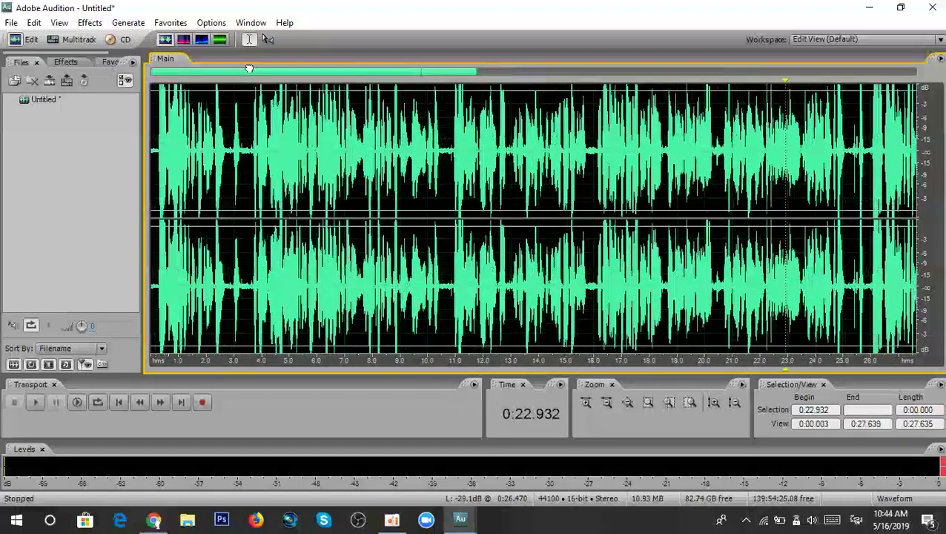
left_click(154, 160)
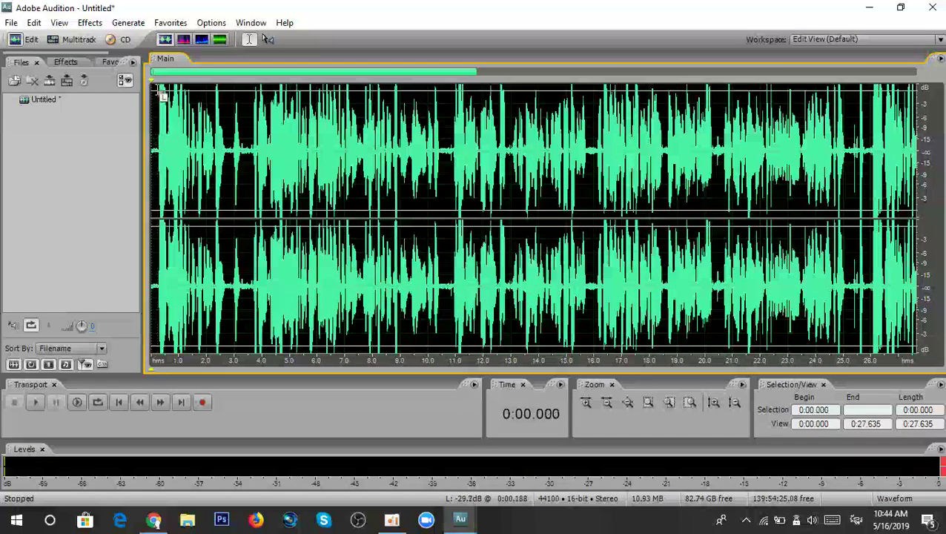
left_click_drag(160, 72, 371, 85)
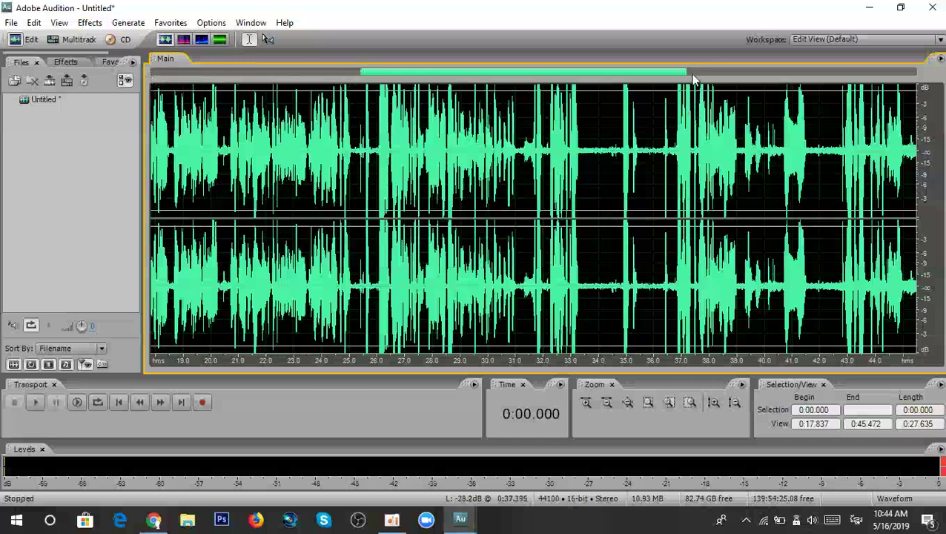
scroll(571, 128, "down", 2)
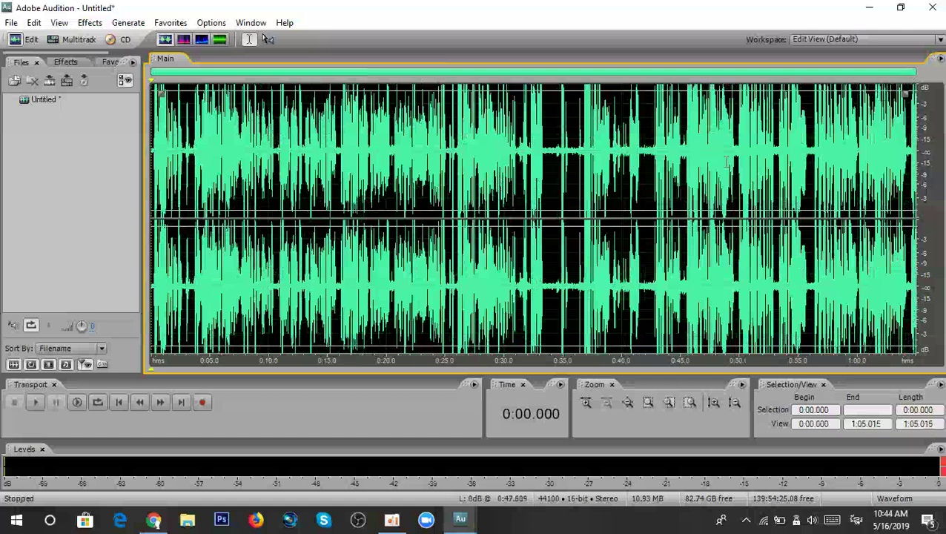
Place the cursor at the end of the recording at 1:05.000 and slide it back to about 0:23.5.
left_click(904, 132)
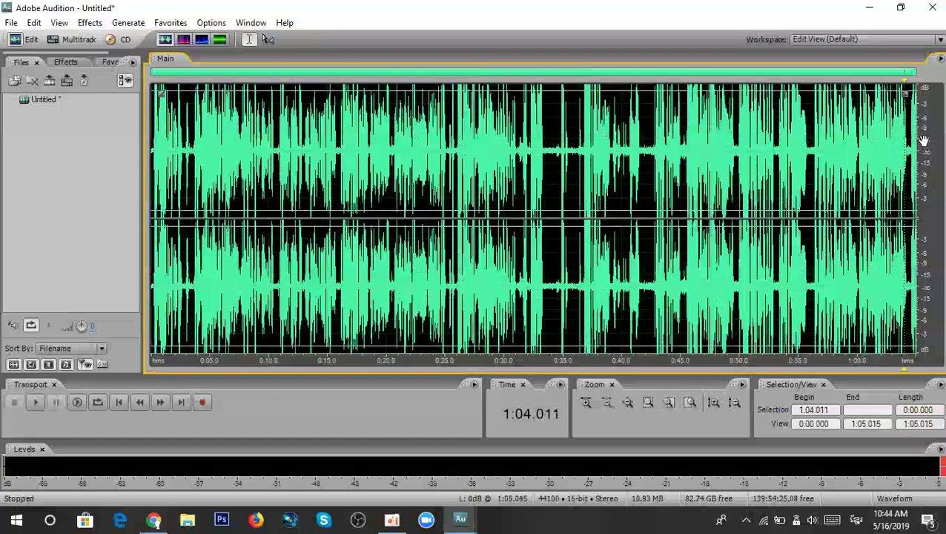
key("End")
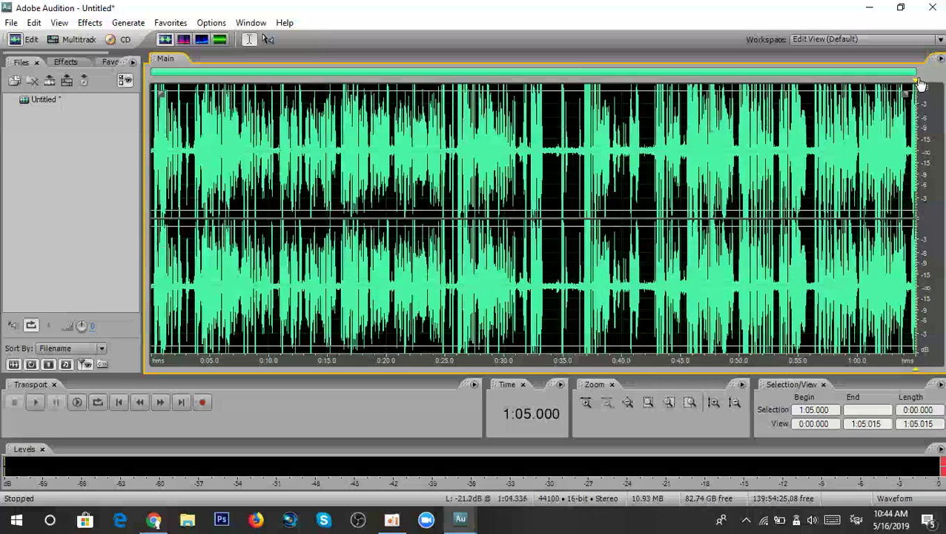
left_click_drag(918, 79, 556, 97)
left_click_drag(559, 131, 428, 138)
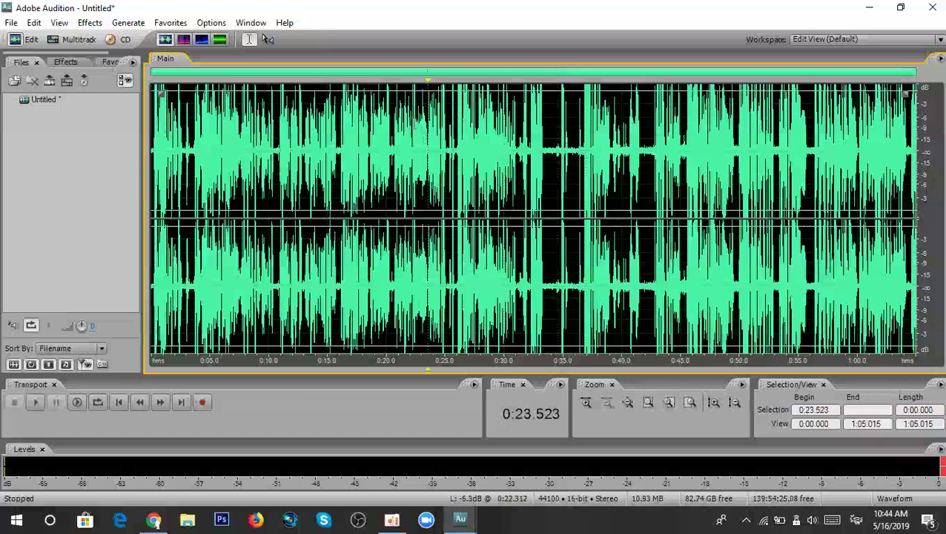
Position the cursor at about 0:03.6, in the quiet gap just before the second phrase.
left_click(194, 145)
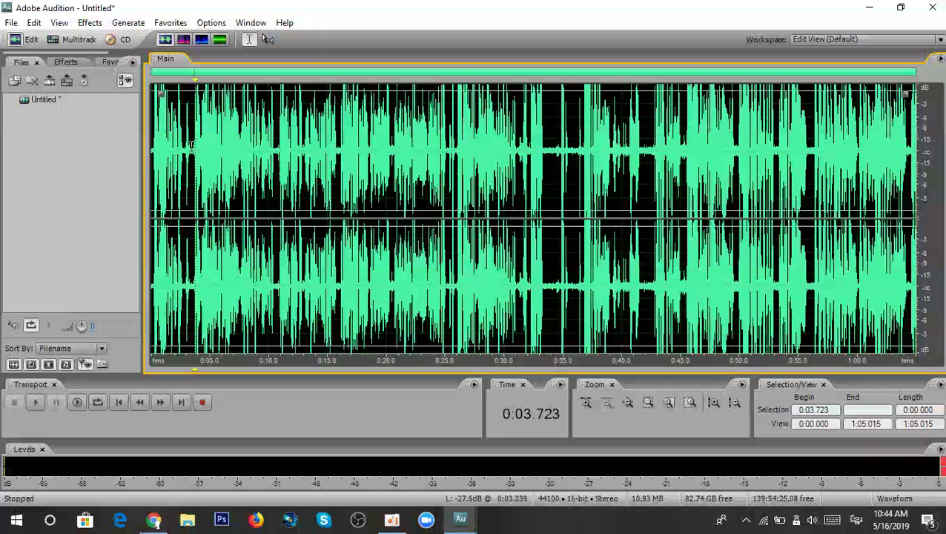
scroll(191, 146, "up", 2)
left_click(203, 140)
left_click(213, 139)
left_click(205, 140)
left_click(209, 139)
left_click(213, 139)
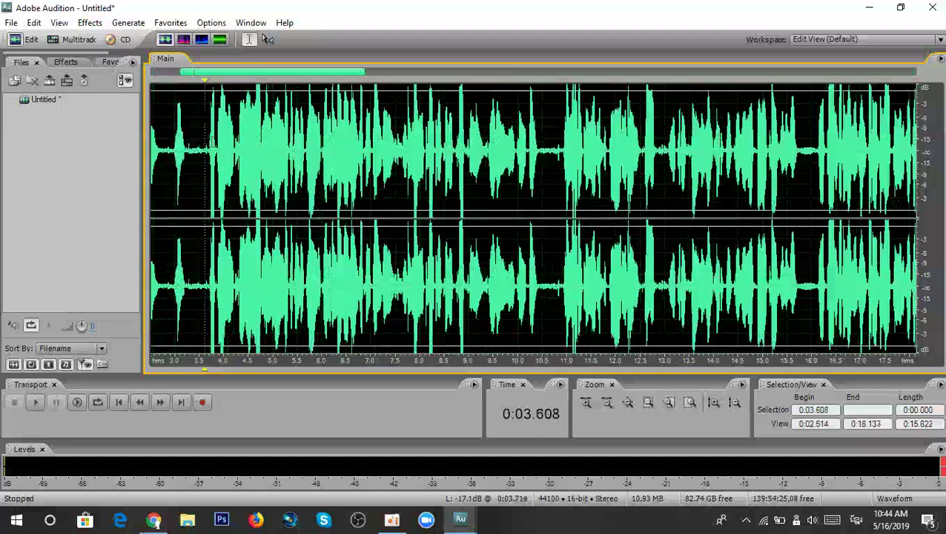
left_click(204, 140)
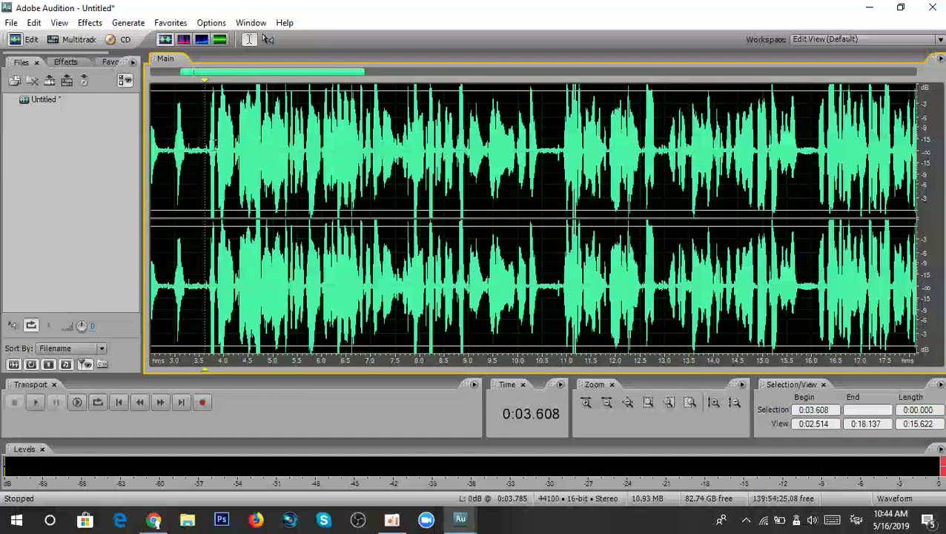
Play the recording from the cursor twice, stopping each playback.
key("space")
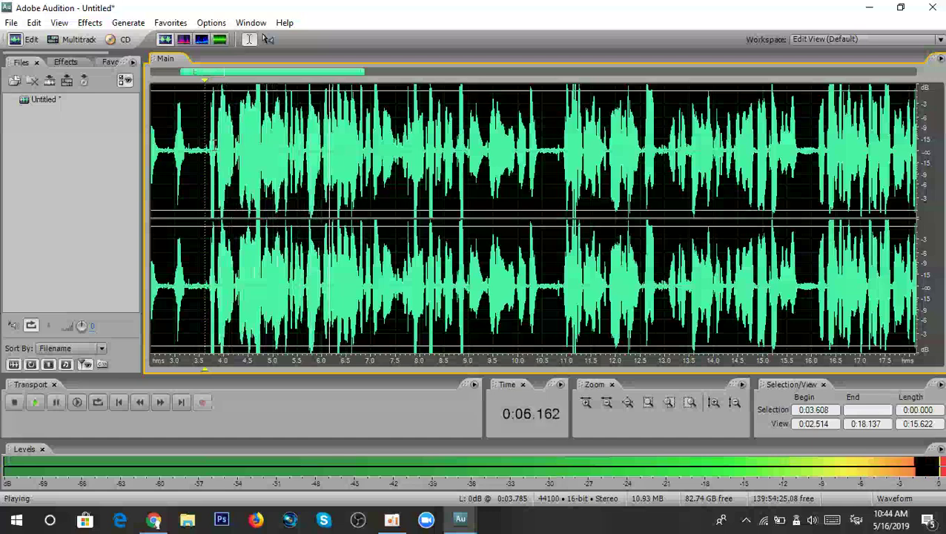
key("space")
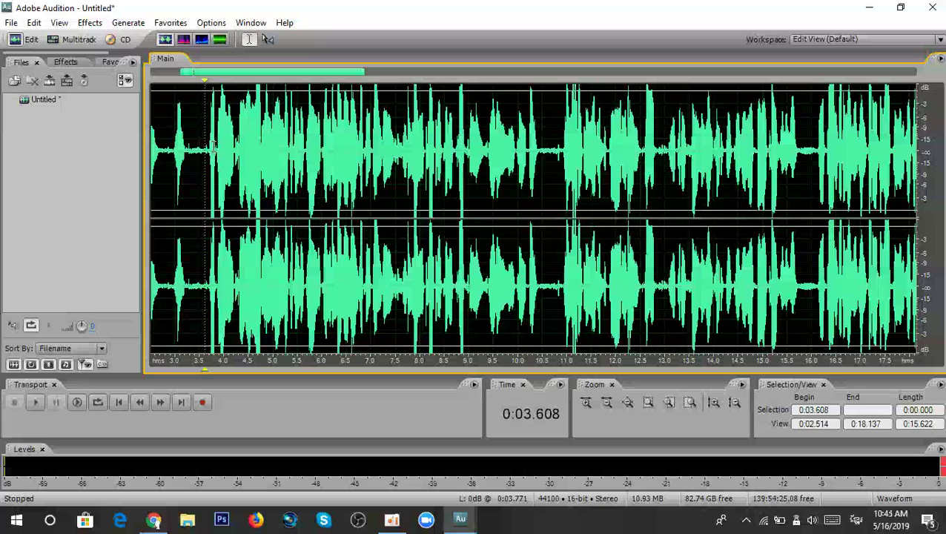
key("space")
key("space")
Place the cursor at about 0:11.1, where the sound resumes after a short pause.
scroll(213, 146, "down", 4)
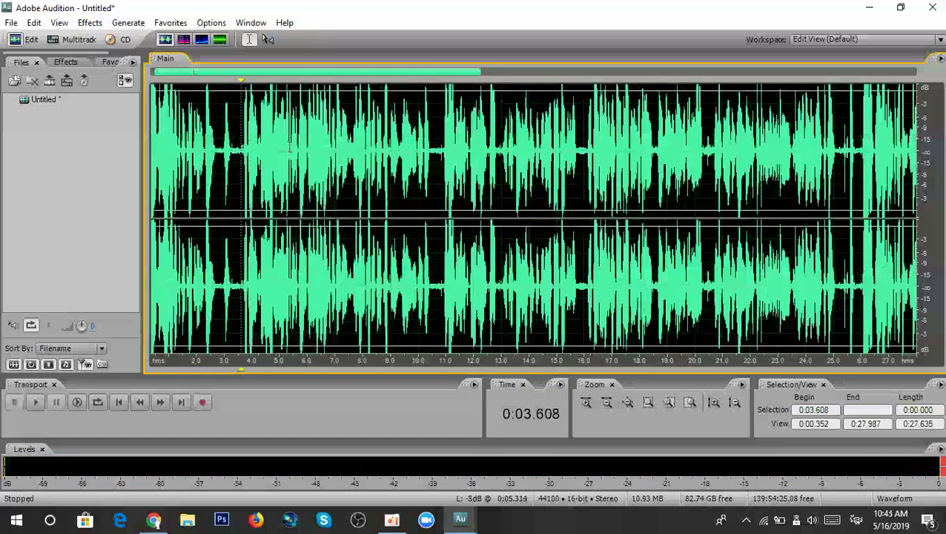
scroll(289, 147, "up", 3)
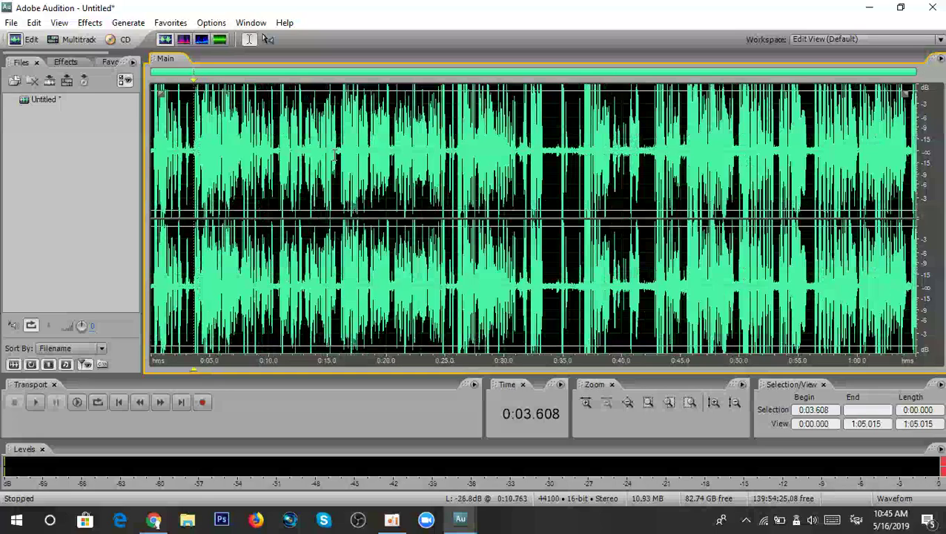
scroll(387, 187, "up", 2)
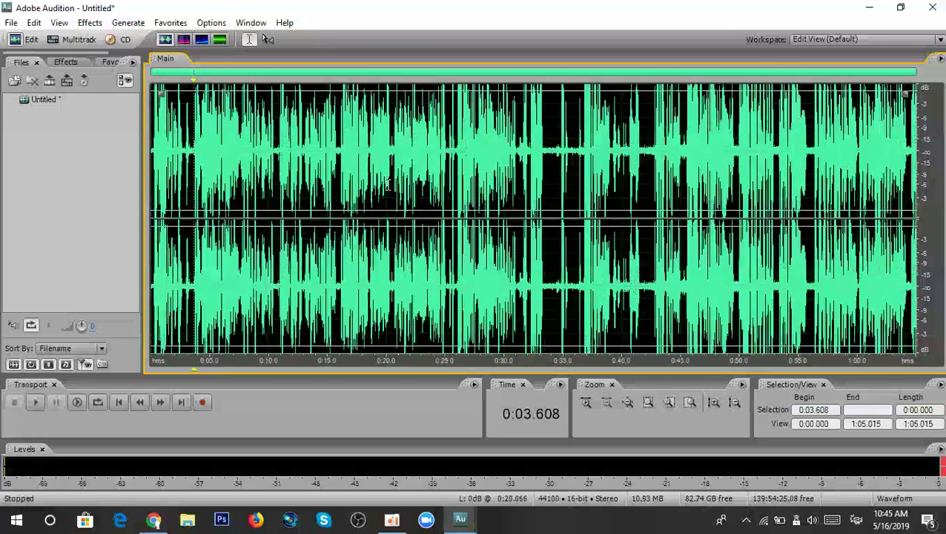
scroll(386, 184, "up", 2)
scroll(386, 184, "down", 4)
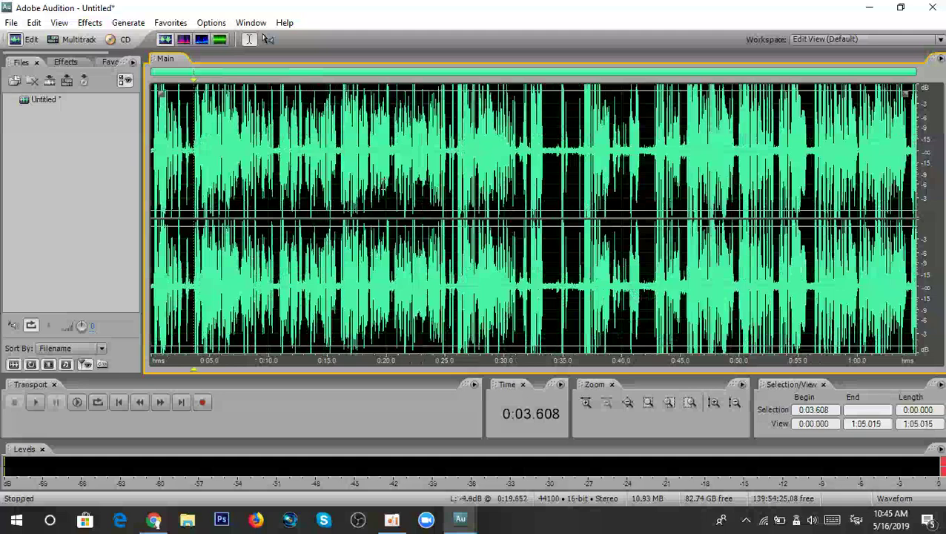
scroll(358, 176, "down", 1)
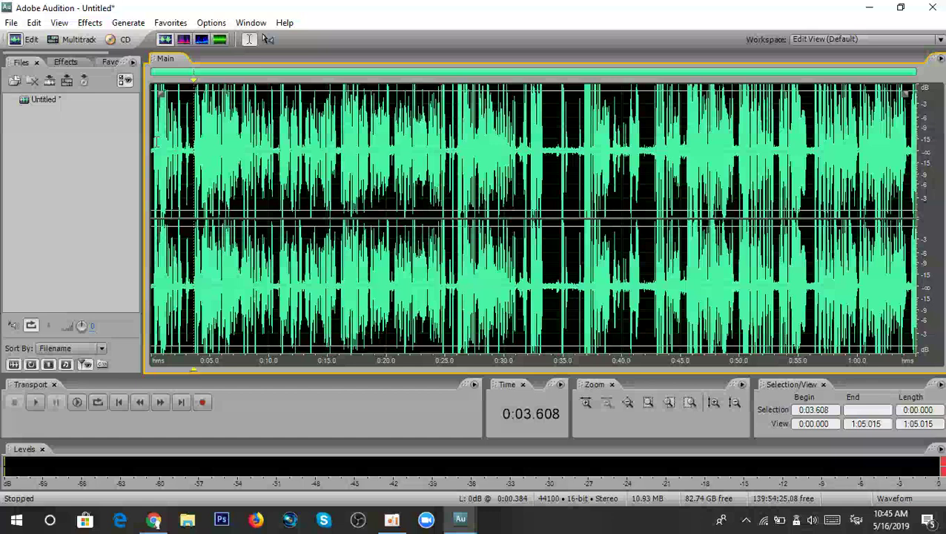
left_click_drag(264, 141, 202, 140)
left_click(284, 153)
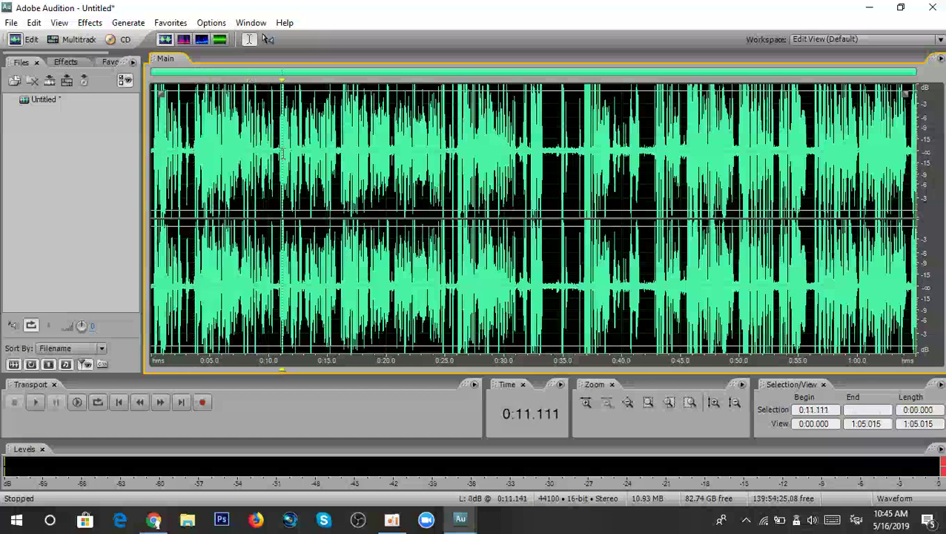
Place the cursor at about 0:03.5, in the quiet gap between the opening phrase and the second phrase.
left_click_drag(152, 118, 252, 140)
left_click(169, 149)
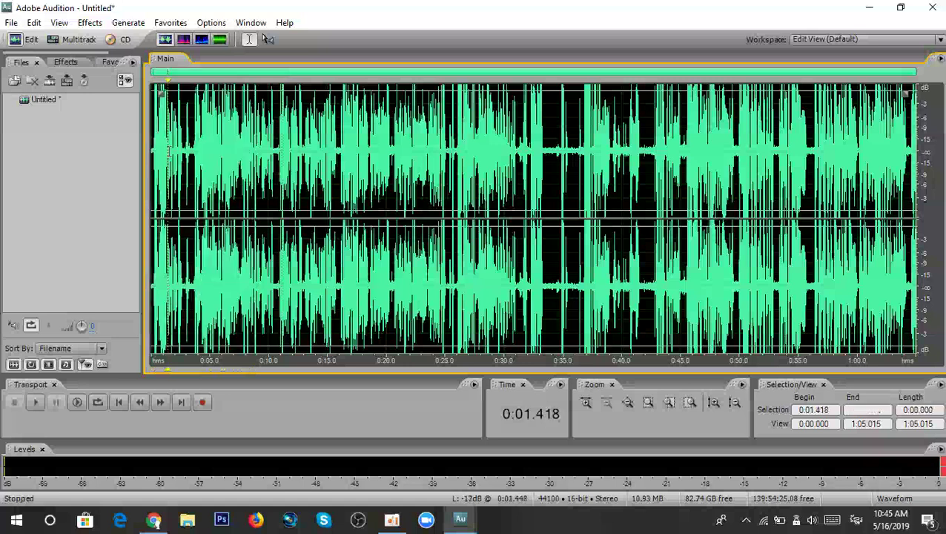
left_click(152, 148)
left_click_drag(155, 88, 196, 87)
scroll(236, 151, "up", 1)
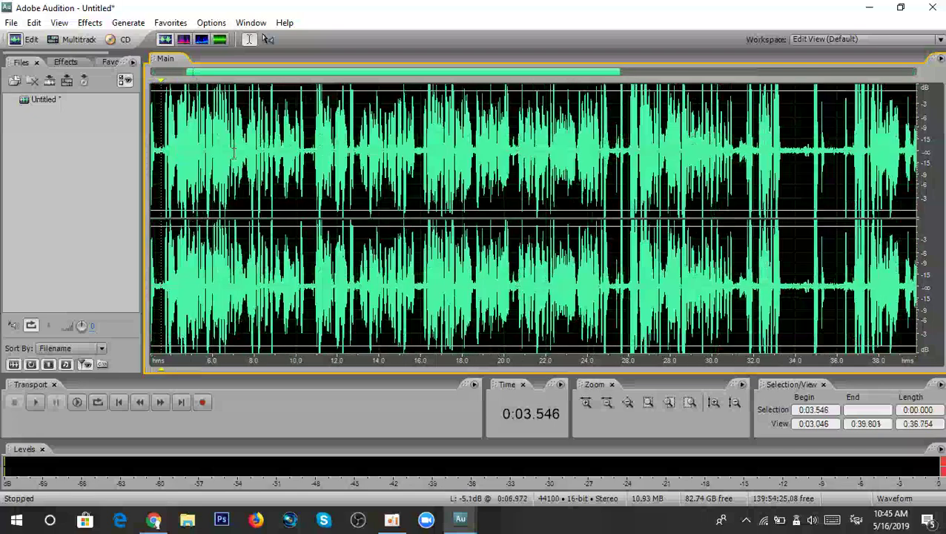
left_click_drag(246, 71, 196, 71)
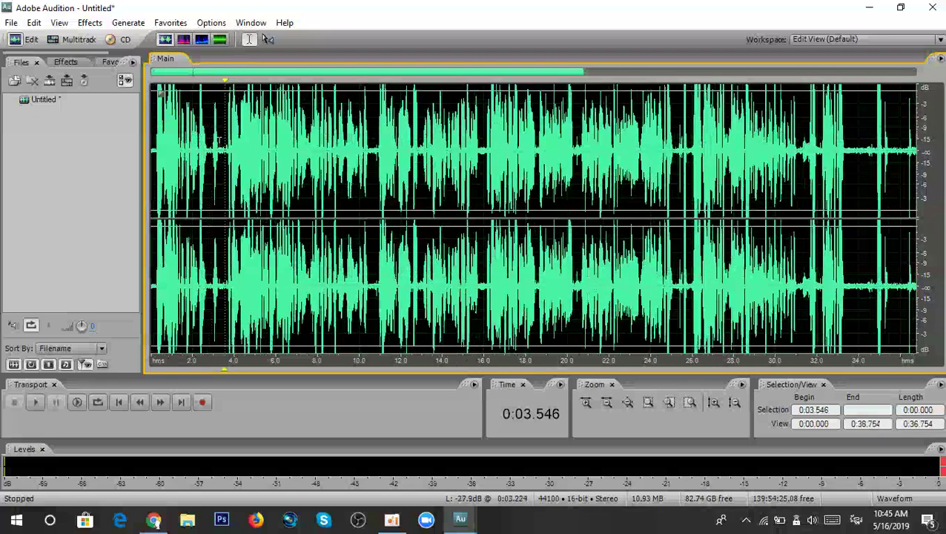
scroll(217, 133, "up", 2)
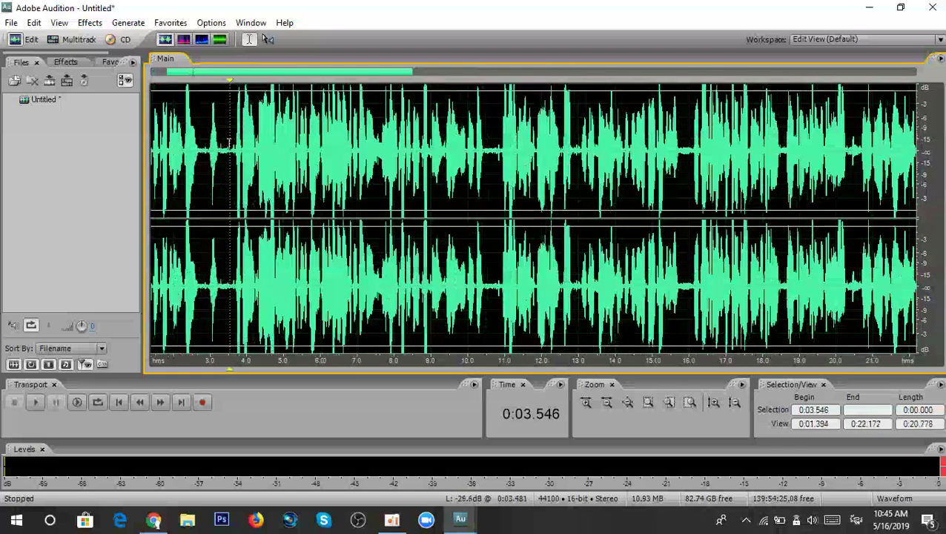
Select the opening phrase from 0:00.000 to about 0:03.491 and delete it from the waveform.
left_click_drag(227, 145, 237, 145)
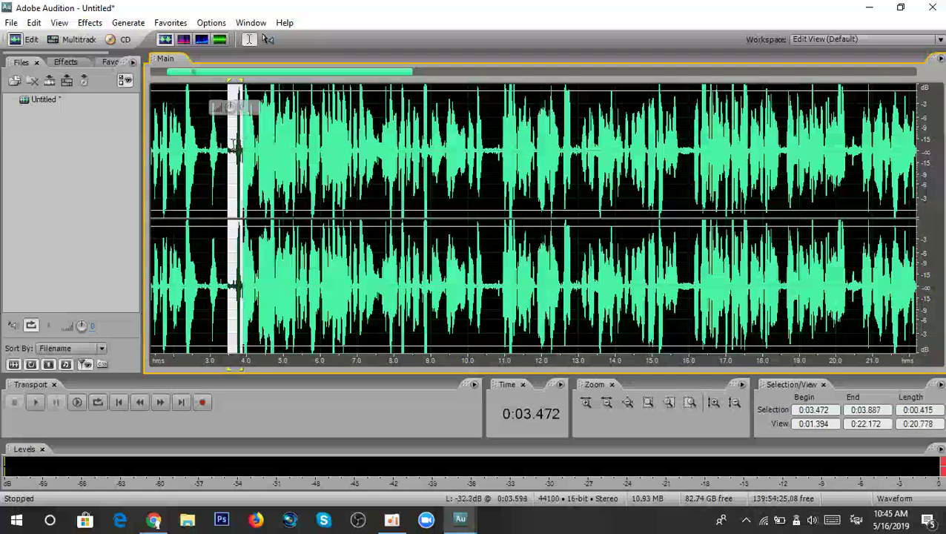
left_click(232, 146)
left_click(229, 146)
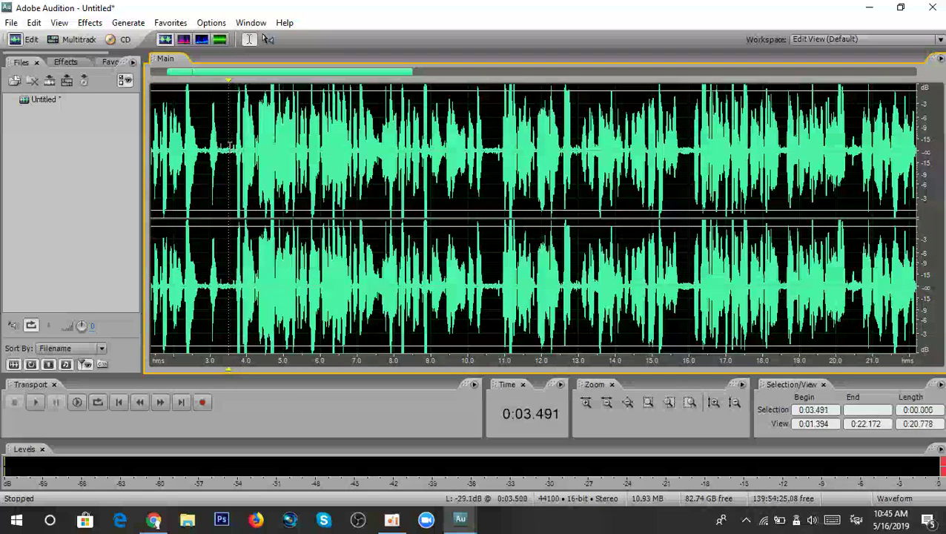
left_click_drag(229, 146, 151, 148)
scroll(178, 152, "down", 5)
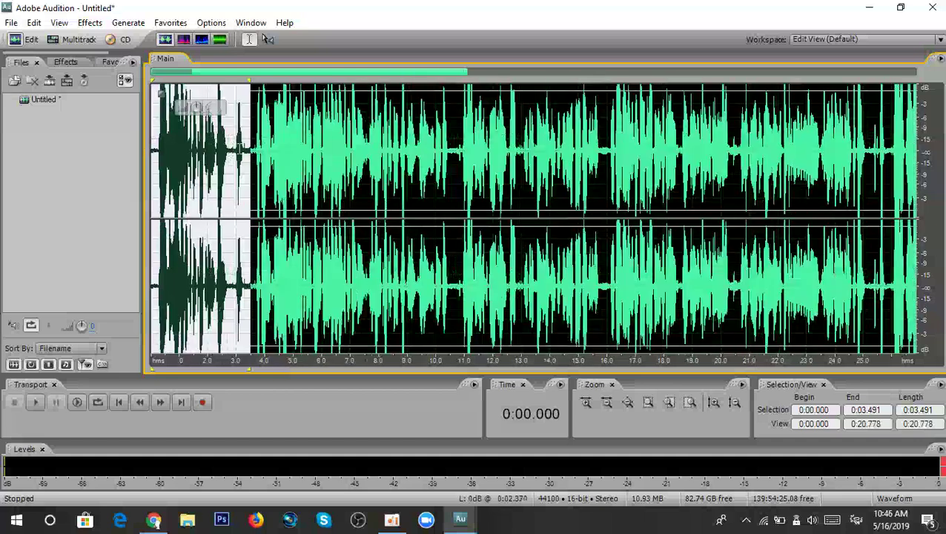
scroll(180, 154, "up", 2)
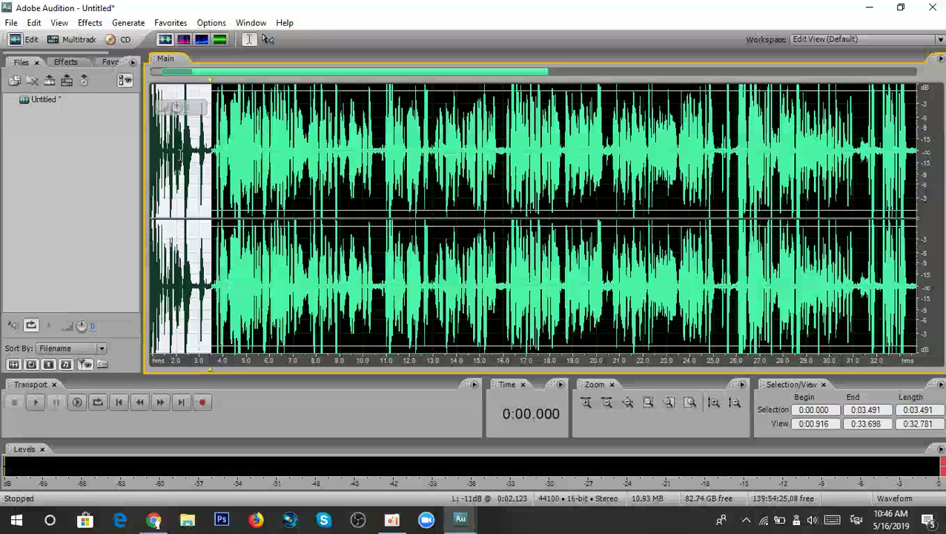
key("ctrl+z")
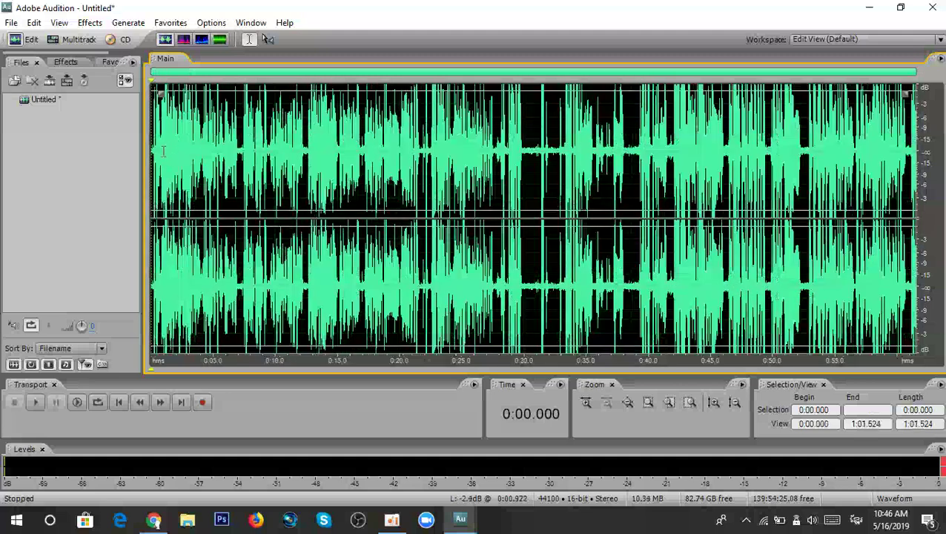
scroll(164, 151, "up", 2)
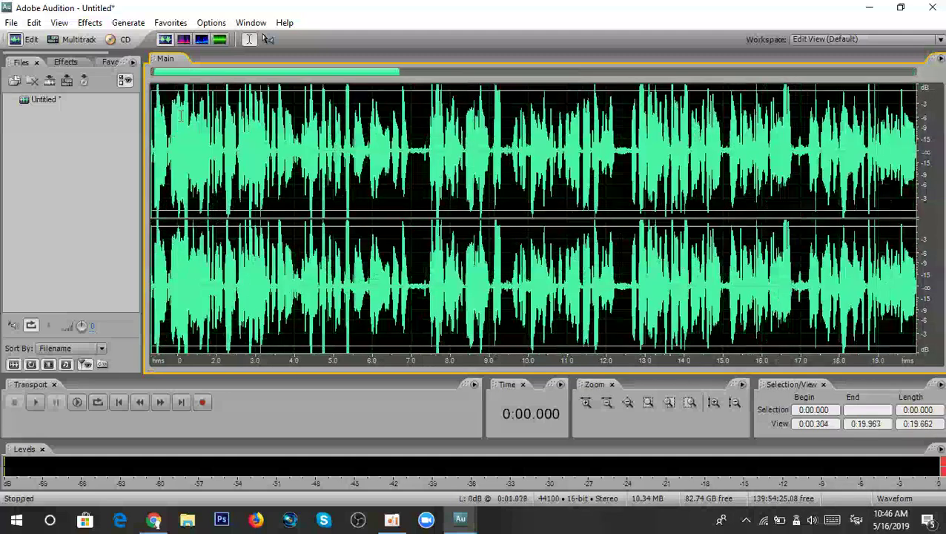
left_click_drag(188, 74, 174, 74)
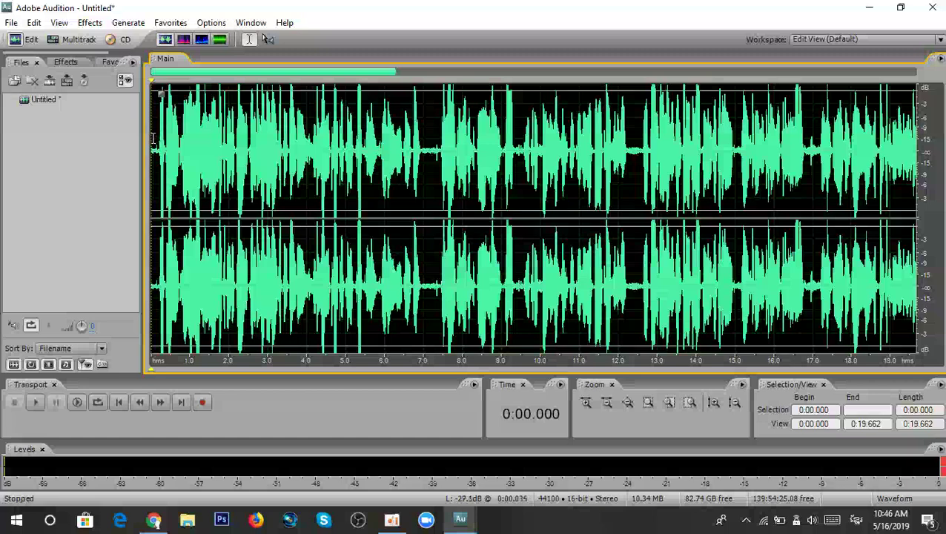
left_click(35, 23)
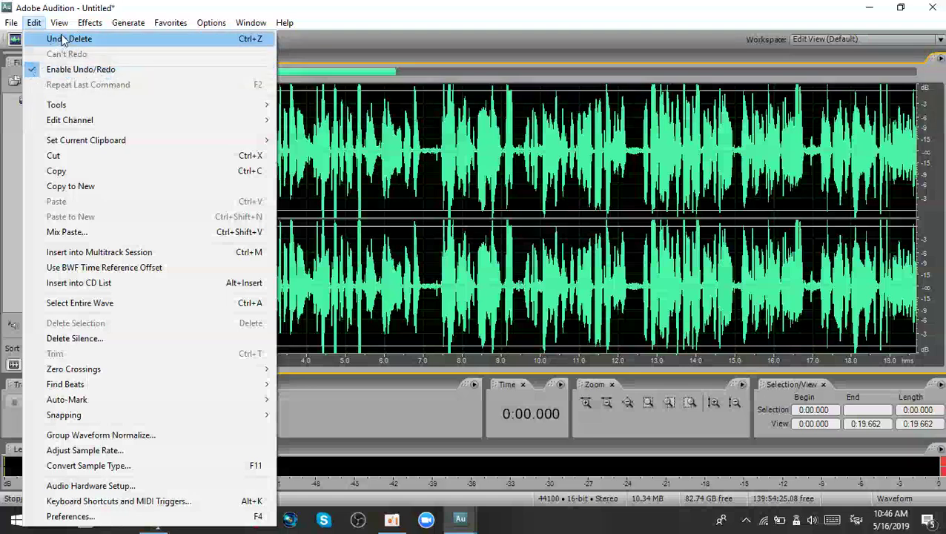
left_click(33, 23)
left_click(33, 23)
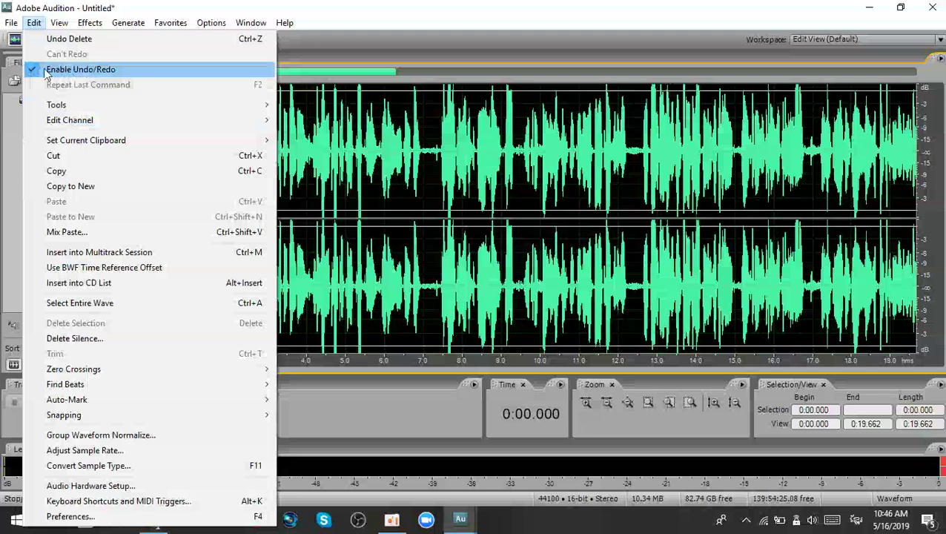
left_click(319, 156)
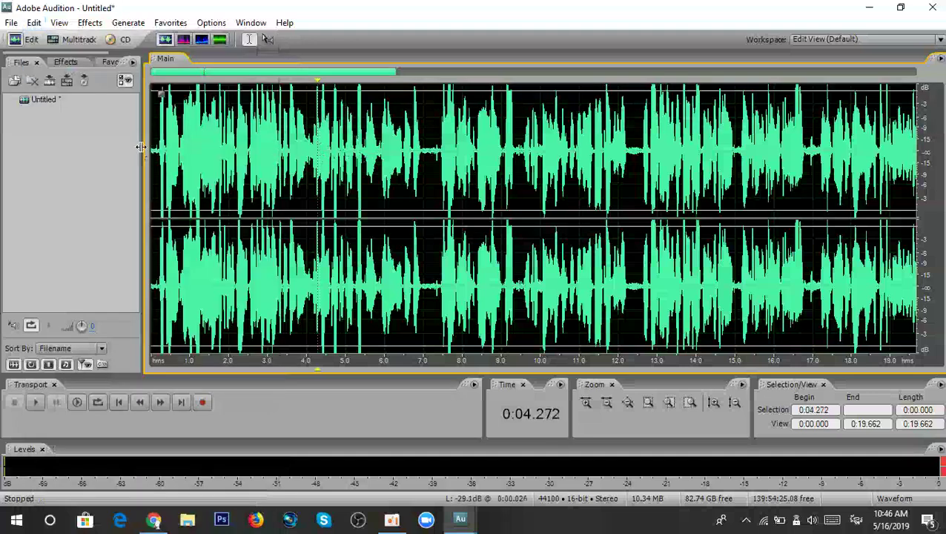
Return the cursor to the start of the recording and undo the deletion of the opening phrase.
left_click_drag(159, 141, 152, 143)
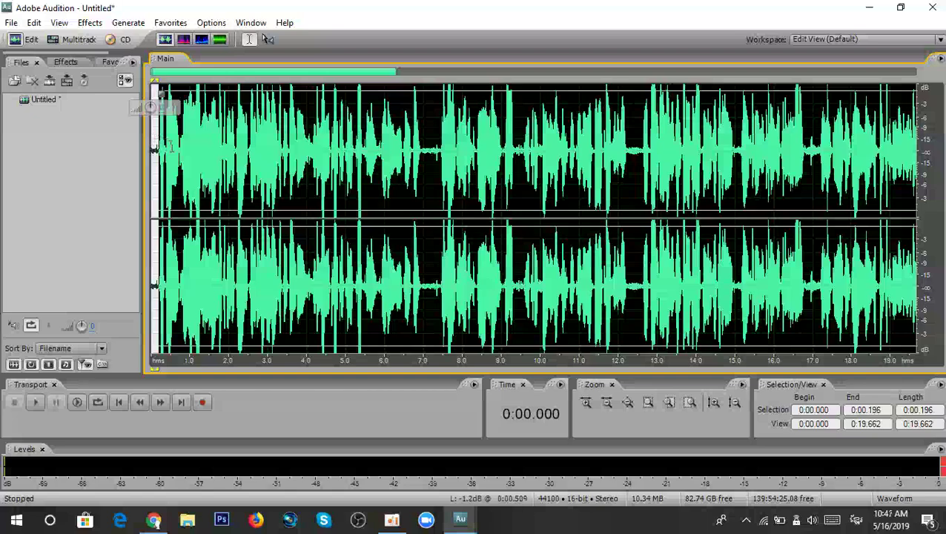
scroll(164, 147, "down", 3)
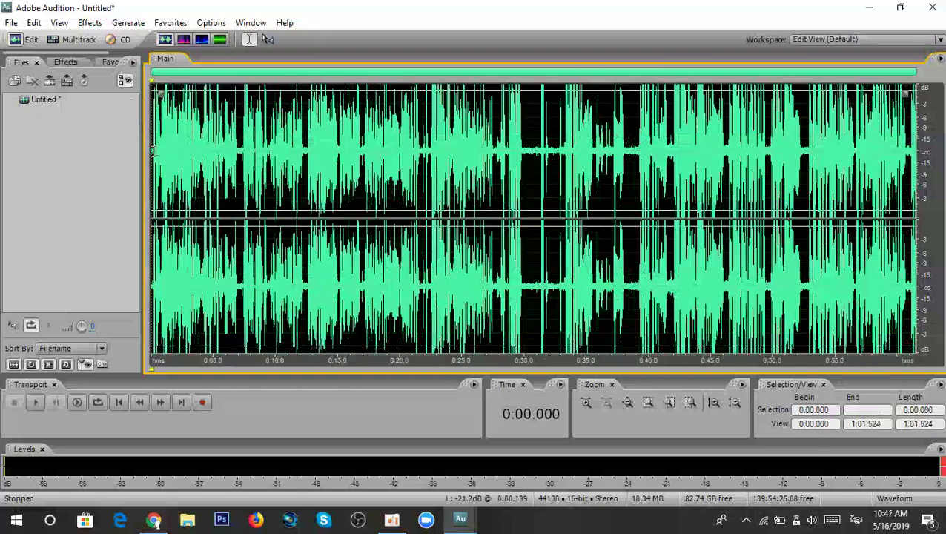
scroll(176, 108, "up", 4)
left_click_drag(178, 76, 152, 78)
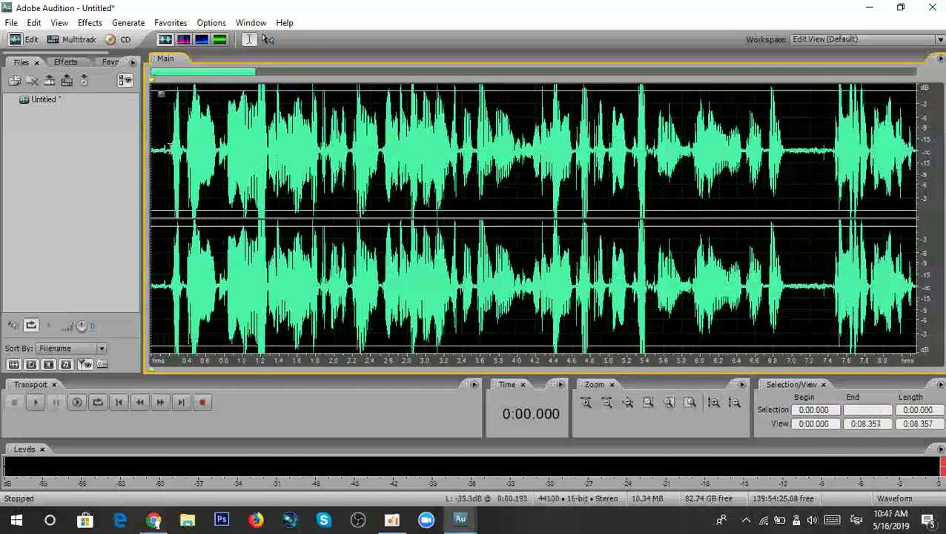
left_click(34, 22)
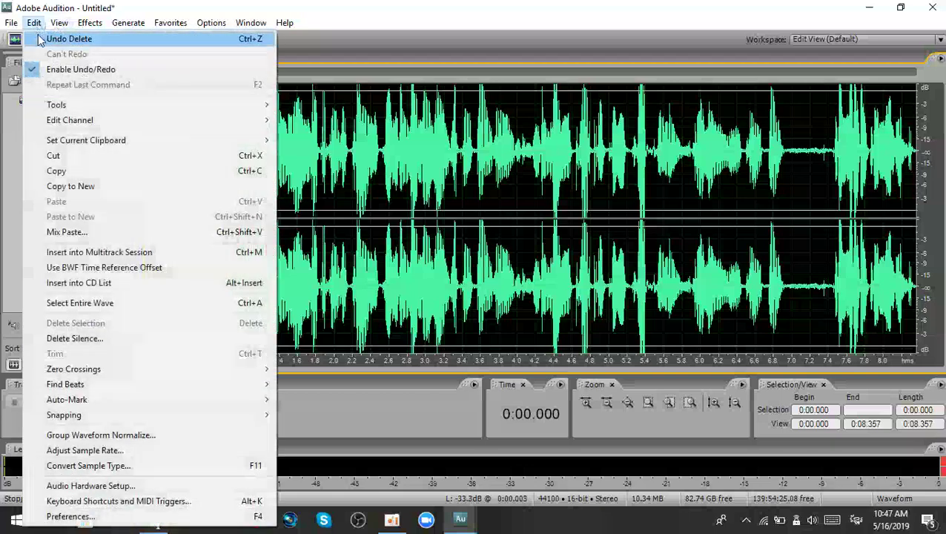
left_click(89, 42)
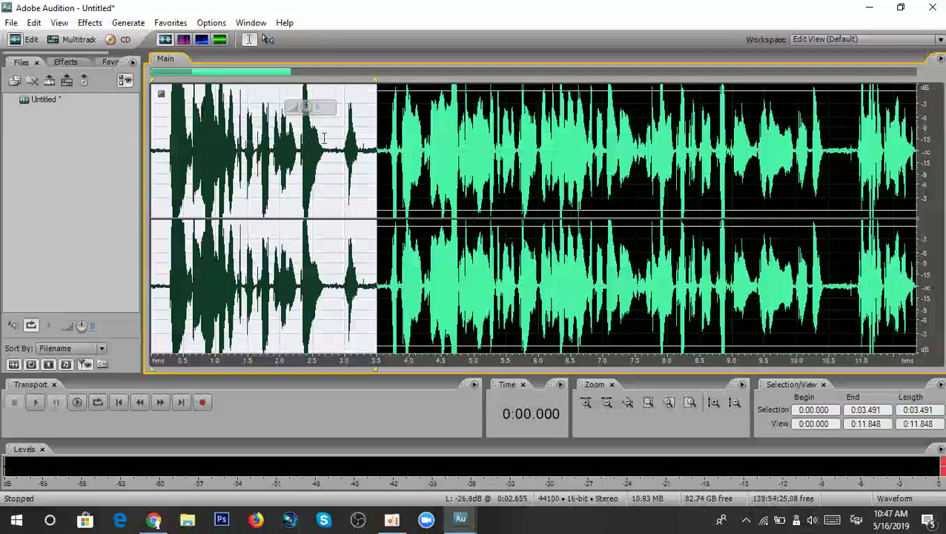
scroll(330, 139, "down", 1)
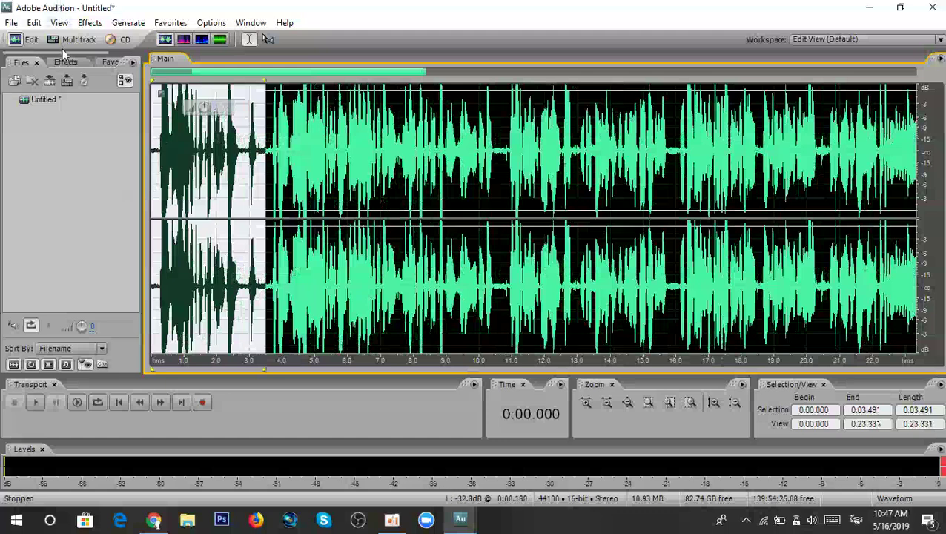
Adjust the selection to run from 0:00.000 to about 0:03.457, and redo the deletion of the opening phrase.
left_click(34, 23)
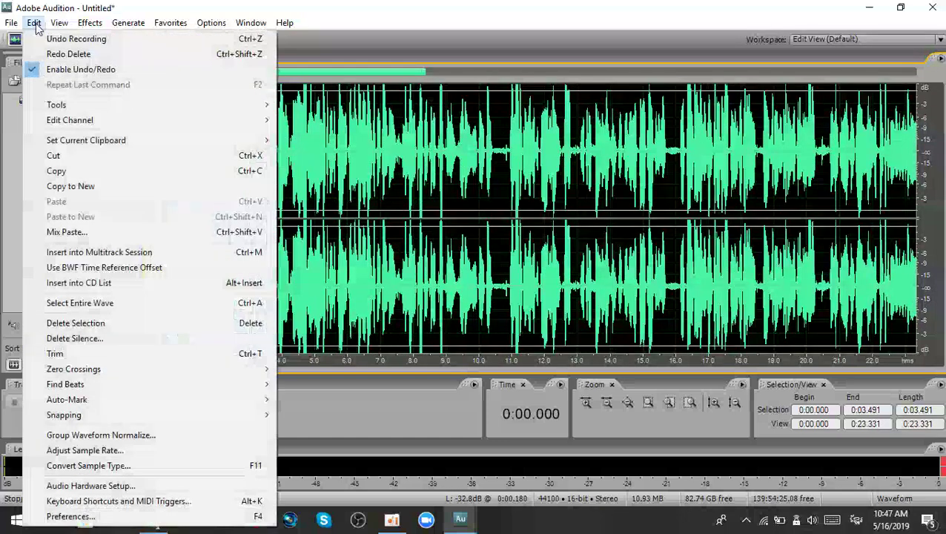
mouse_move(60, 23)
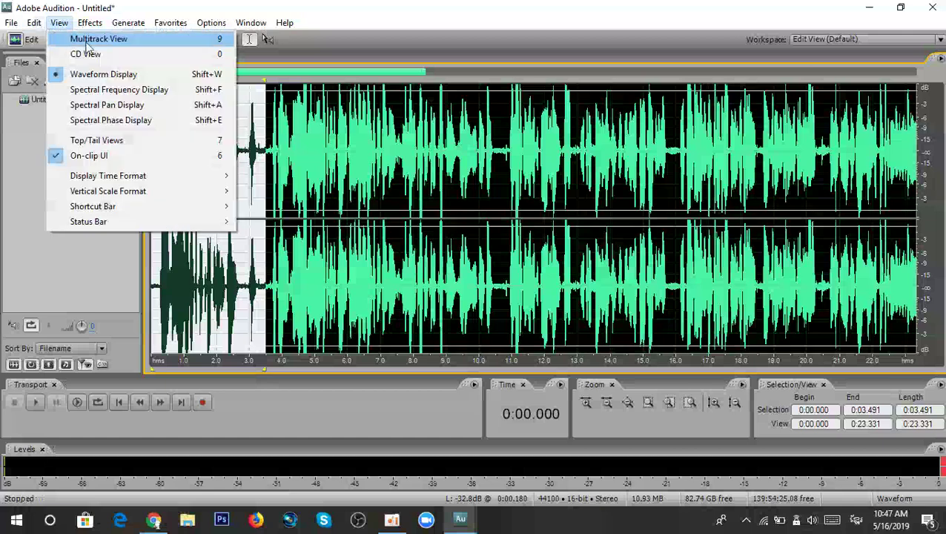
left_click(247, 185)
left_click_drag(260, 149, 130, 137)
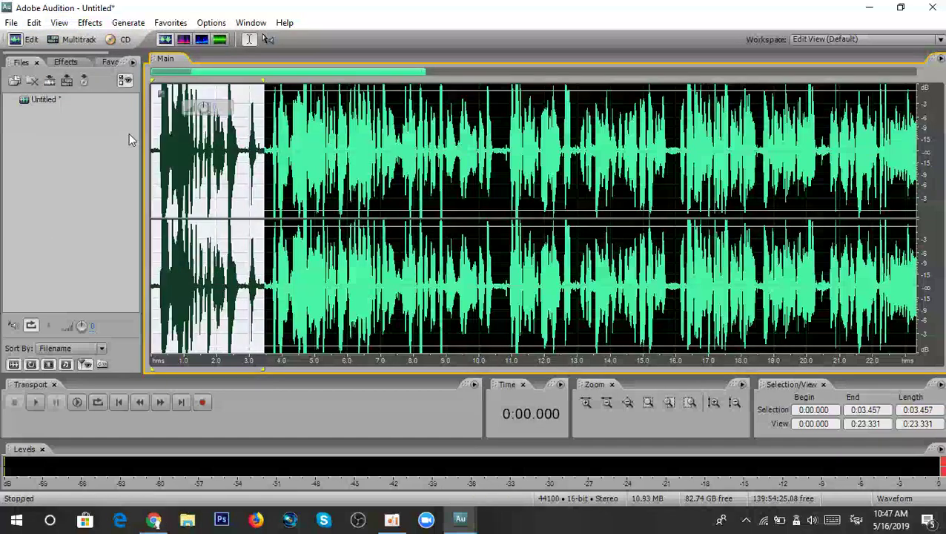
left_click(38, 22)
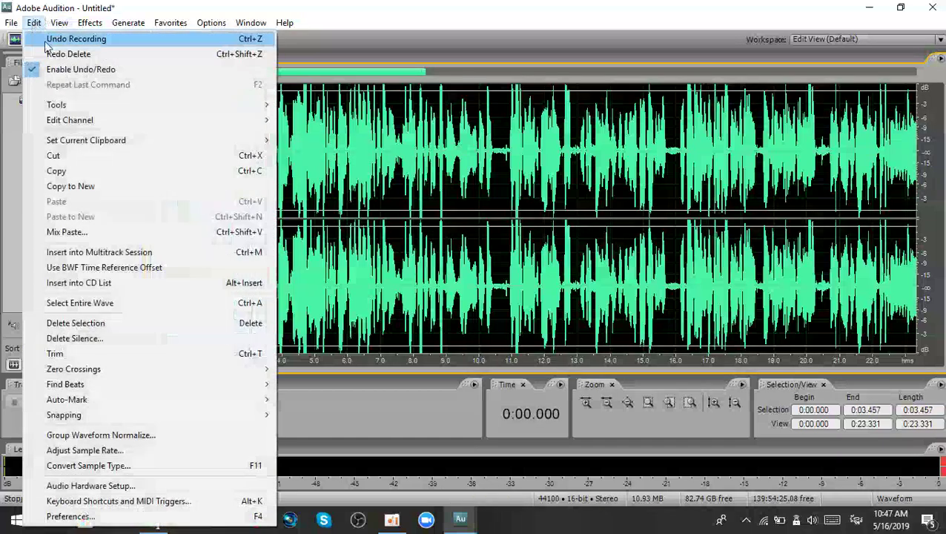
left_click(83, 55)
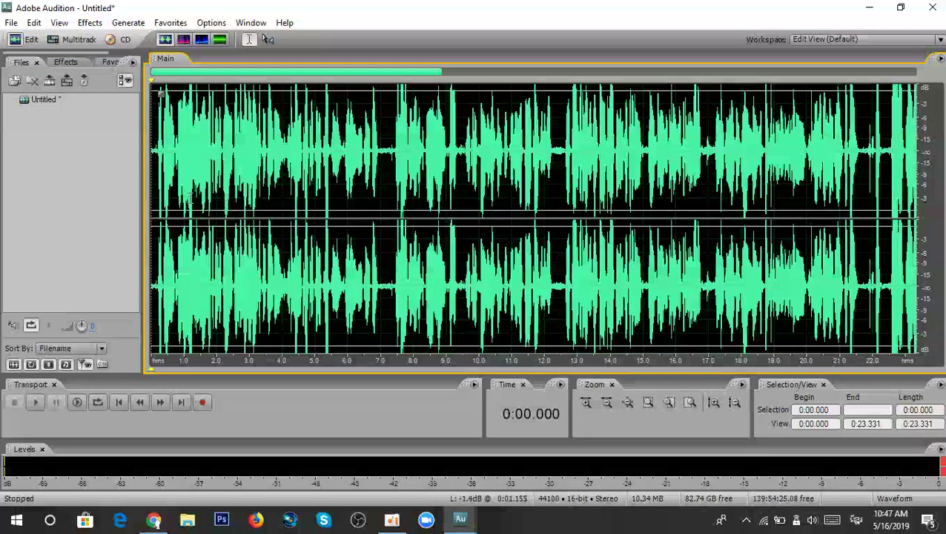
Move the cursor from about 0:05.6 back to 0:00.000 and undo the redone deletion, restoring the opening phrase.
scroll(186, 197, "down", 3)
left_click(221, 186)
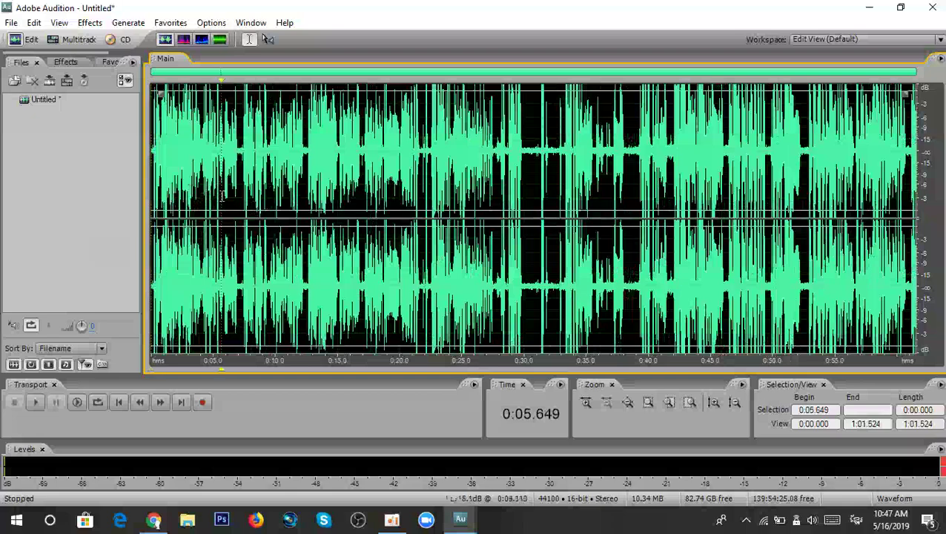
scroll(373, 207, "up", 2)
scroll(374, 207, "down", 2)
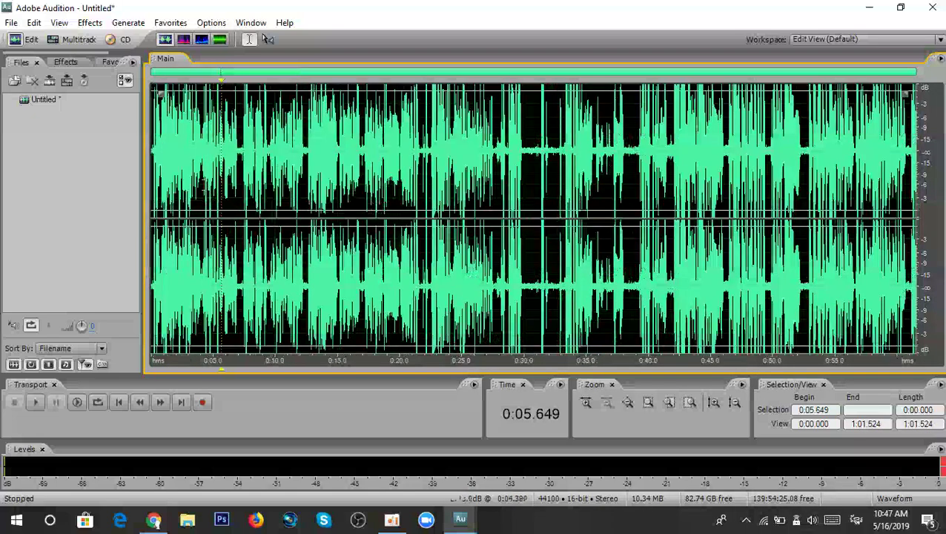
key("Home")
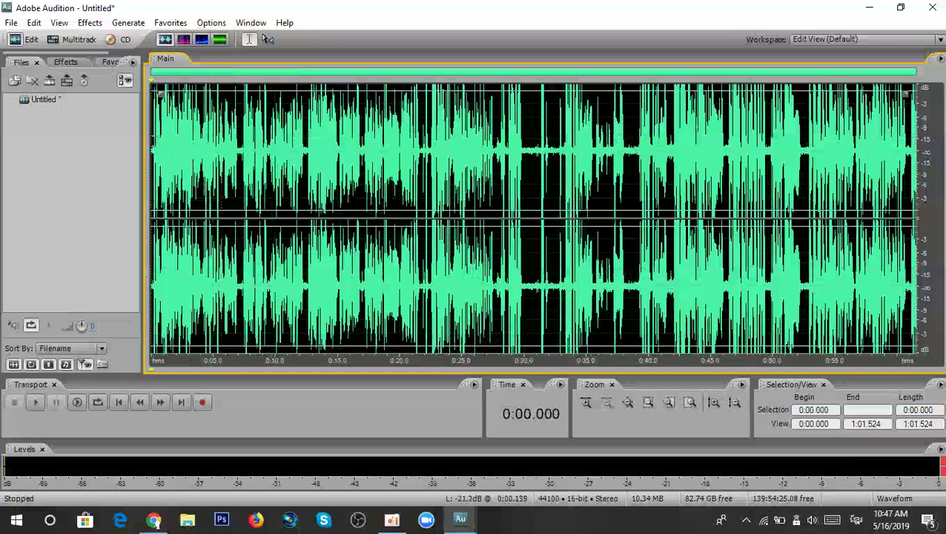
scroll(180, 69, "up", 4)
left_click_drag(168, 70, 138, 68)
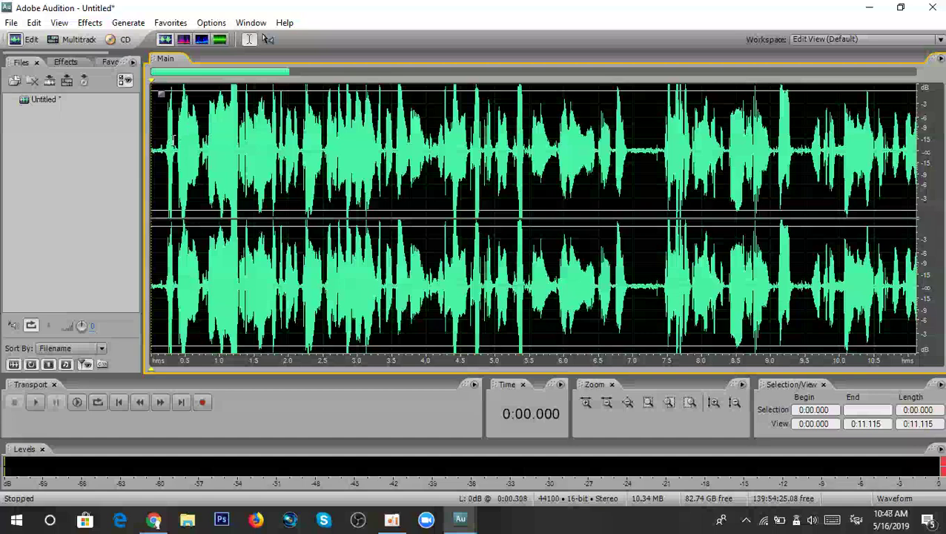
key("ctrl+v")
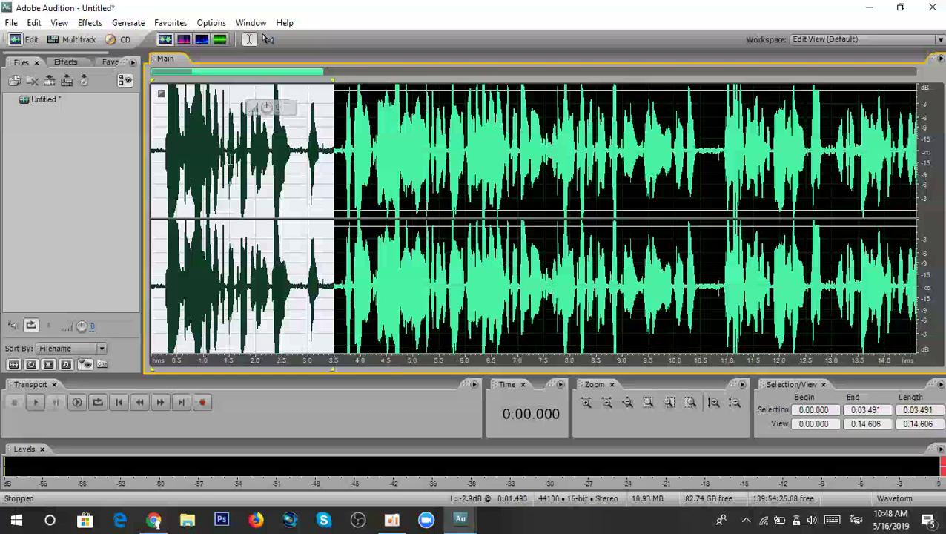
scroll(226, 159, "down", 3)
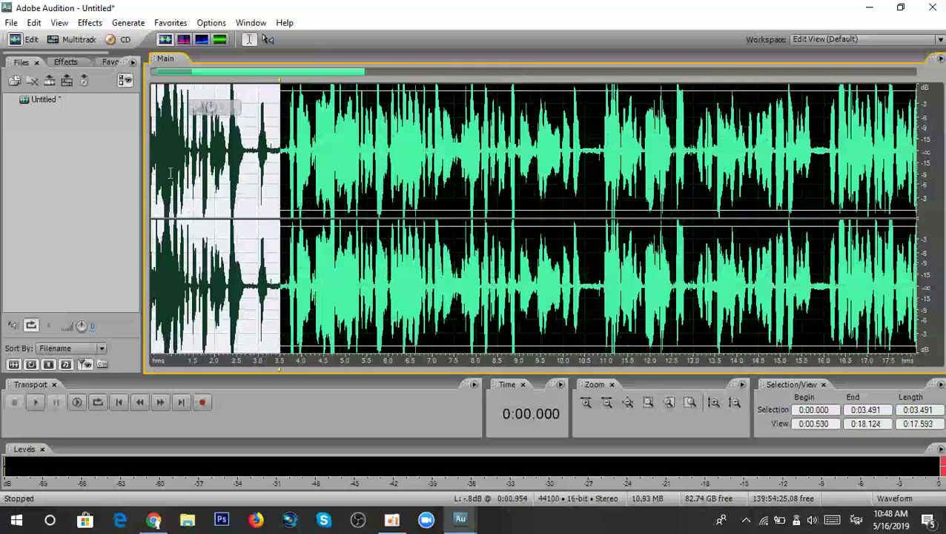
scroll(169, 173, "up", 2)
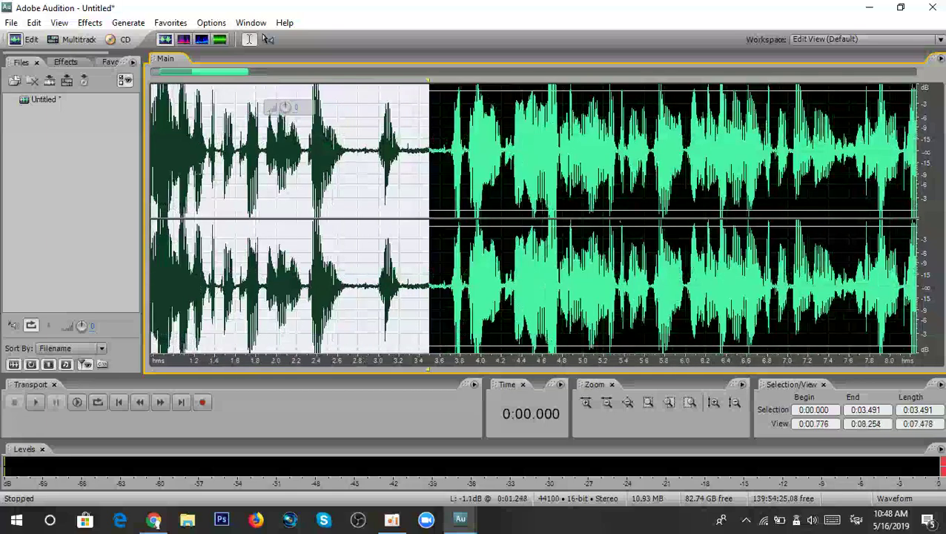
scroll(205, 169, "down", 4)
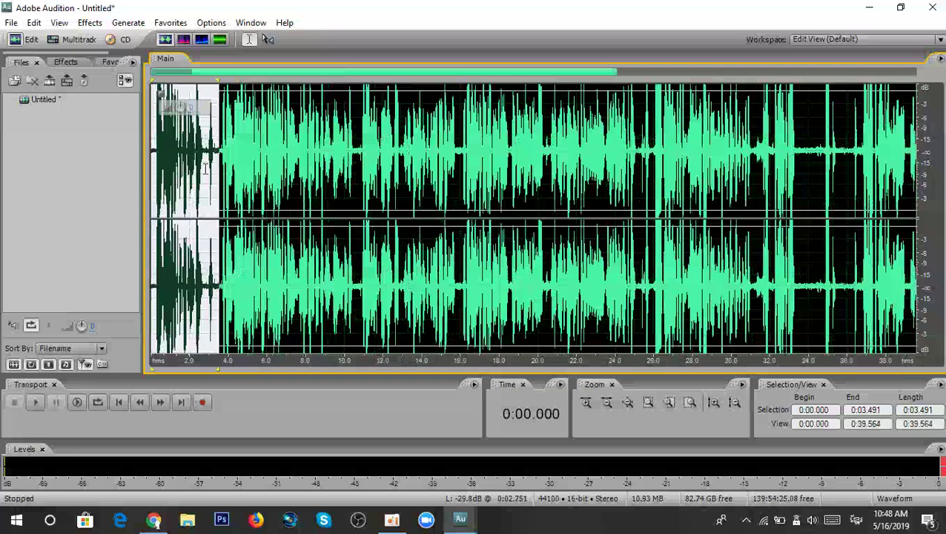
scroll(189, 172, "up", 2)
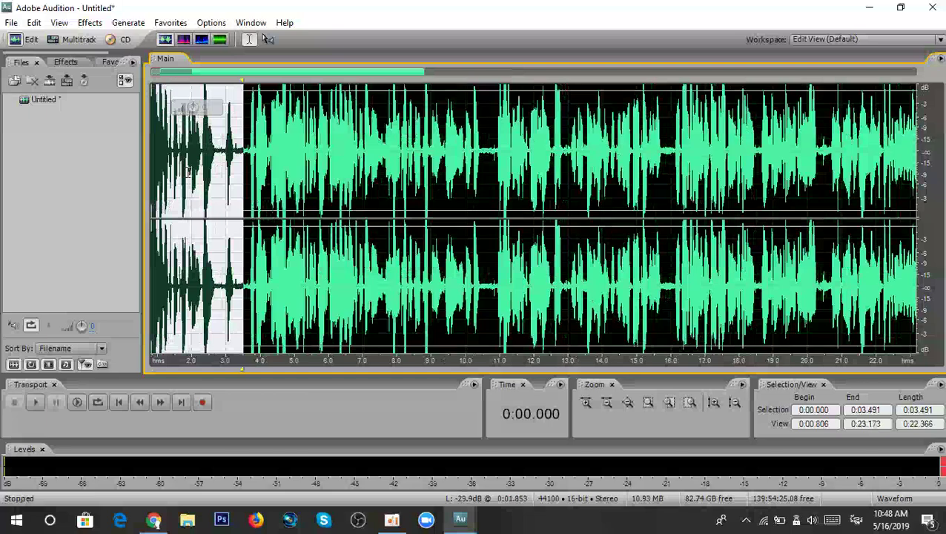
scroll(189, 172, "up", 2)
scroll(190, 172, "down", 3)
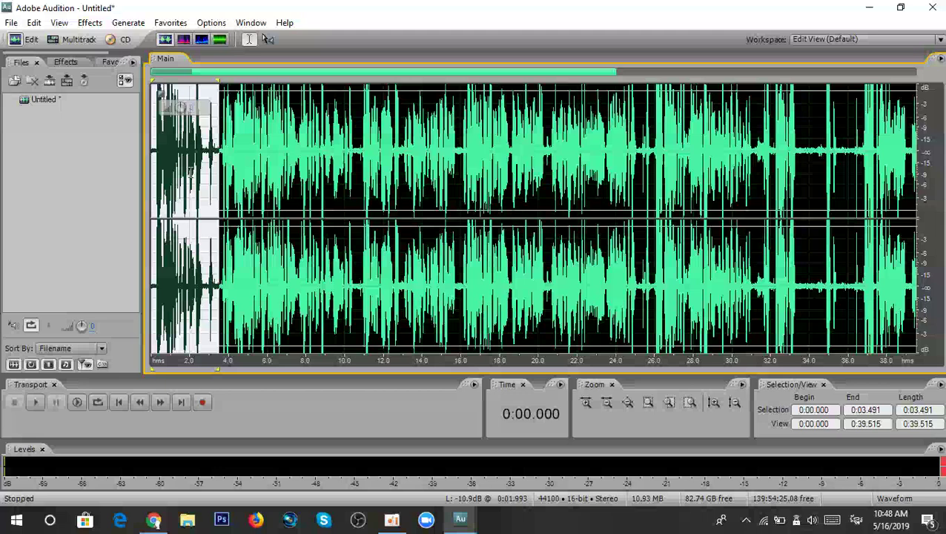
left_click(35, 22)
mouse_move(171, 22)
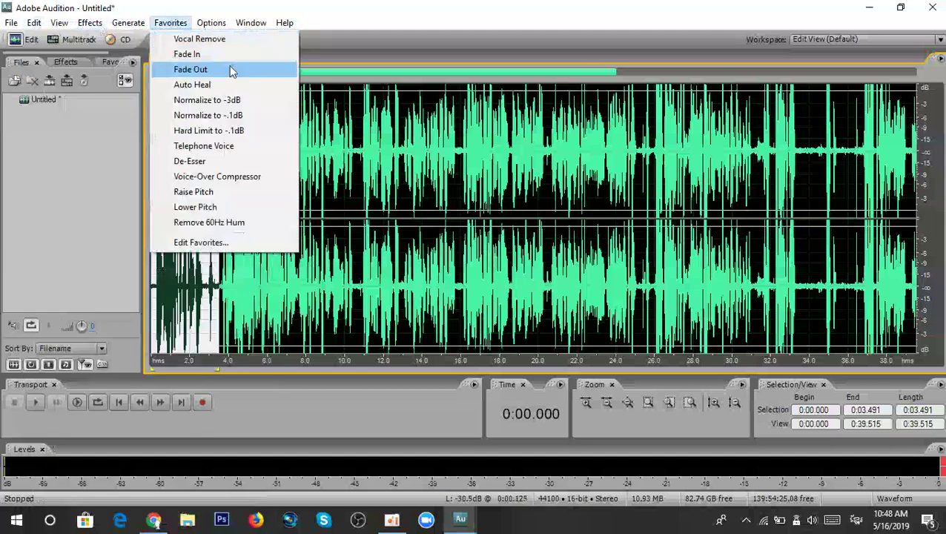
left_click(212, 295)
Reselect the opening phrase from 0:00.000 to about 0:03.484, and clear the selection by placing the cursor at about 0:04.885.
left_click_drag(150, 154, 219, 141)
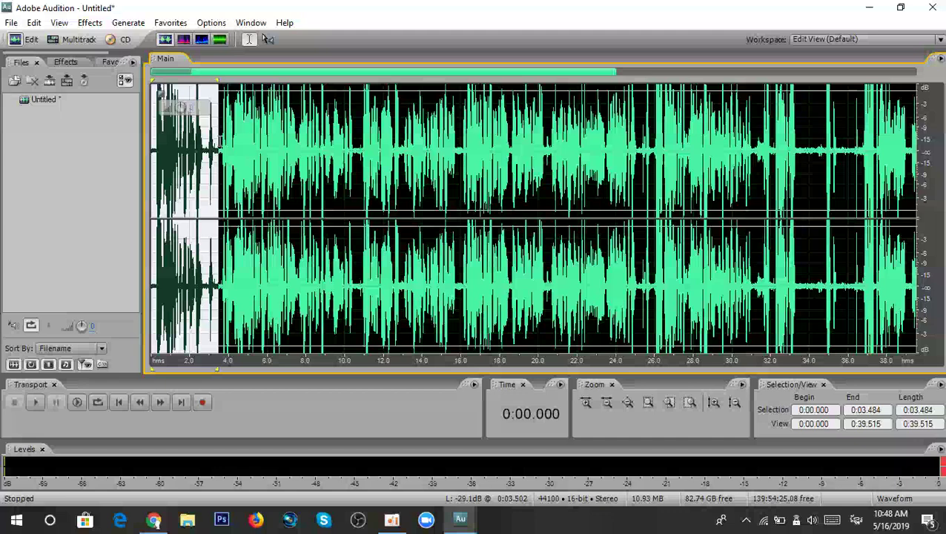
left_click(218, 141)
left_click(245, 146)
scroll(247, 146, "down", 2)
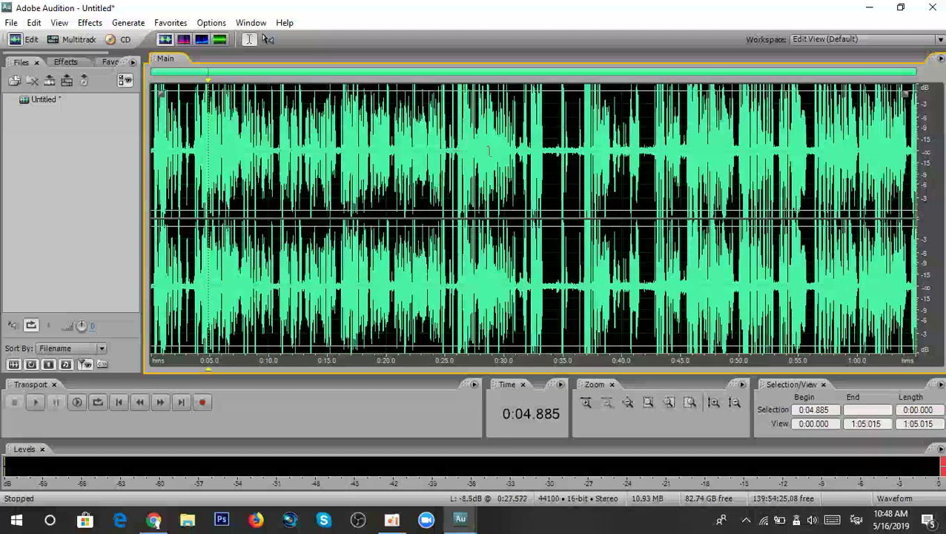
Place the cursor at several points of the recording between about 0:14 and 0:26, ending at about 0:26.124.
left_click(543, 162)
left_click(419, 166)
scroll(352, 151, "up", 3)
scroll(352, 150, "down", 3)
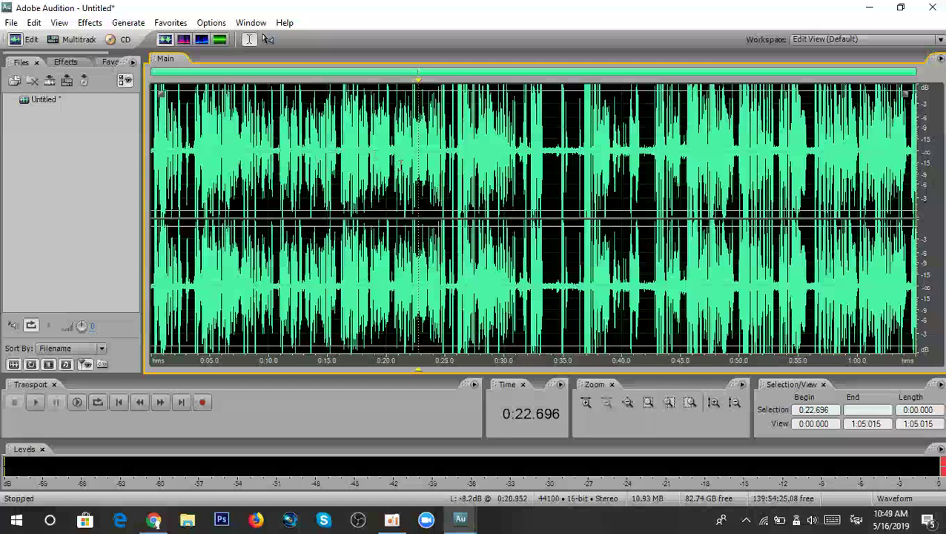
left_click(412, 166)
left_click(321, 156)
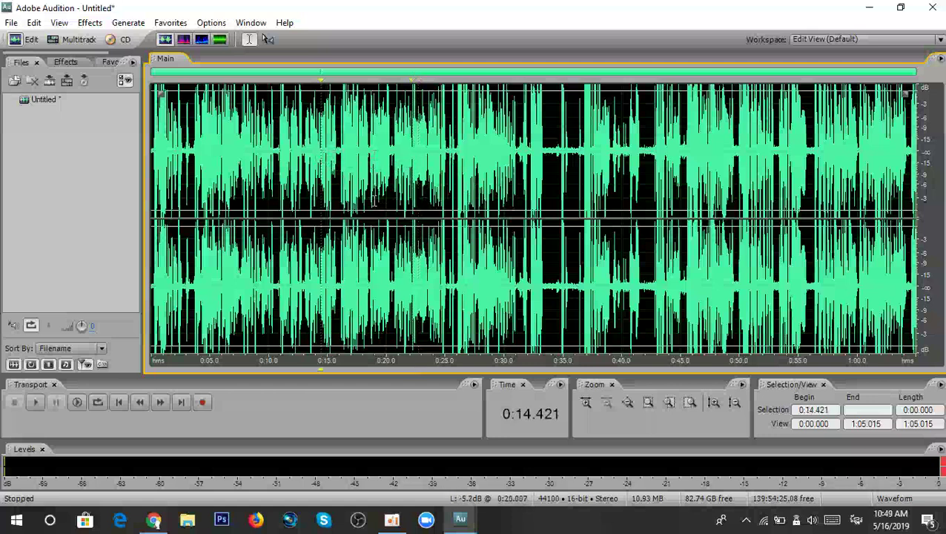
left_click(385, 157)
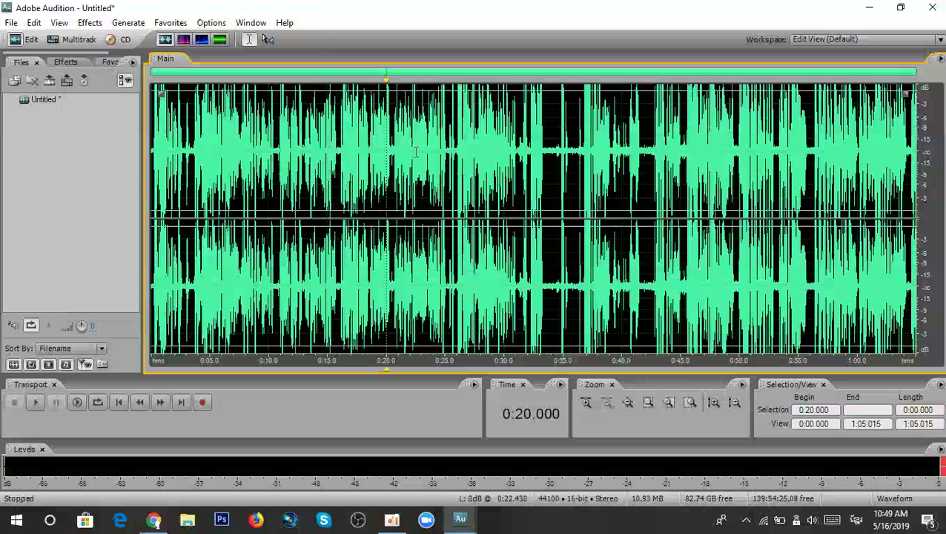
left_click(372, 152)
left_click(427, 156)
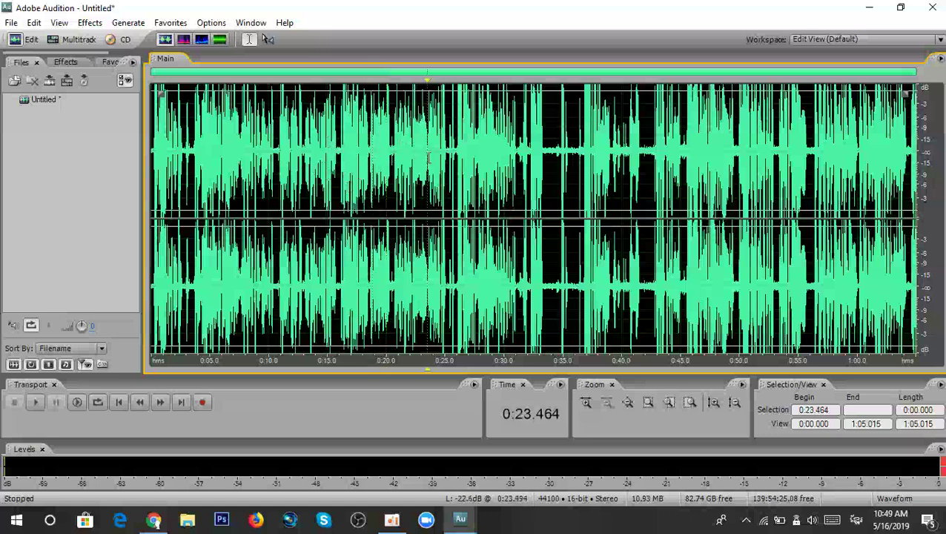
left_click(422, 150)
left_click(318, 145)
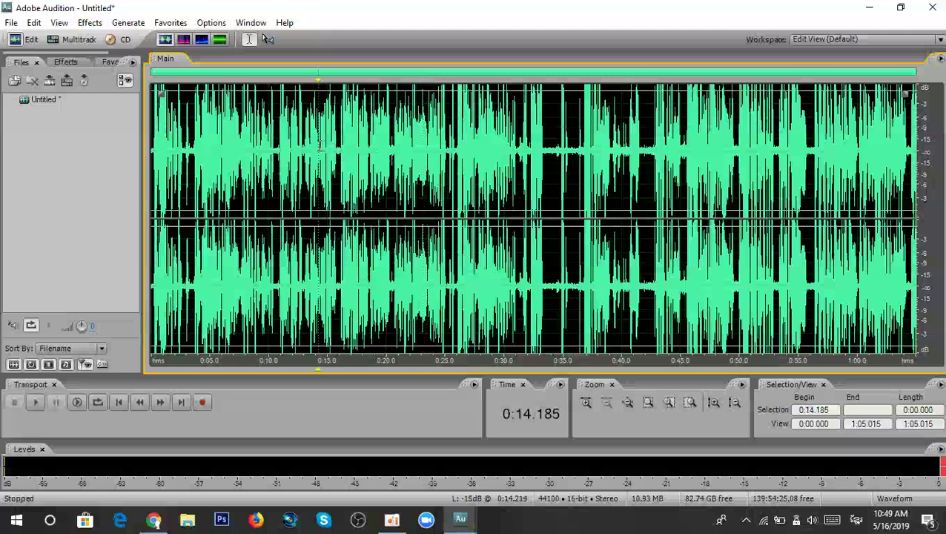
left_click(459, 151)
scroll(245, 160, "up", 3)
scroll(245, 161, "down", 3)
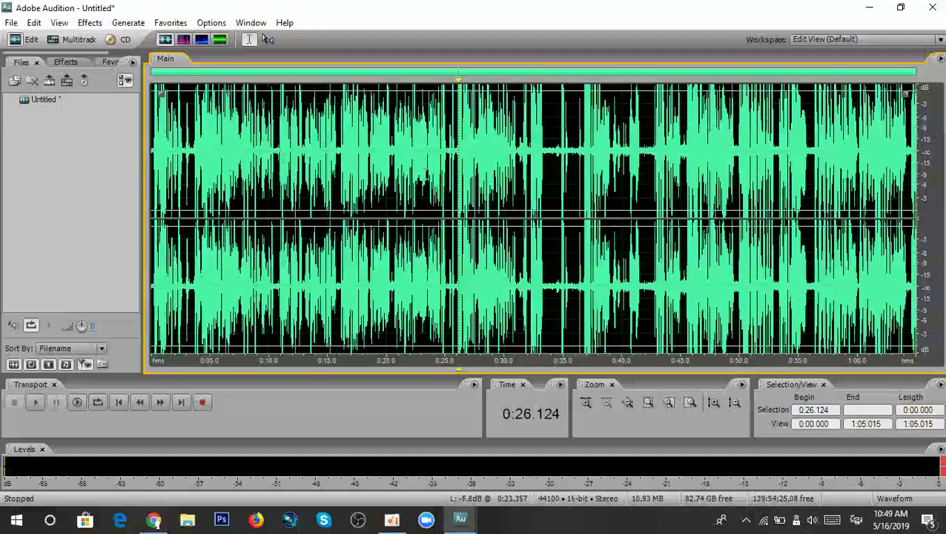
Practise selecting the entire waveform and clearing the selection, finishing with the cursor at about 0:13.062.
double_click(385, 152)
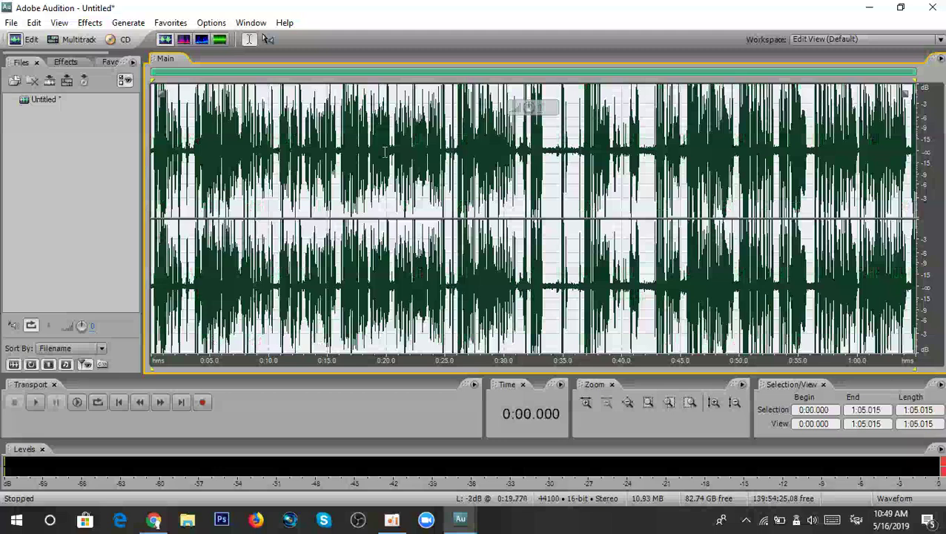
left_click(383, 152)
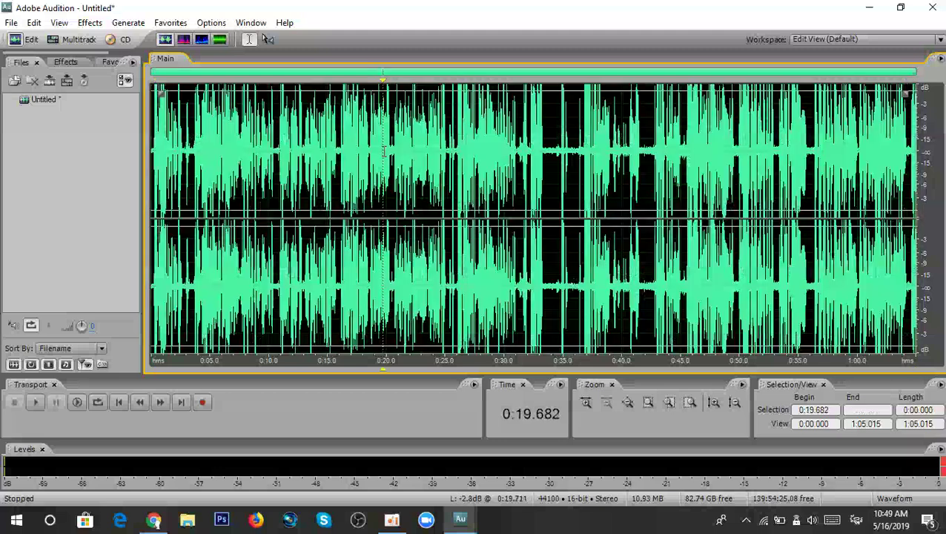
left_click(370, 159)
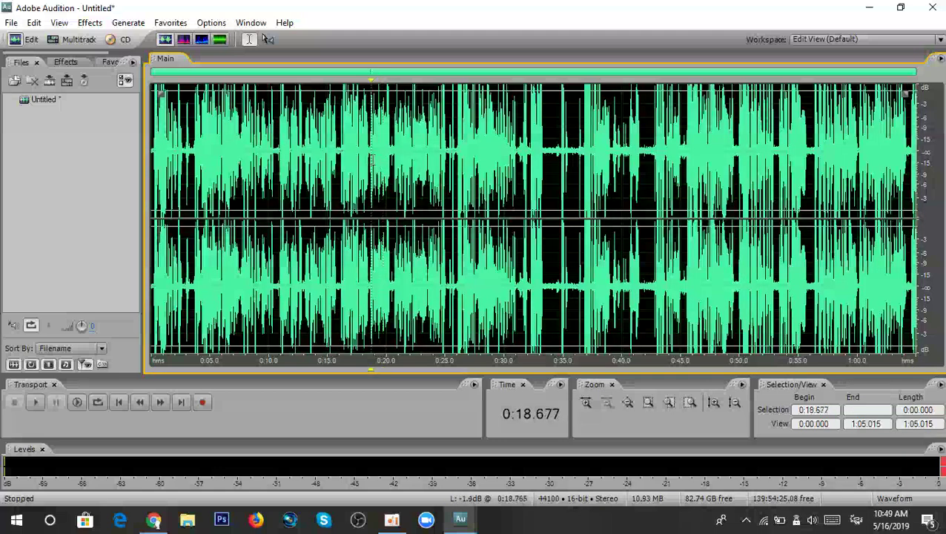
double_click(372, 159)
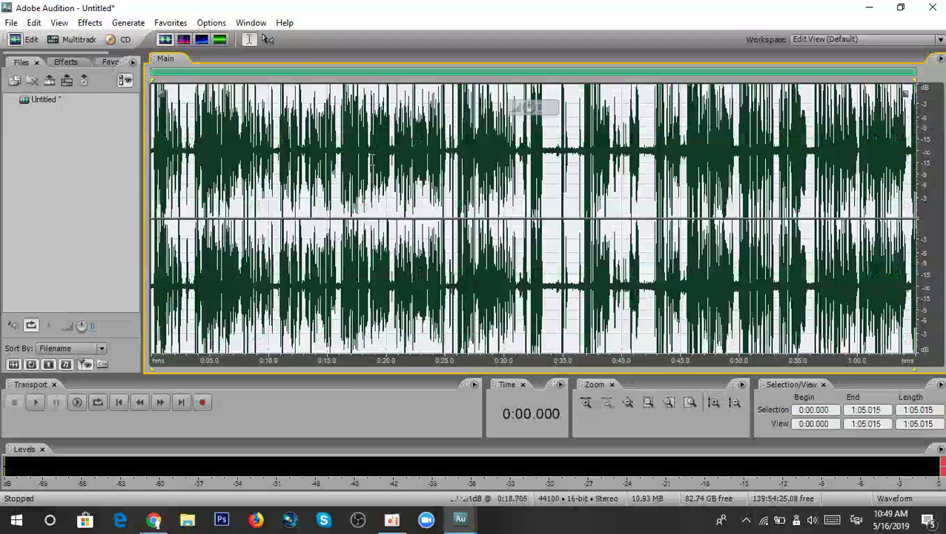
double_click(404, 170)
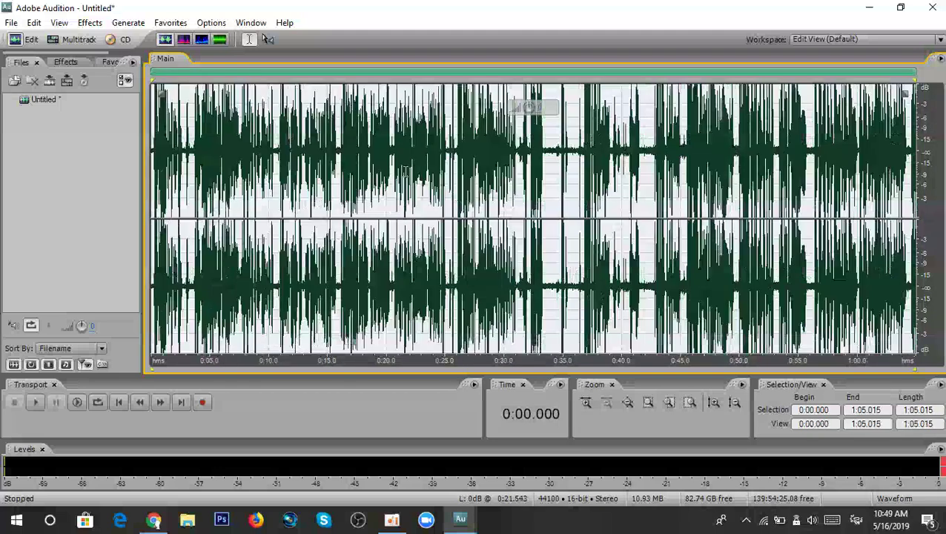
left_click(451, 160)
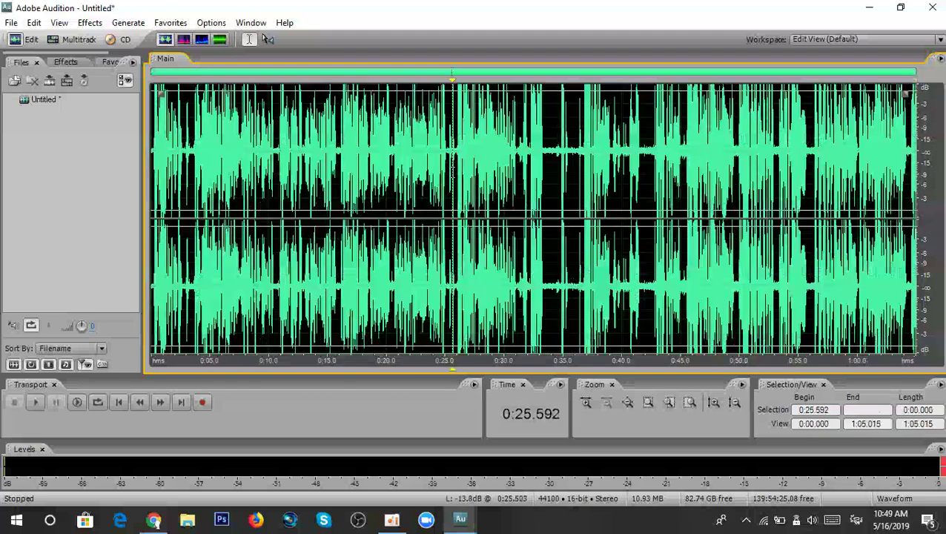
left_click(304, 171)
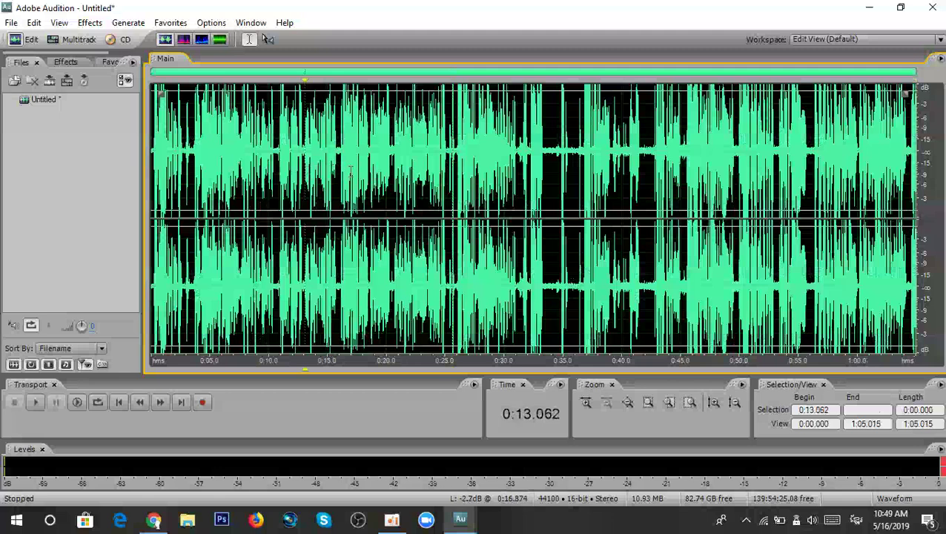
Place the cursor at 0:20.000, select the whole view with Select View, and clear the selection at about 0:22.814.
left_click(384, 153)
right_click(384, 152)
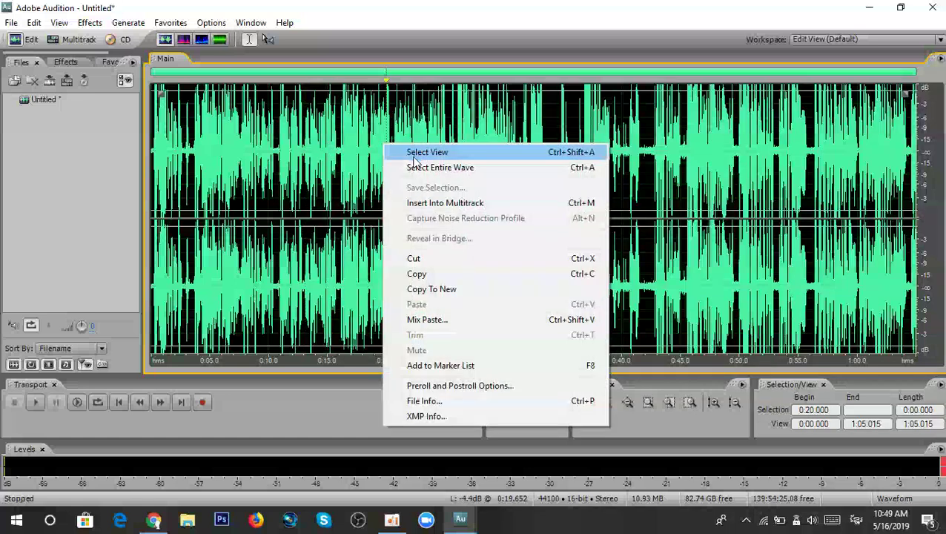
left_click(393, 152)
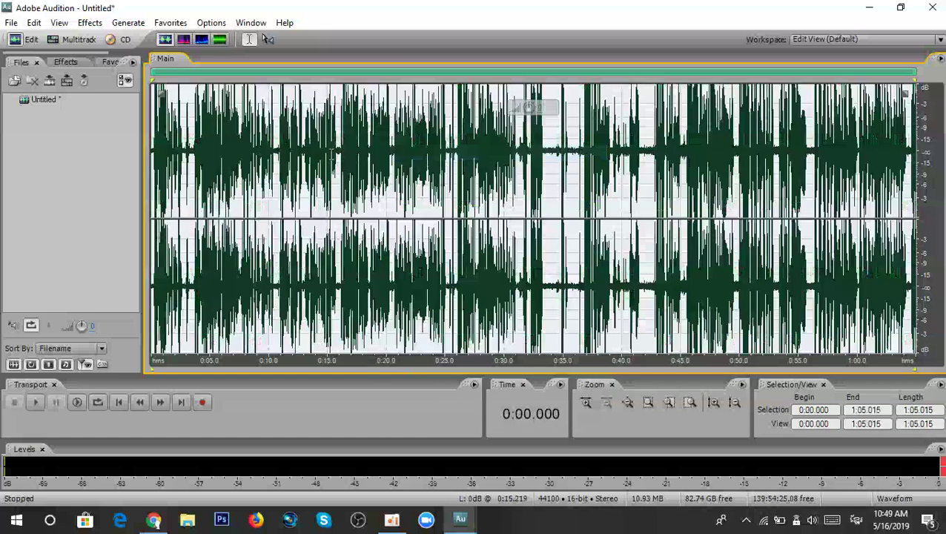
left_click(418, 148)
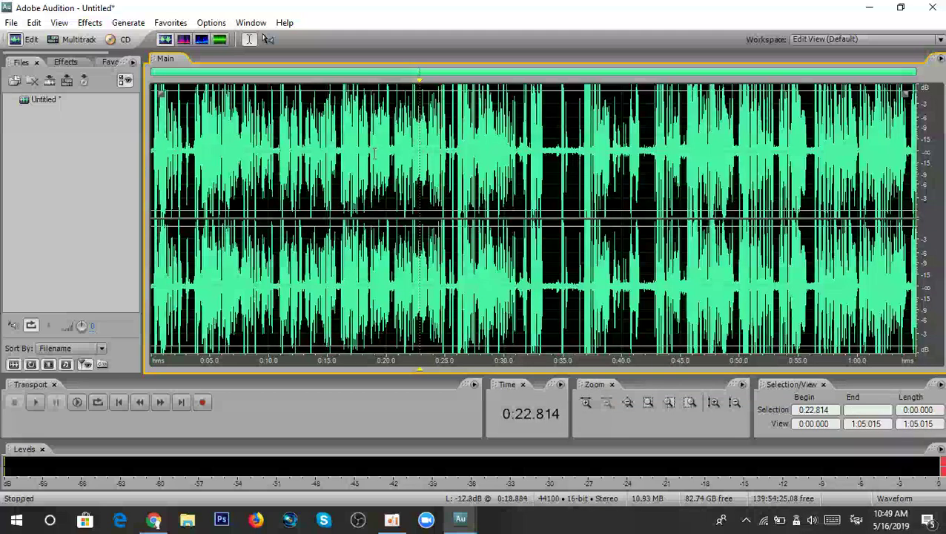
Select the whole recording once more and deselect it by placing the cursor at about 0:26.420.
double_click(465, 152)
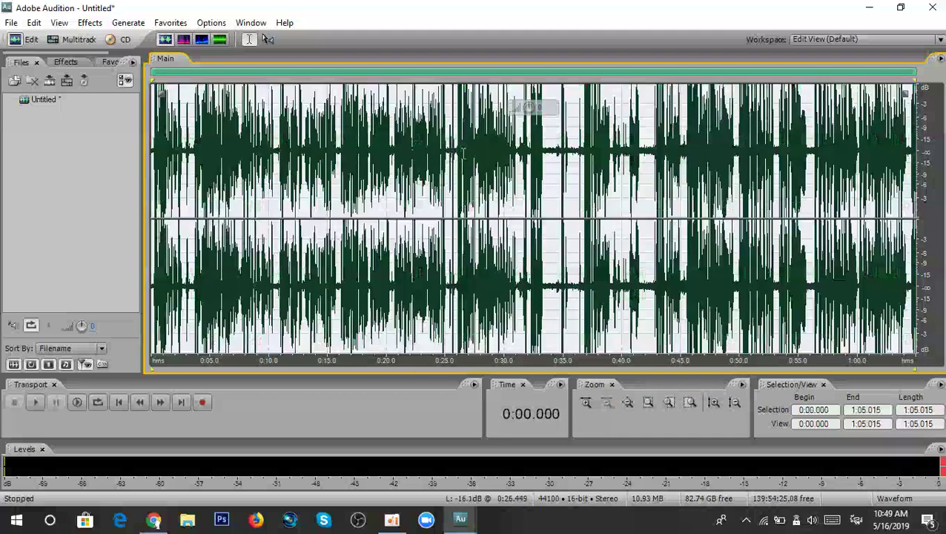
left_click(463, 152)
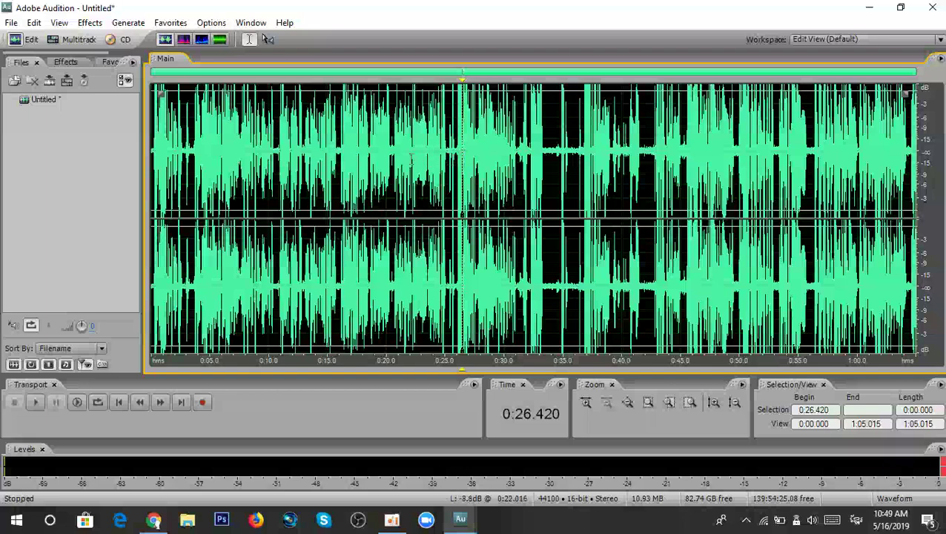
scroll(392, 159, "up", 1)
scroll(393, 160, "down", 1)
Select the opening phrase from 0:00.000 to about 0:03.487 and cut it from the waveform.
left_click_drag(192, 145, 124, 141)
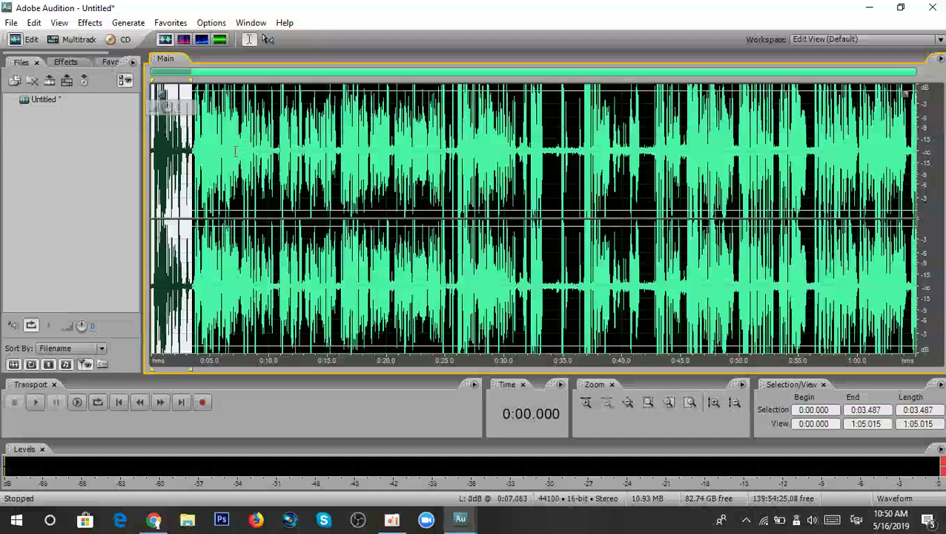
right_click(157, 138)
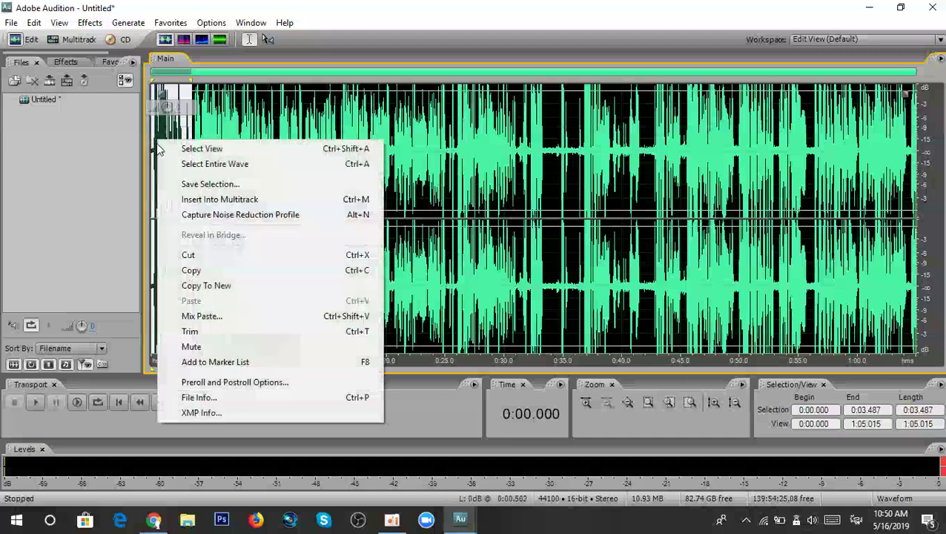
left_click(190, 255)
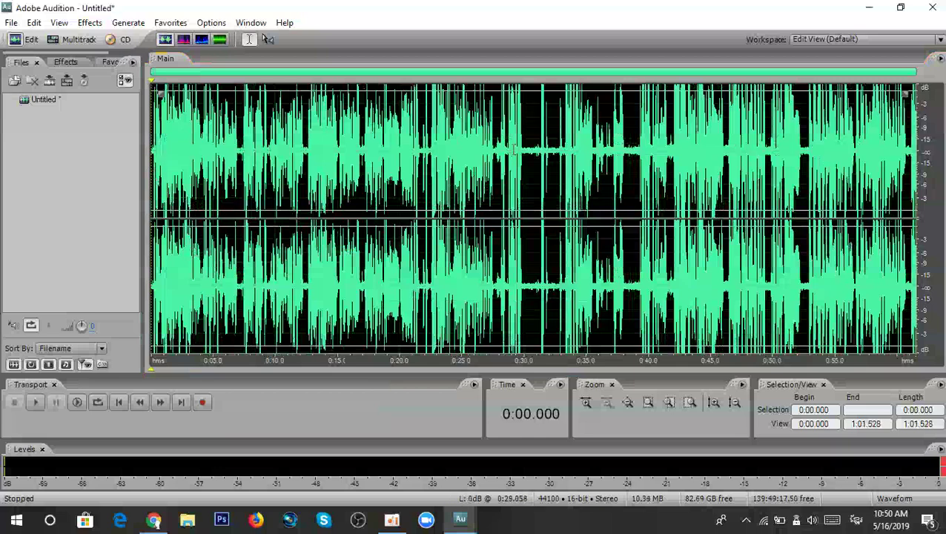
scroll(569, 194, "up", 3)
scroll(570, 194, "down", 3)
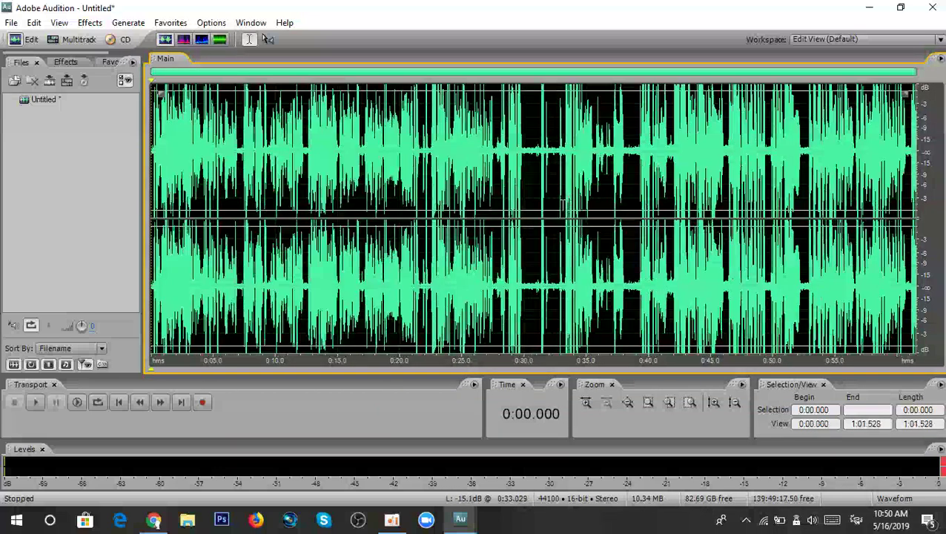
Paste the cut opening phrase into the silent gap at 0:30.500.
left_click(536, 154)
scroll(535, 152, "up", 3)
left_click(513, 148)
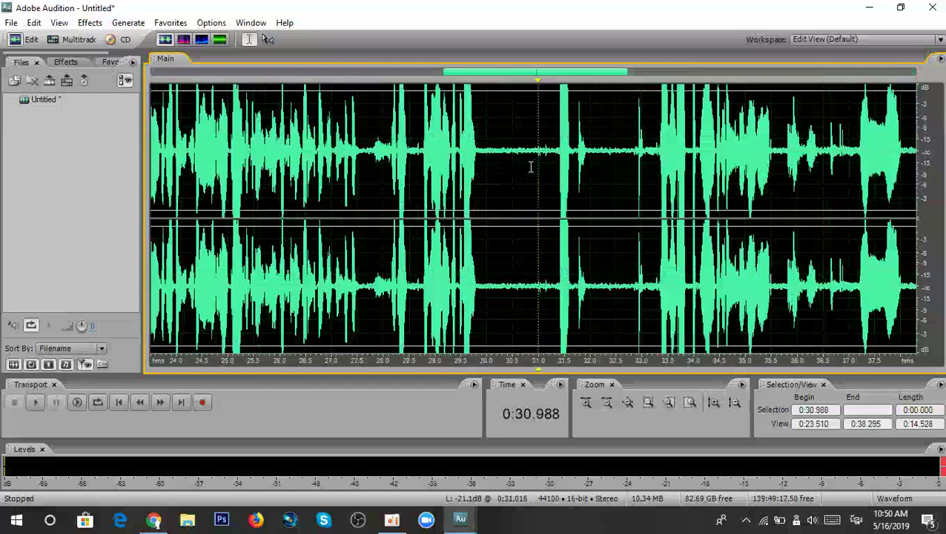
right_click(514, 148)
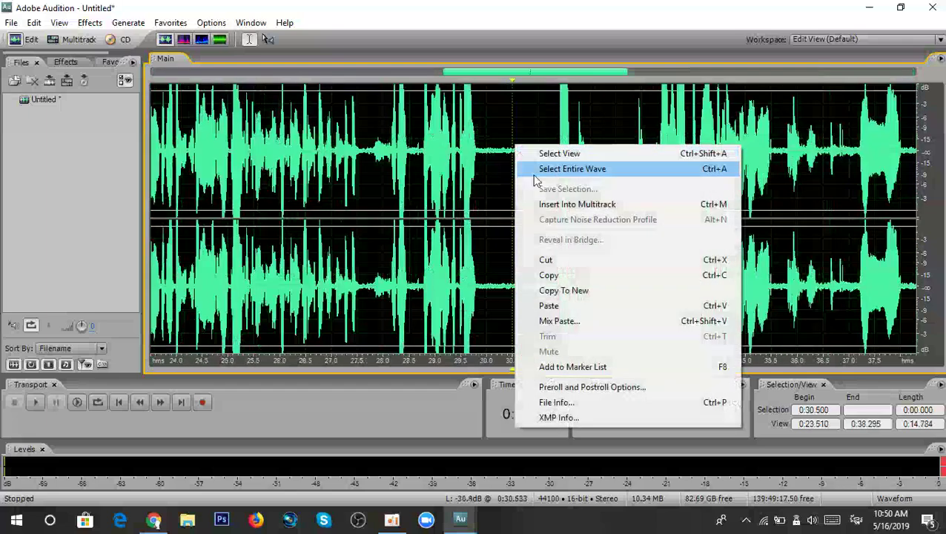
left_click(528, 307)
scroll(555, 154, "down", 2)
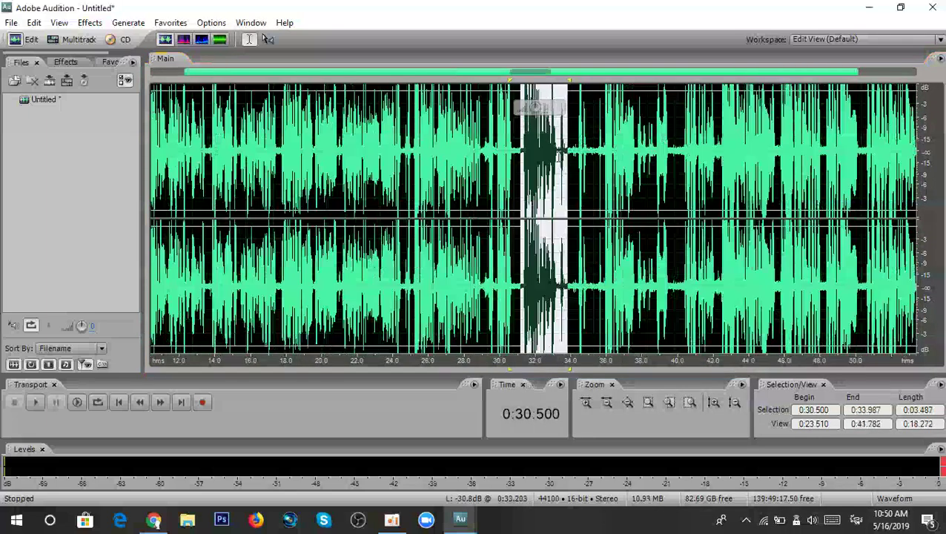
scroll(559, 153, "down", 2)
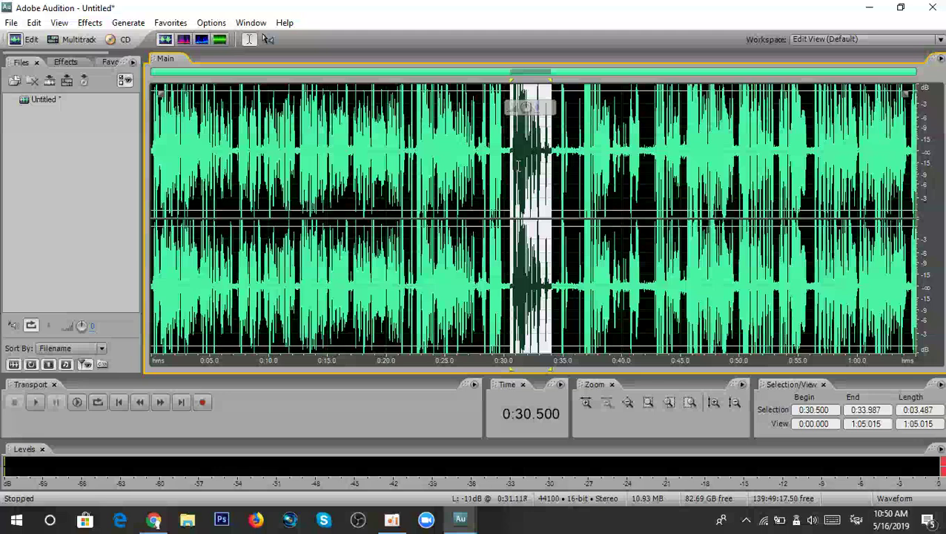
Reselect the pasted phrase from about 0:30.380 to 0:34.044 and cut it from the waveform.
right_click(531, 115)
left_click(518, 189)
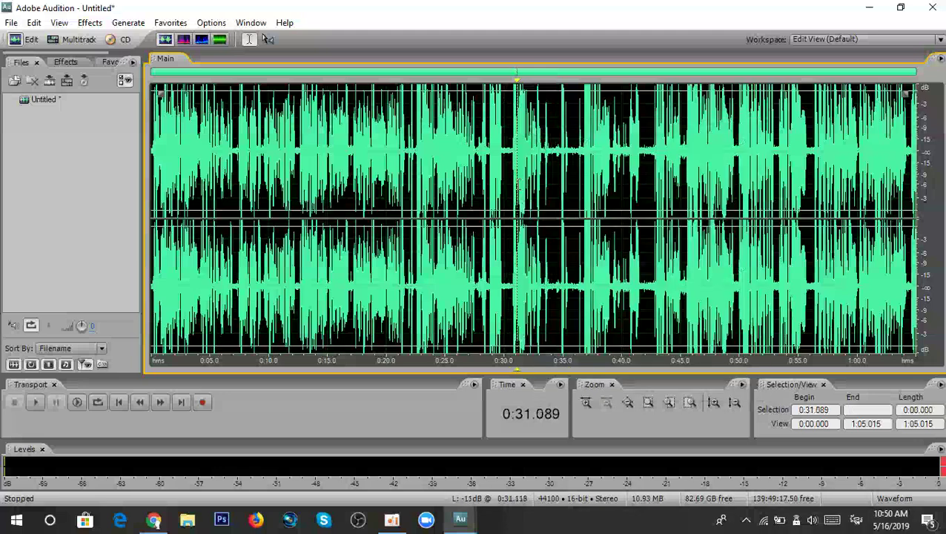
left_click_drag(551, 147, 510, 154)
right_click(518, 148)
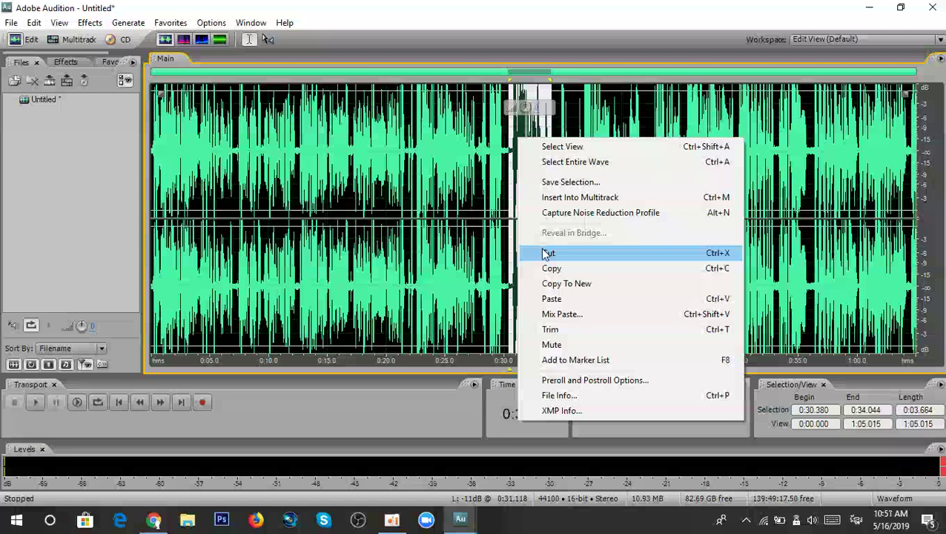
left_click(574, 30)
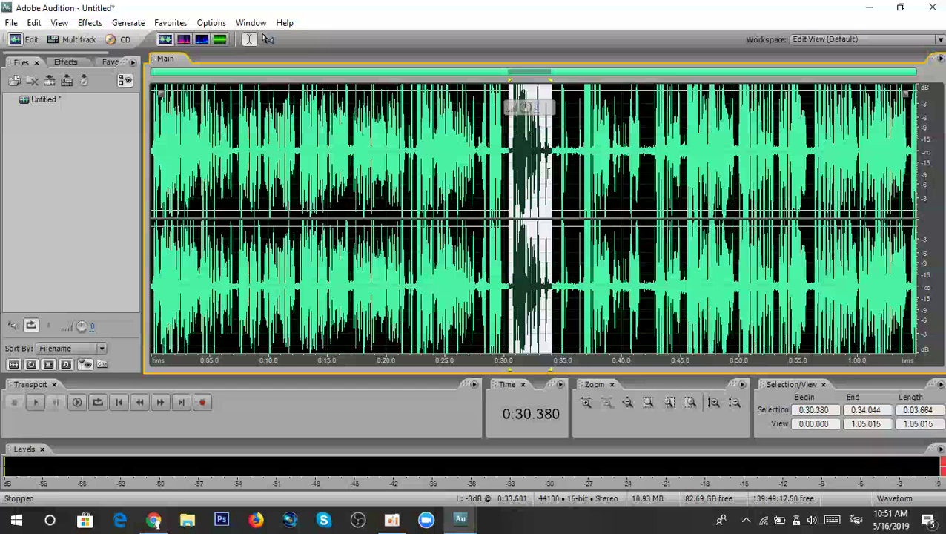
key("ctrl+x")
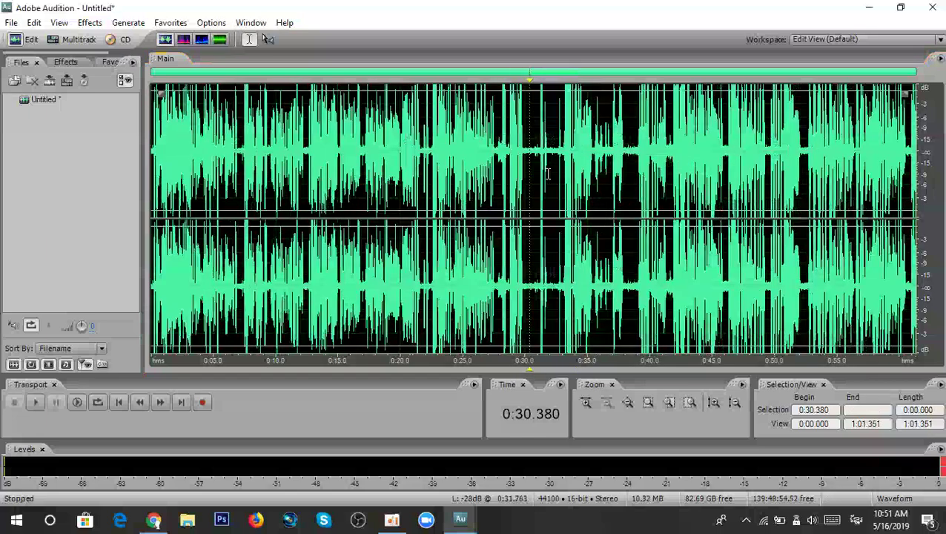
scroll(481, 171, "up", 5)
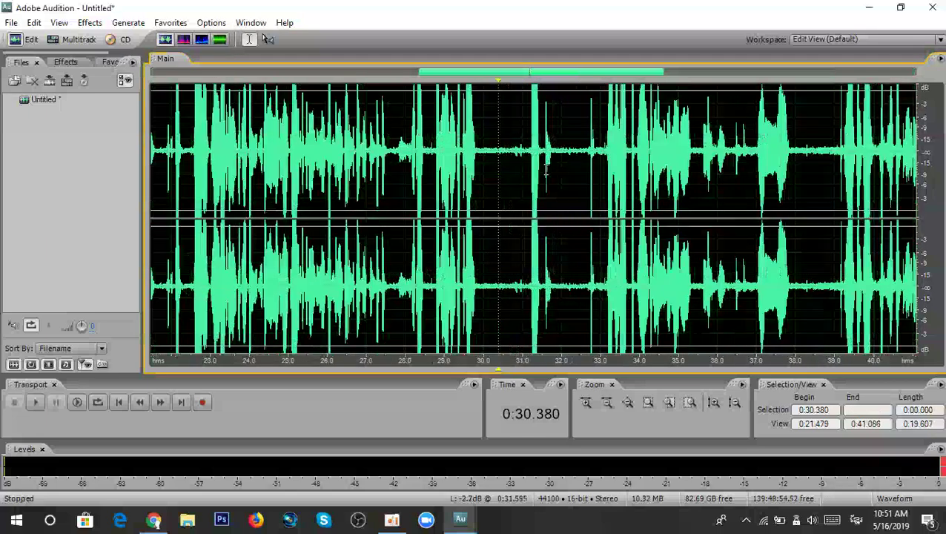
scroll(482, 178, "down", 5)
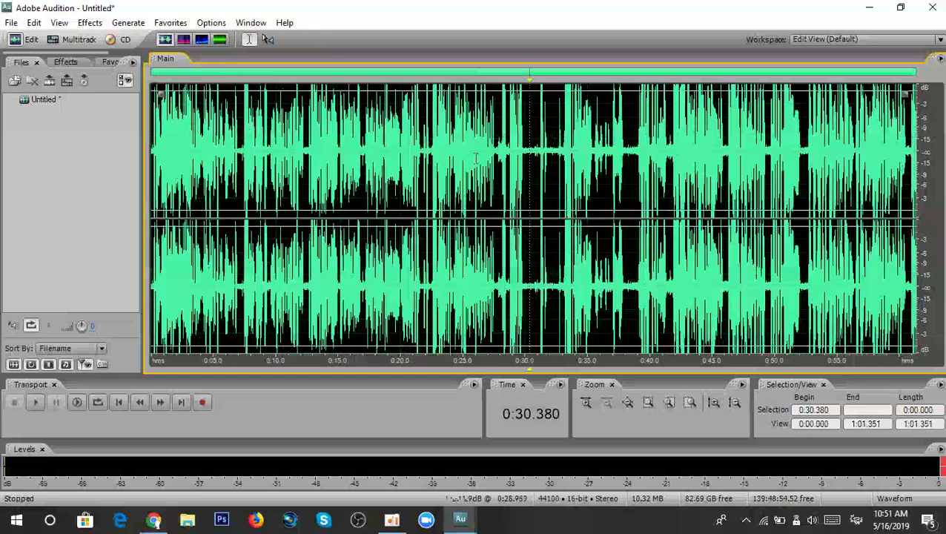
Paste the cut phrase into the silent gap at 0:52.350 and inspect it within the waveform.
scroll(535, 172, "up", 3)
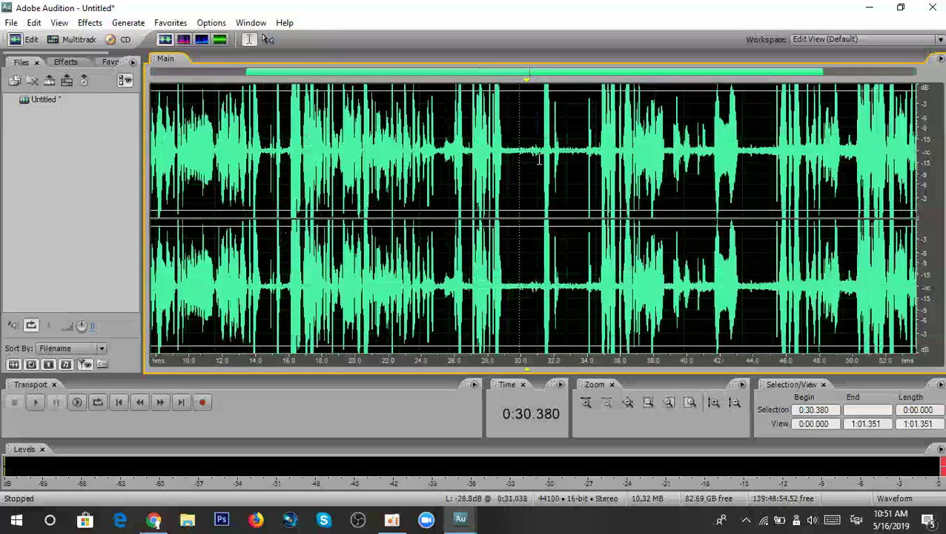
scroll(526, 176, "down", 3)
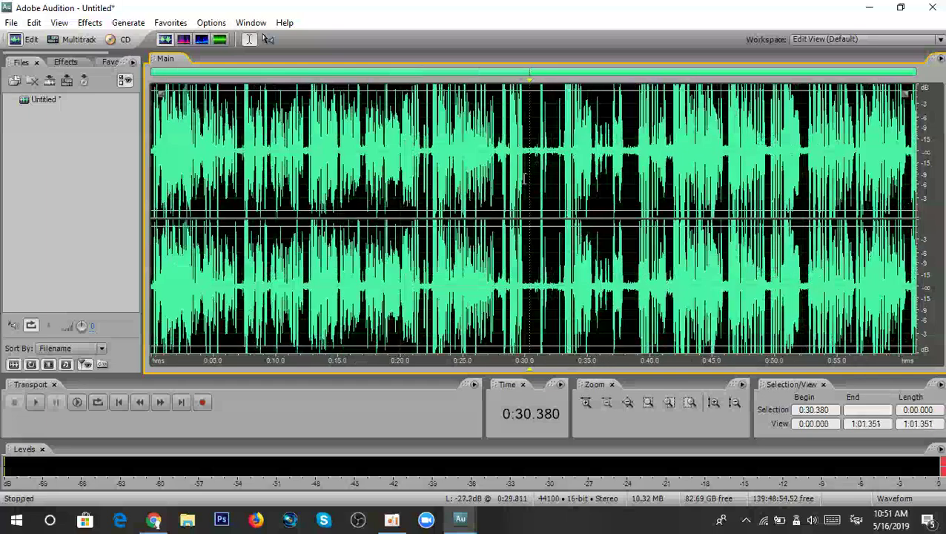
left_click(805, 152)
scroll(806, 152, "up", 6)
left_click(784, 132)
scroll(766, 161, "down", 1)
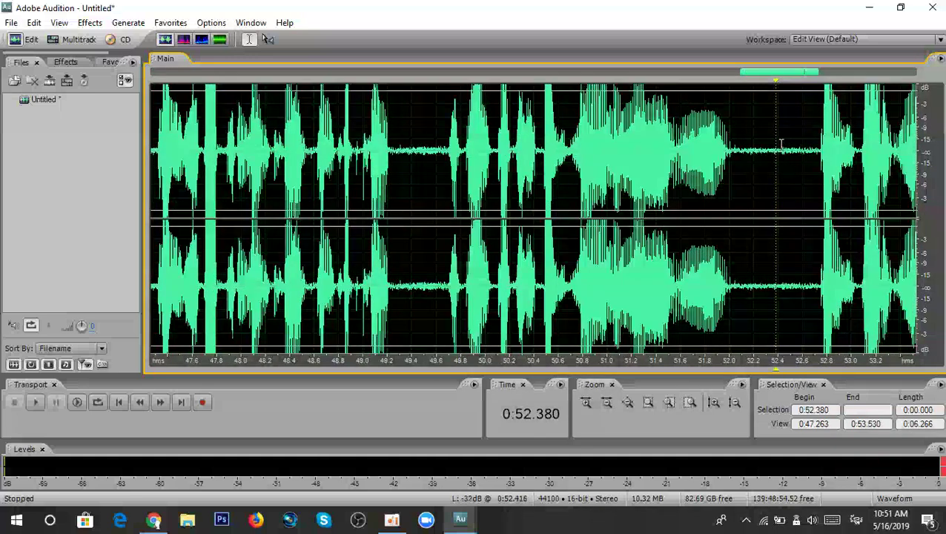
left_click(753, 145)
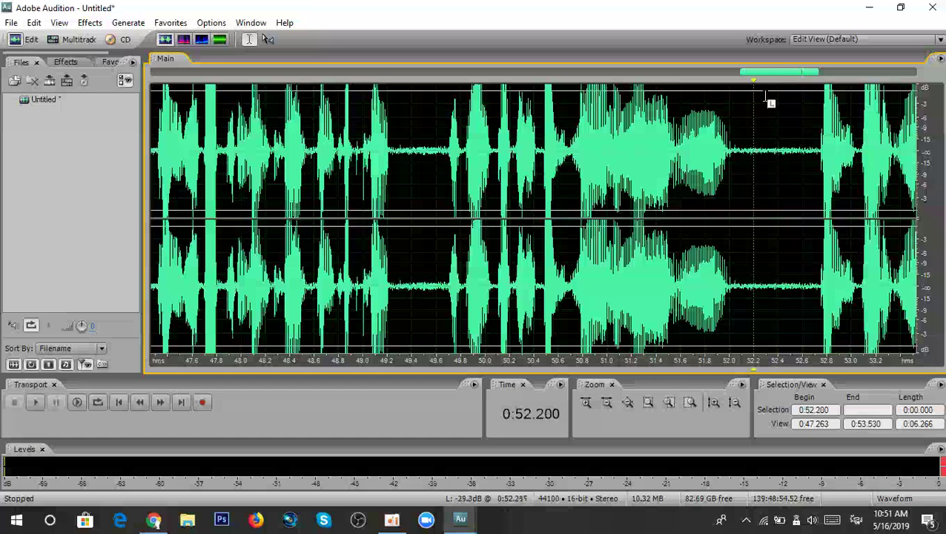
mouse_move(756, 87)
left_mouse_down()
mouse_move(788, 89)
mouse_move(762, 85)
mouse_move(785, 84)
mouse_move(775, 87)
left_mouse_up()
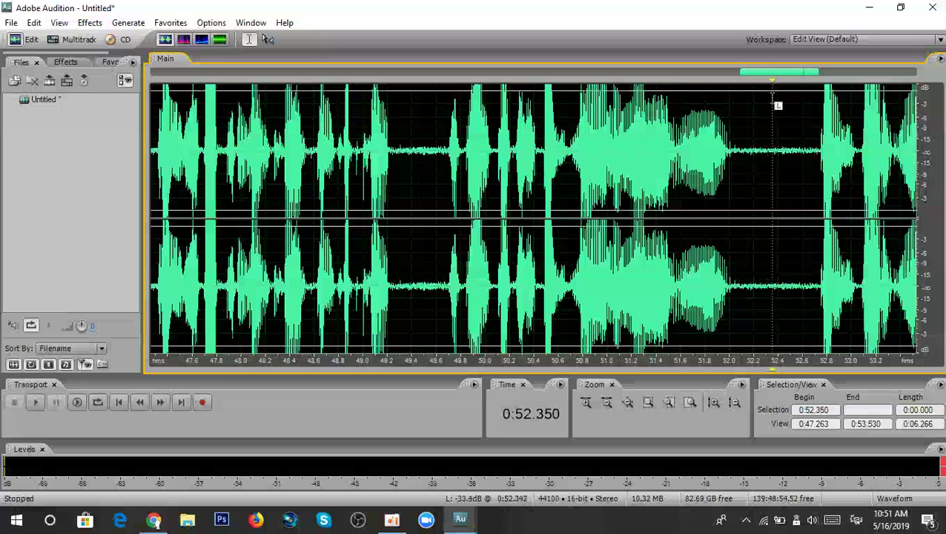
right_click(768, 149)
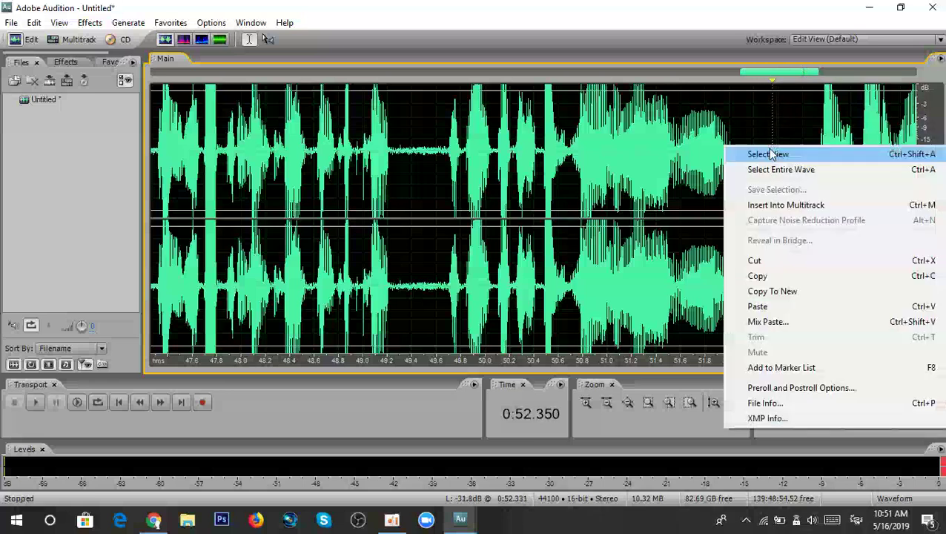
left_click(757, 306)
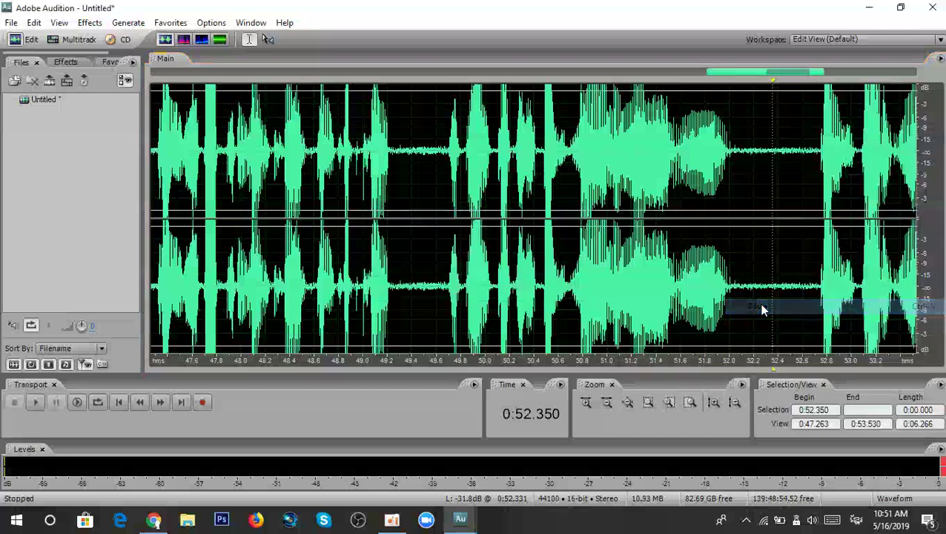
scroll(595, 185, "down", 2)
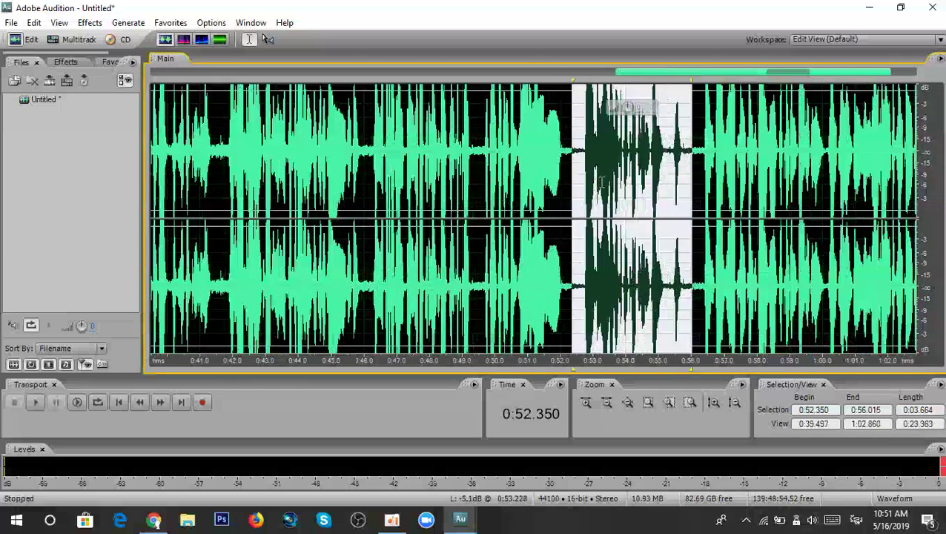
scroll(603, 182, "down", 2)
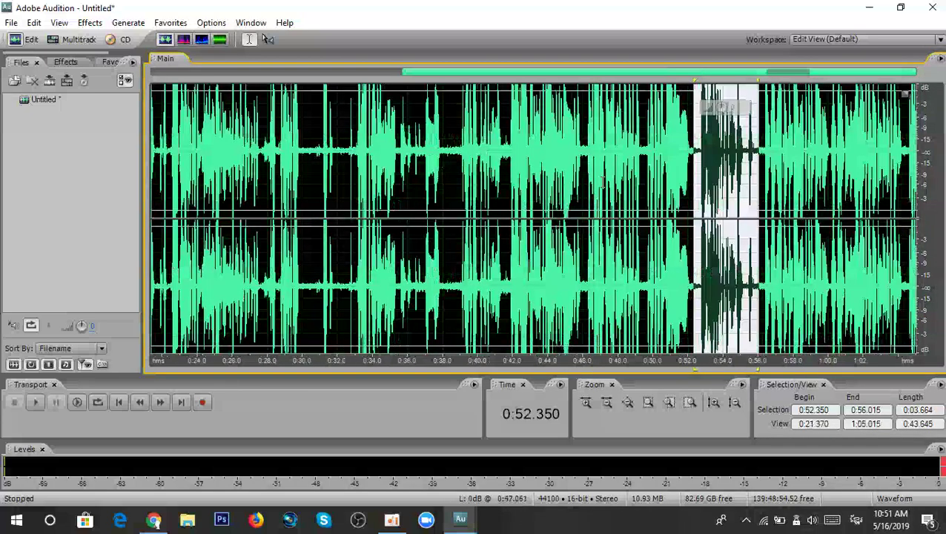
scroll(747, 186, "up", 2)
scroll(747, 185, "up", 1)
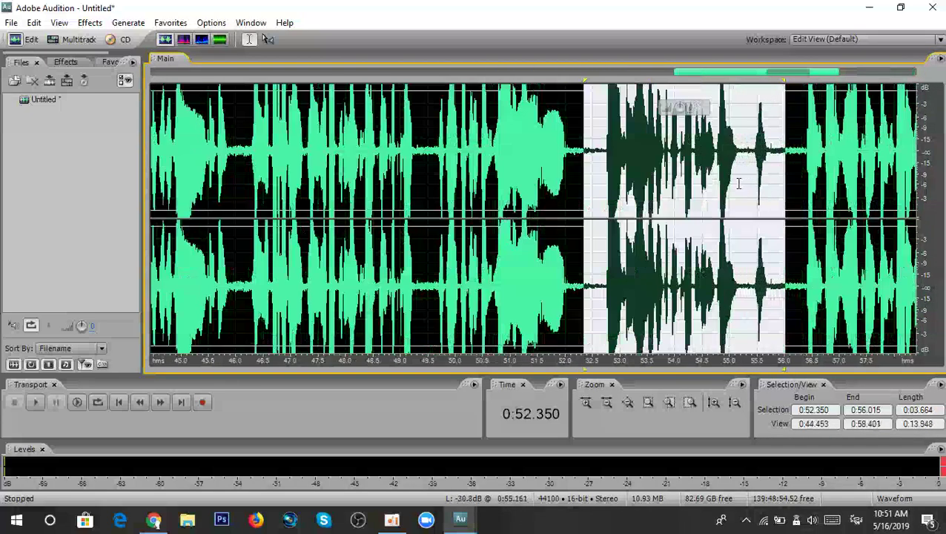
scroll(593, 154, "down", 2)
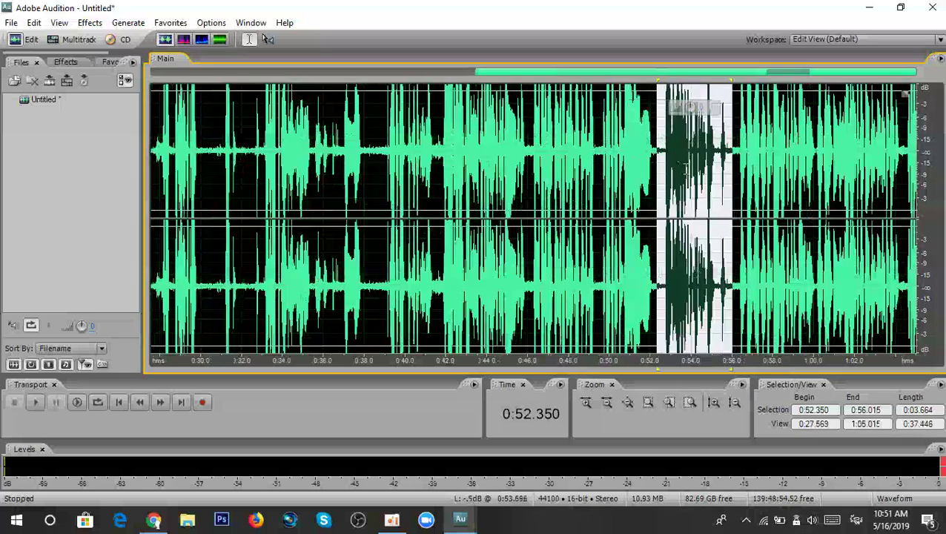
Undo the paste at 0:52.350.
scroll(686, 167, "up", 1)
left_click(685, 168)
scroll(716, 165, "up", 2)
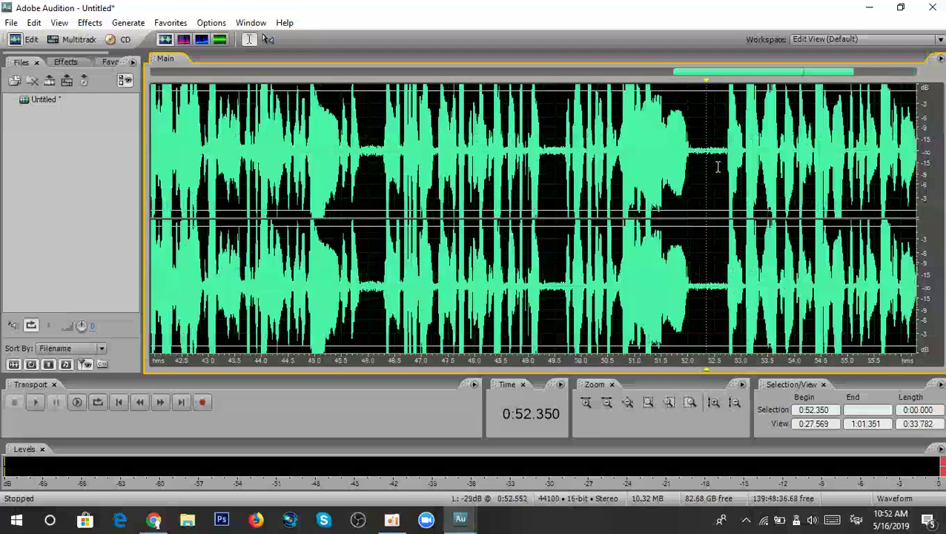
Paste the cut phrase again at 0:52.369 and deselect it by placing the cursor at about 0:20.509.
left_click(706, 166)
scroll(706, 166, "up", 2)
left_click(685, 150)
left_click(684, 150)
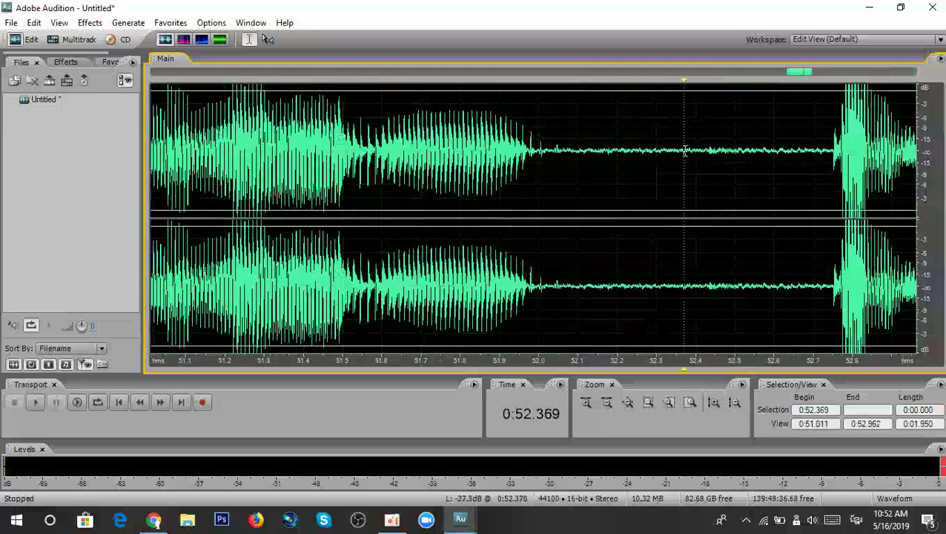
scroll(685, 150, "down", 2)
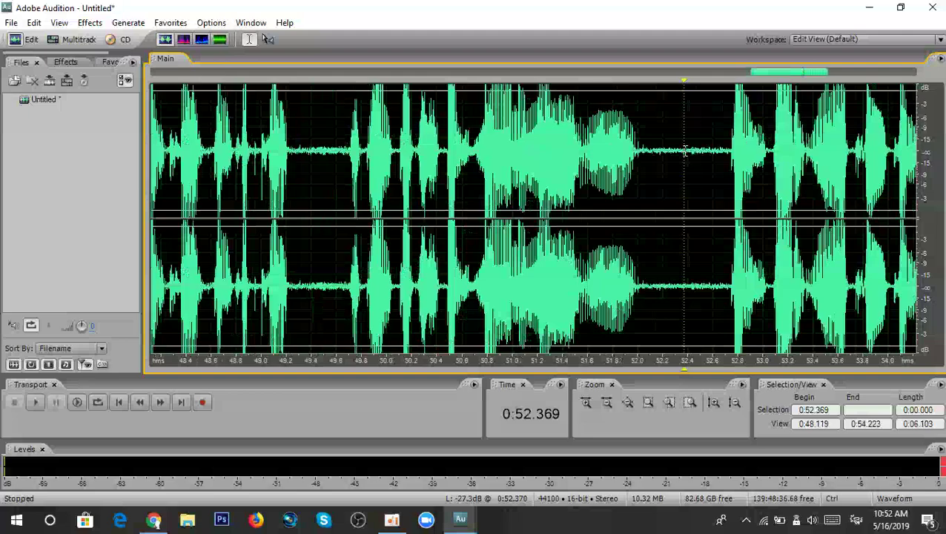
left_click_drag(685, 150, 686, 150)
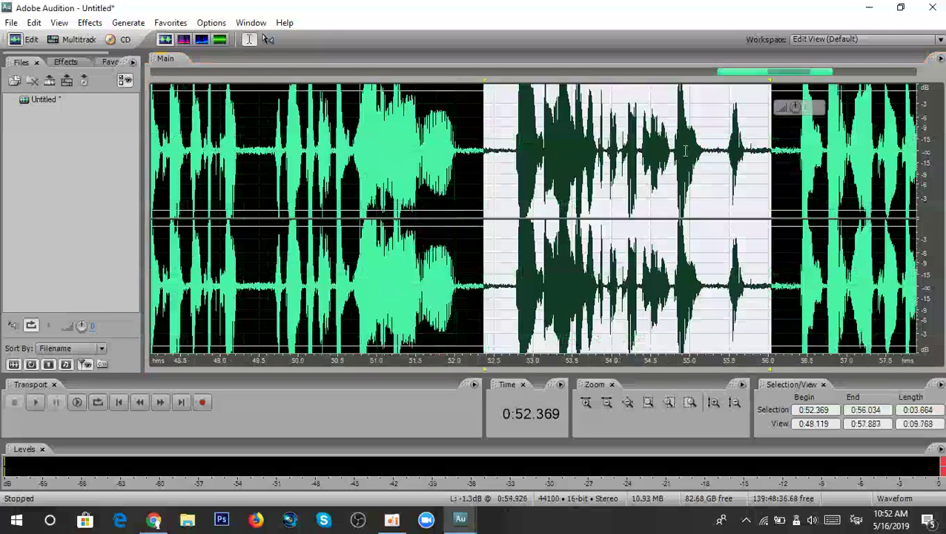
scroll(685, 150, "down", 2)
scroll(685, 150, "down", 1)
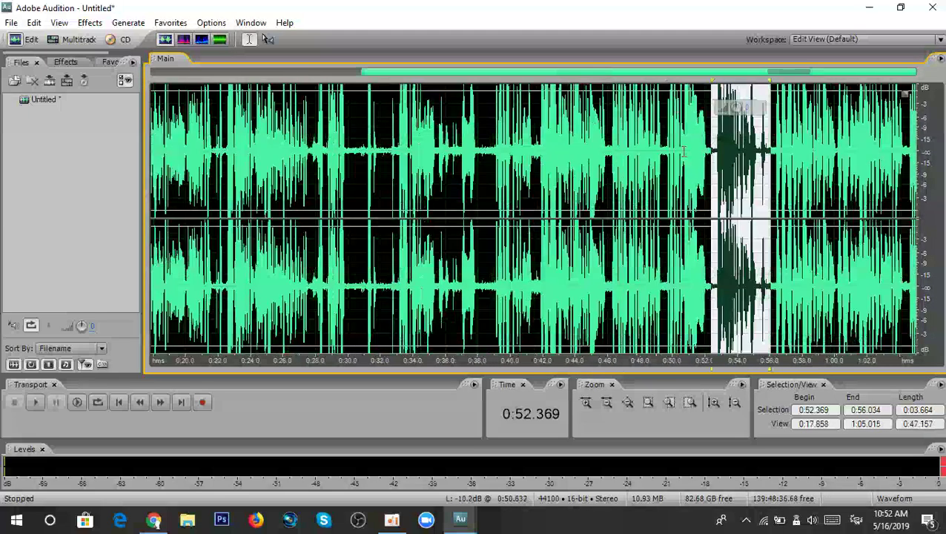
scroll(684, 151, "down", 1)
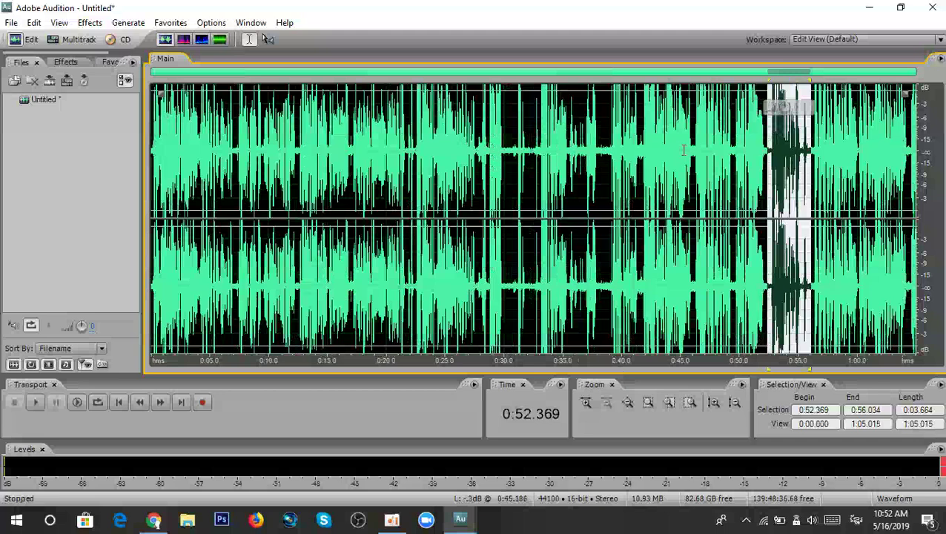
scroll(684, 150, "up", 1)
scroll(673, 161, "down", 1)
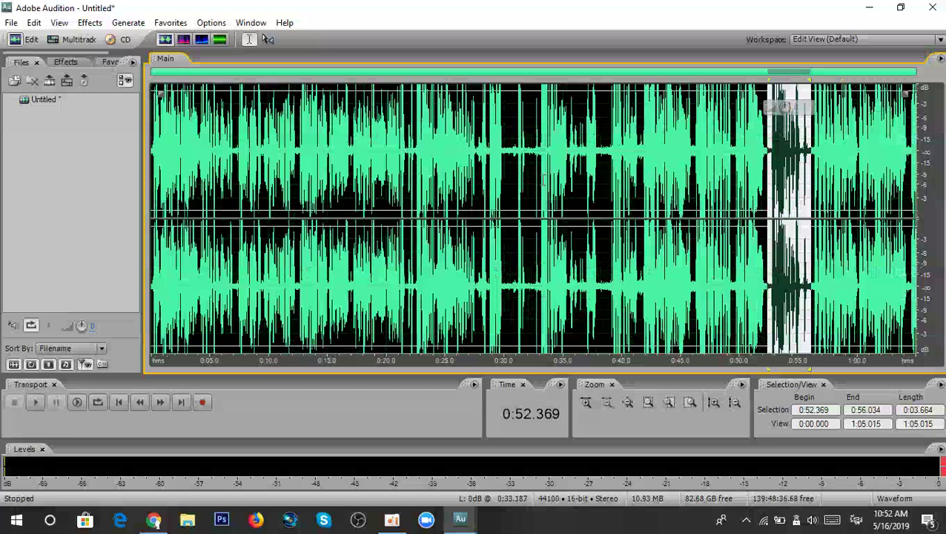
key("ctrl+z")
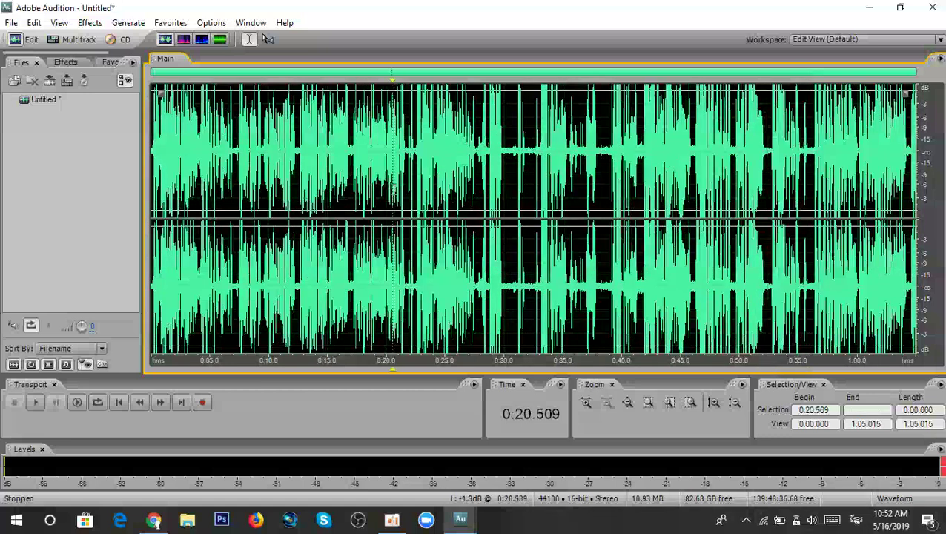
Select the opening section from 0:00.000 to about 0:07.151, clear it, and reselect it to about 0:07.092.
left_click_drag(234, 158, 141, 148)
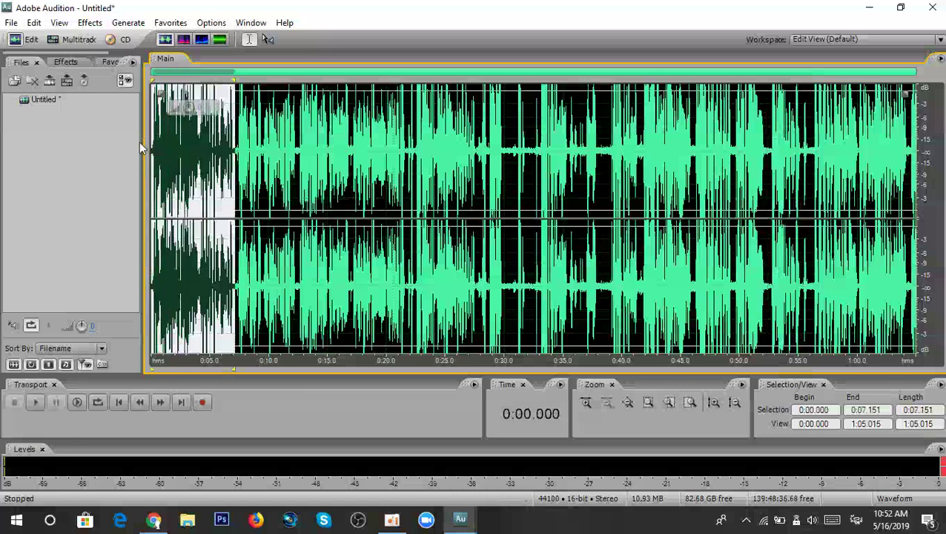
right_click(188, 154)
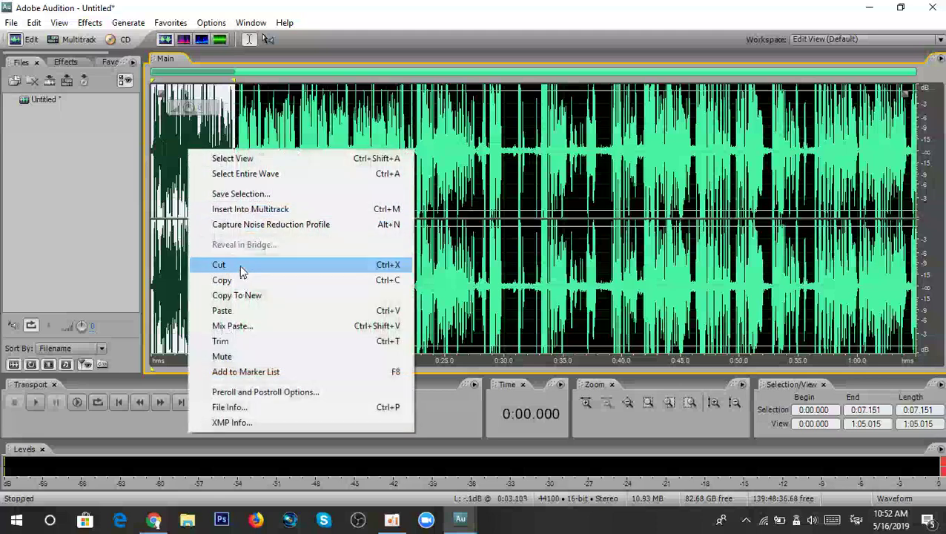
left_click(173, 151)
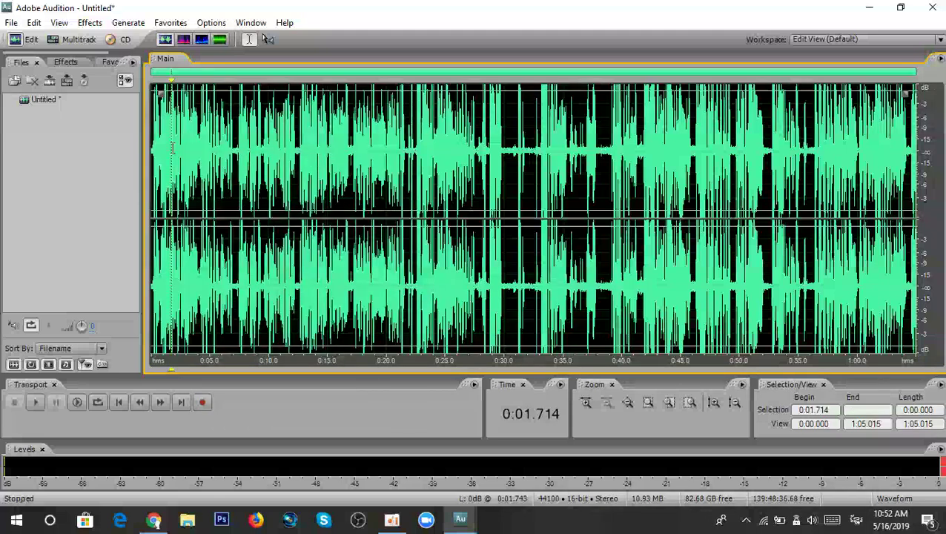
left_click_drag(233, 141, 152, 147)
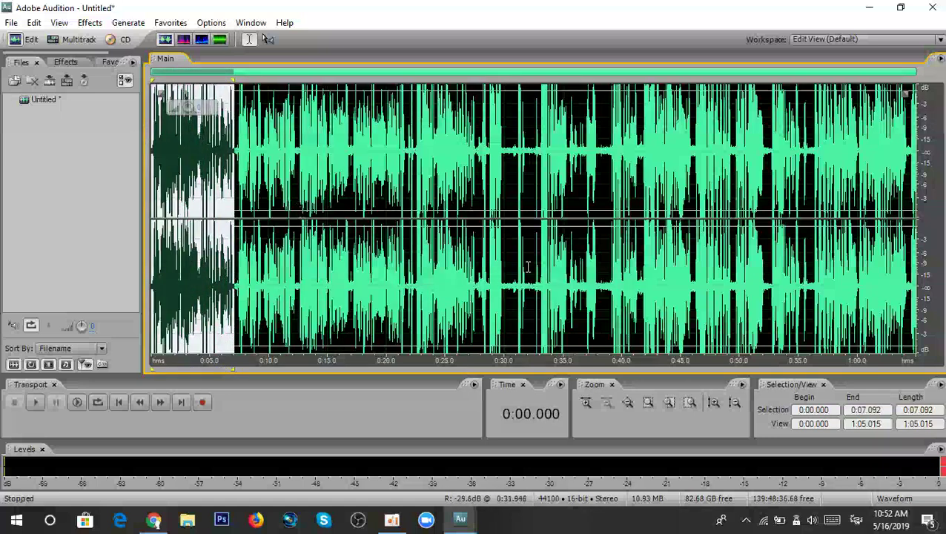
Alternately select the pasted phrase from about 0:52.249 to 0:56.268 and the opening section up to about 0:07.151.
left_click_drag(767, 158, 813, 156)
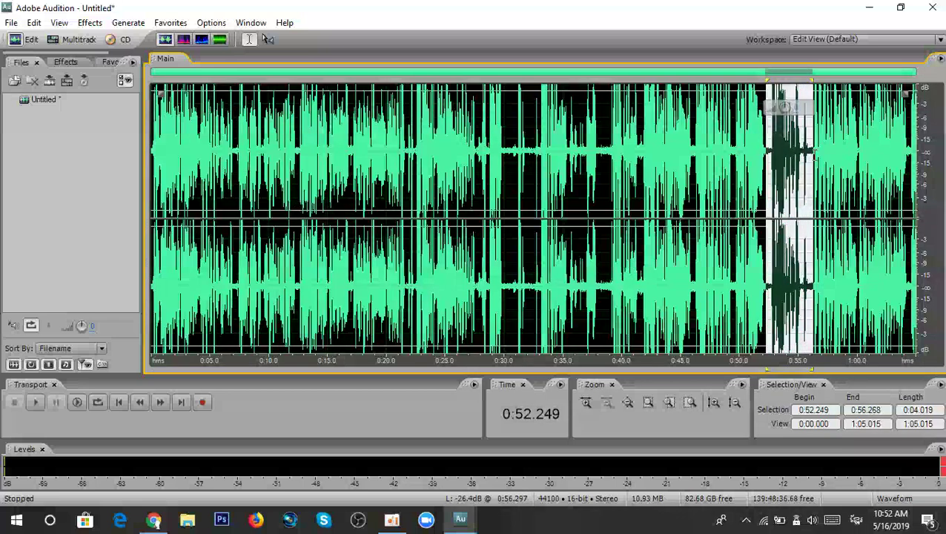
left_click(813, 156)
left_click(235, 149)
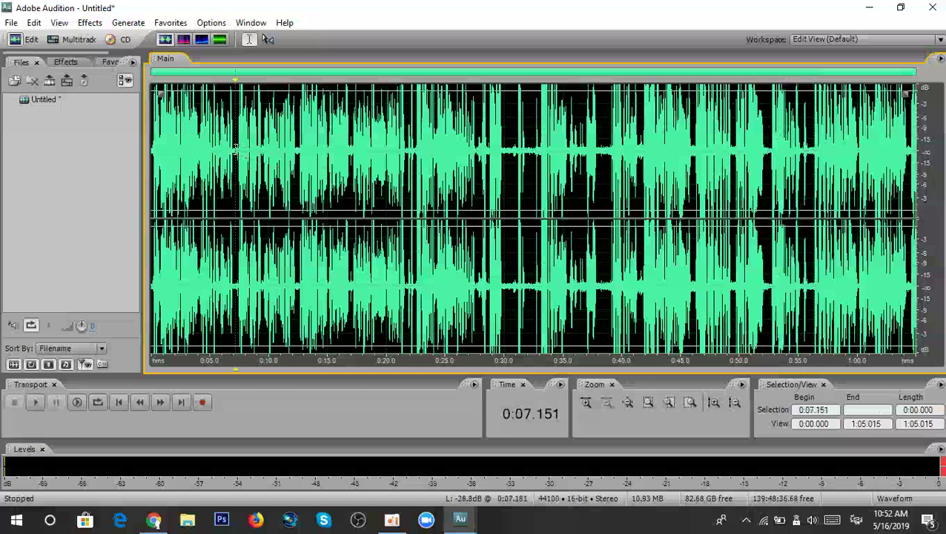
left_click_drag(235, 148, 131, 156)
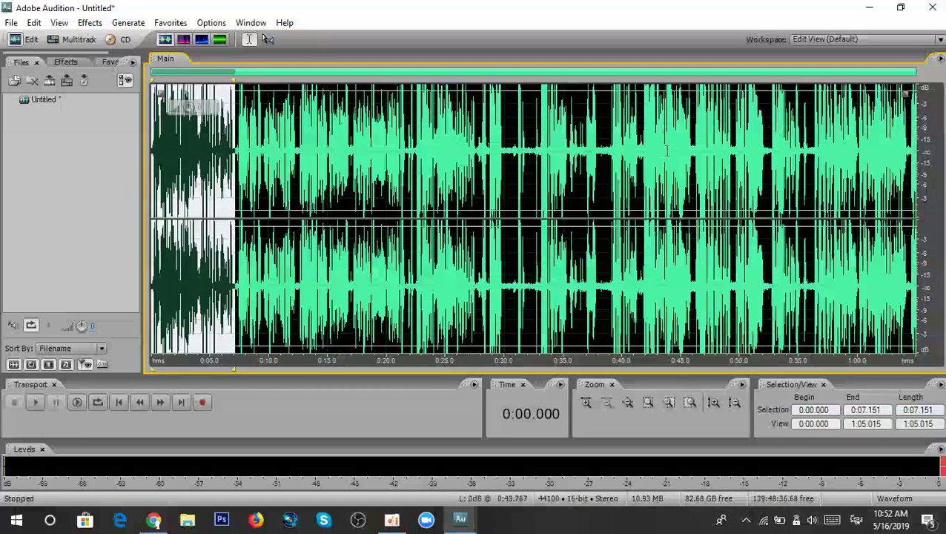
left_click_drag(770, 141, 797, 141)
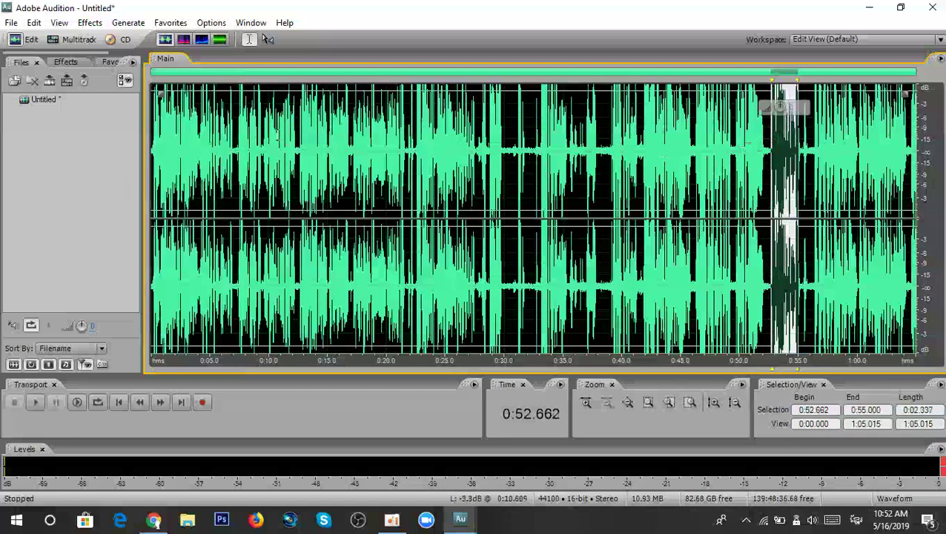
Select the opening section from 0:00.000 to about 0:07.033 and copy it.
left_click_drag(231, 144, 148, 145)
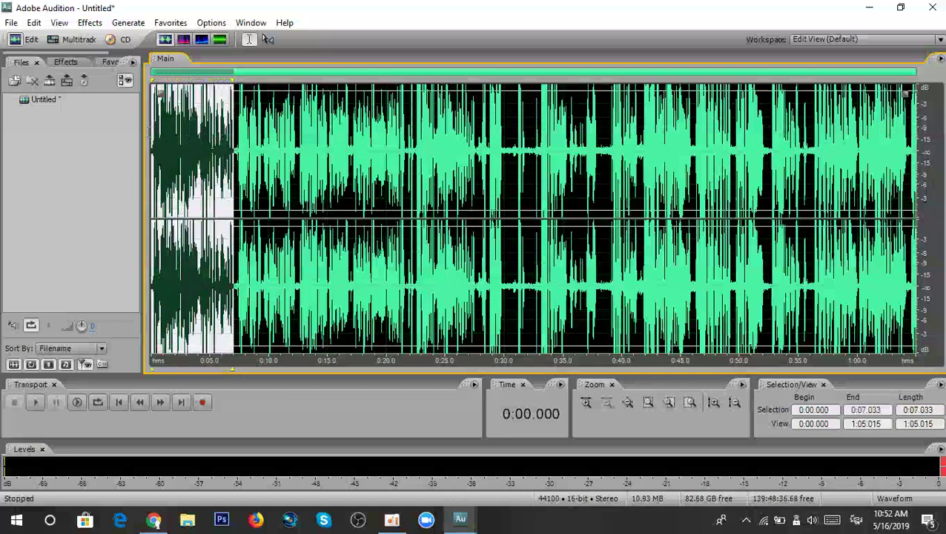
right_click(176, 138)
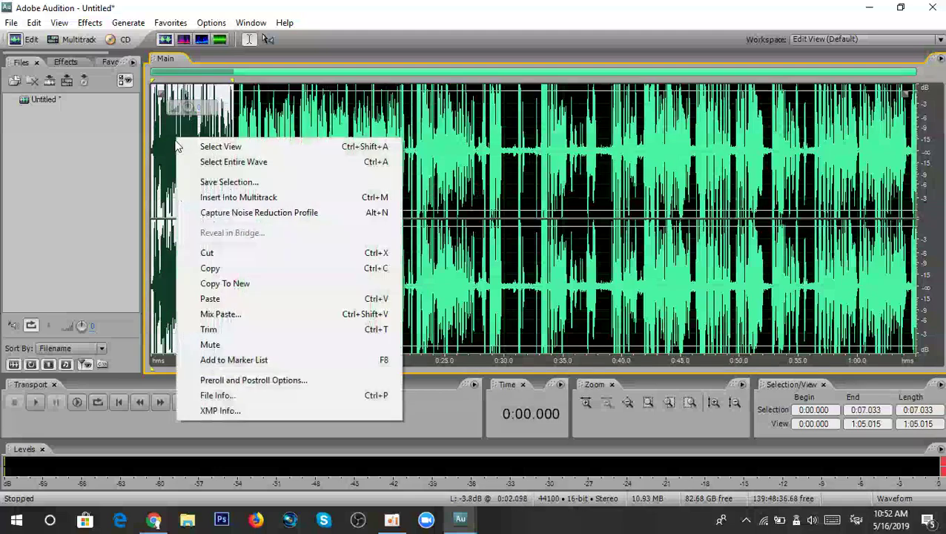
left_click(215, 269)
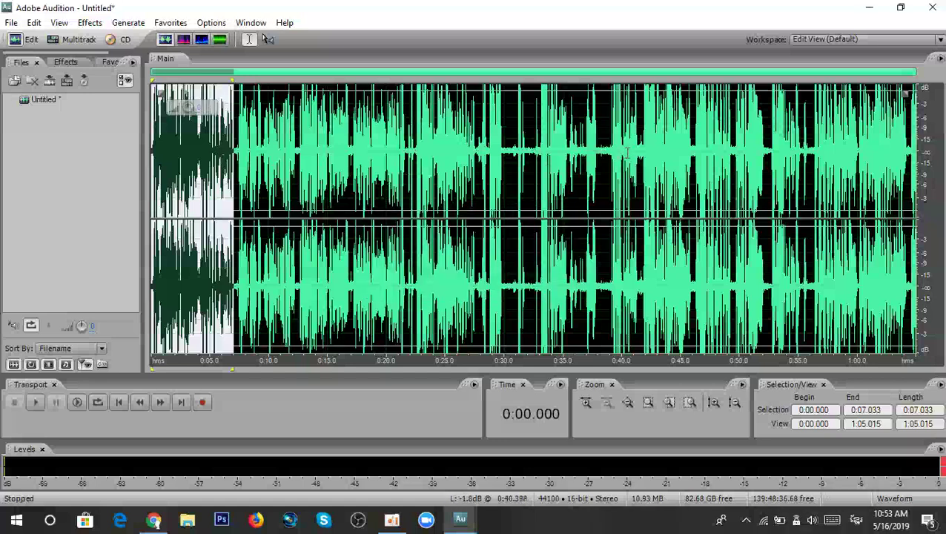
Paste the copied opening section into the silent gap at 0:30.616.
left_click(513, 150)
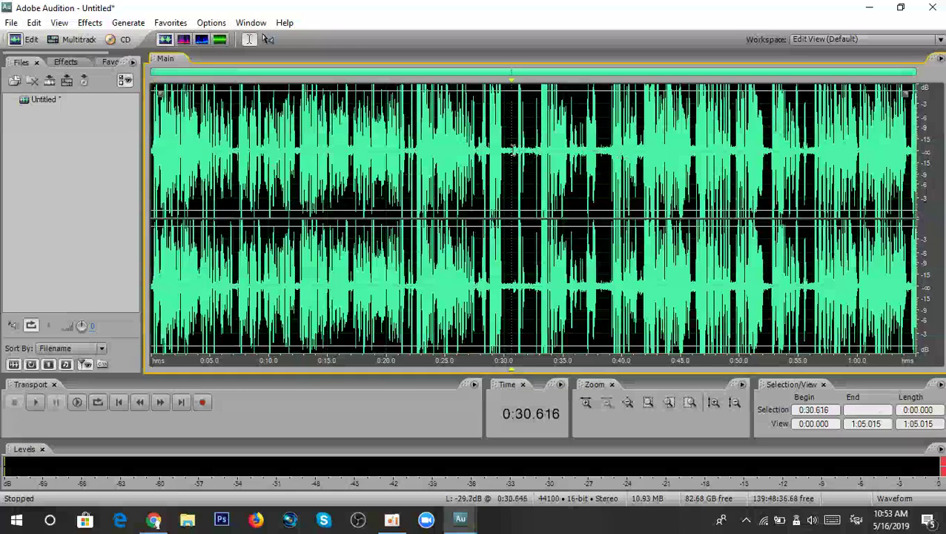
scroll(511, 150, "up", 3)
key("ctrl+v")
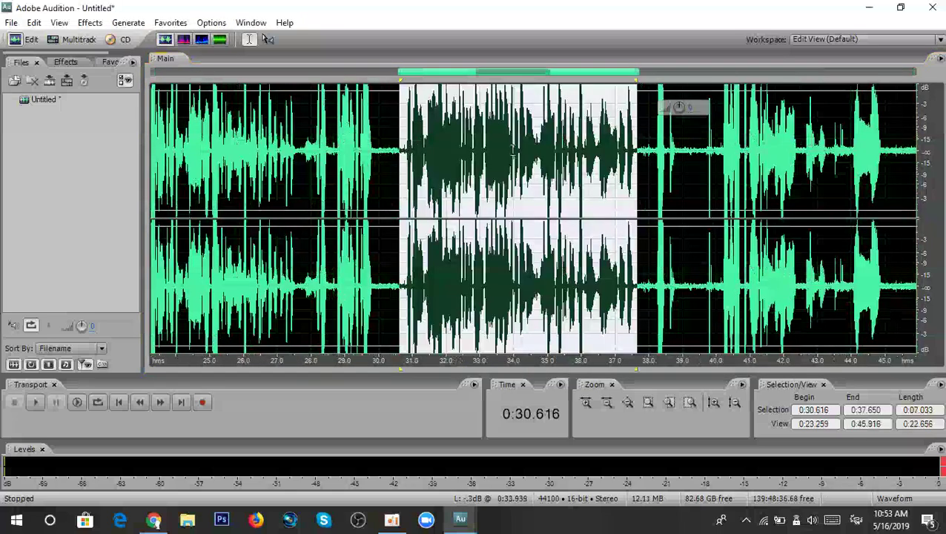
scroll(513, 151, "down", 3)
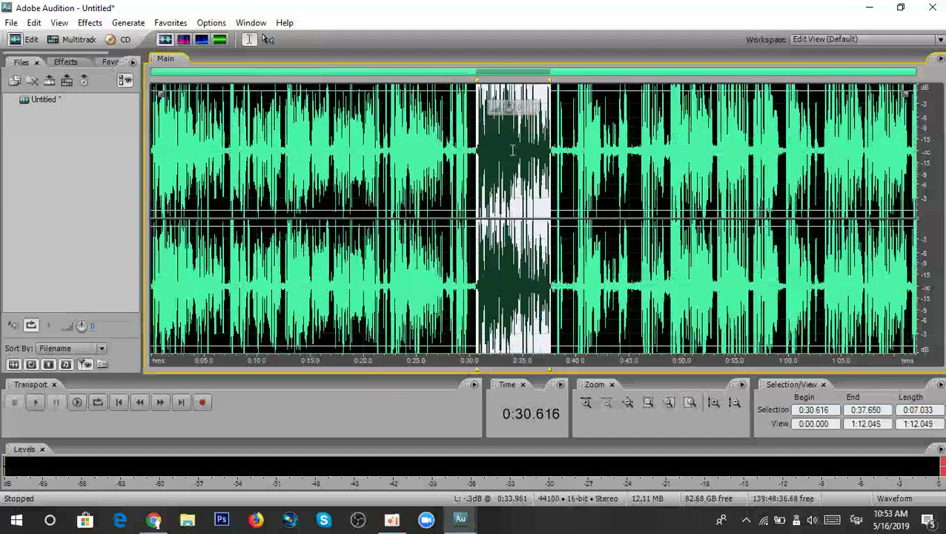
Deselect the pasted section and place the cursor just before it at 0:30.000.
left_click(551, 185)
left_click(472, 149)
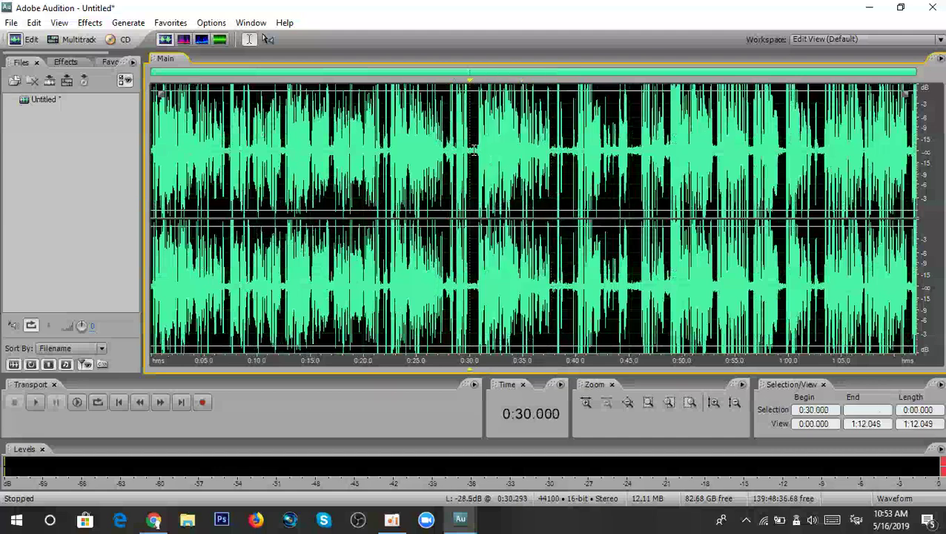
left_click(159, 149)
left_click(473, 150)
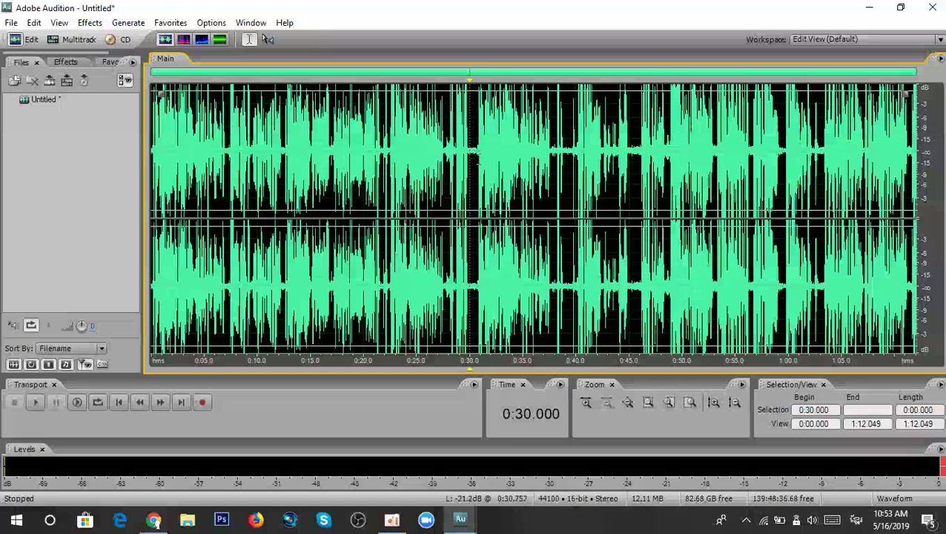
Select the entire waveform, then clear the selection and reposition the cursor at several points, ending at 0:31.308.
double_click(428, 215)
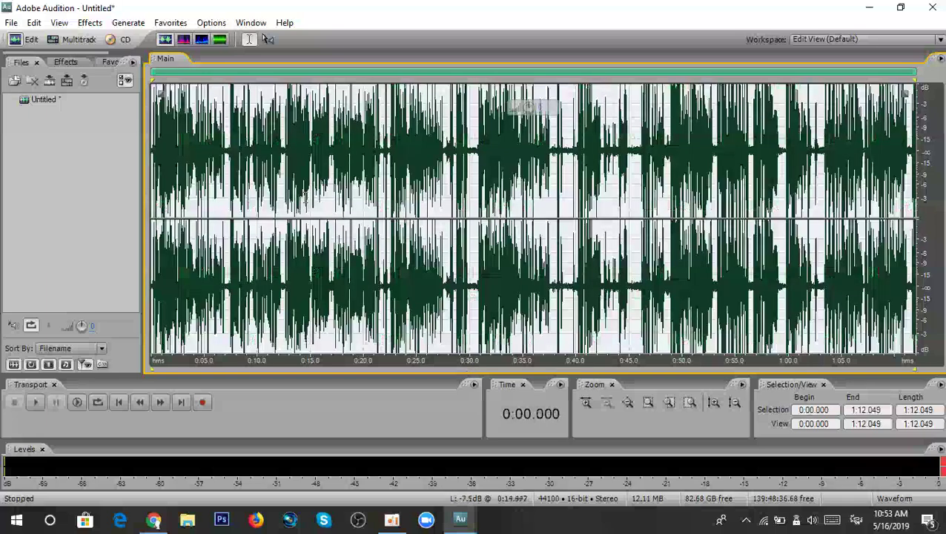
left_click(454, 178)
left_click(564, 174)
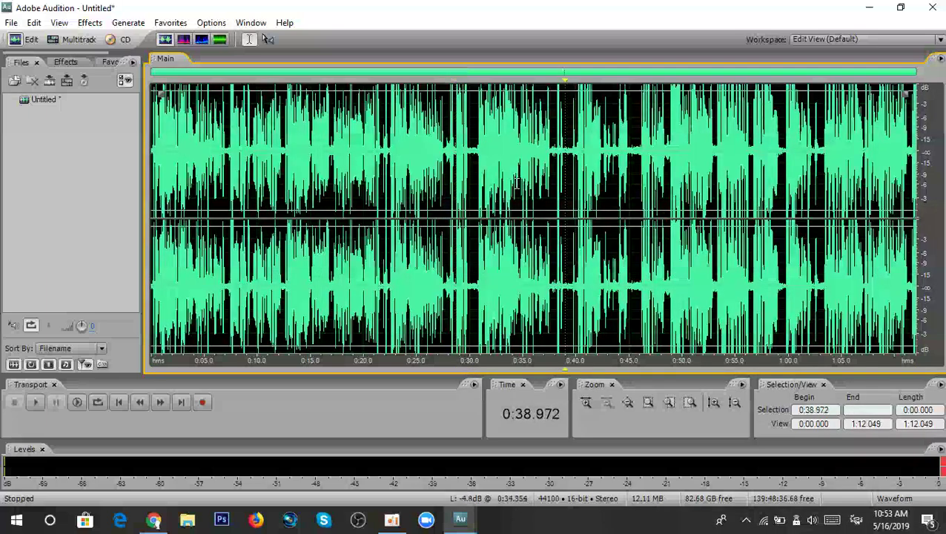
left_click(717, 148)
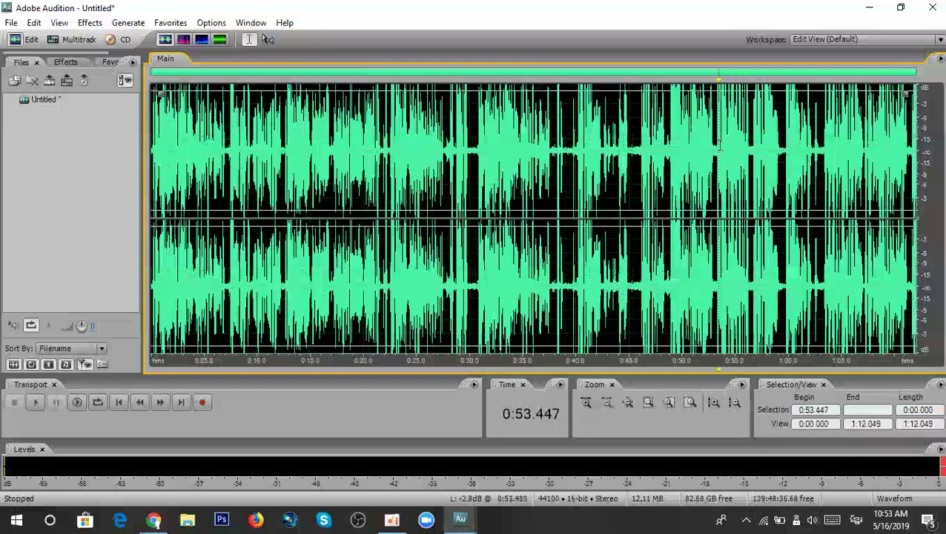
left_click(553, 152)
left_click(484, 152)
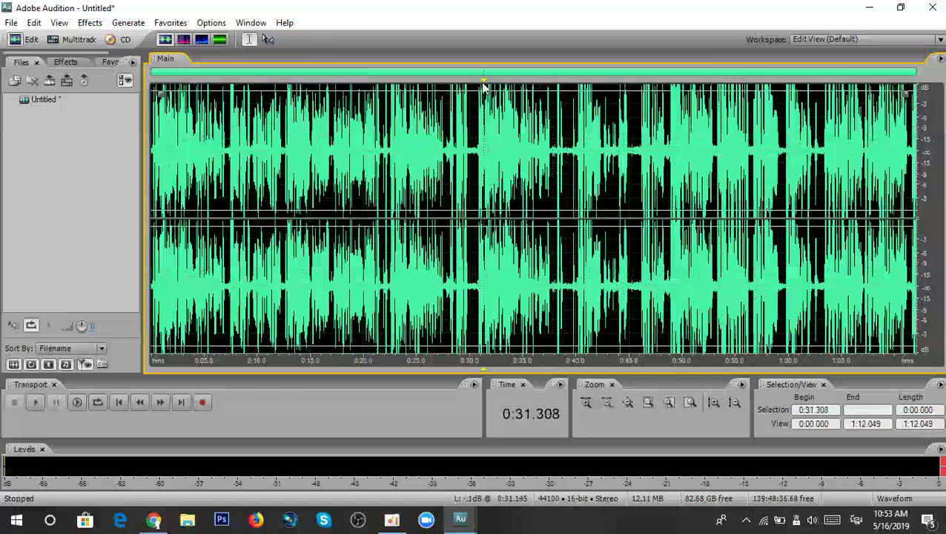
Move the cursor to the very end of the recorded waveform at 1:12.049.
left_click_drag(485, 87, 935, 90)
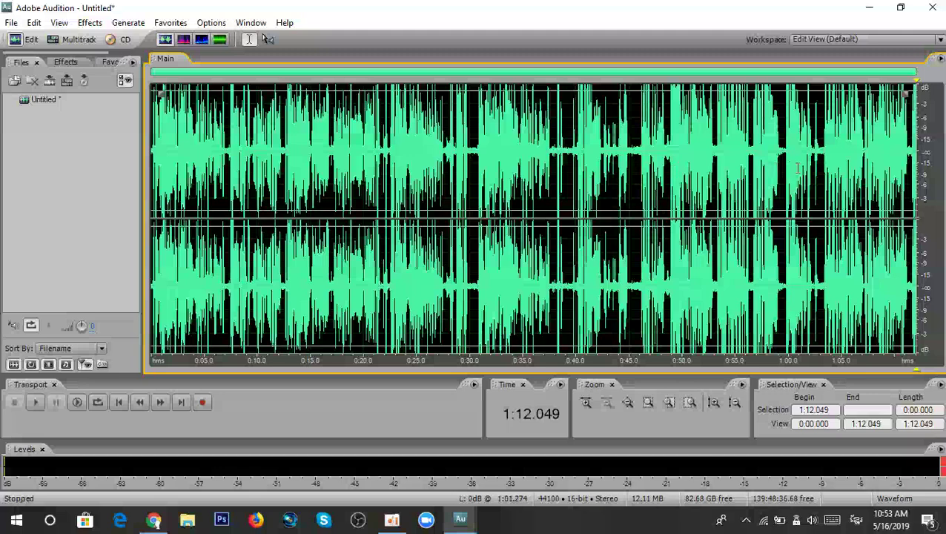
scroll(790, 167, "up", 3)
left_click_drag(793, 69, 931, 62)
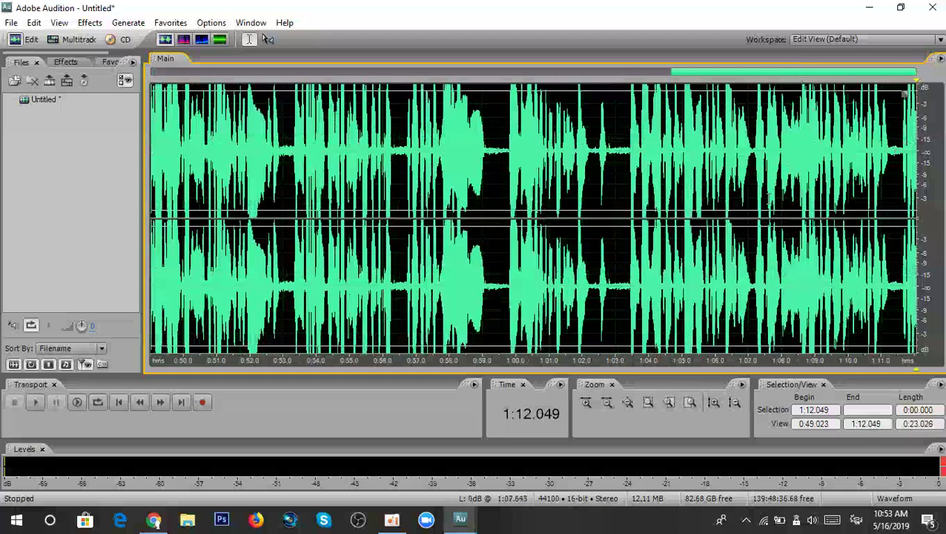
scroll(765, 201, "down", 2)
Record additional audio from the end of the waveform up to about 1:21.848, then stop recording.
left_click(204, 402)
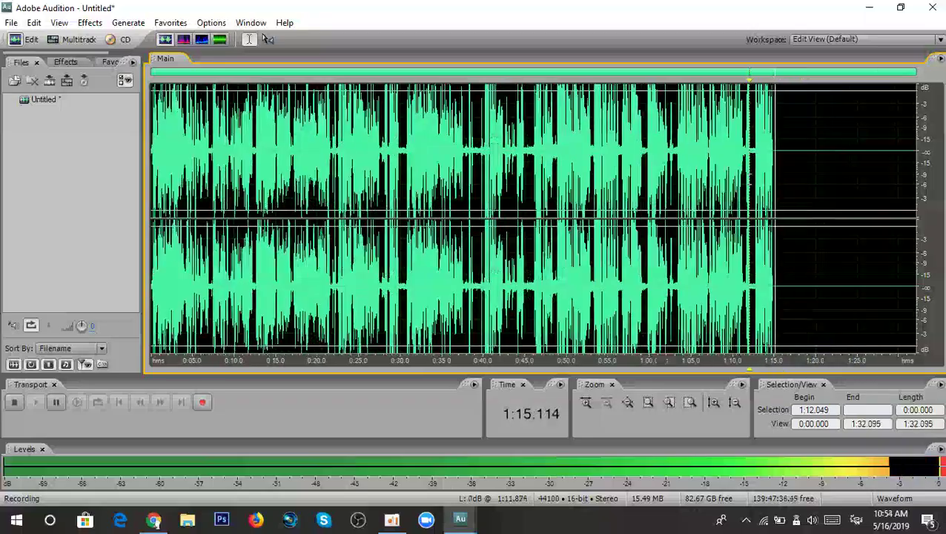
scroll(812, 178, "up", 3)
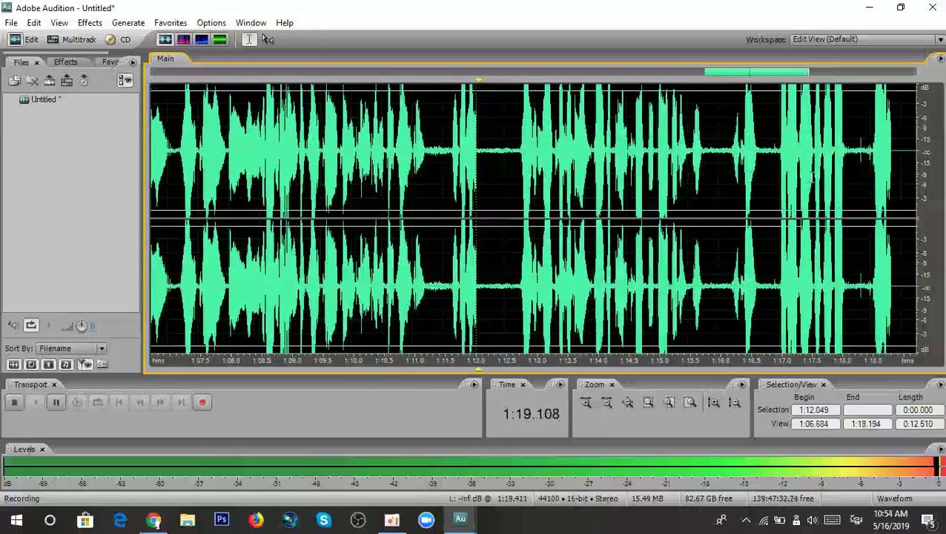
scroll(812, 177, "down", 4)
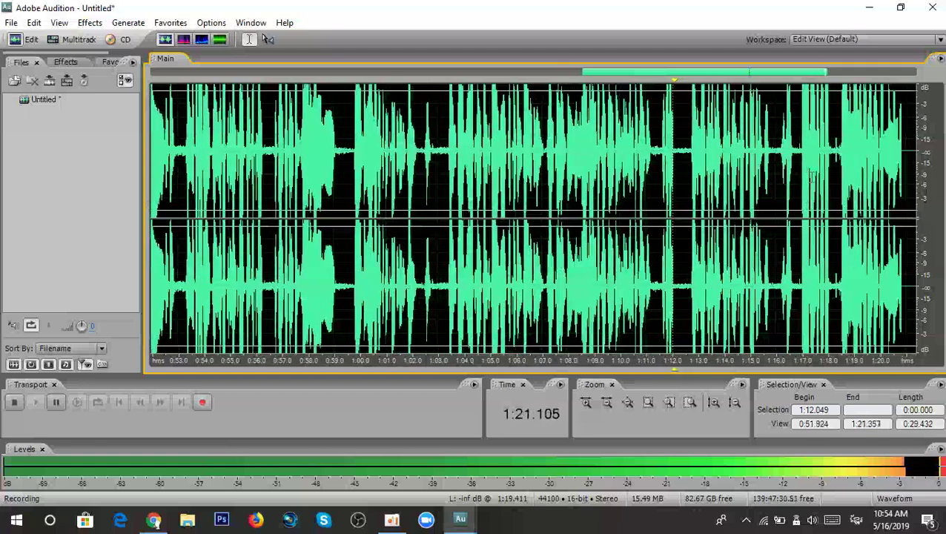
key("space")
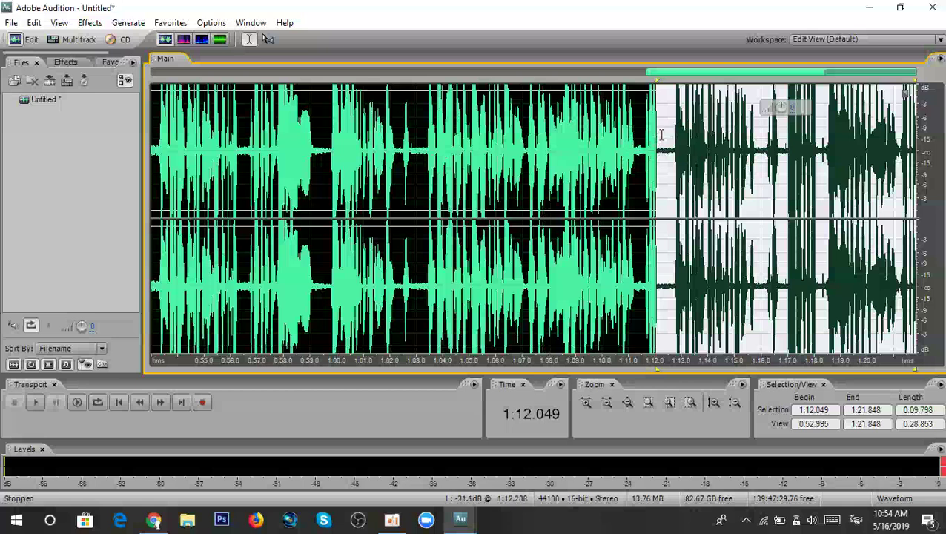
Select the newly recorded section from 1:12.195 to 1:21.848 and delete it.
left_click_drag(661, 135, 920, 160)
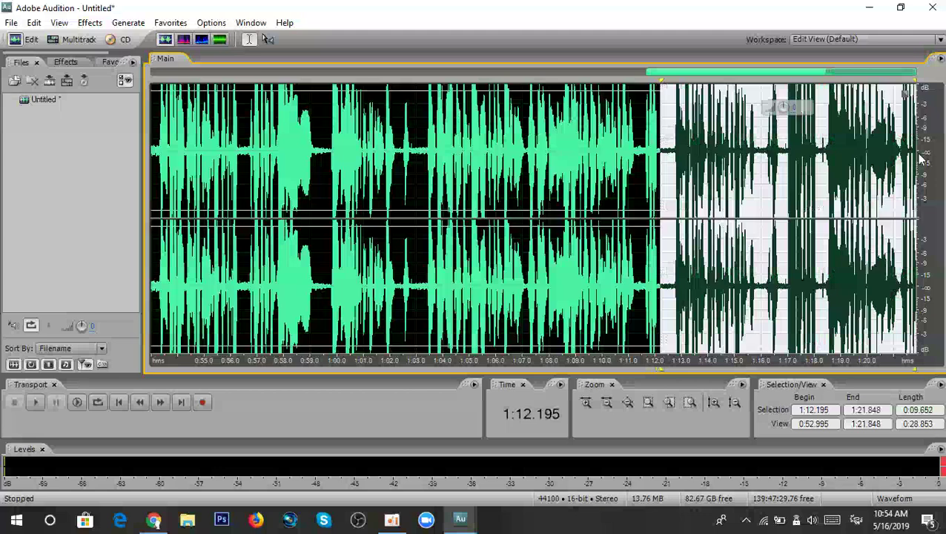
key("Delete")
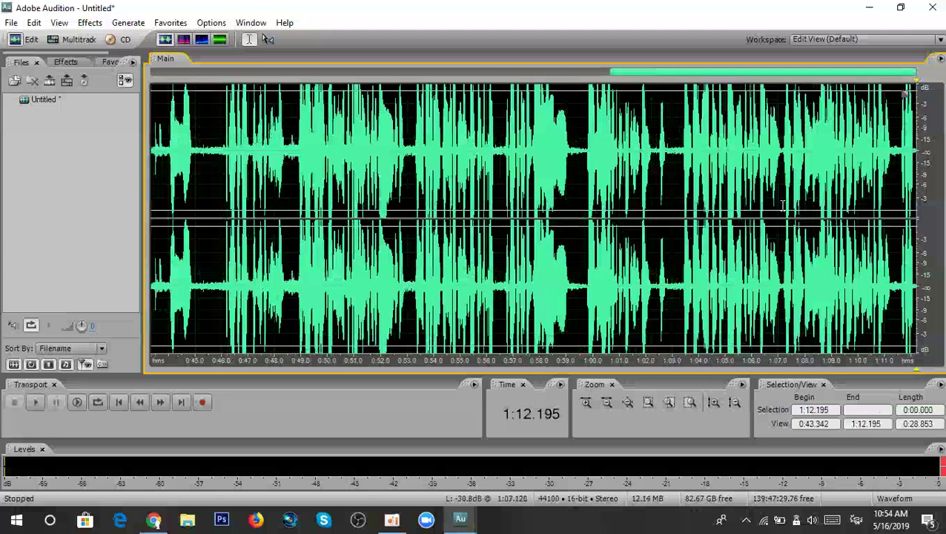
Record a new take from the end of the waveform at 1:12.195 to about 6:00.215, then stop recording.
left_click(202, 402)
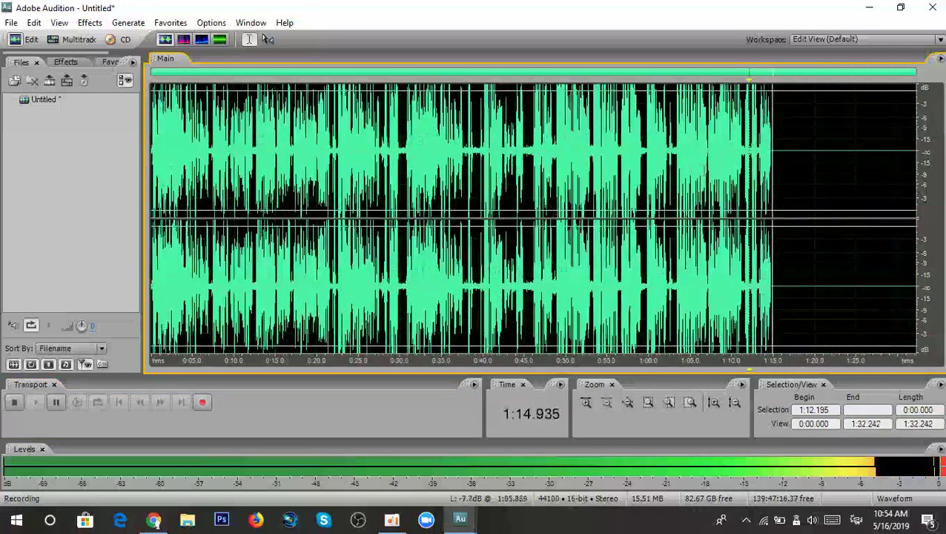
scroll(790, 180, "up", 3)
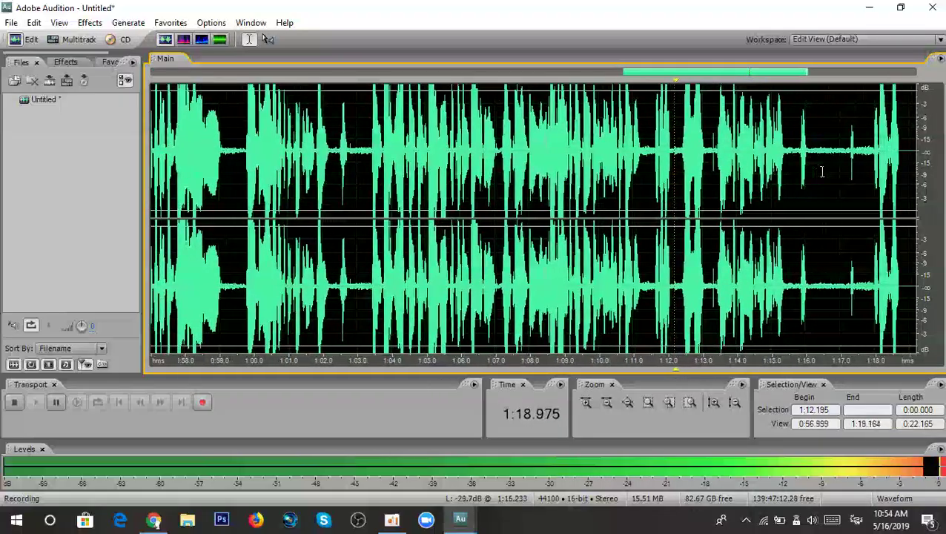
scroll(821, 171, "down", 3)
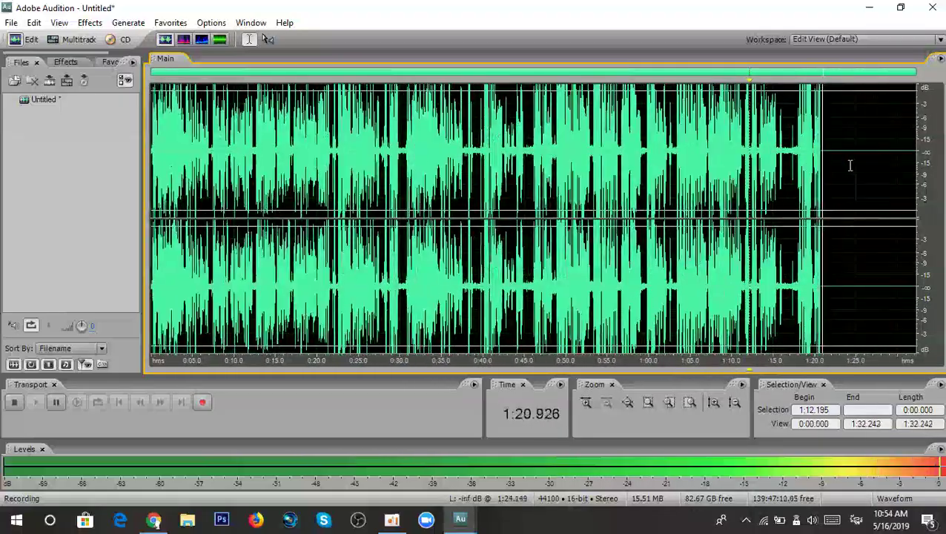
scroll(848, 167, "up", 4)
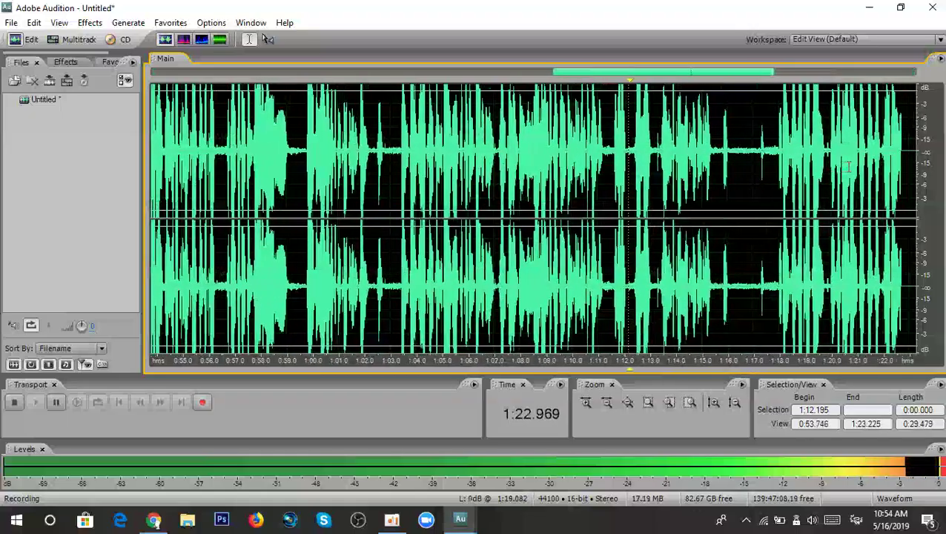
left_click_drag(745, 74, 894, 86)
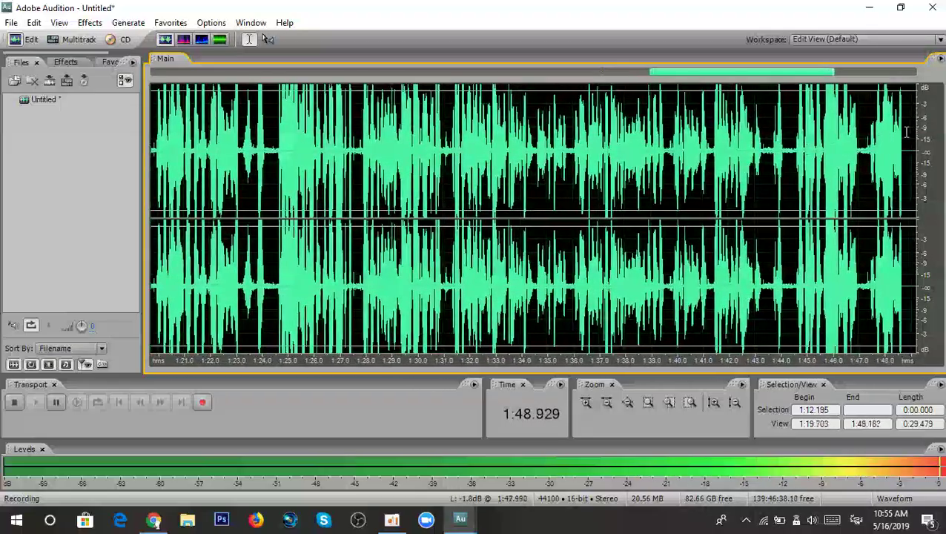
scroll(905, 128, "down", 5)
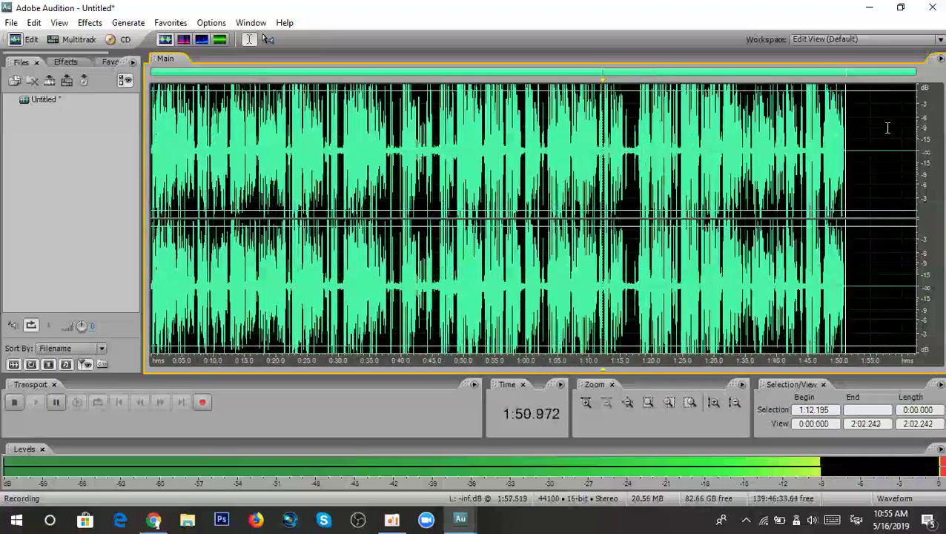
scroll(880, 143, "up", 5)
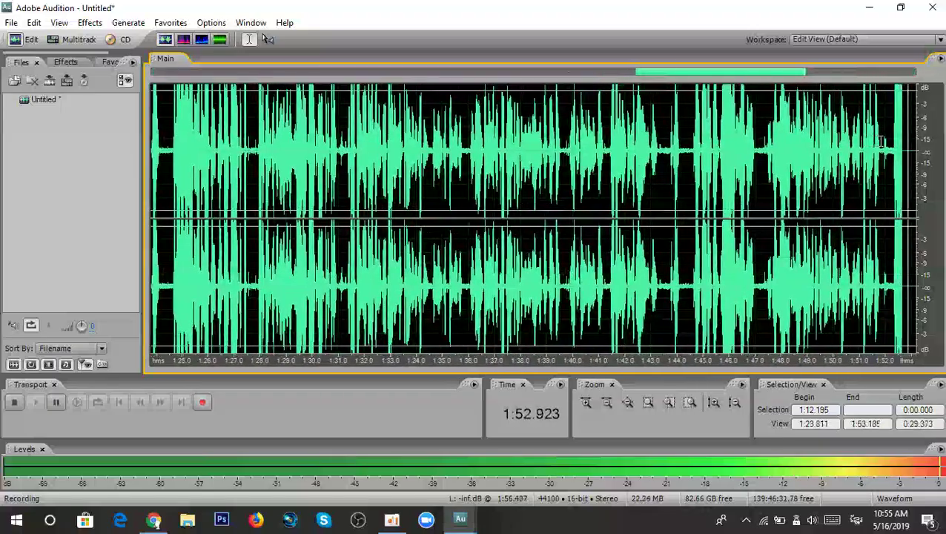
scroll(862, 135, "up", 4)
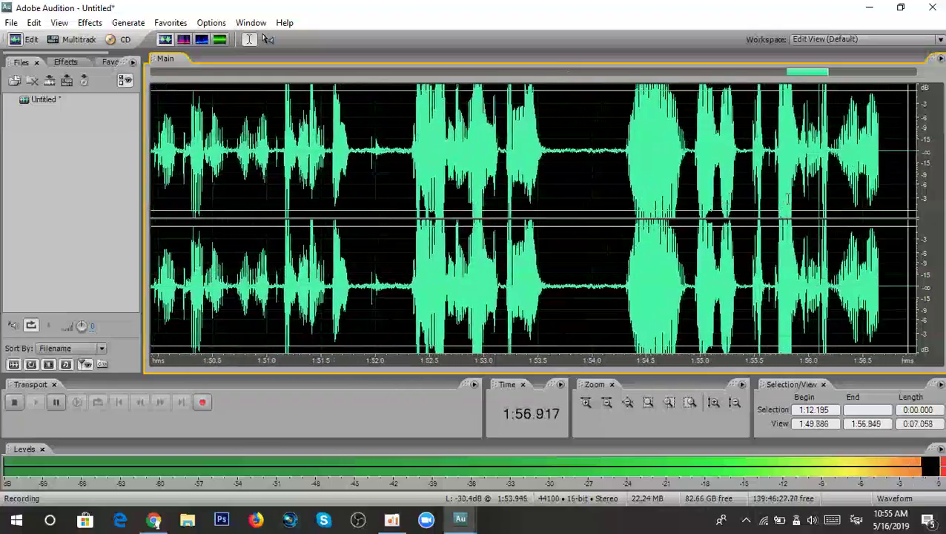
scroll(788, 198, "down", 5)
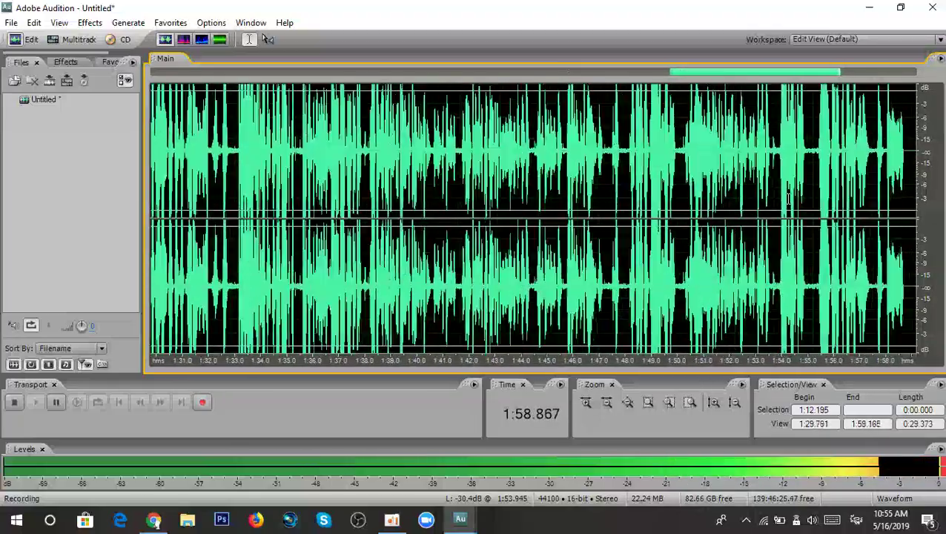
scroll(789, 198, "down", 4)
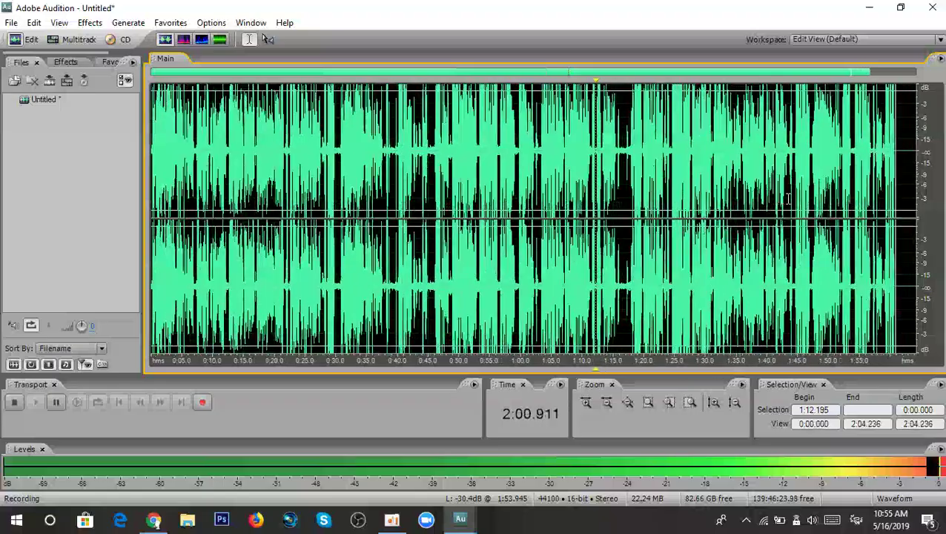
scroll(788, 198, "up", 2)
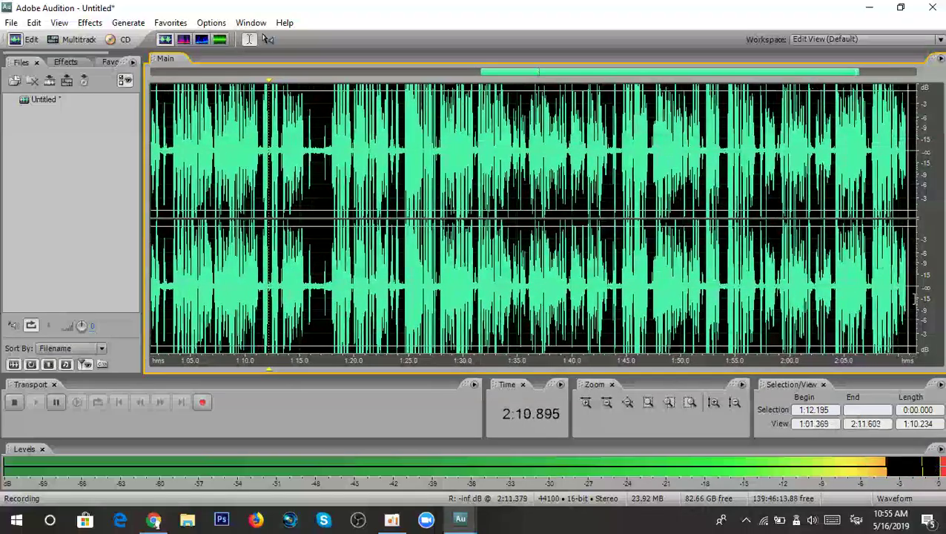
scroll(916, 299, "down", 2)
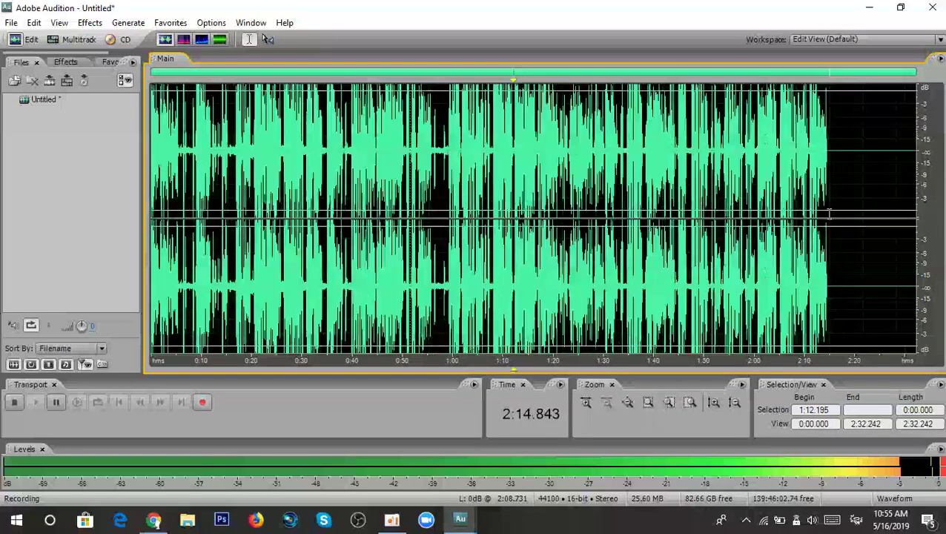
scroll(828, 215, "up", 2)
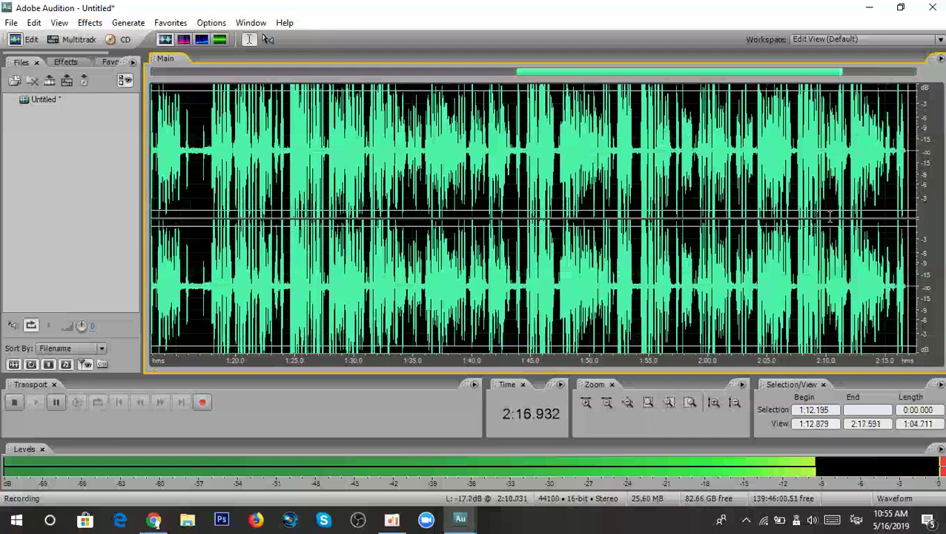
left_click_drag(718, 72, 823, 72)
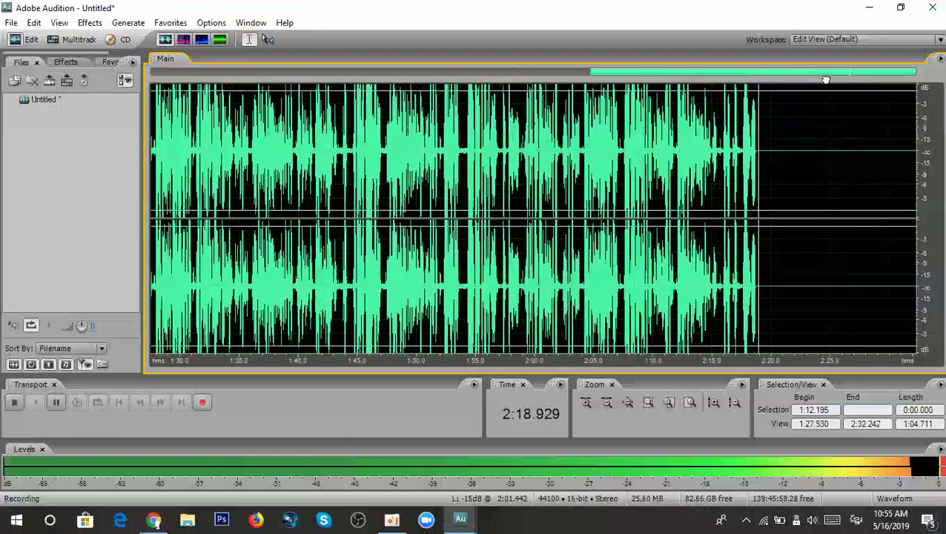
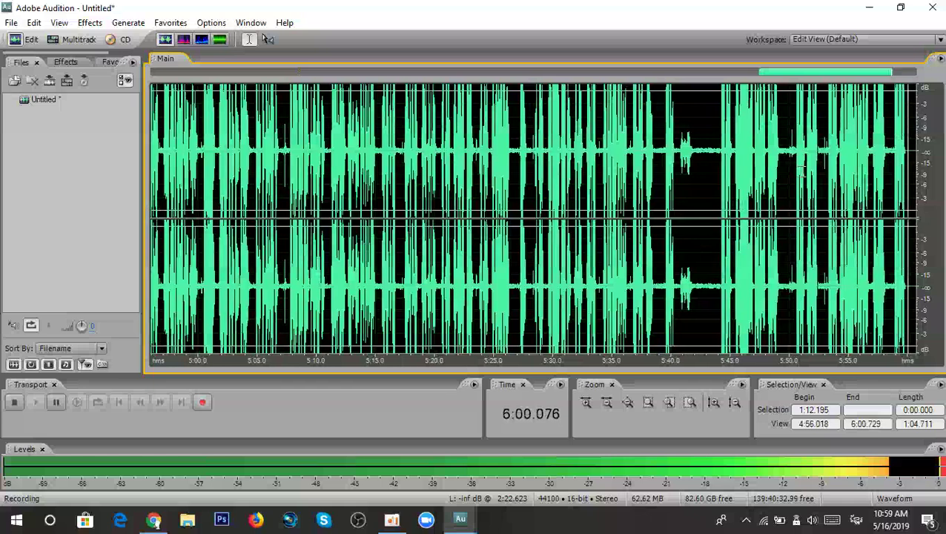
key("space")
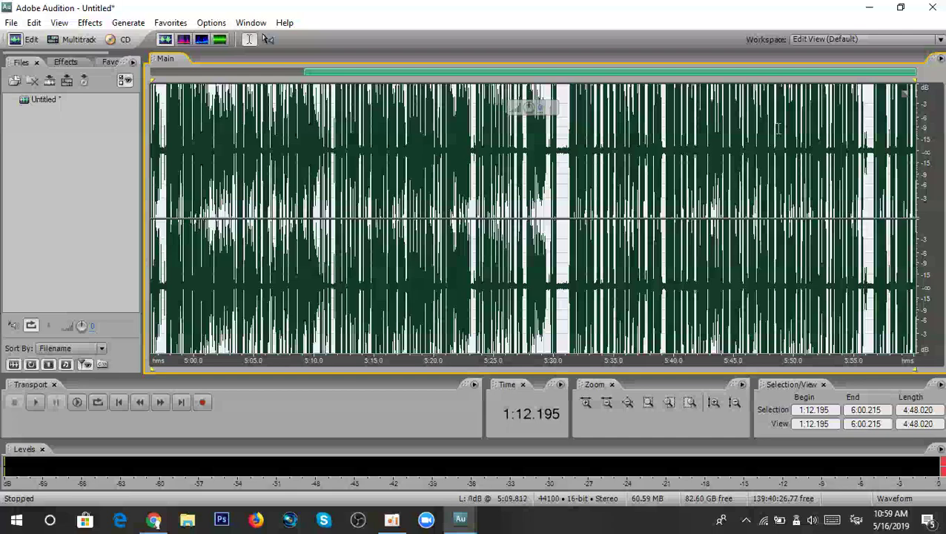
Select the old audio before the new take, from 0:00.000 to about 1:12.284, and delete it.
scroll(709, 156, "down", 2)
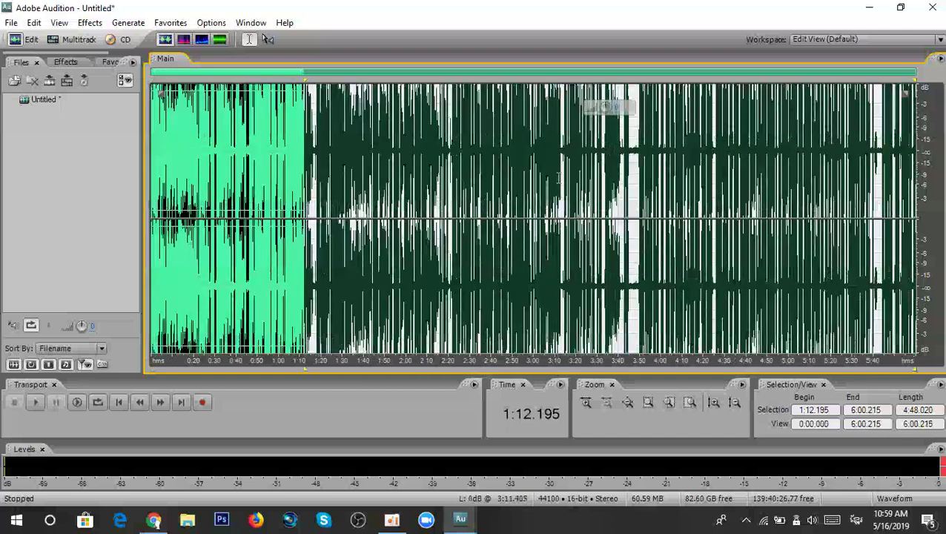
scroll(330, 169, "up", 5)
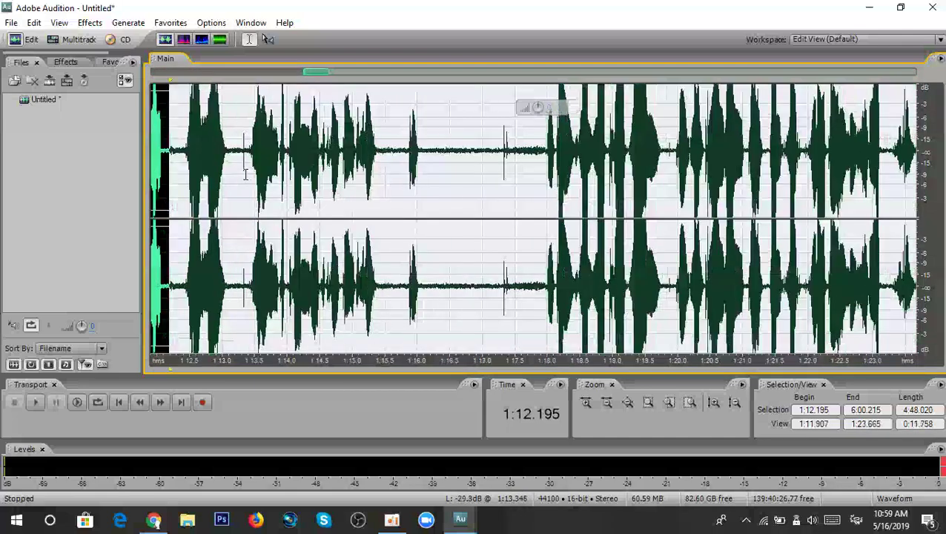
left_click_drag(181, 176, 17, 173)
key("Escape")
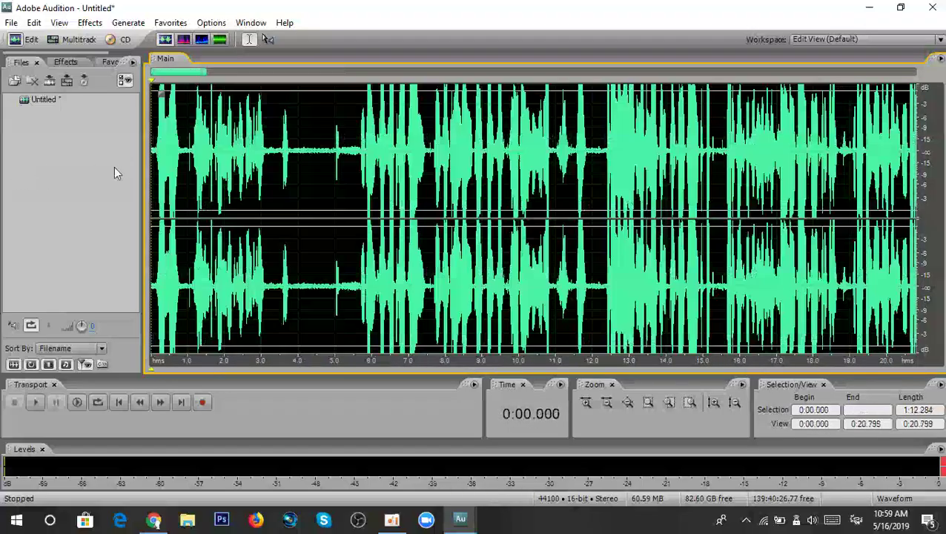
scroll(190, 161, "down", 5)
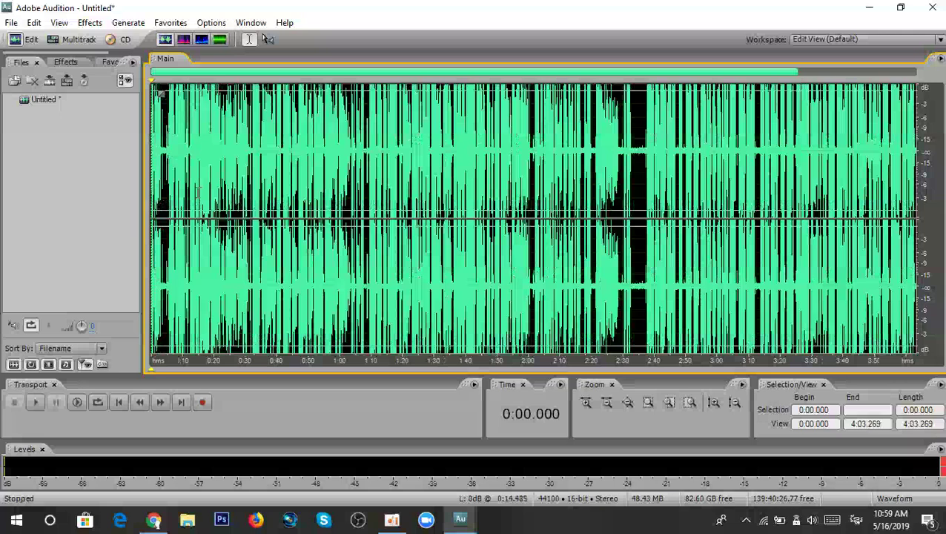
scroll(180, 193, "up", 2)
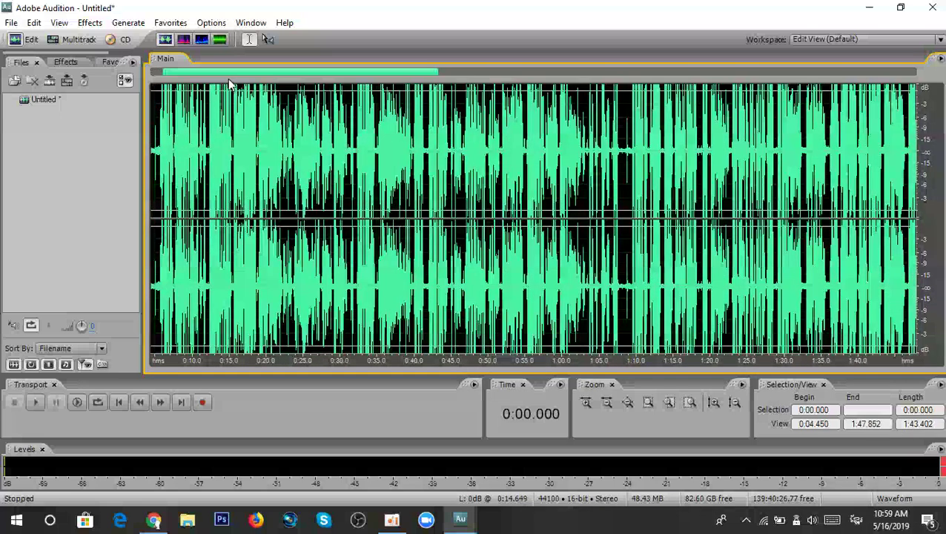
left_click_drag(227, 76, 217, 76)
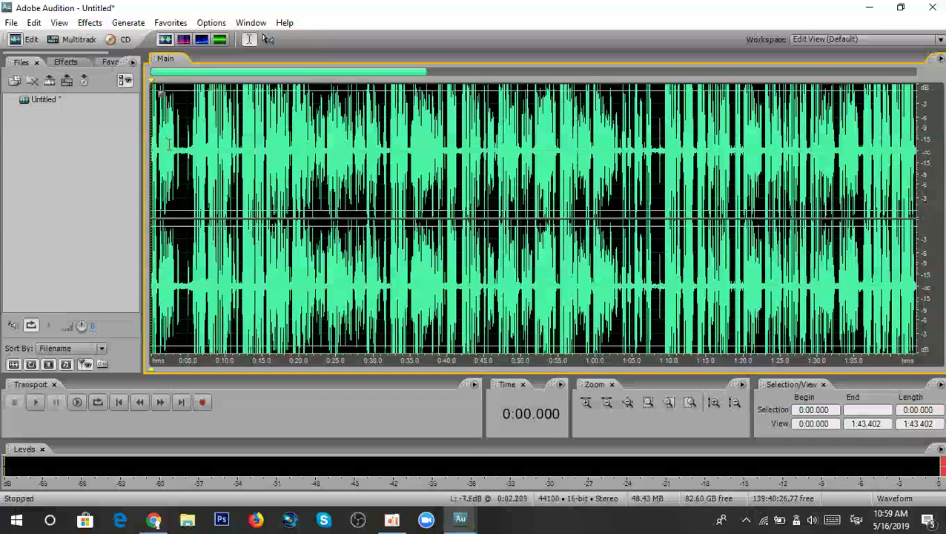
scroll(169, 144, "down", 2)
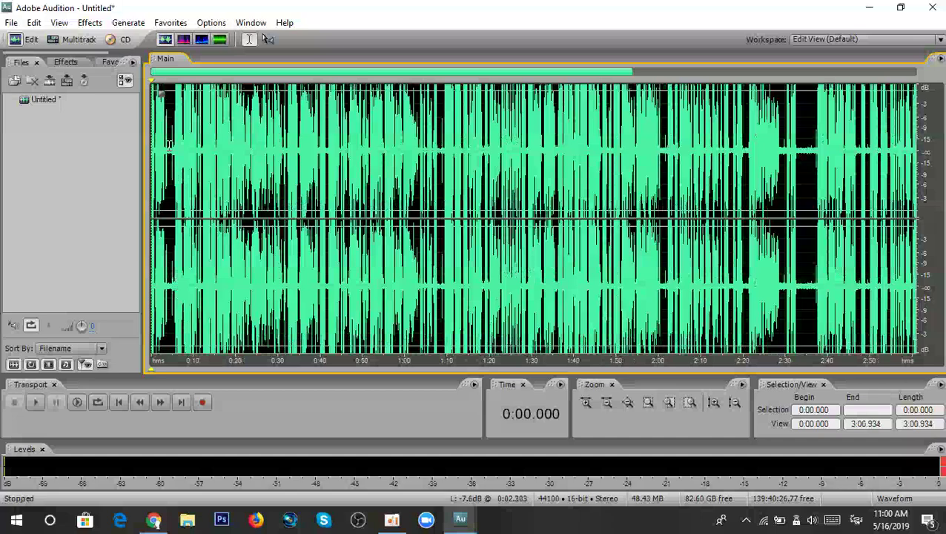
Play the start of the recording, then select the audio from 0:00.000 to 0:05.177 and delete it.
key("space")
scroll(169, 144, "up", 5)
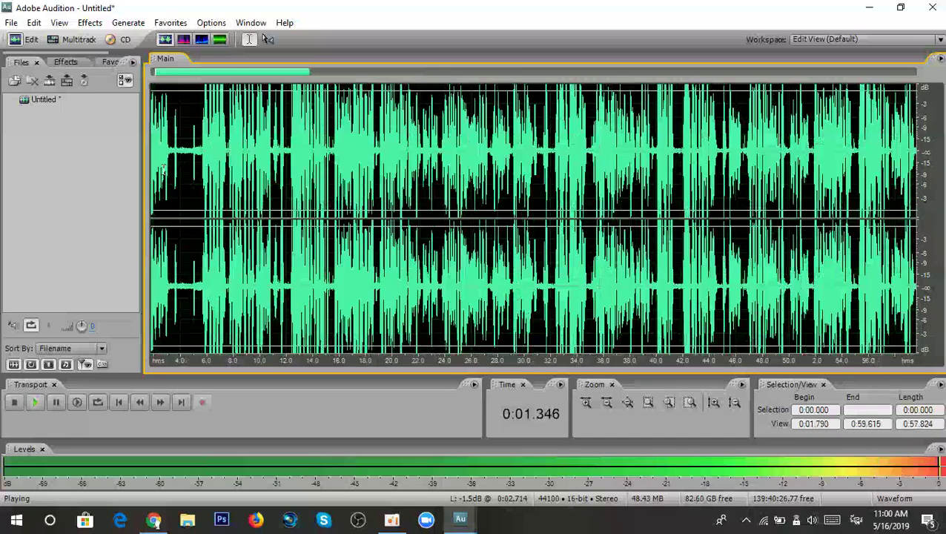
scroll(190, 97, "left", 1)
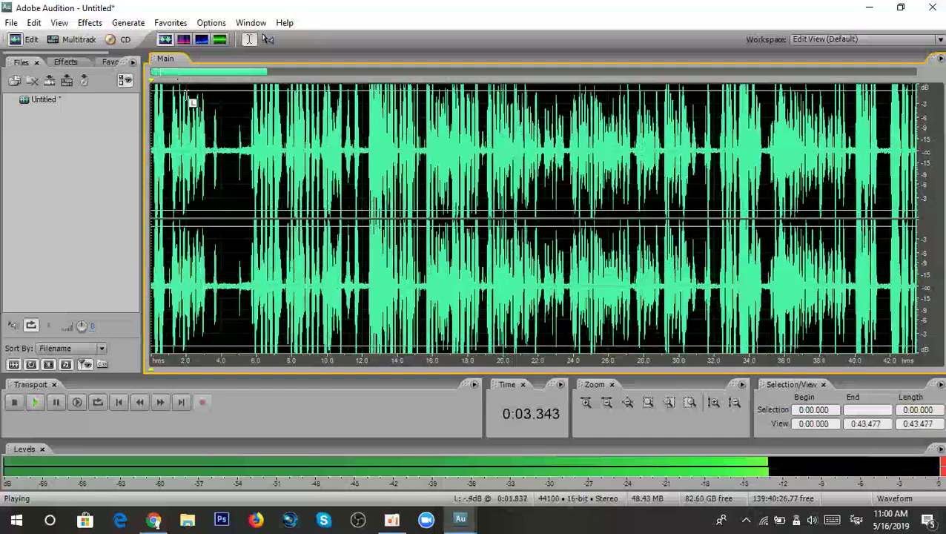
key("space")
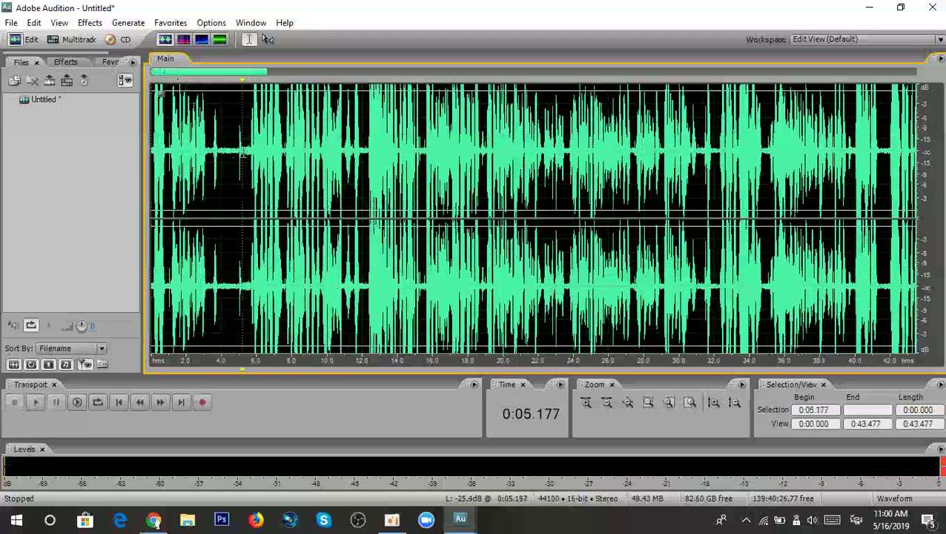
left_click_drag(242, 152, 152, 150)
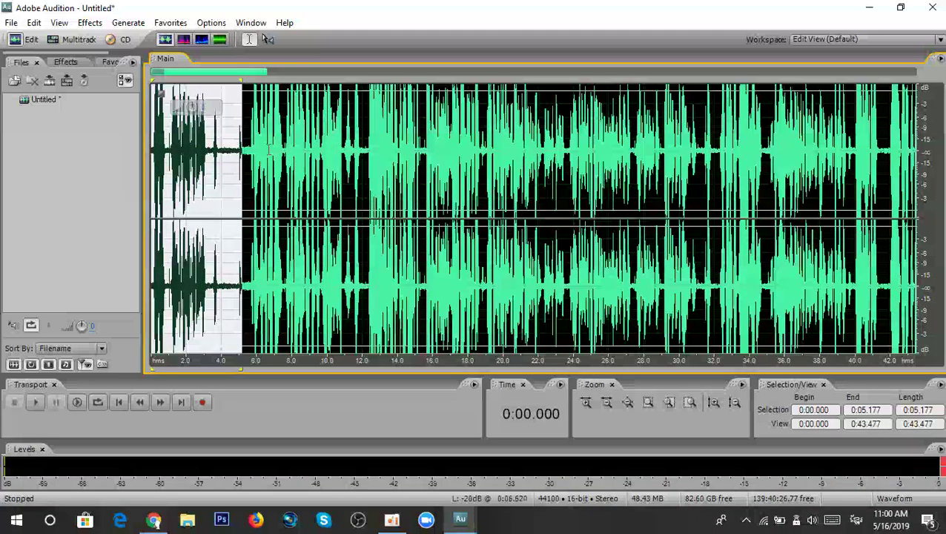
key("Delete")
Play the recording from its start and spot-check it from 0:07.159, 0:10.425, 0:14.000, 0:18.617 and 0:27.111.
key("space")
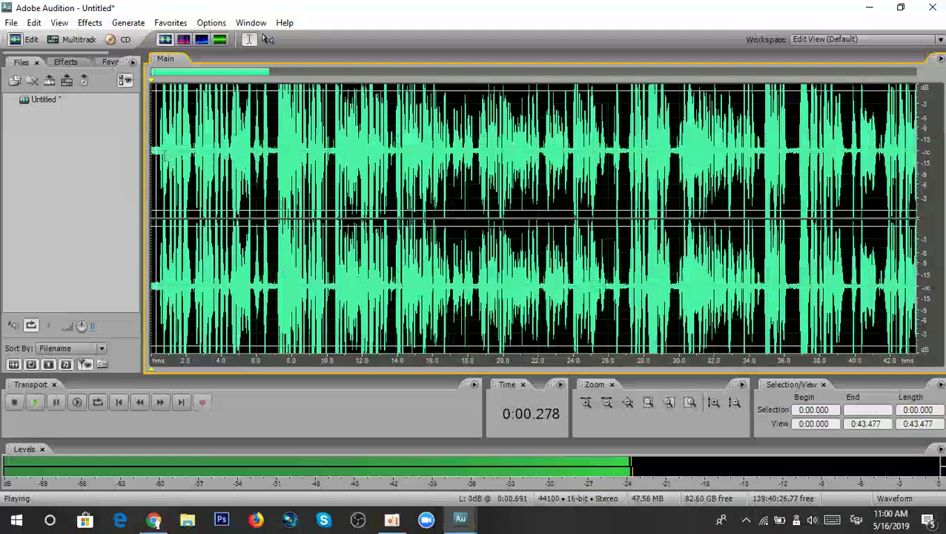
scroll(178, 152, "up", 1)
scroll(180, 152, "down", 2)
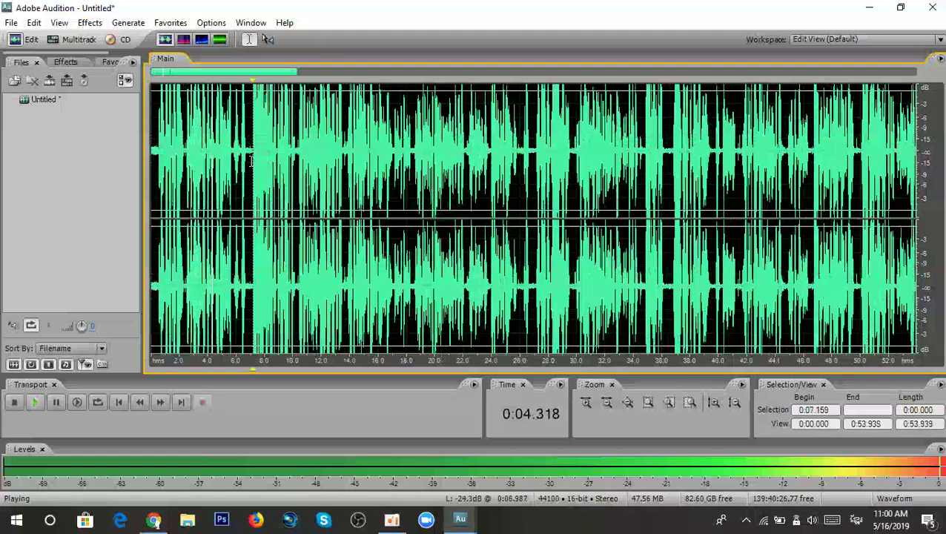
scroll(254, 152, "up", 1)
left_click(251, 164)
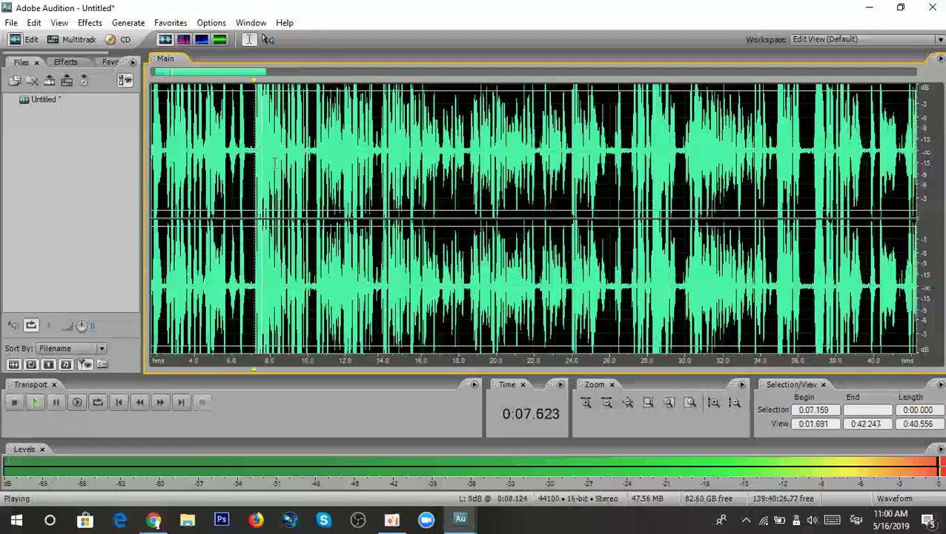
scroll(249, 159, "down", 2)
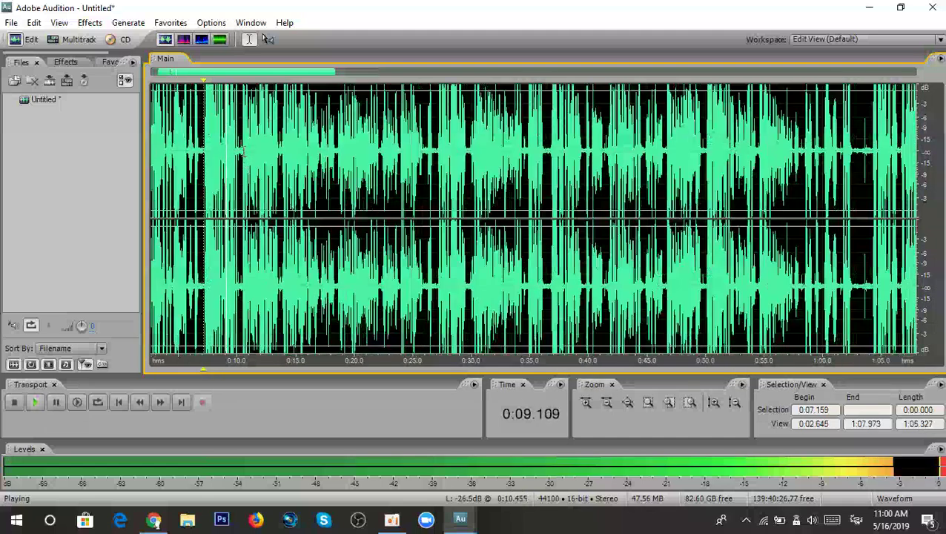
left_click(242, 152)
scroll(280, 165, "up", 2)
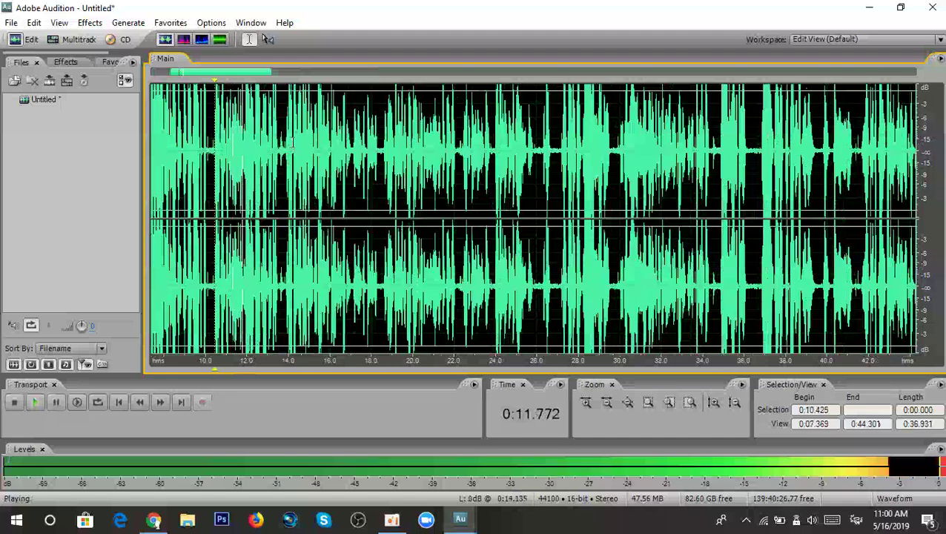
left_click(287, 157)
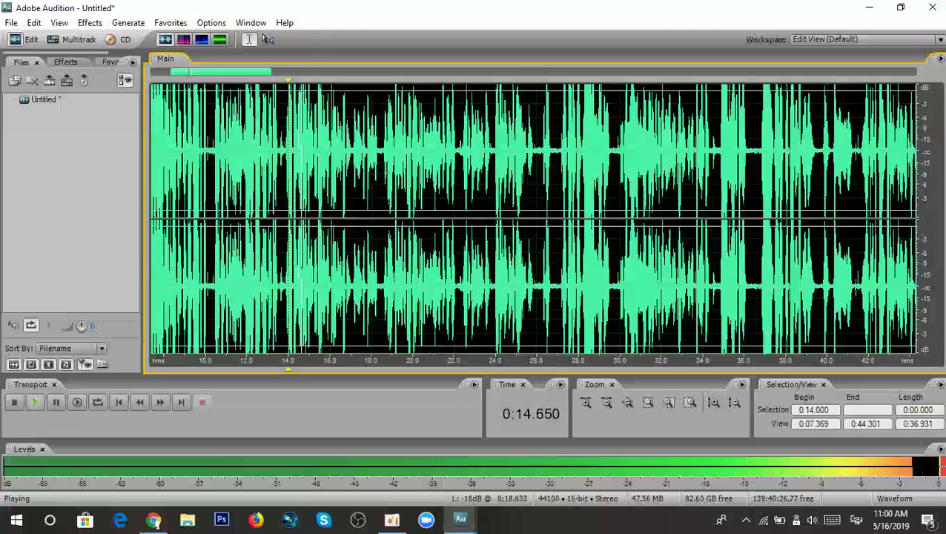
left_click(383, 156)
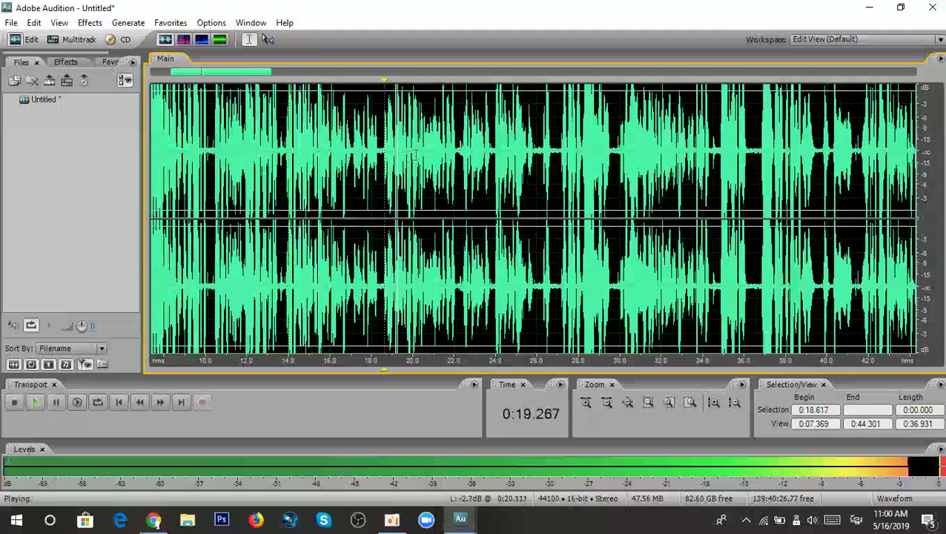
left_click(495, 148)
left_click(559, 140)
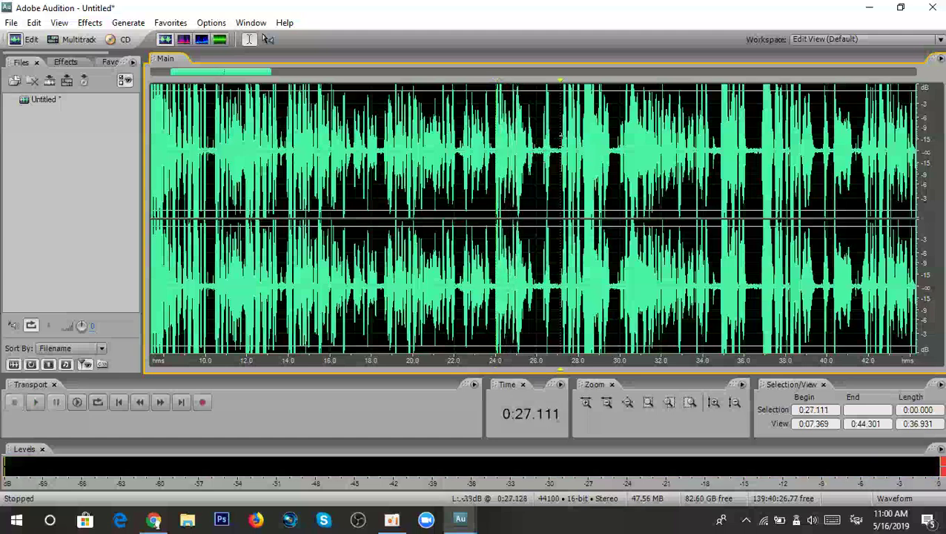
Spot-check the playback further along from 0:36.870, 0:41.340, 0:47.196, 0:51.972, 1:03.954 and 1:15.000.
scroll(561, 141, "down", 2)
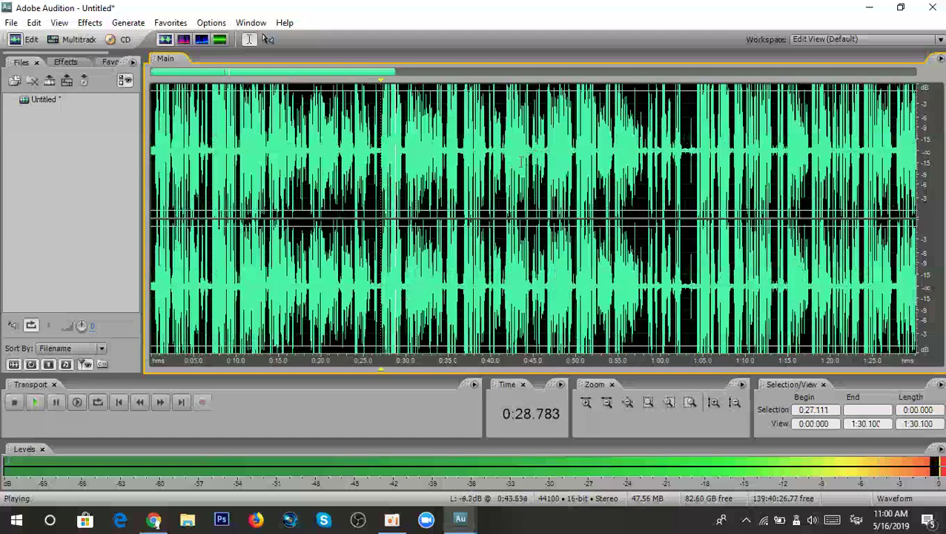
scroll(561, 141, "up", 2)
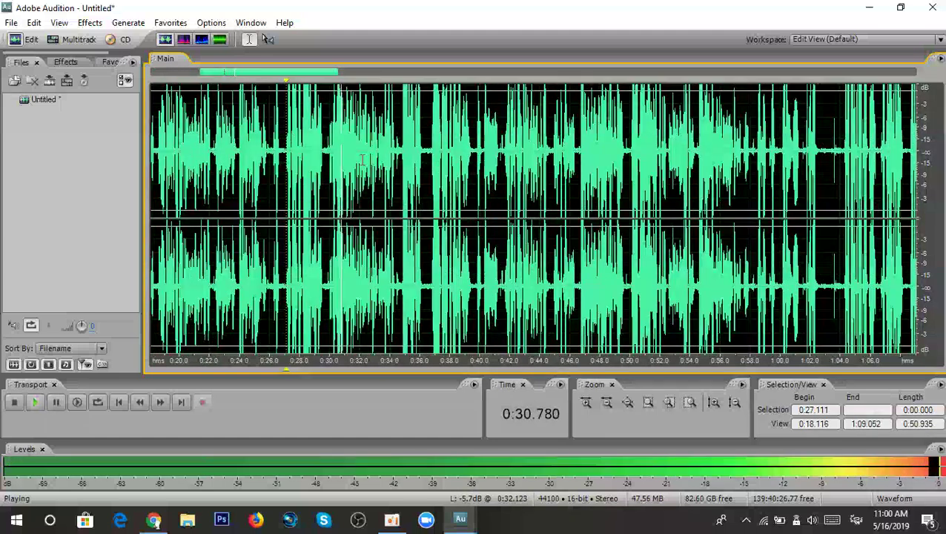
left_click(431, 148)
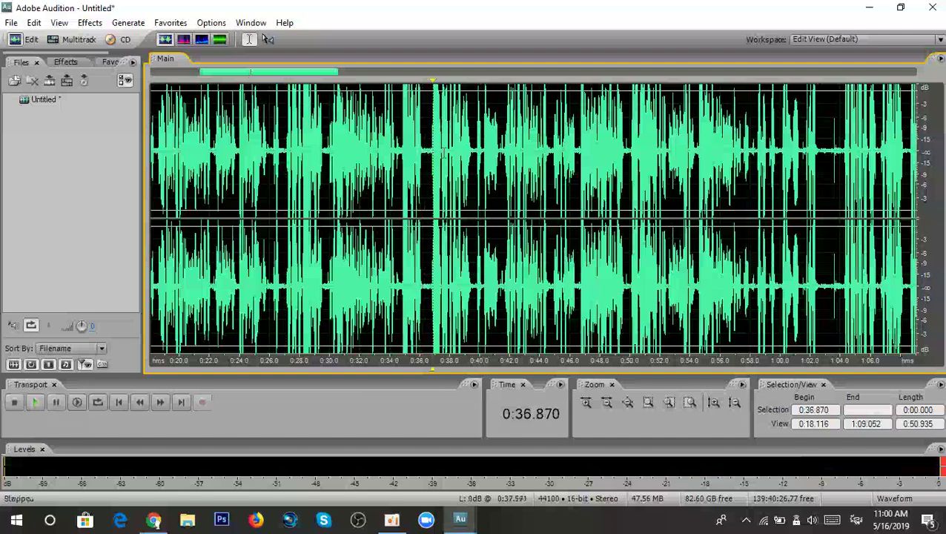
scroll(444, 152, "down", 2)
scroll(463, 165, "up", 1)
scroll(445, 167, "down", 1)
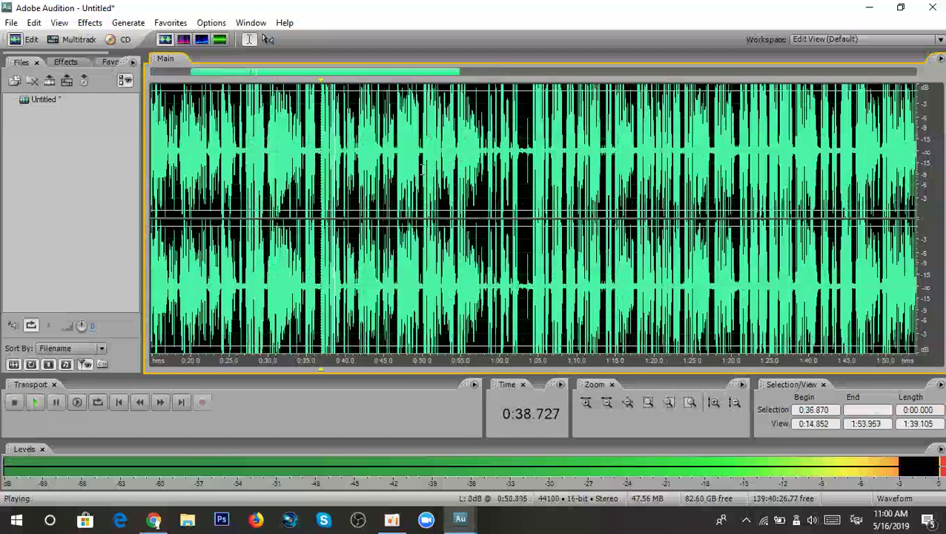
left_click(356, 157)
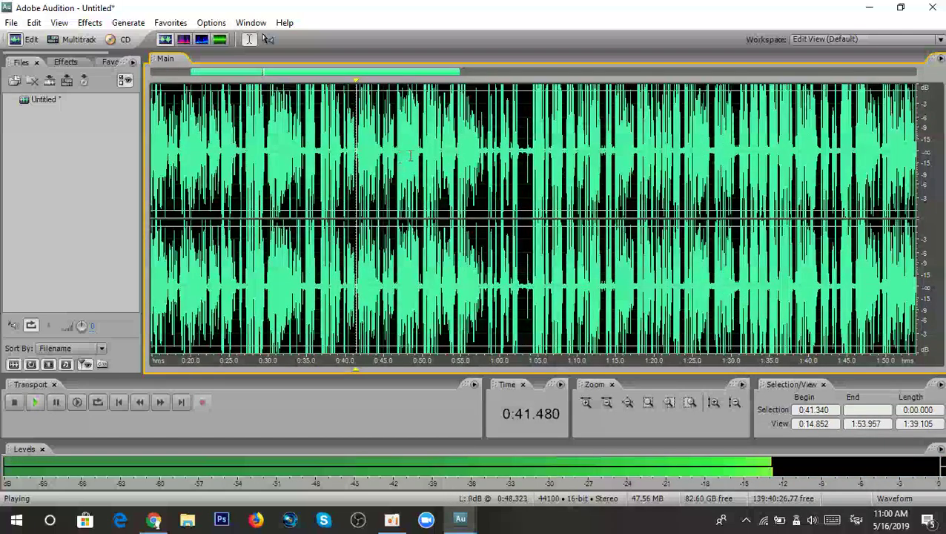
left_click(400, 158)
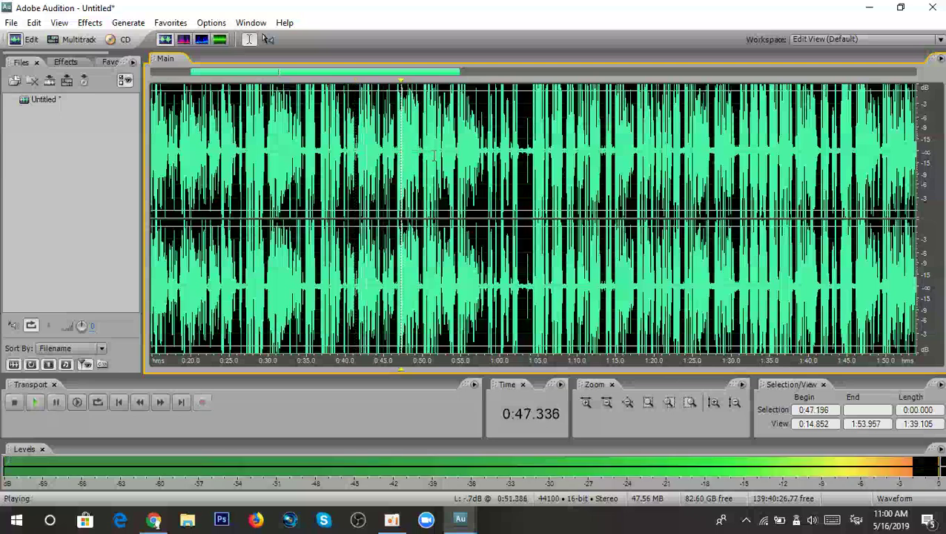
left_click(437, 140)
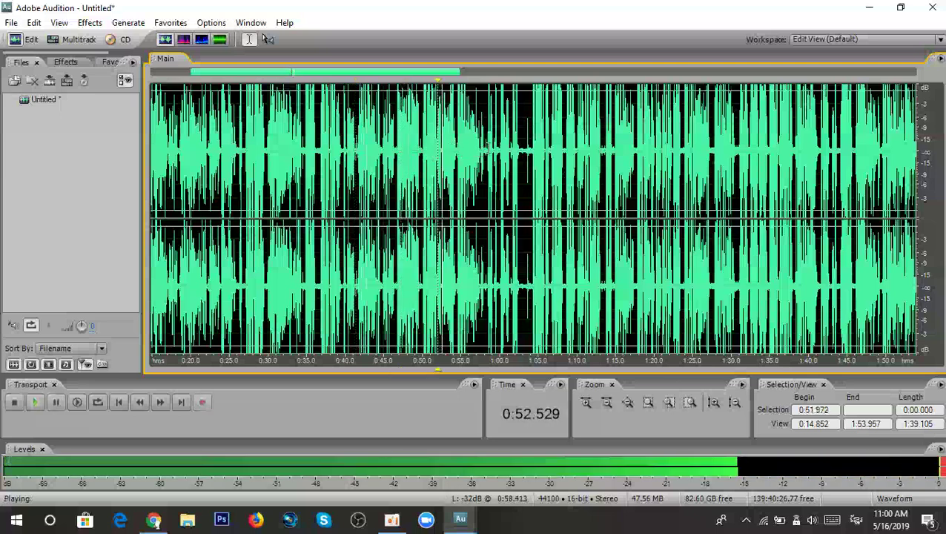
left_click(530, 139)
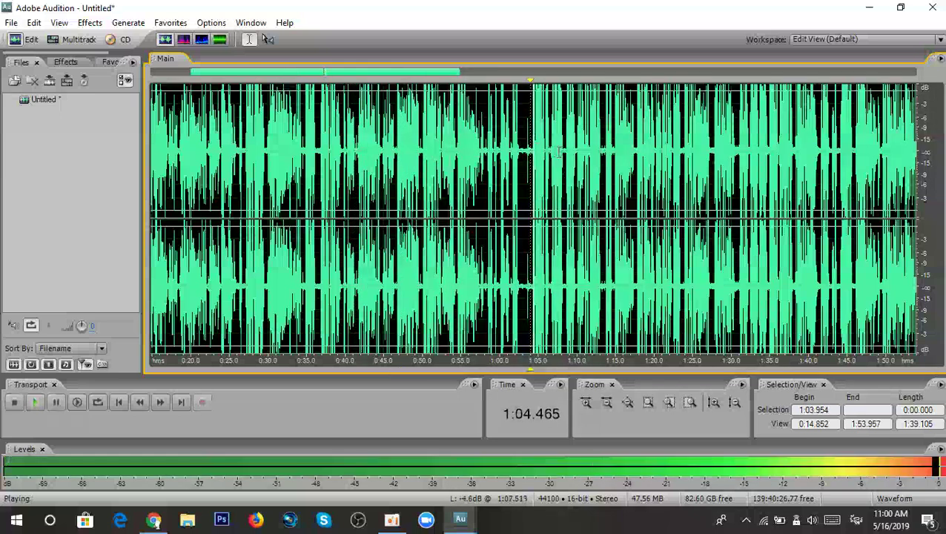
scroll(557, 152, "up", 1)
scroll(557, 152, "down", 2)
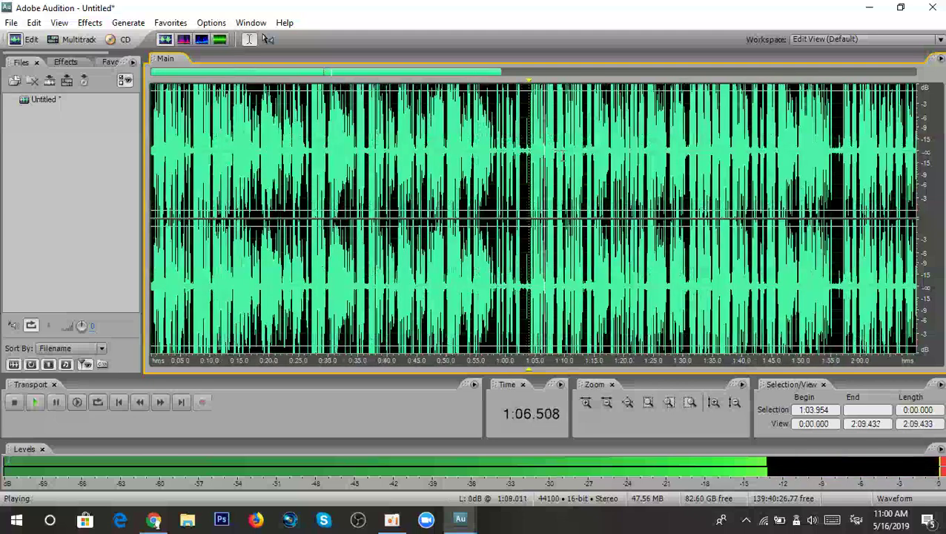
scroll(571, 141, "down", 3)
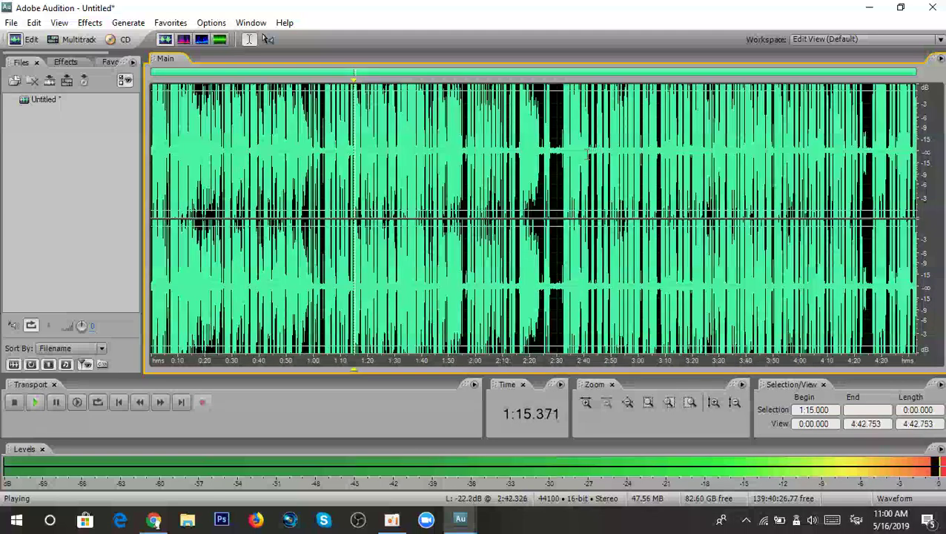
Listen from 2:33.457, 2:16.008 and 2:10.000 to find the cut point, then select 0:00.000 to 2:12.000 and delete it.
left_click(565, 141)
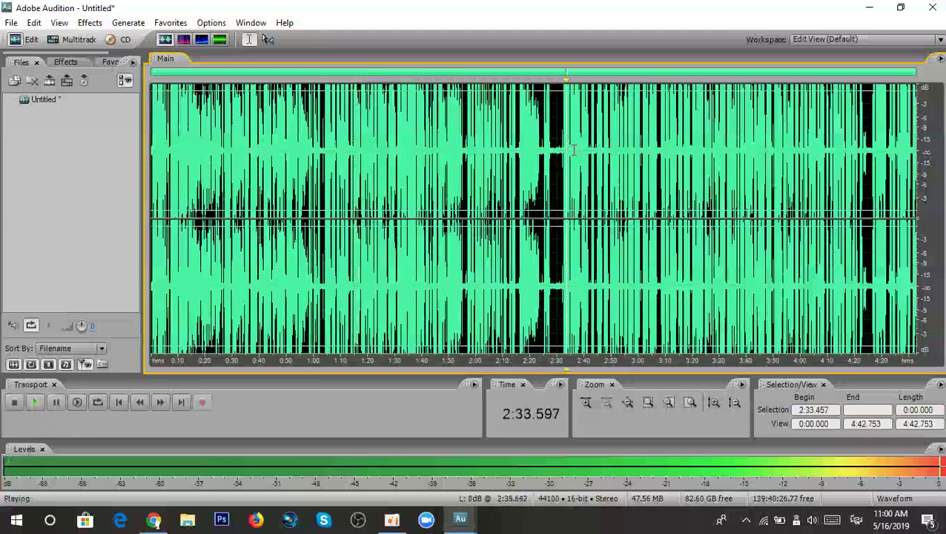
scroll(552, 151, "up", 2)
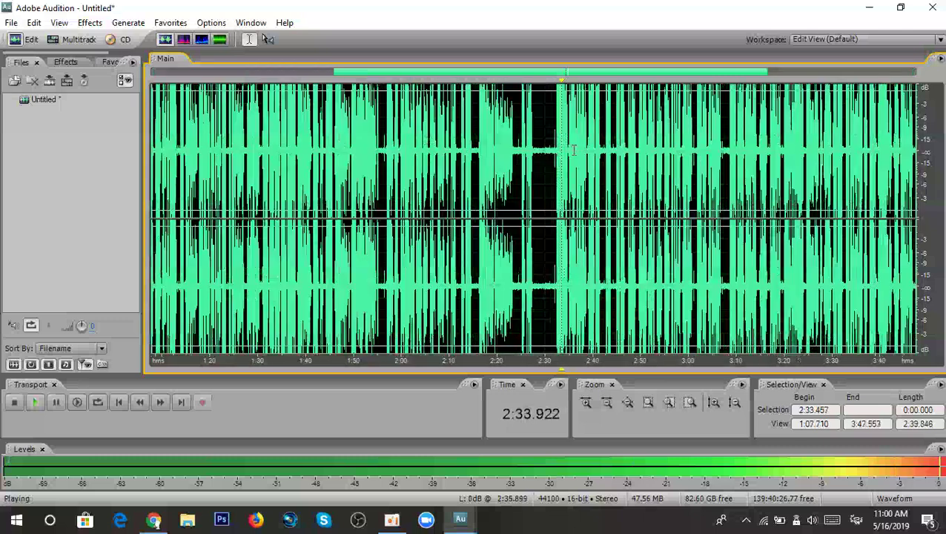
left_click(478, 143)
scroll(477, 142, "up", 2)
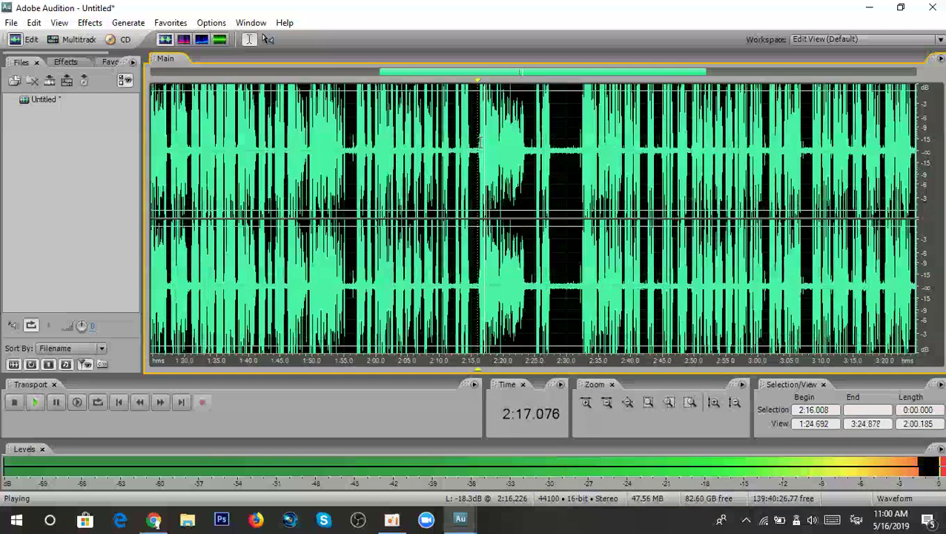
left_click(426, 142)
scroll(426, 142, "up", 2)
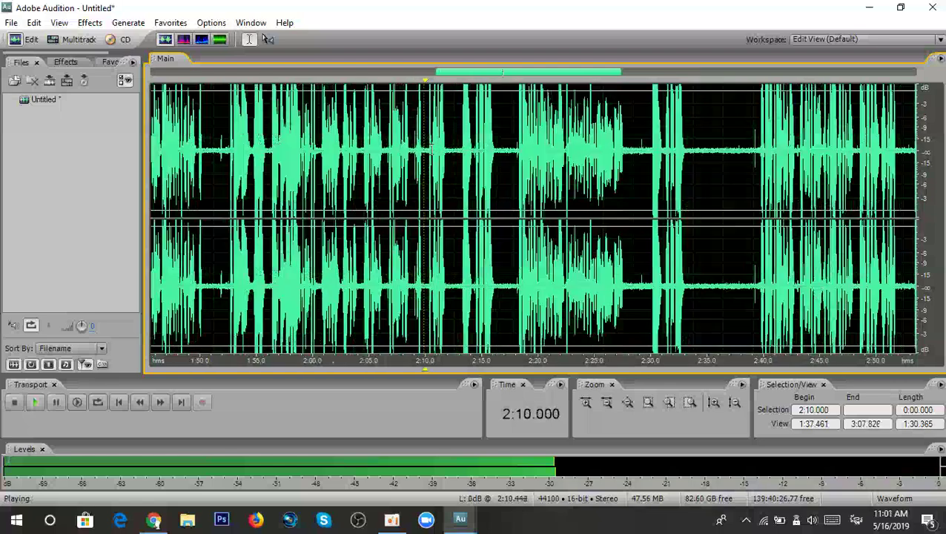
key("space")
left_click_drag(452, 146, 101, 143)
scroll(322, 141, "down", 4)
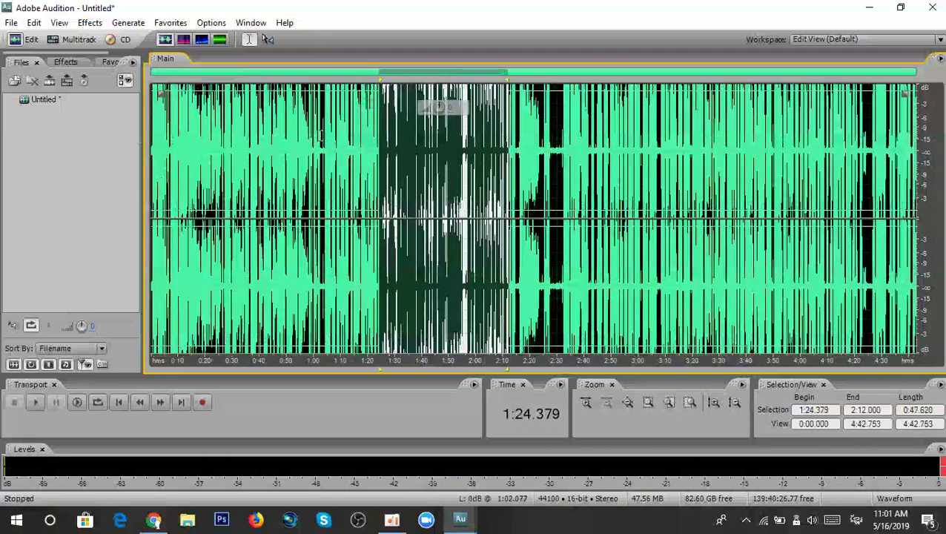
left_click_drag(380, 80, 148, 115)
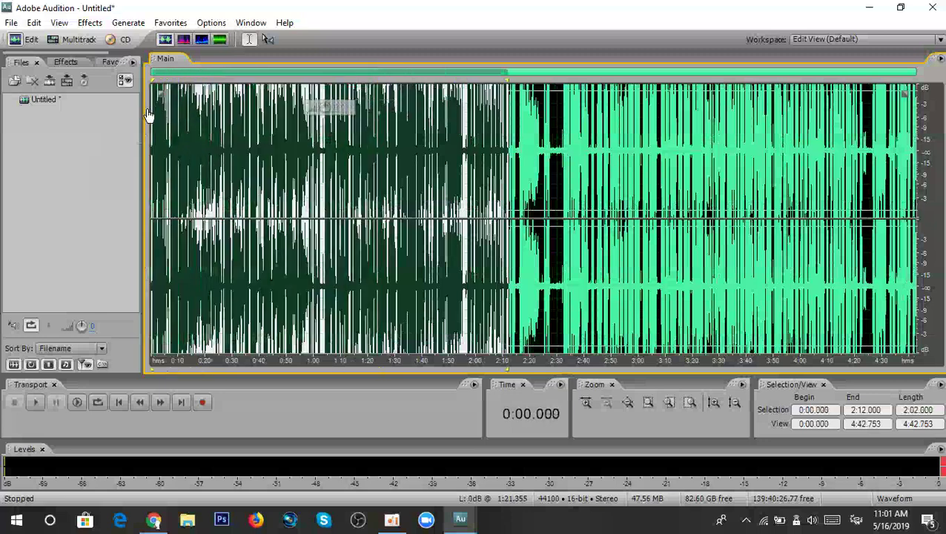
key("Delete")
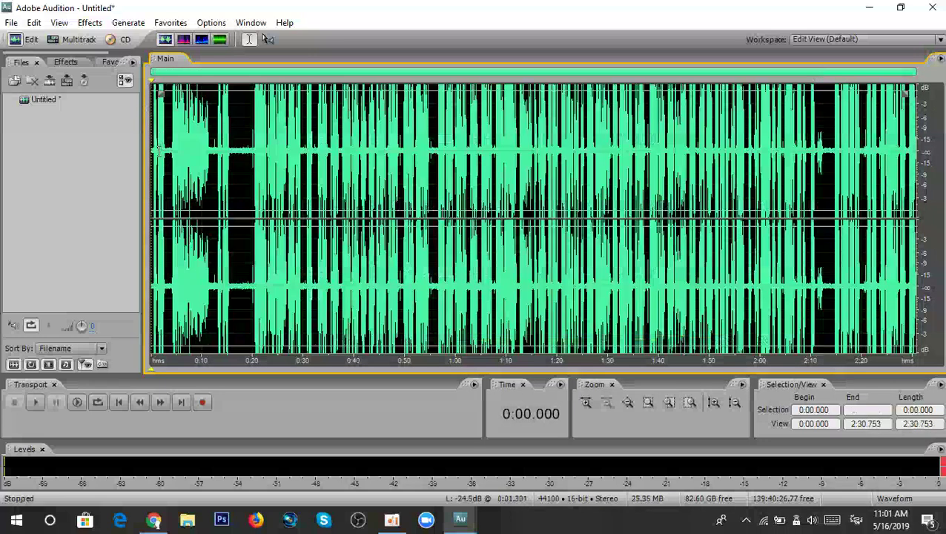
Play the new beginning and delete the opening audio before the short bursts at about 0:13.
key("space")
scroll(158, 156, "up", 2)
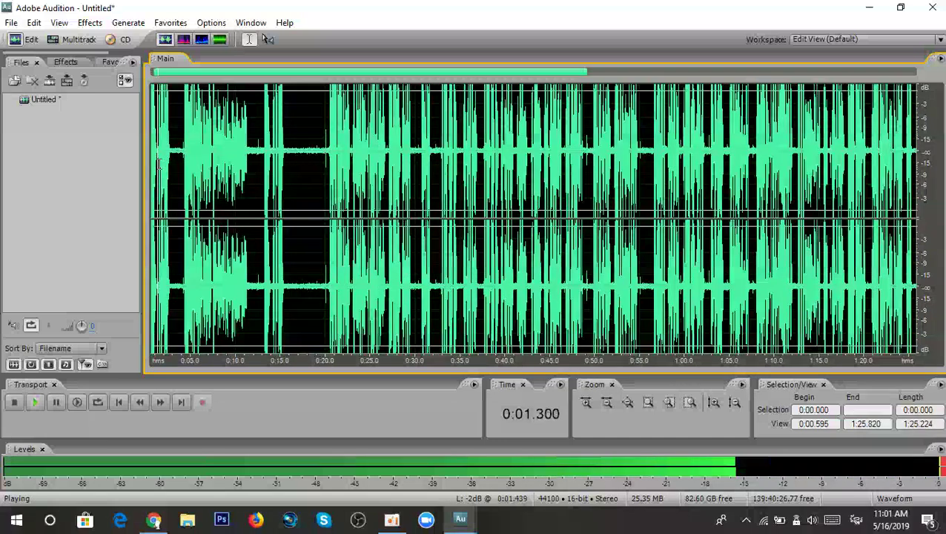
scroll(158, 163, "up", 1)
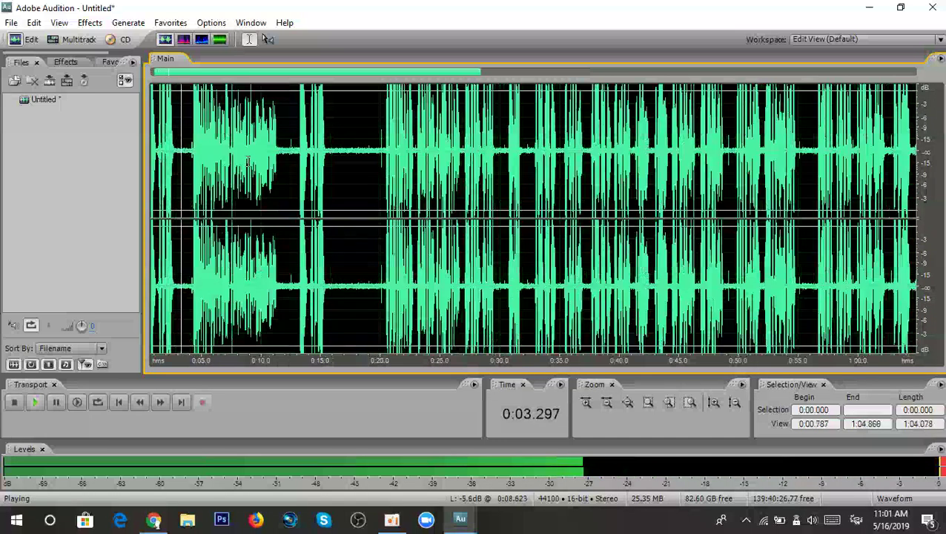
left_click_drag(181, 149, 64, 139)
left_click(155, 153)
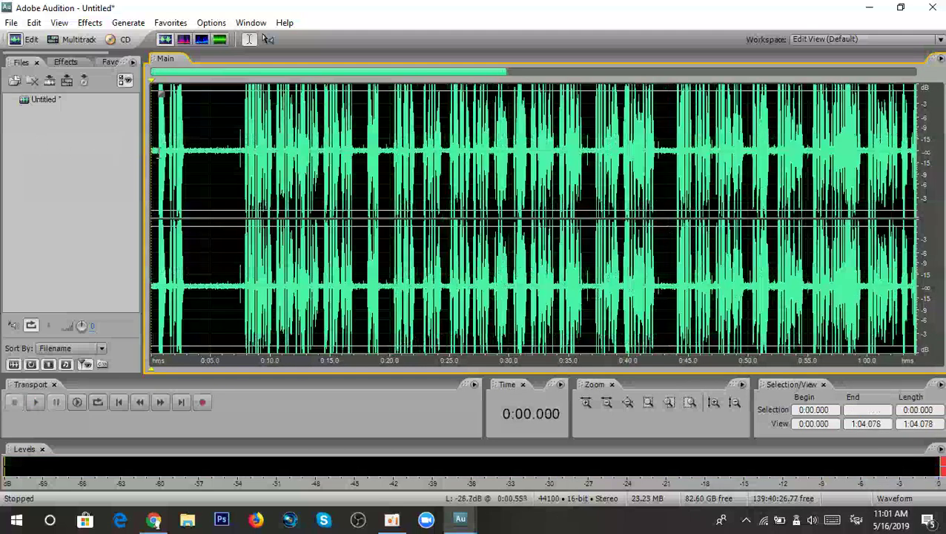
Play the start again and trim the short silence before the first burst of the waveform.
key("space")
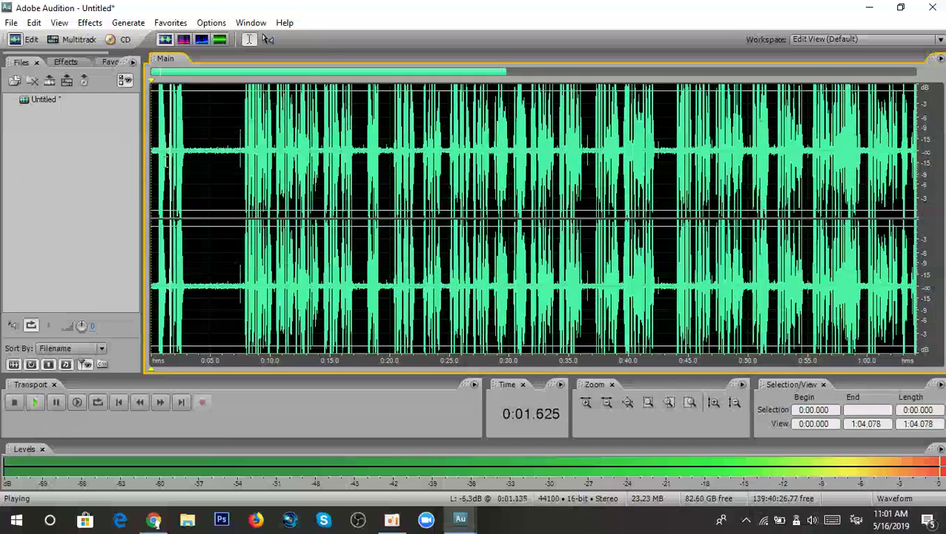
key("space")
scroll(161, 152, "up", 4)
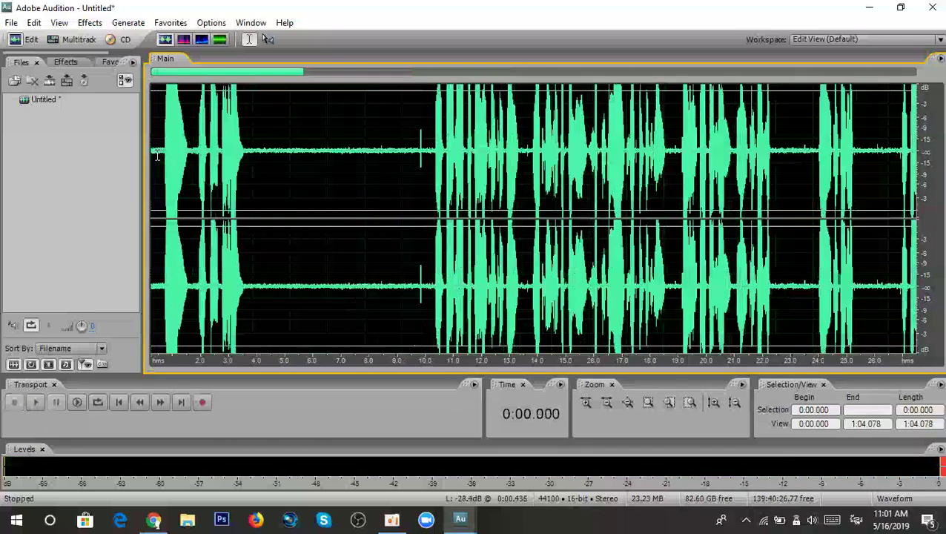
scroll(161, 152, "down", 4)
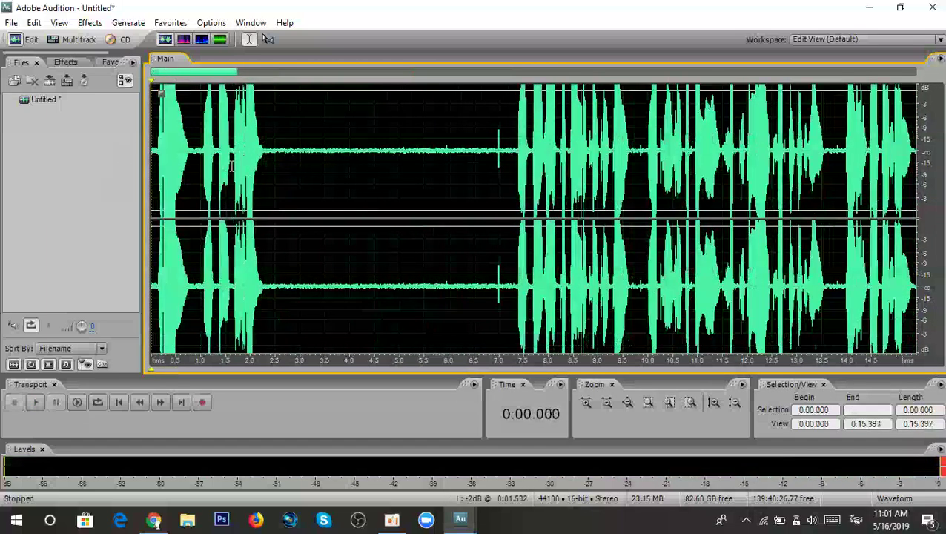
Select the noisy gap from 0:02.404 to 0:07.283, just before the speech, and lower its volume to silence.
left_click_drag(185, 144, 247, 152)
scroll(244, 154, "up", 4)
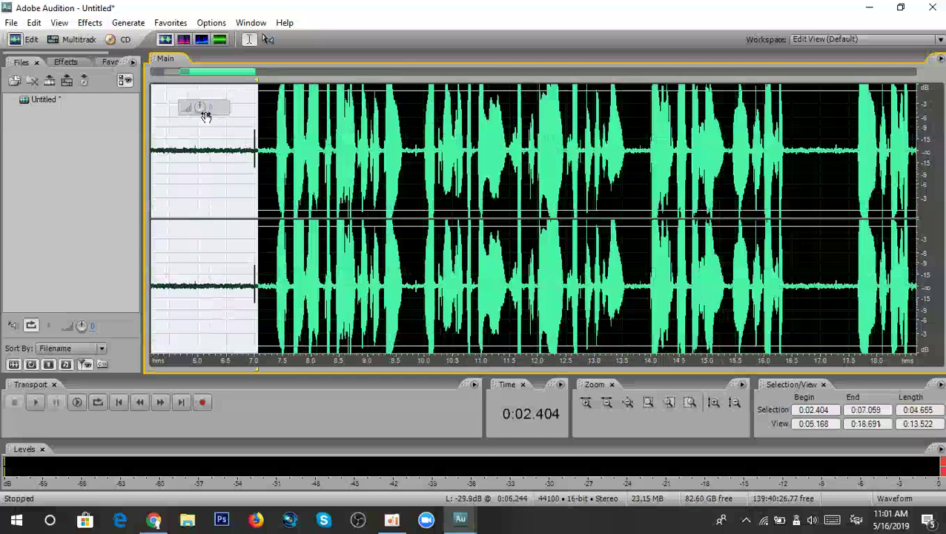
left_click_drag(256, 85, 271, 87)
scroll(271, 87, "down", 6)
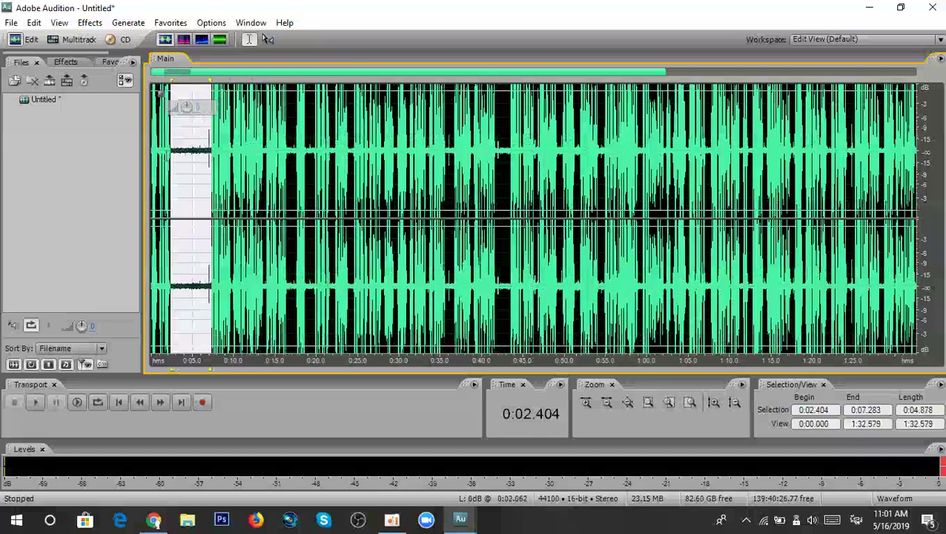
scroll(175, 154, "up", 5)
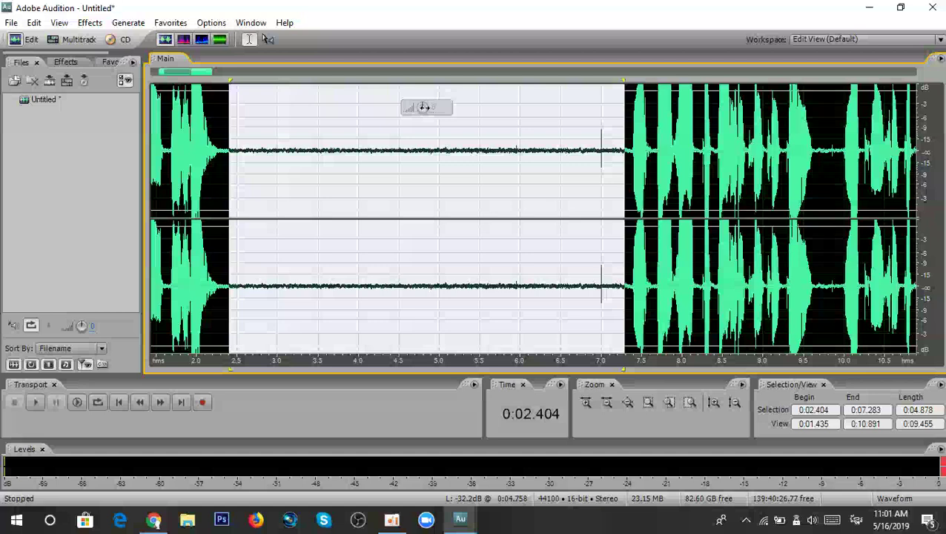
left_click_drag(424, 111, 407, 319)
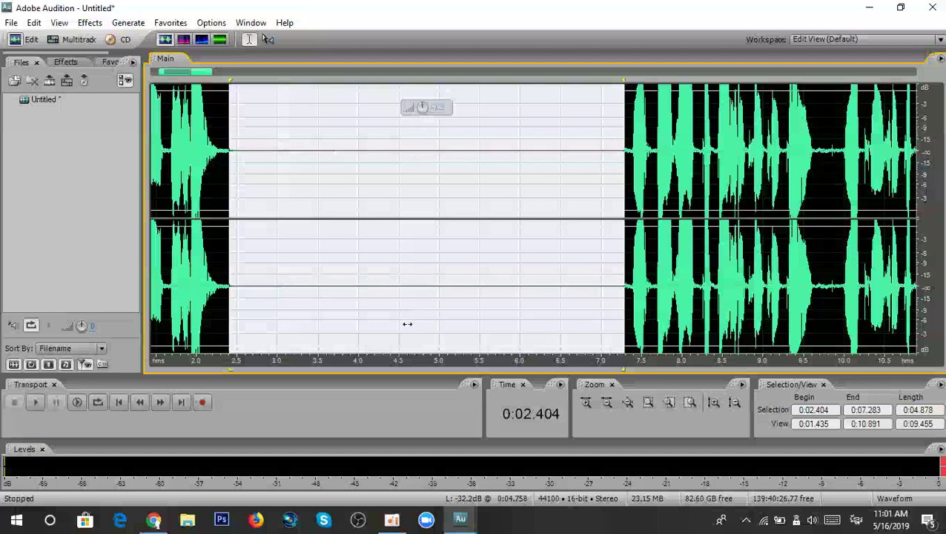
Inspect the silenced gap and play it from 0:04.000.
left_click(302, 158)
left_click_drag(262, 159, 452, 160)
left_click(464, 160)
scroll(445, 164, "down", 3)
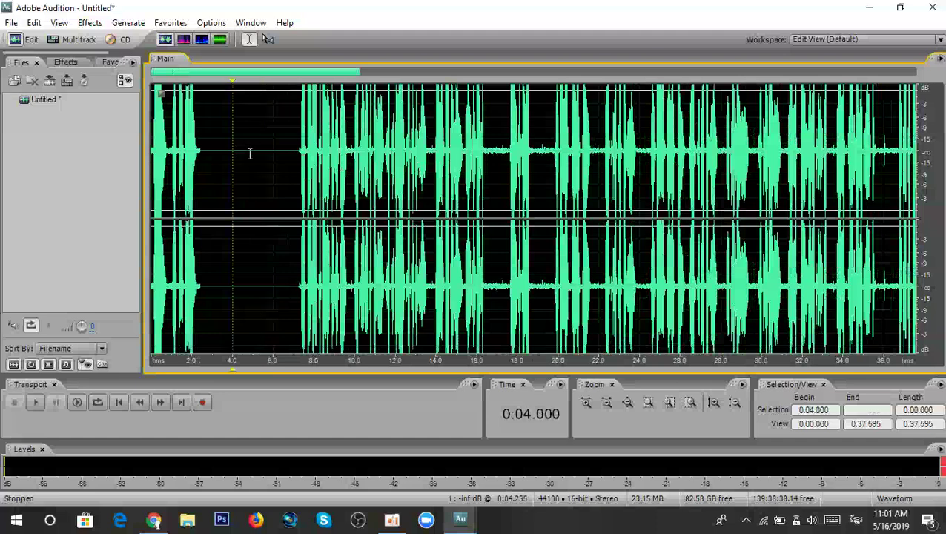
key("space")
scroll(289, 160, "down", 2)
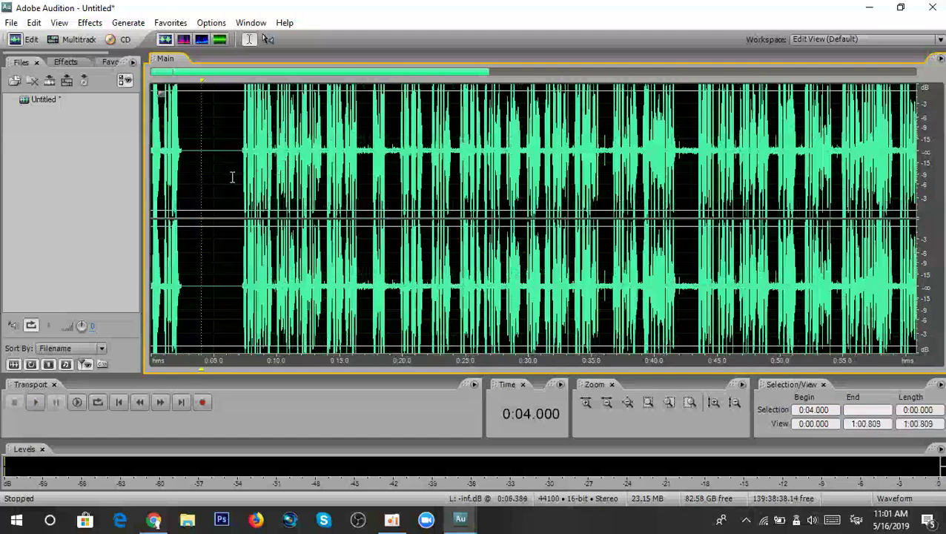
Play the speech from 0:07.179 and stop at the pause around 0:17 to find the unwanted phrase.
scroll(232, 176, "up", 2)
scroll(256, 132, "down", 4)
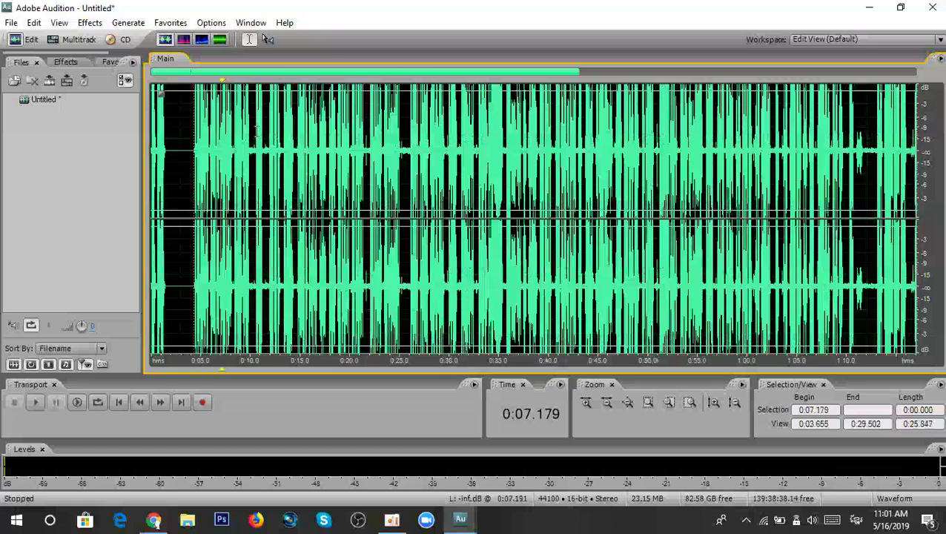
key("space")
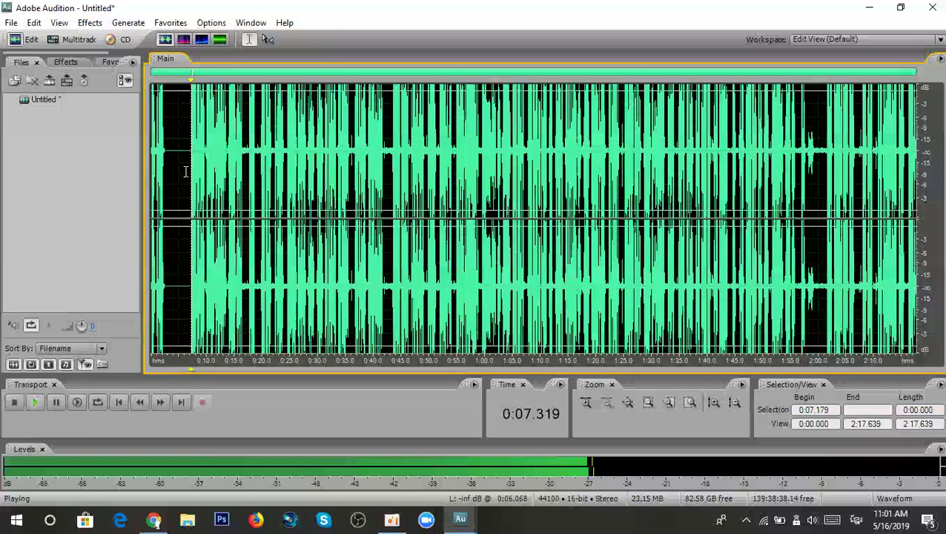
scroll(185, 171, "up", 1)
scroll(208, 165, "up", 1)
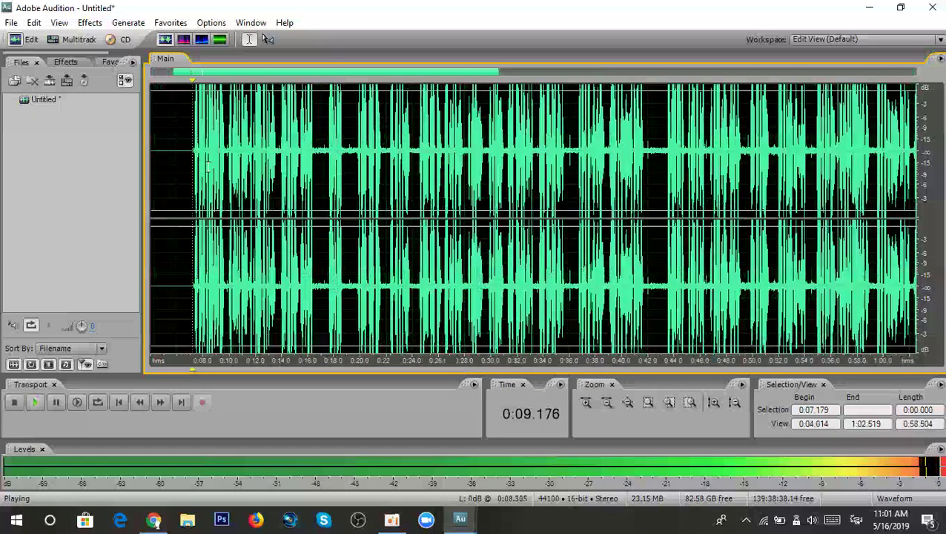
scroll(230, 158, "up", 1)
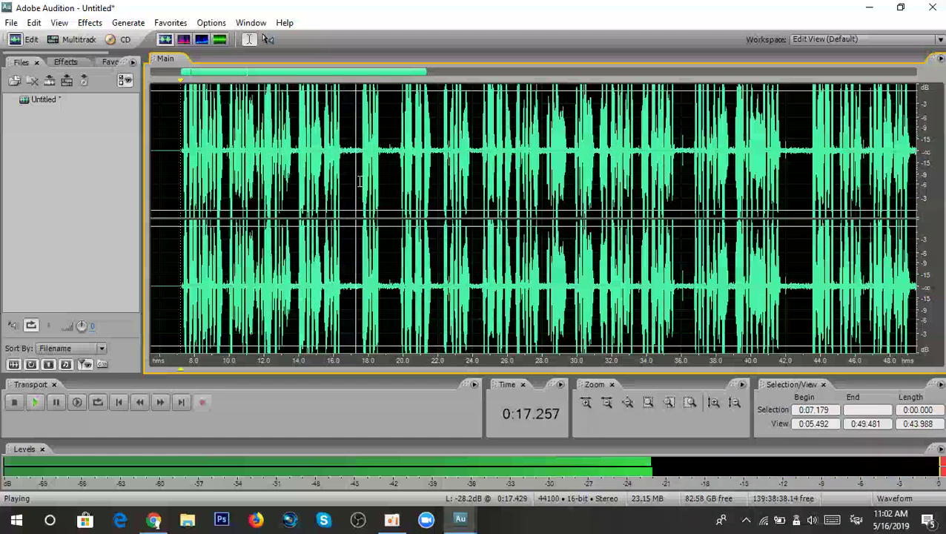
scroll(356, 177, "up", 2)
scroll(307, 182, "up", 1)
key("space")
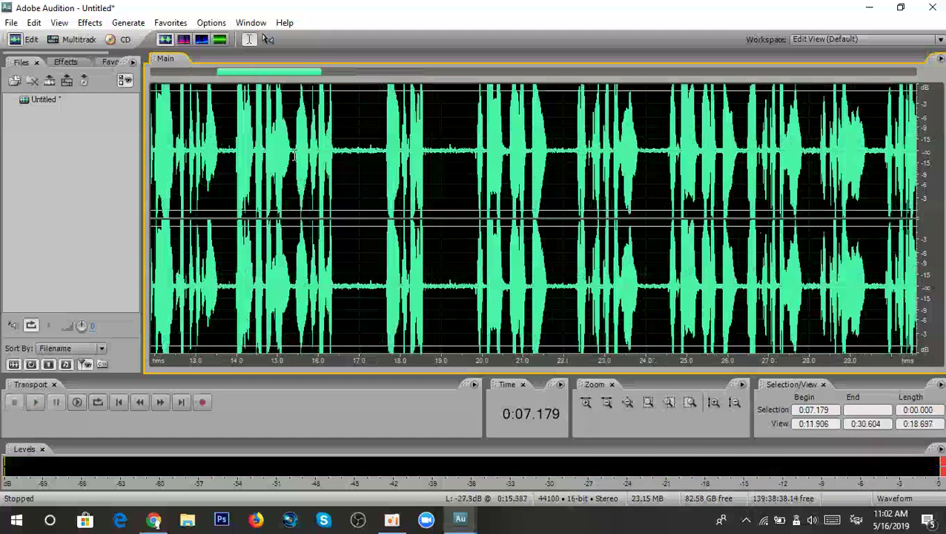
Select the unwanted phrase and following pause from 0:15.374 to 0:17.584 and delete it.
left_click_drag(294, 152, 383, 152)
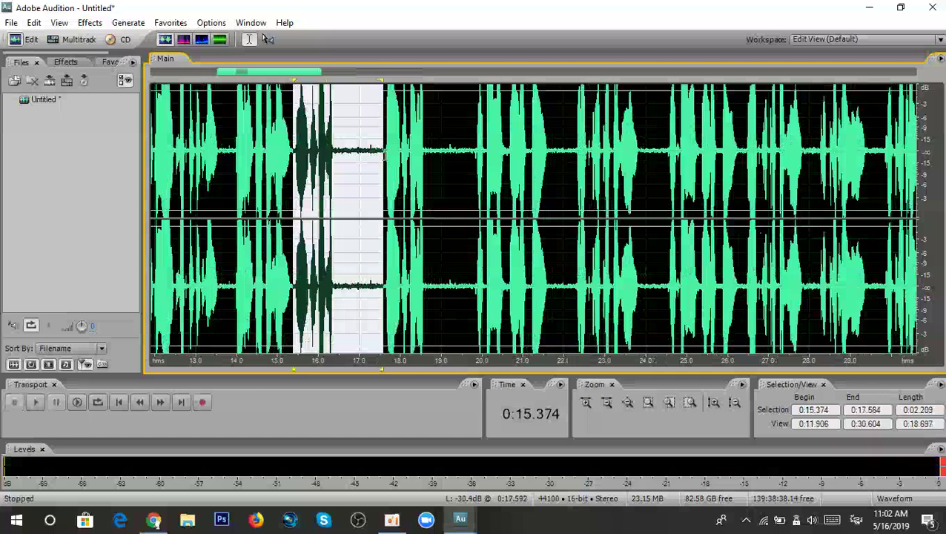
scroll(348, 174, "down", 1)
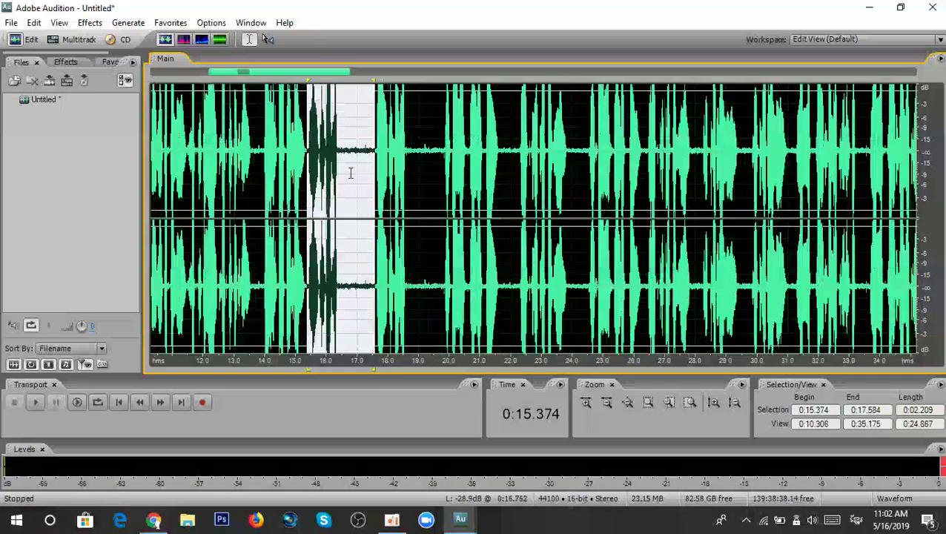
key("Delete")
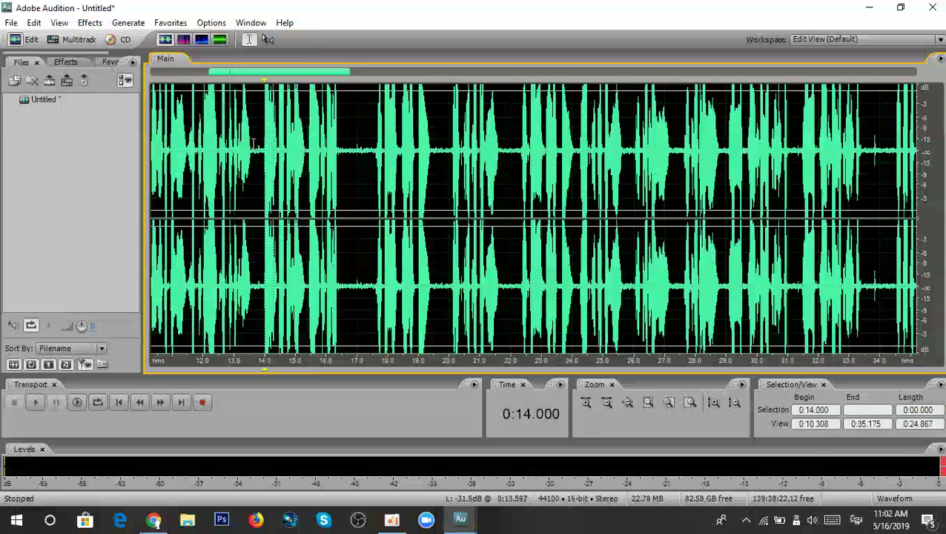
Play across the new cut from 0:14.000 and 0:14.761, stop, and return the cursor to 0:07.200.
key("space")
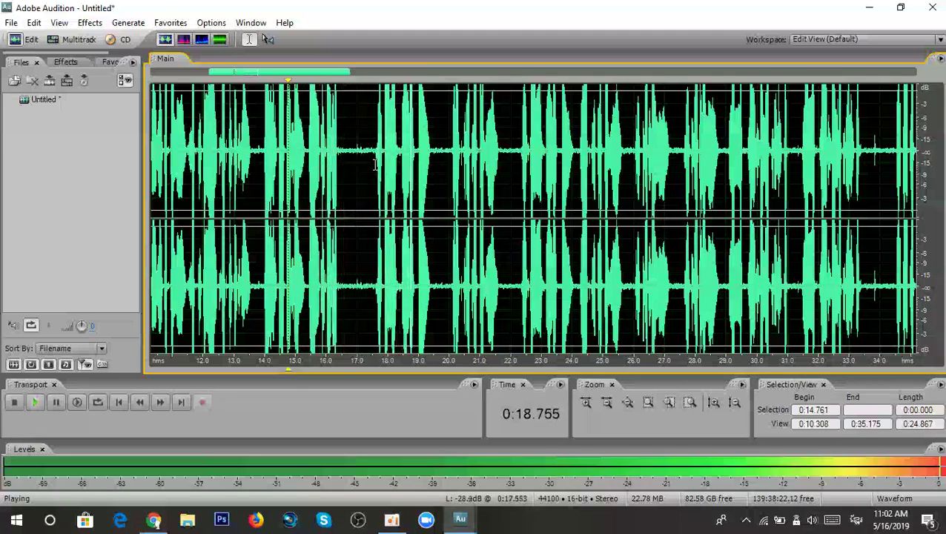
scroll(364, 159, "down", 2)
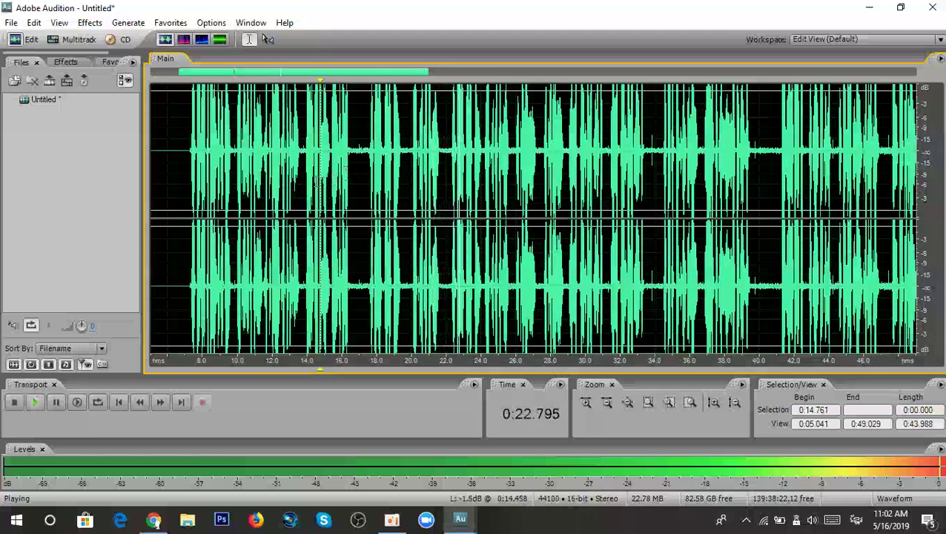
key("space")
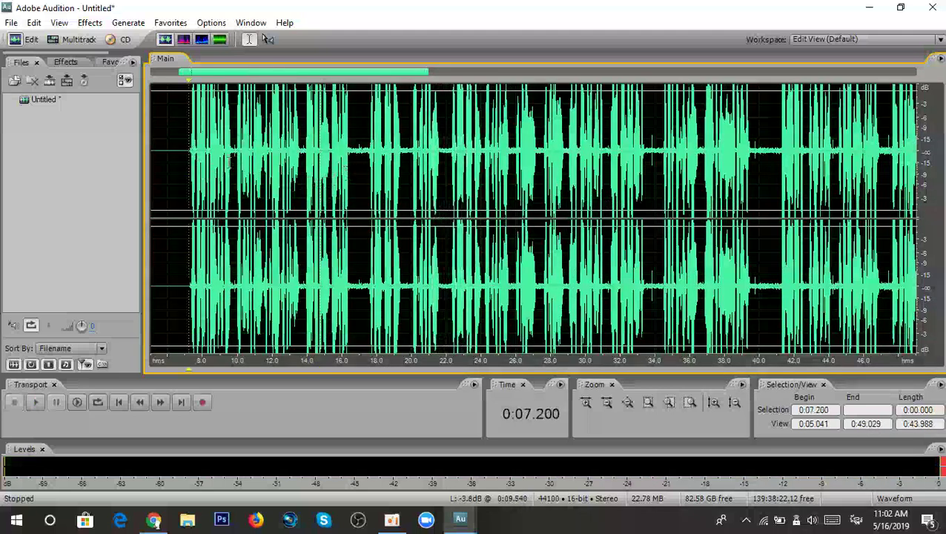
scroll(212, 156, "down", 1)
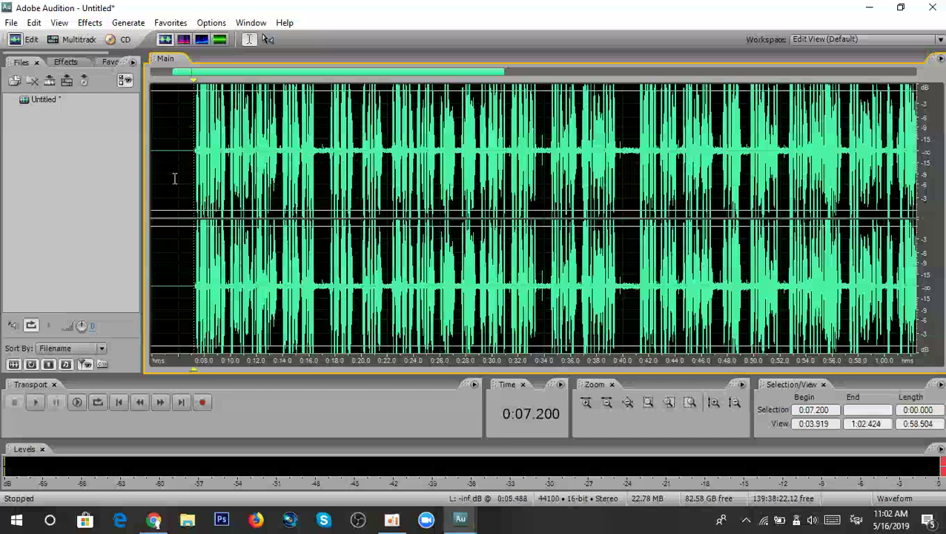
Play the recording from 0:07.200 and examine the waveform around the short pause after the first phrase.
scroll(194, 157, "up", 1)
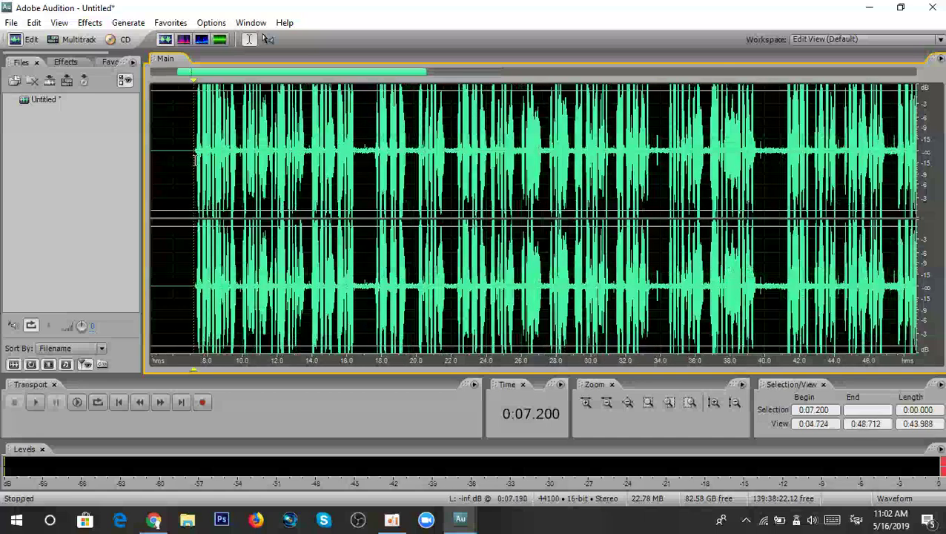
key("space")
scroll(197, 157, "up", 1)
scroll(230, 167, "up", 3)
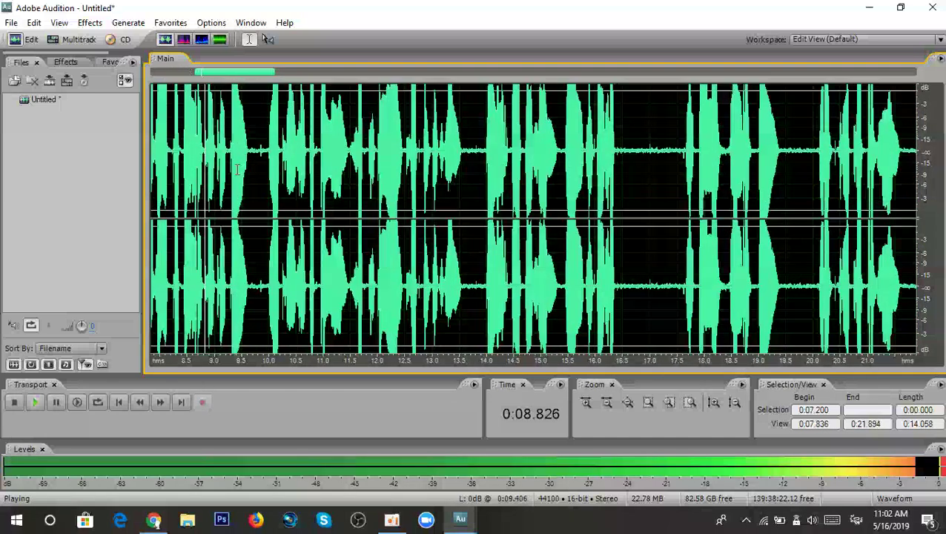
scroll(265, 168, "up", 1)
key("space")
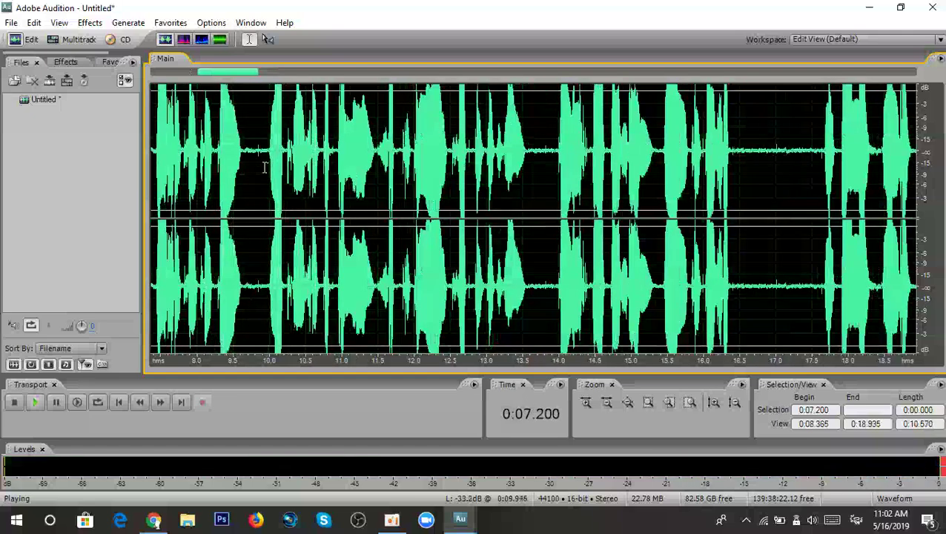
scroll(265, 163, "down", 1)
scroll(264, 158, "up", 1)
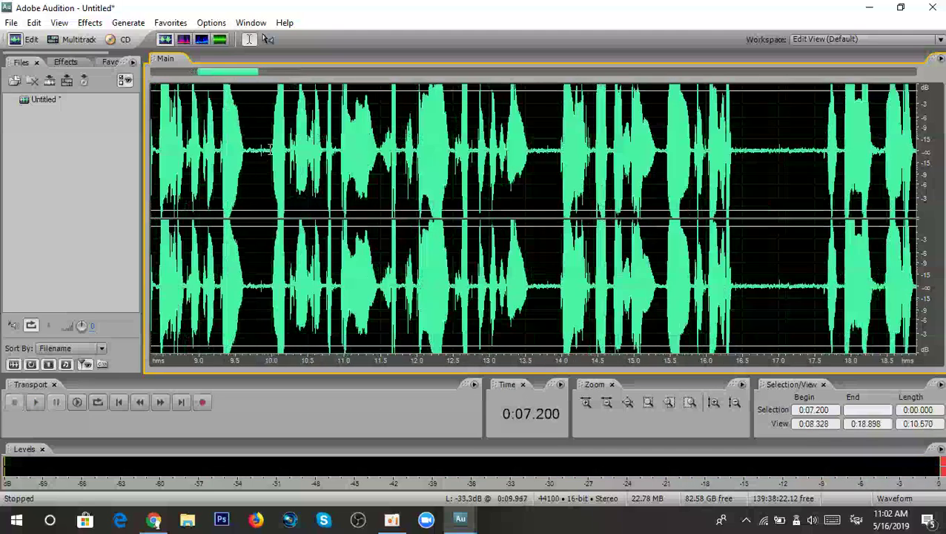
Select the pause from 0:09.725 to 0:09.883 and delete it.
scroll(265, 150, "down", 2)
scroll(265, 154, "up", 3)
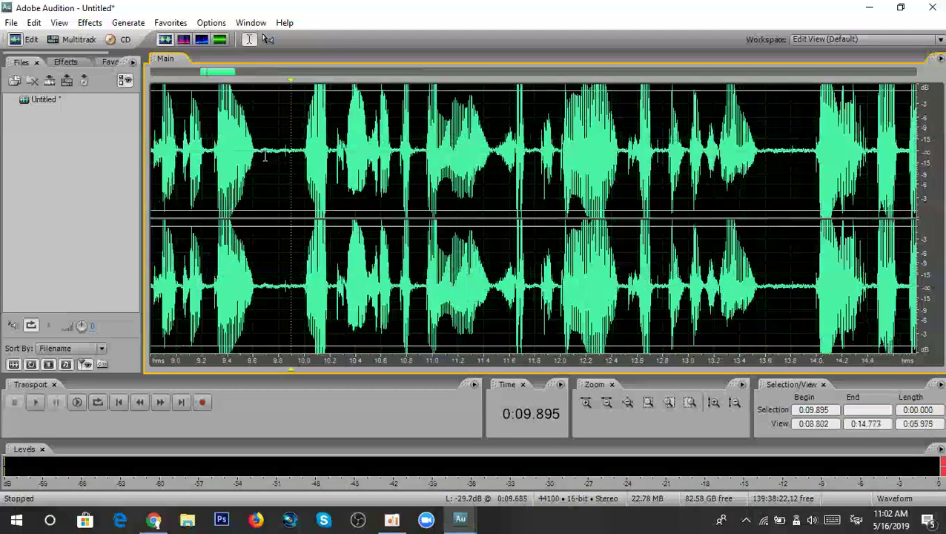
left_click_drag(291, 147, 274, 151)
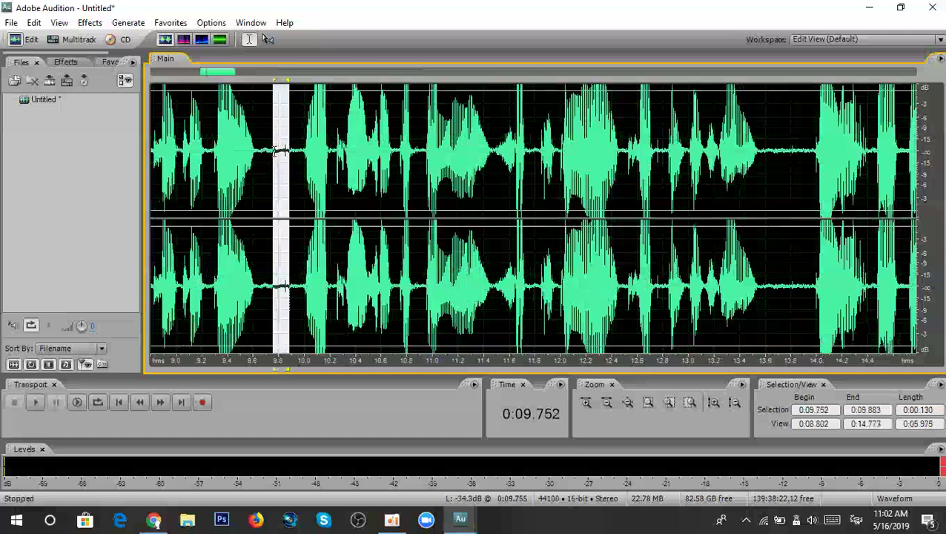
scroll(272, 152, "down", 2)
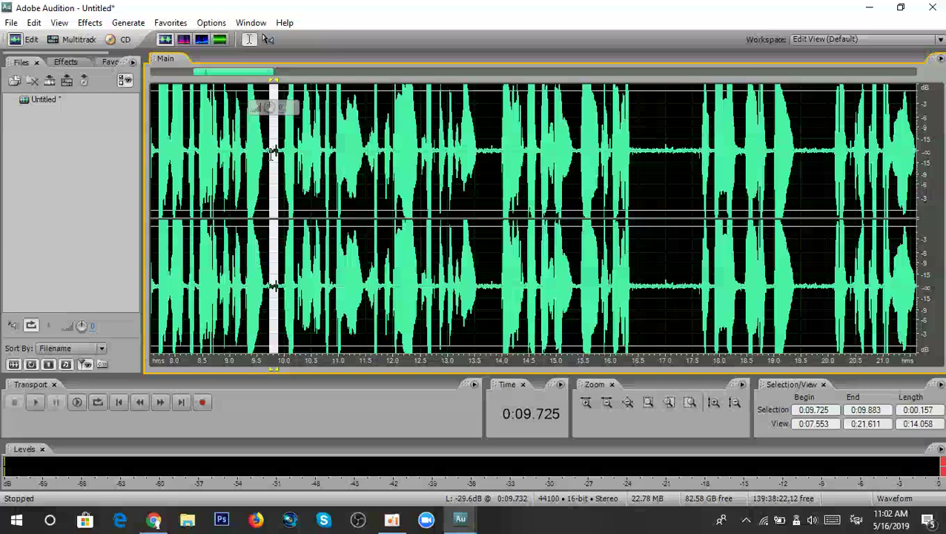
key("Delete")
Play the recording from 0:08.890 to check the shortened pause.
scroll(271, 156, "up", 2)
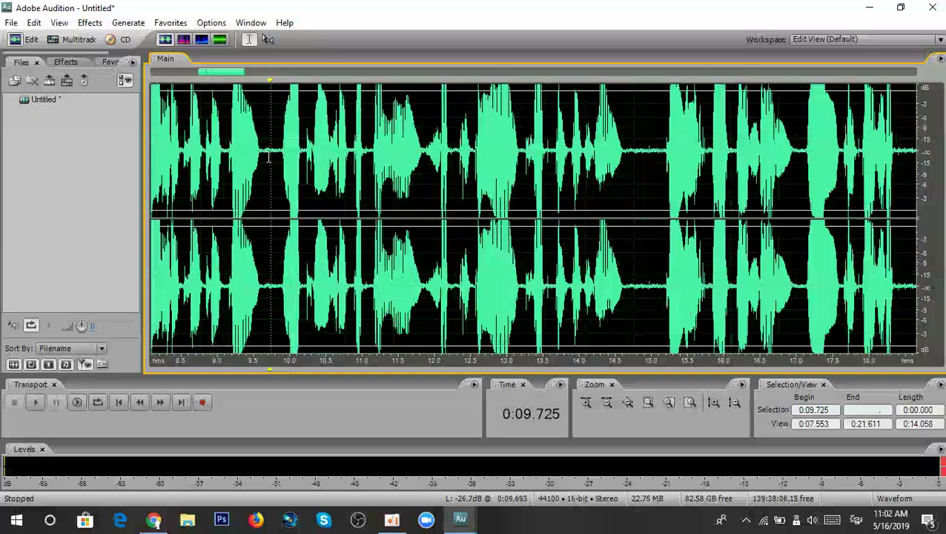
scroll(271, 158, "down", 4)
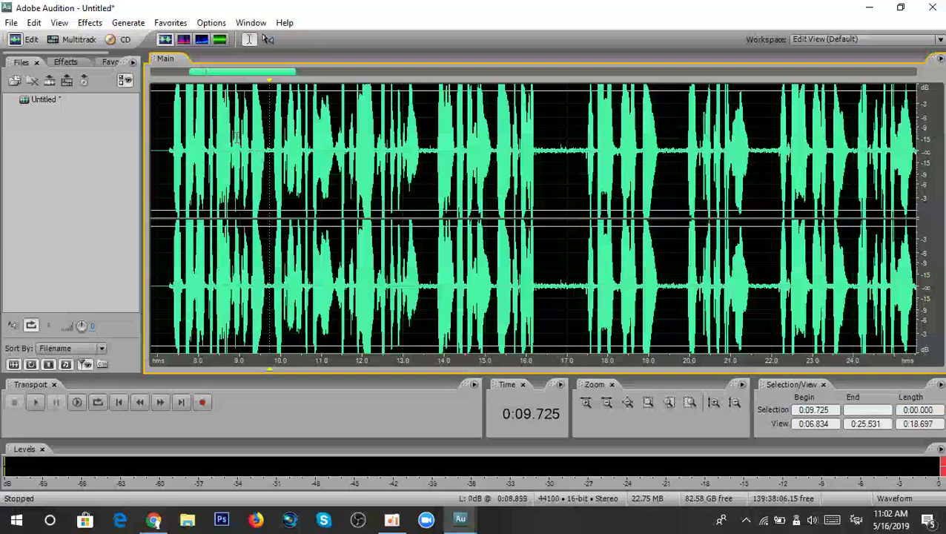
key("space")
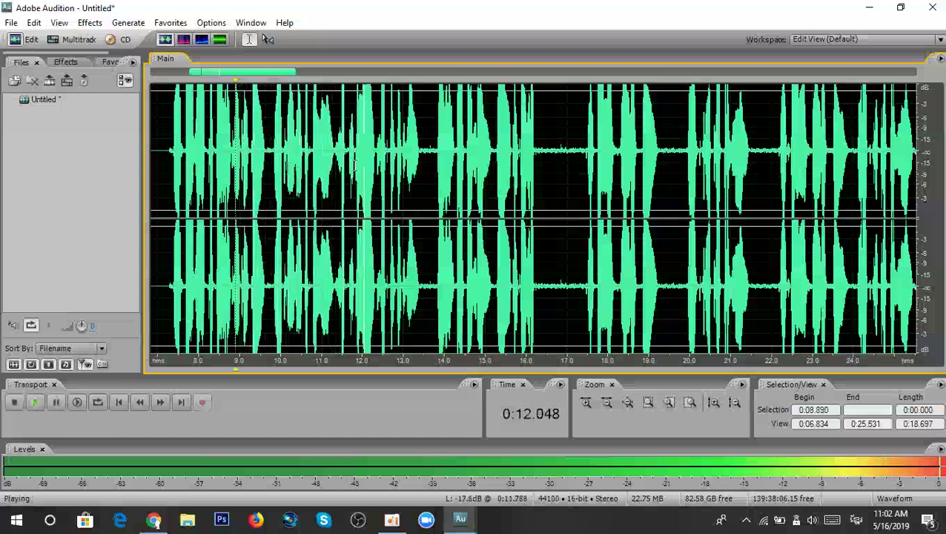
key("space")
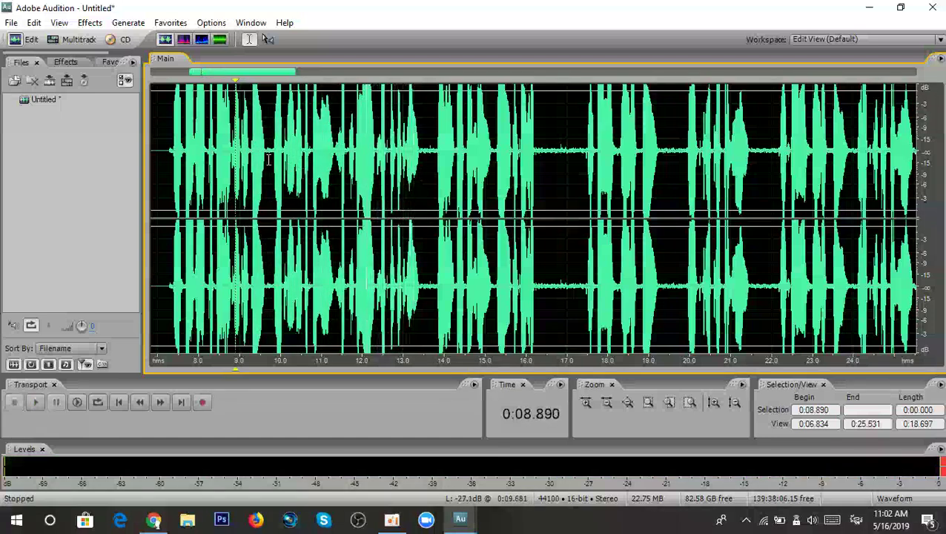
scroll(267, 152, "up", 6)
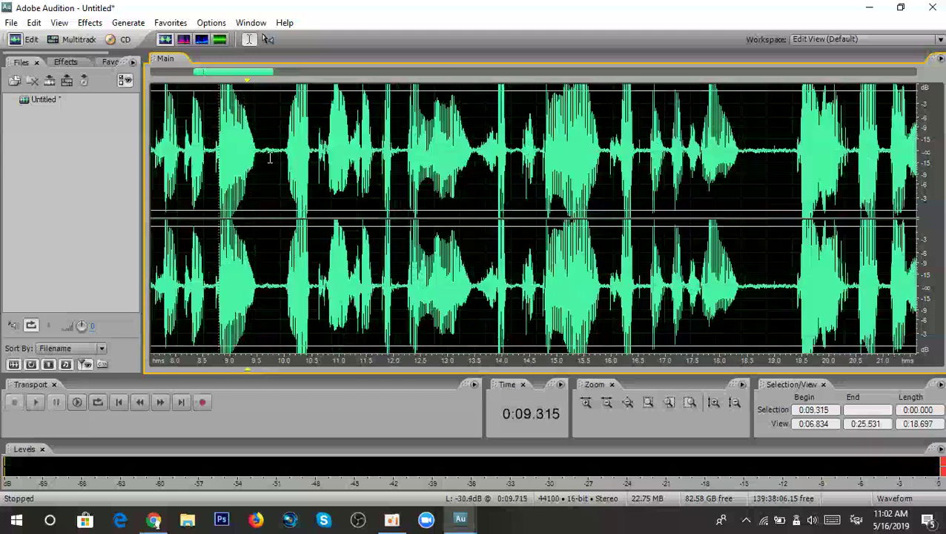
mouse_move(278, 155)
left_mouse_down()
mouse_move(254, 154)
mouse_move(265, 152)
left_mouse_up()
scroll(266, 152, "down", 5)
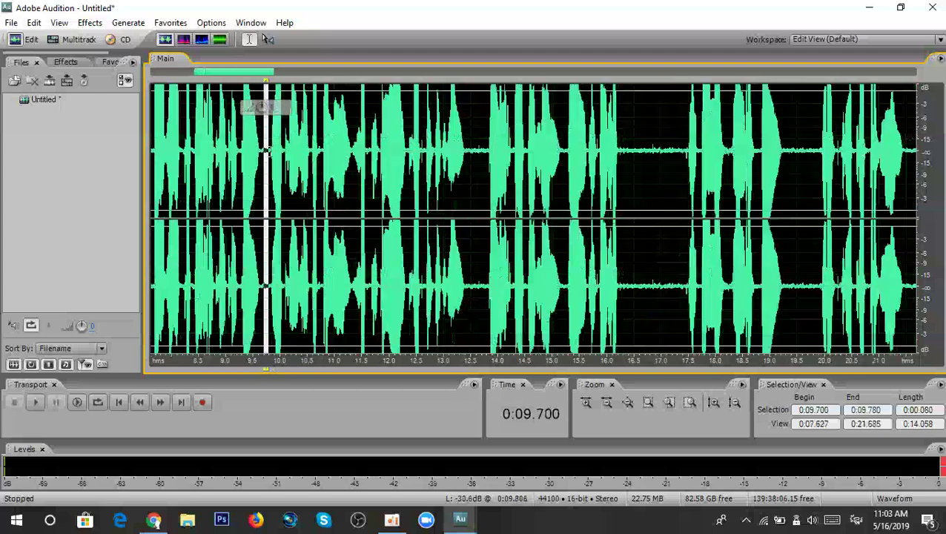
Play the following speech and shorten the pause near 13.5 seconds by deleting part of it.
left_click(249, 152)
scroll(301, 148, "down", 2)
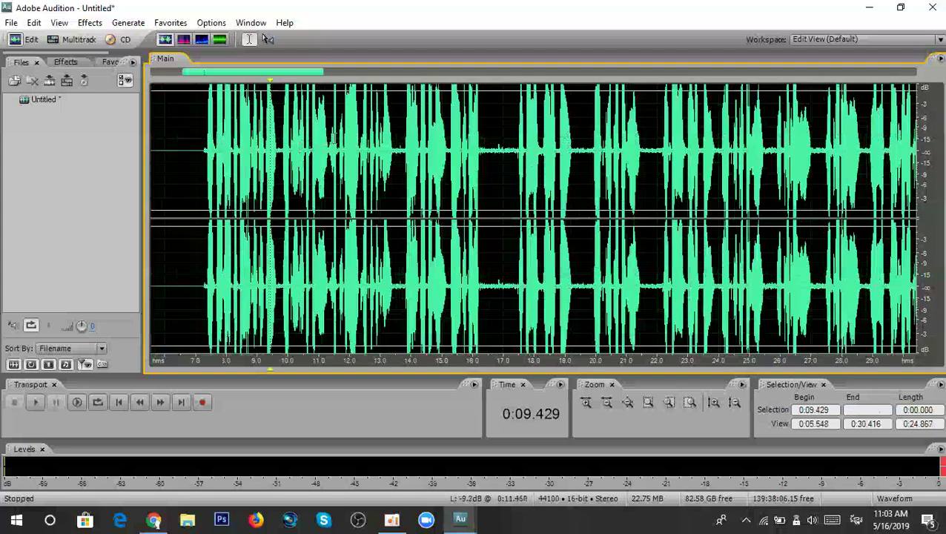
key("space")
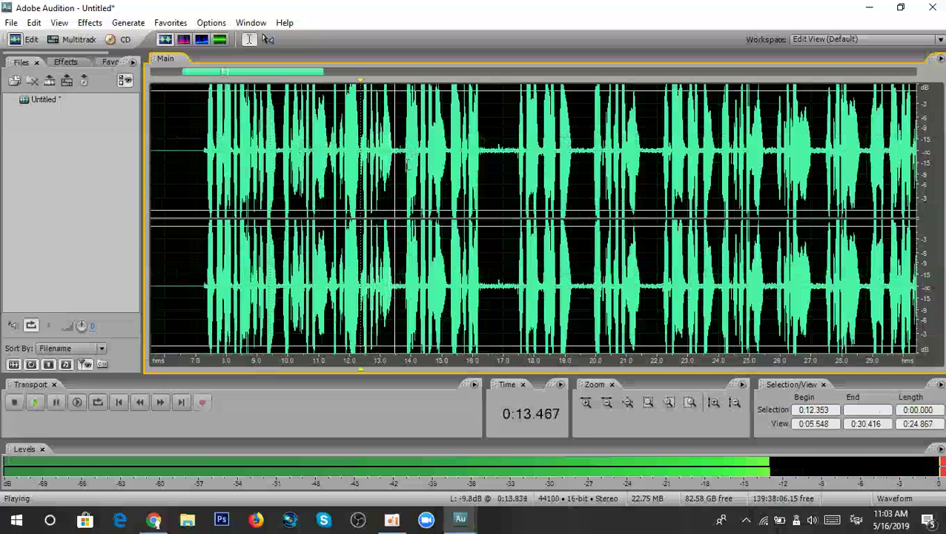
scroll(405, 167, "up", 2)
scroll(405, 166, "up", 2)
left_click_drag(401, 159, 379, 155)
key("space")
scroll(379, 154, "down", 2)
Play the recording from 0:12.930 to check the cut and hear the following phrase.
left_click(349, 144)
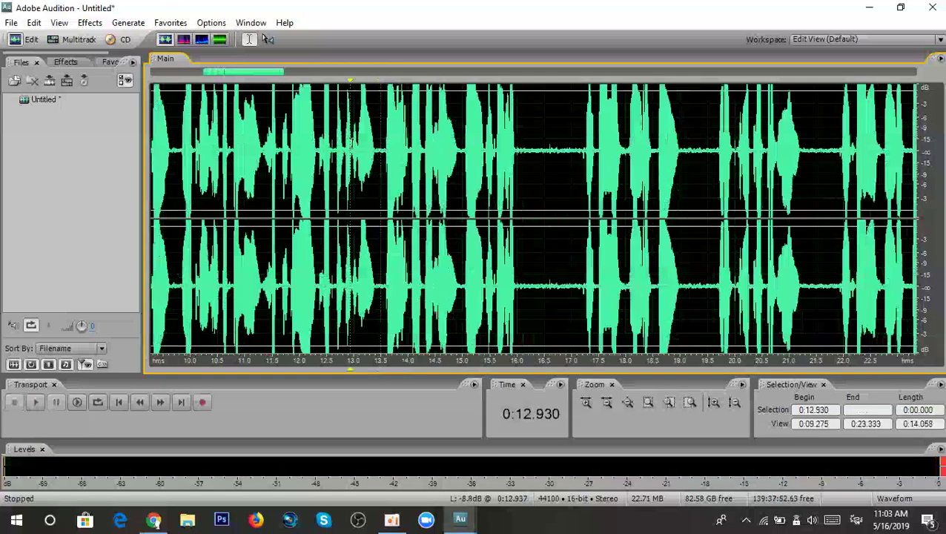
key("space")
scroll(404, 158, "down", 3)
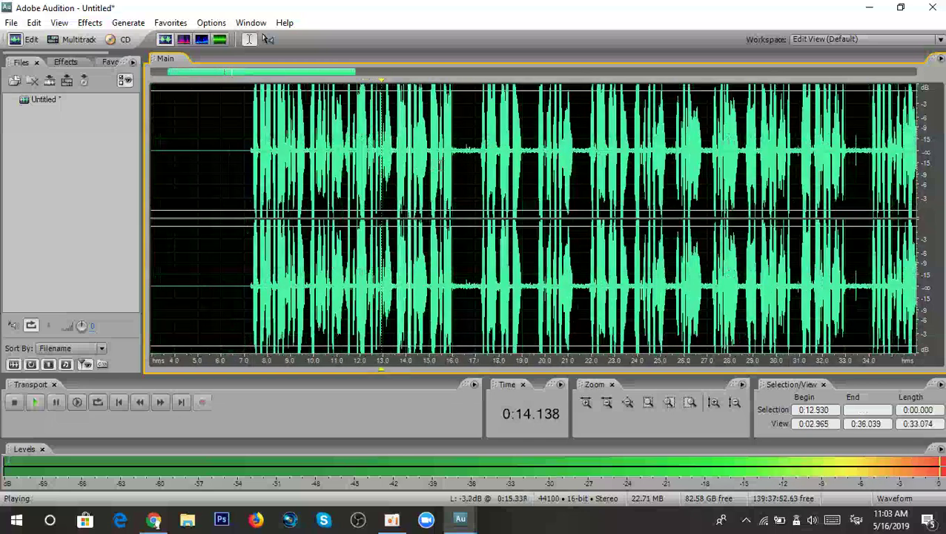
Select the long pause from 0:16.000 to 0:17.246 and silence it.
scroll(469, 174, "up", 1)
scroll(469, 174, "up", 3)
left_click_drag(405, 148, 525, 152)
key("space")
scroll(498, 164, "down", 3)
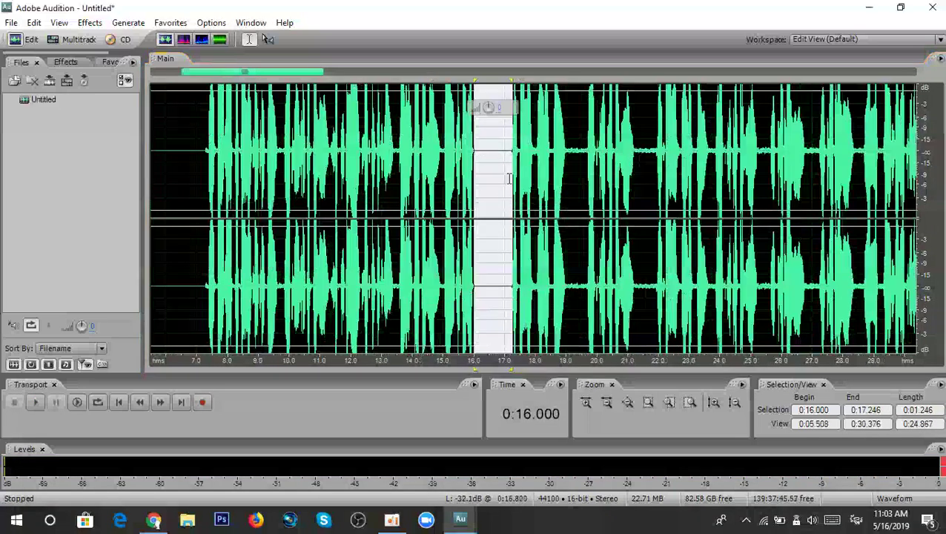
Play the speech after the silenced pause, starting from 0:17.219.
left_click(511, 156)
scroll(534, 218, "up", 3)
key("space")
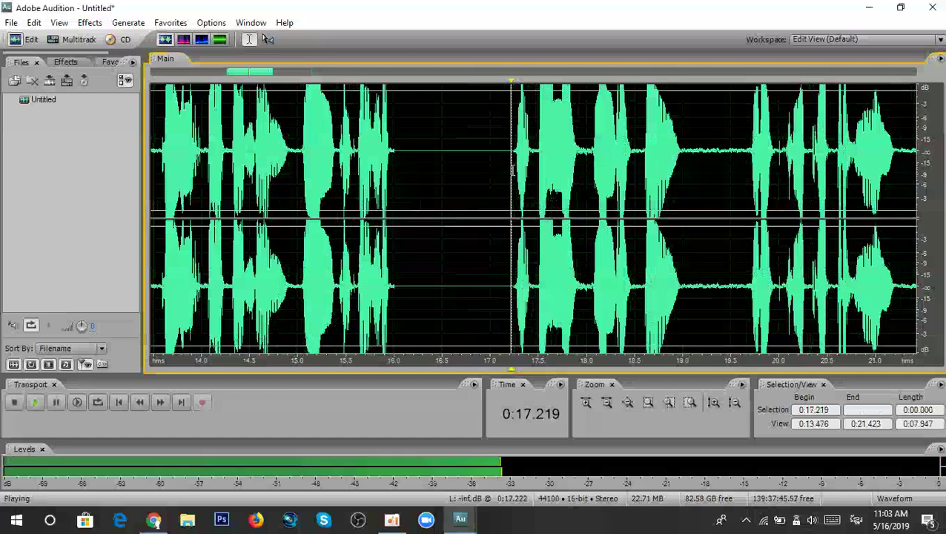
scroll(534, 218, "down", 3)
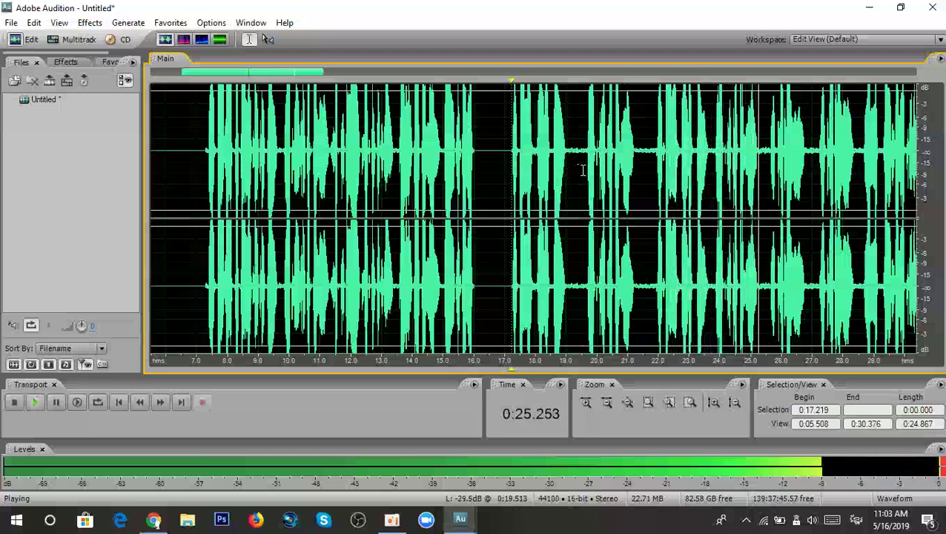
key("space")
Listen to the passage once more, and delete the audio from 0:16.664 to 0:21.835.
key("space")
scroll(587, 182, "down", 3)
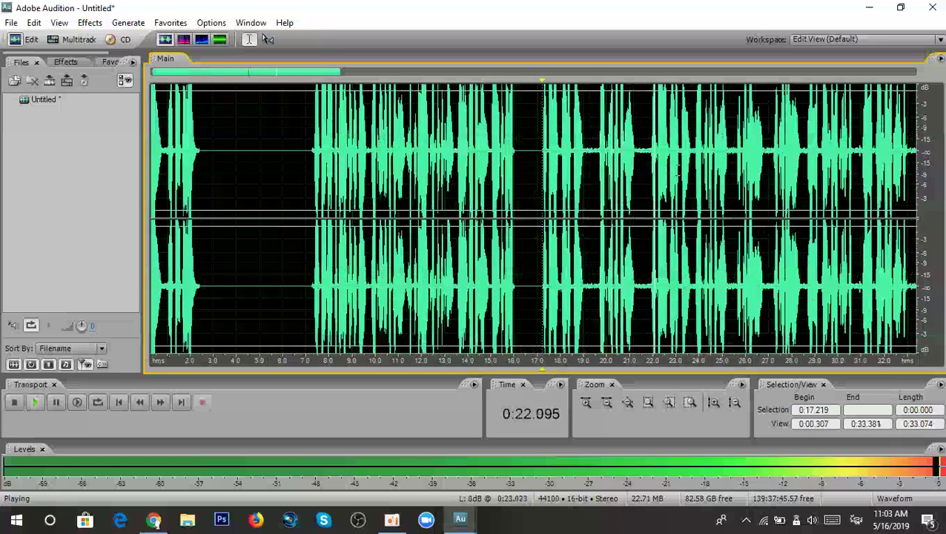
key("space")
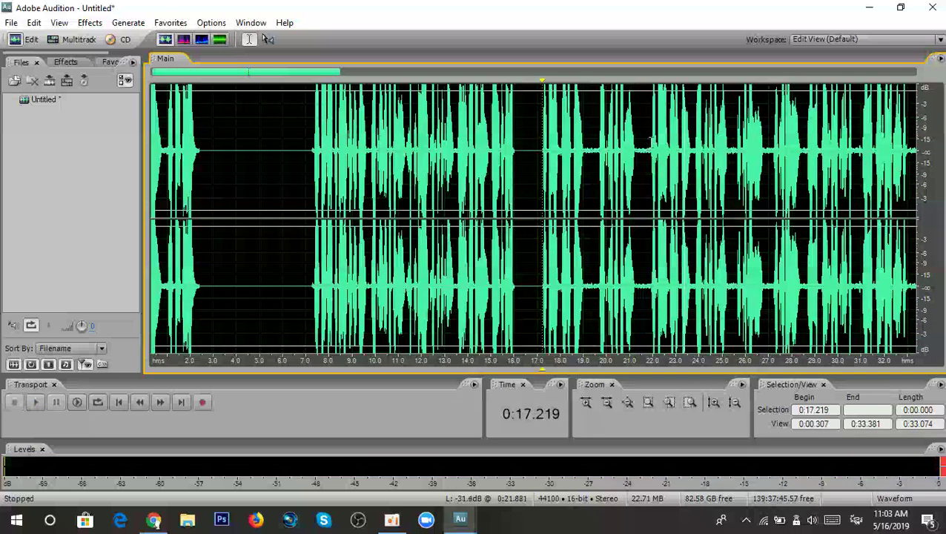
left_click_drag(650, 141, 528, 137)
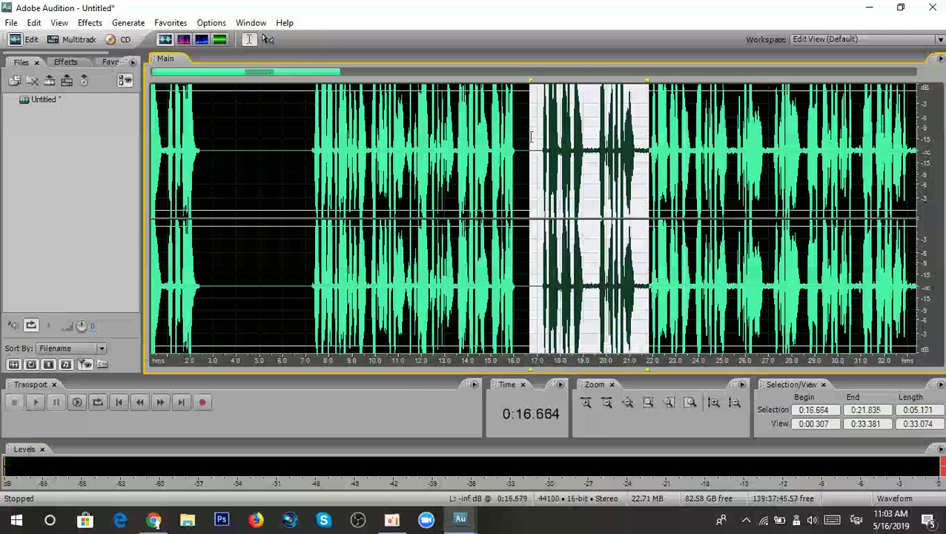
key("Delete")
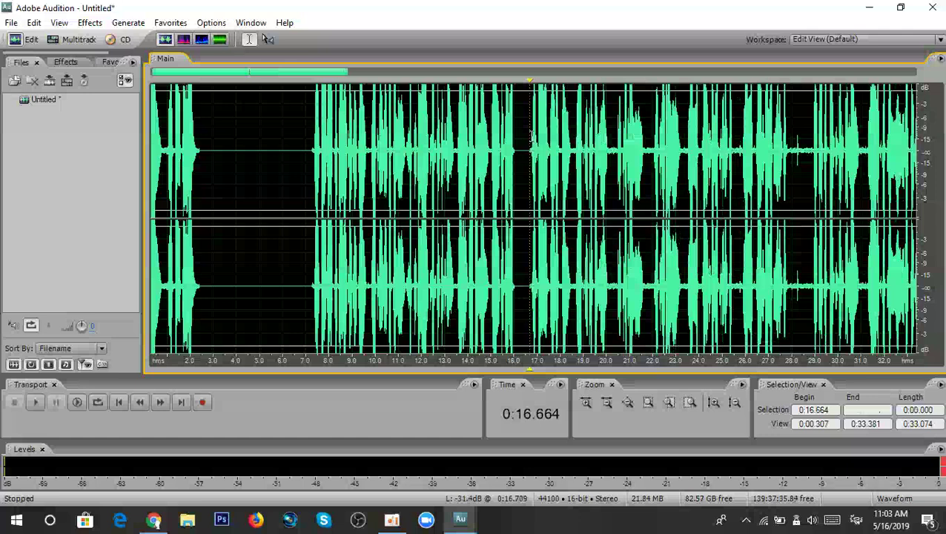
Play the recording from 0:16.664 to check the join and the phrases that follow.
key("space")
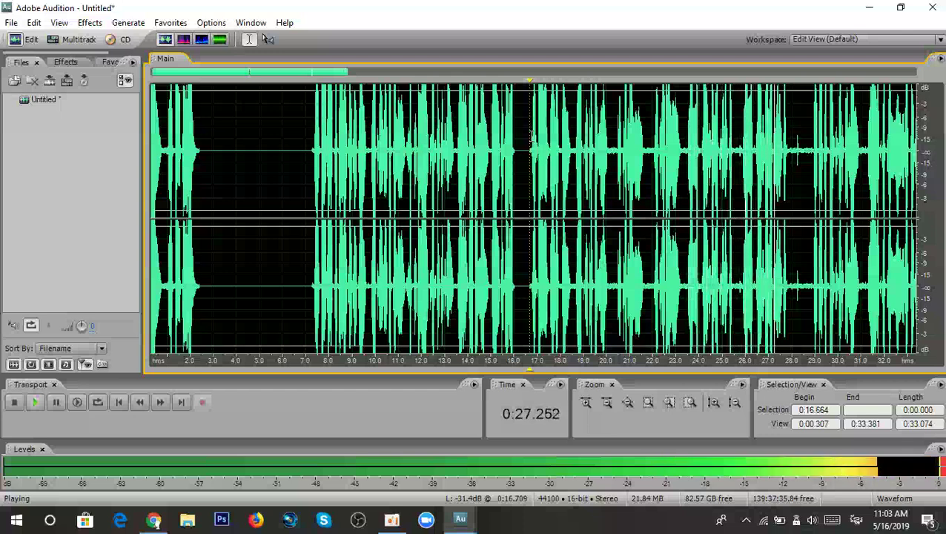
key("space")
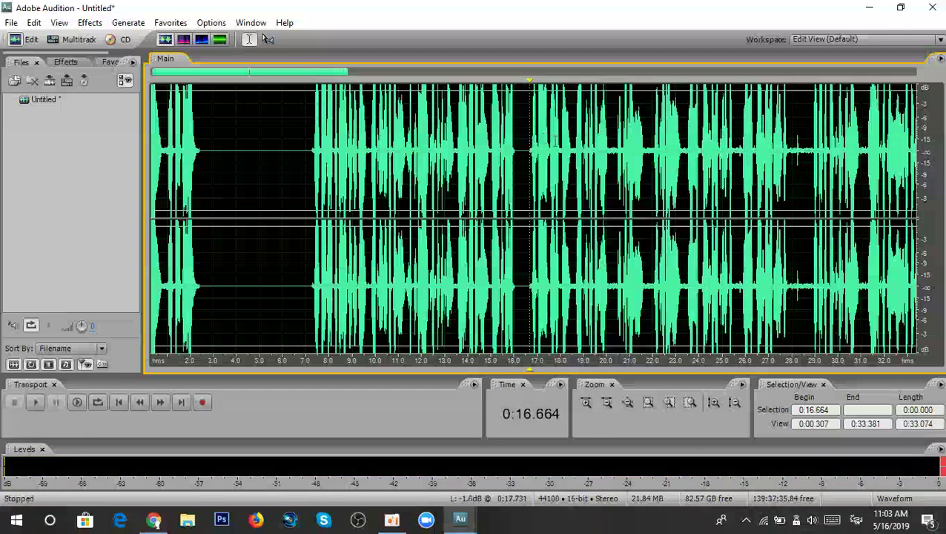
scroll(609, 154, "up", 1)
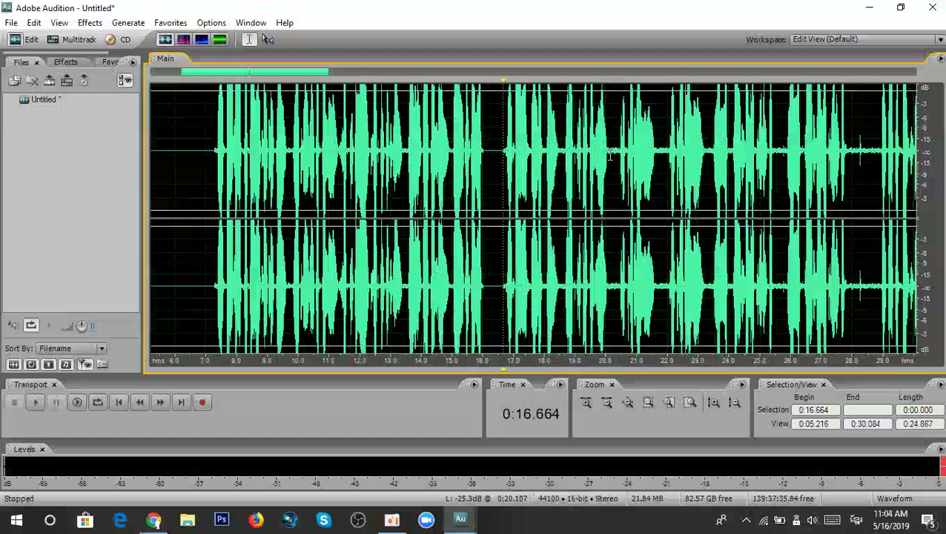
scroll(610, 155, "down", 1)
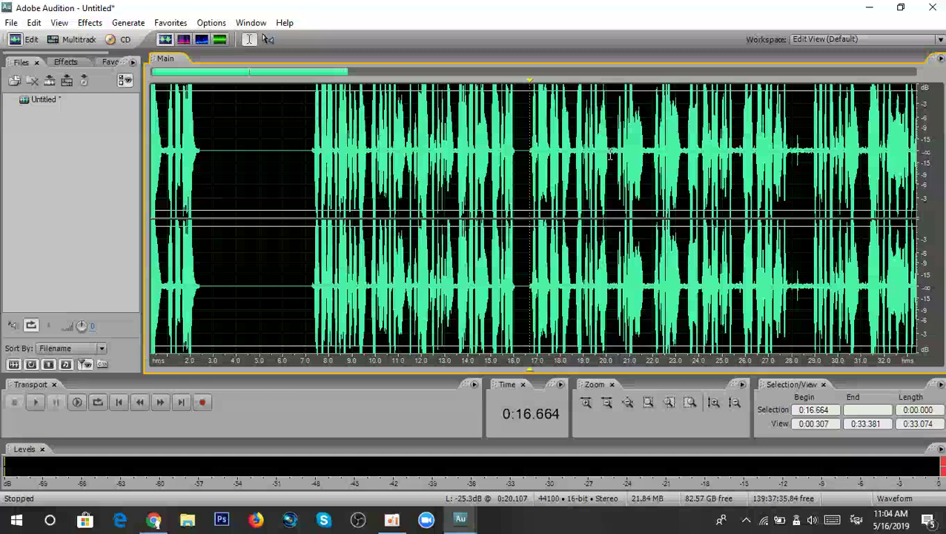
Replay from 0:16.664 and delete the phrase between 0:20.106 and 0:22.000.
key("space")
scroll(608, 167, "up", 2)
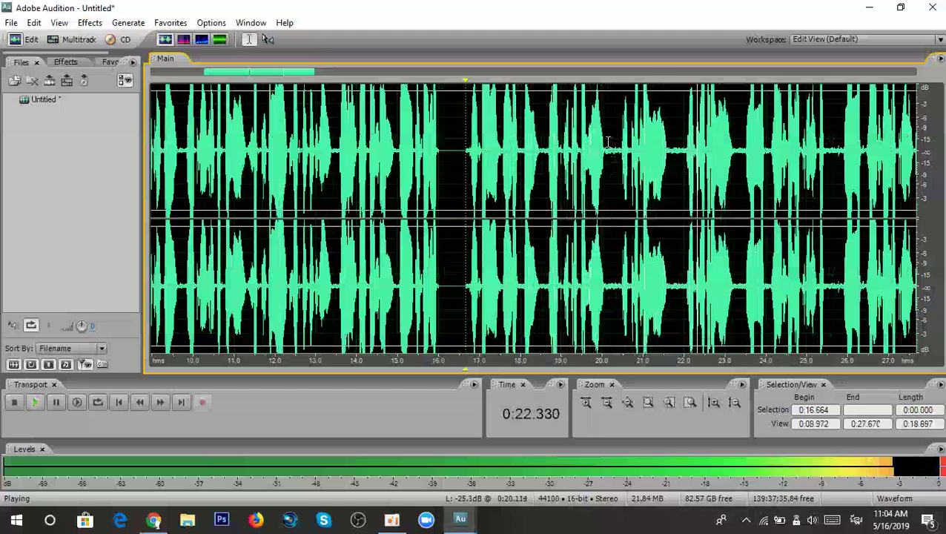
left_click_drag(606, 146, 683, 138)
key("space")
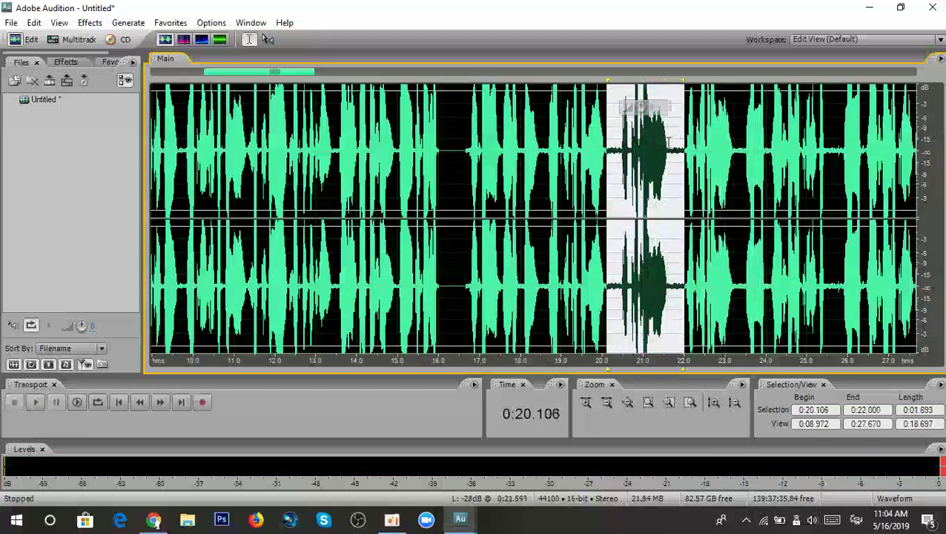
key("Delete")
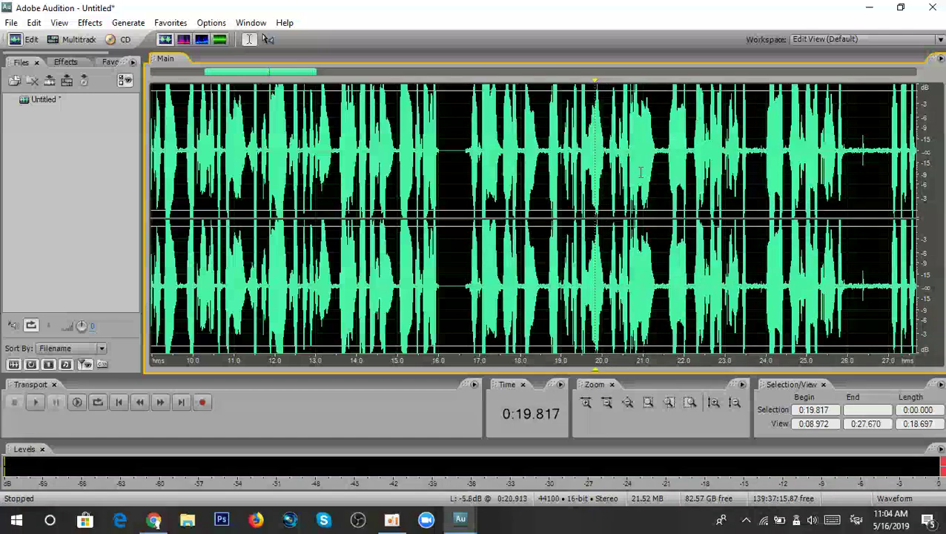
Play on from 0:19.817 and delete the passage from 0:21.398 to 0:24.000.
key("space")
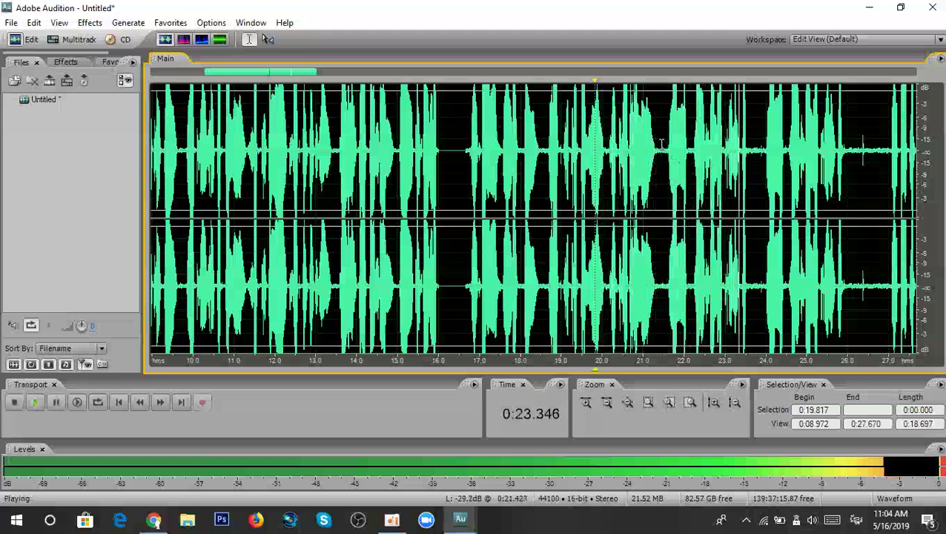
left_click_drag(658, 149, 736, 163)
key("space")
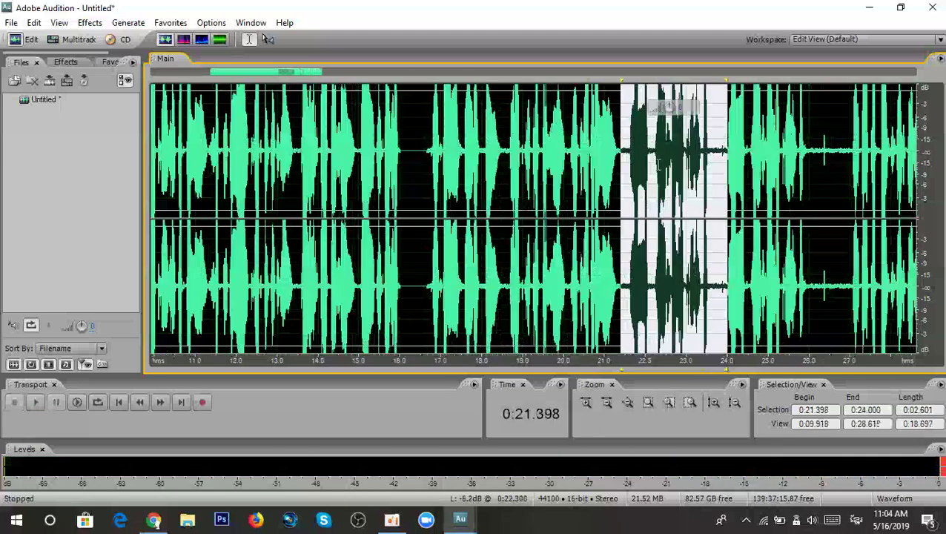
key("Delete")
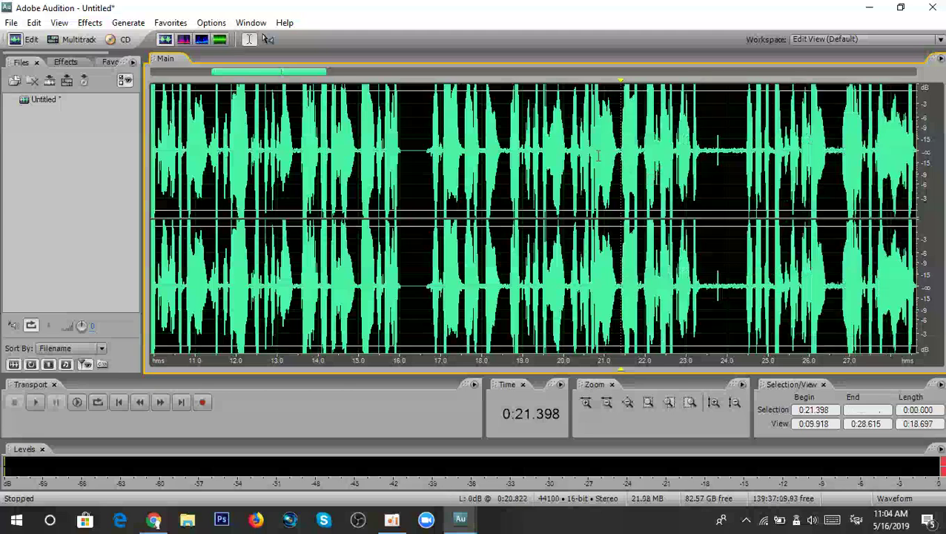
Play on from 0:20.762 and silence the background noise between 0:23.383 and 0:24.385.
key("space")
scroll(605, 152, "down", 3)
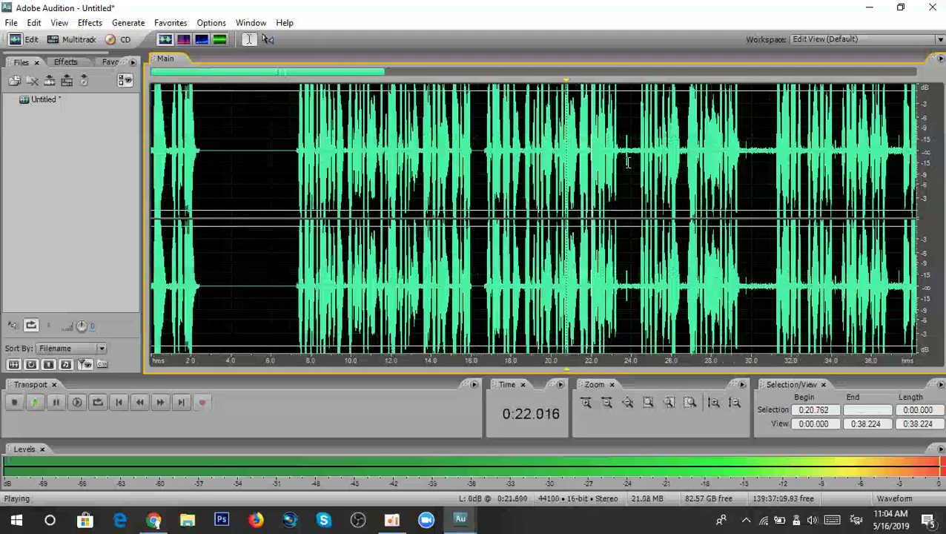
scroll(606, 149, "up", 2)
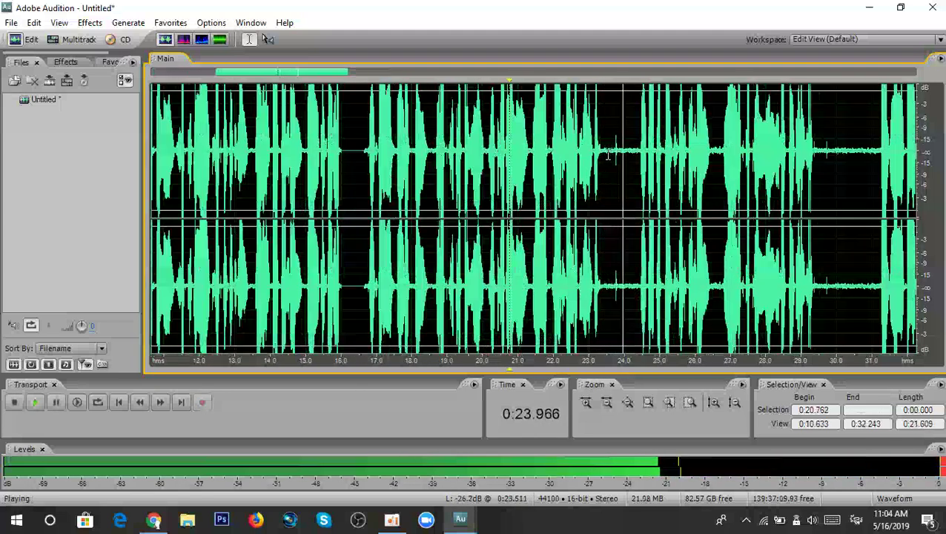
left_click_drag(602, 148, 638, 137)
key("space")
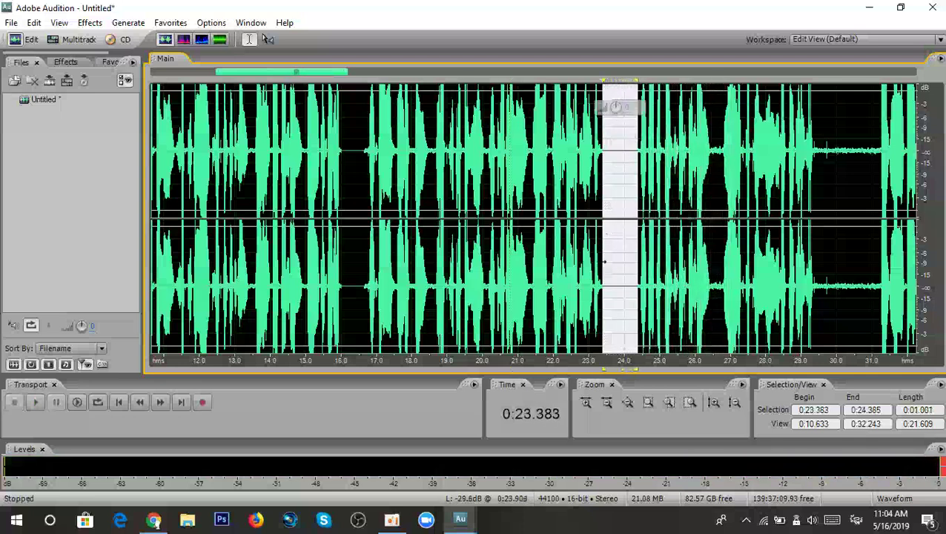
left_click(630, 154)
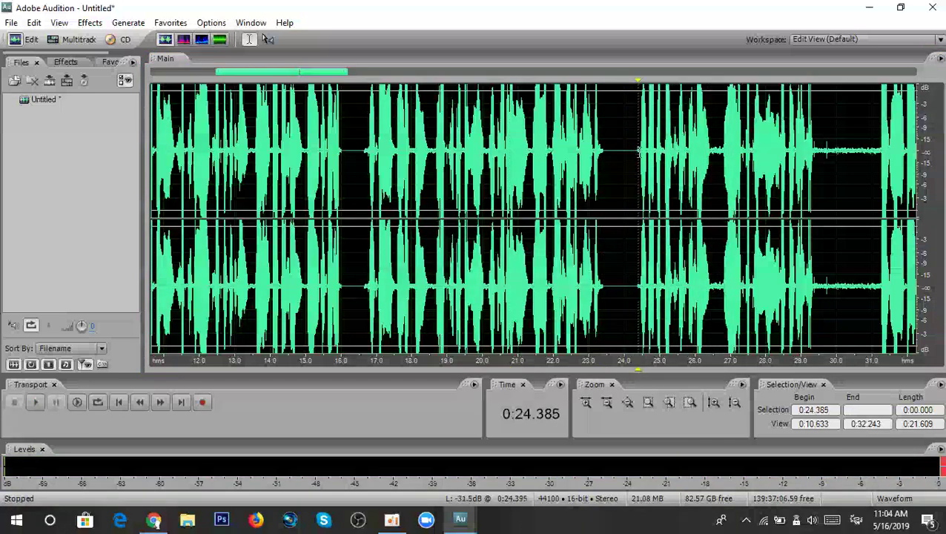
Play on from 0:24.208 and delete the short pause between 0:26.500 and 0:26.745.
left_click_drag(636, 148, 605, 127)
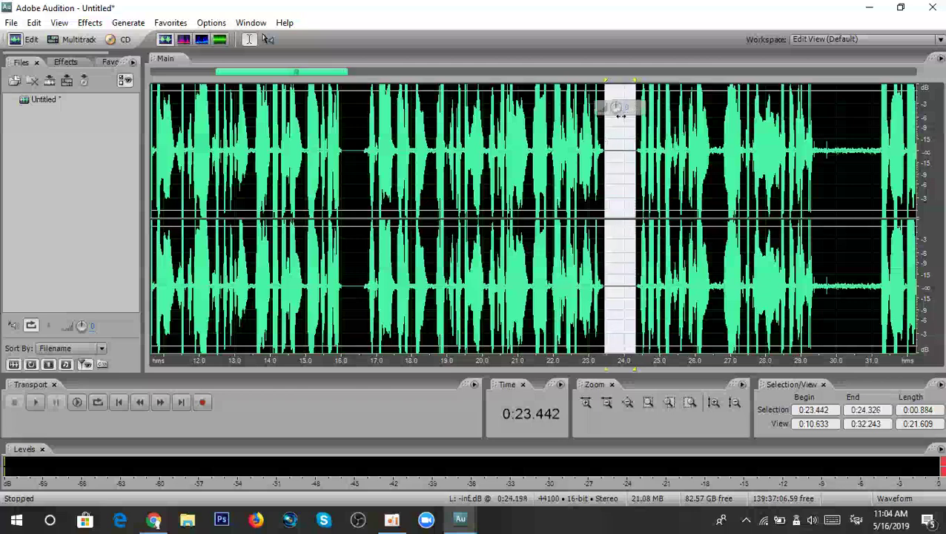
left_click(631, 142)
scroll(634, 144, "down", 2)
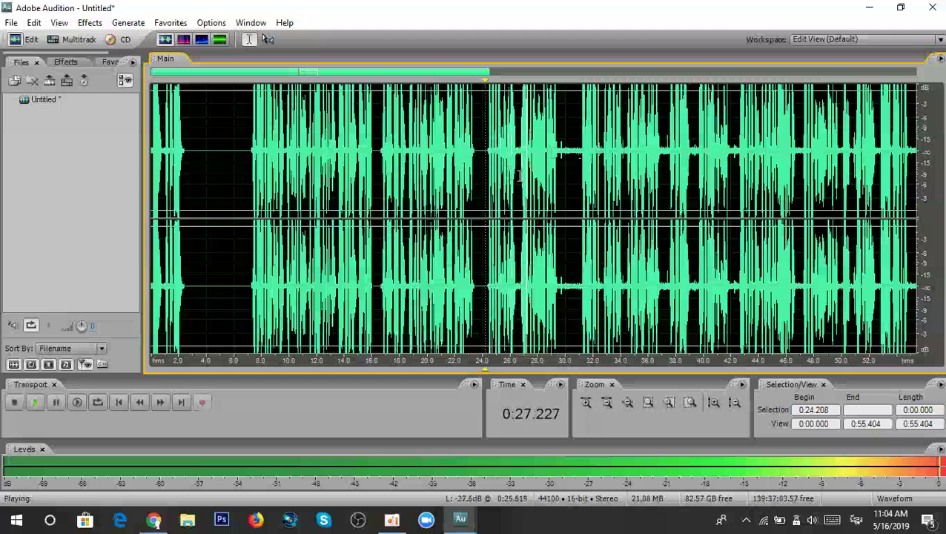
scroll(533, 172, "up", 2)
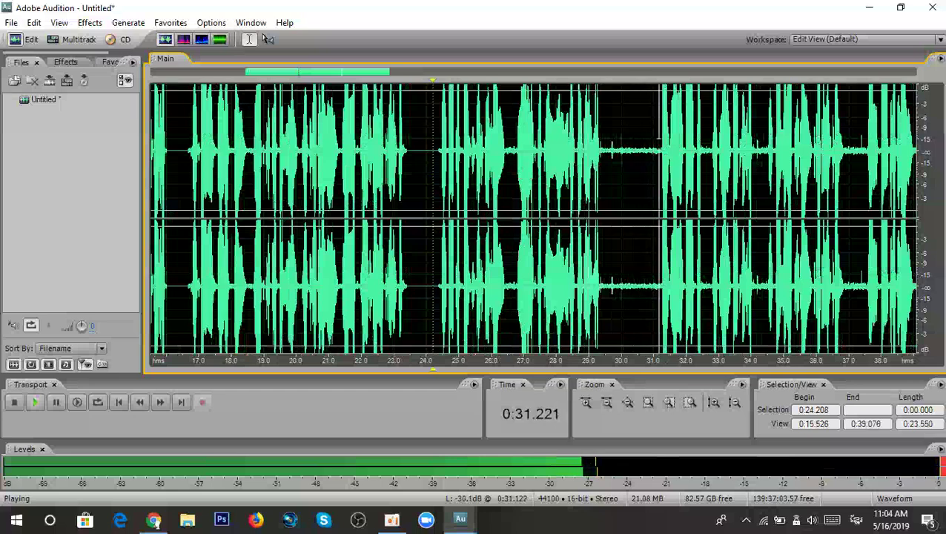
key("space")
scroll(468, 155, "up", 2)
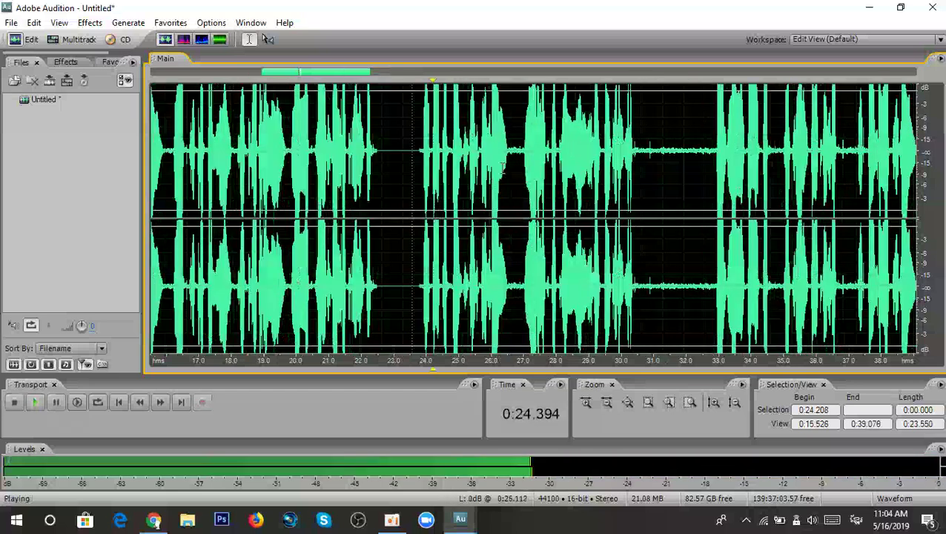
left_click_drag(529, 157, 522, 154)
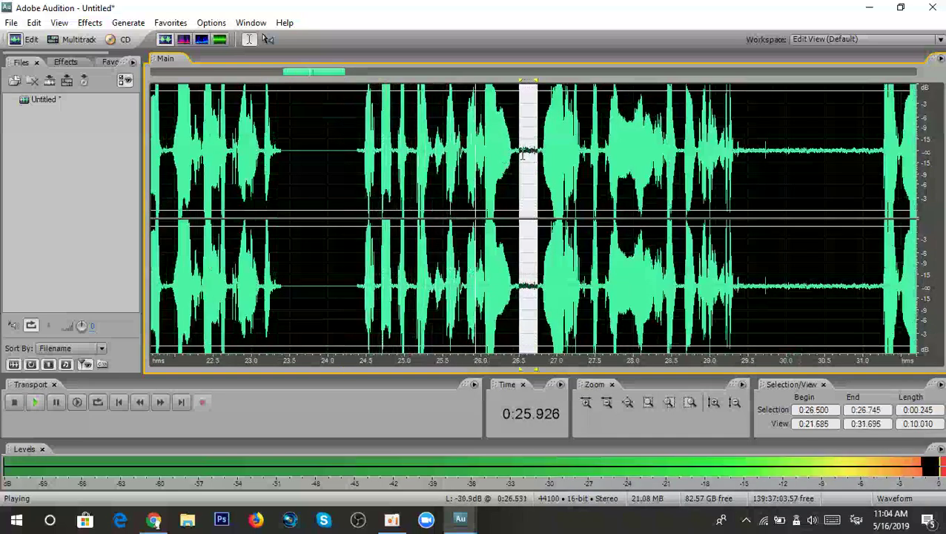
key("space")
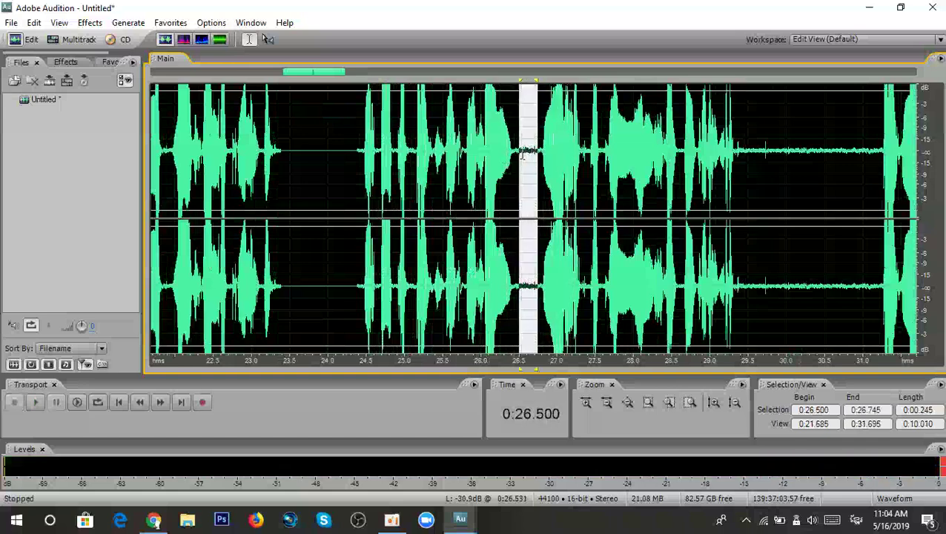
key("Delete")
Replay the recording from 0:25.755 and again from 0:25.541 to check the join.
scroll(477, 148, "down", 2)
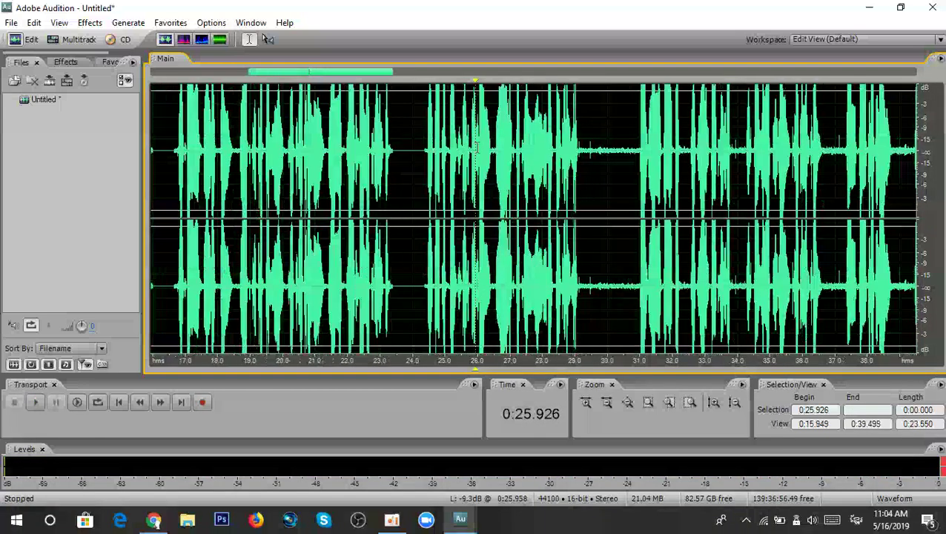
key("space")
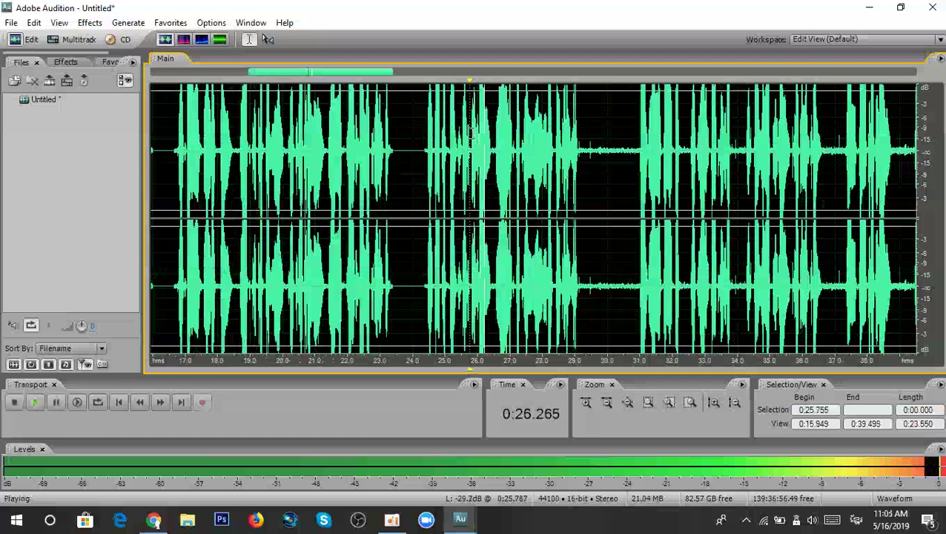
key("space")
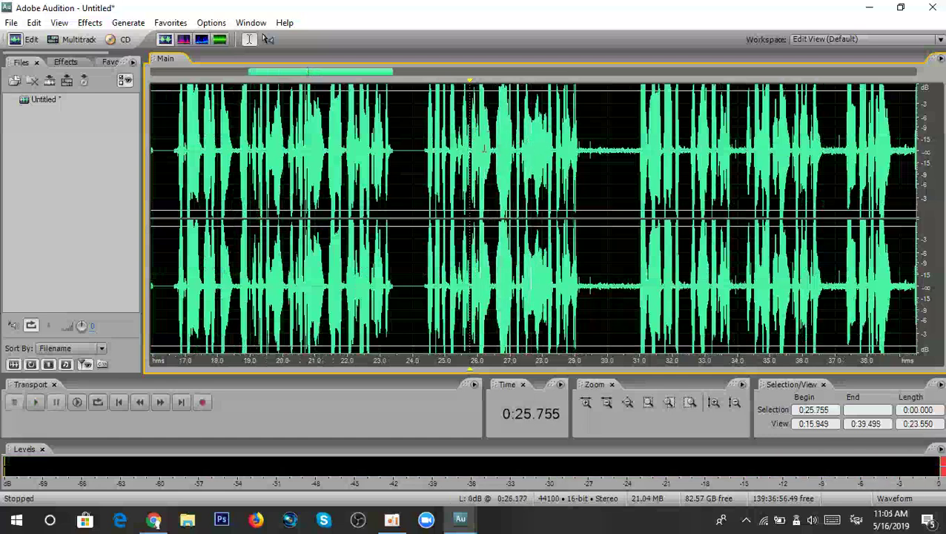
key("space")
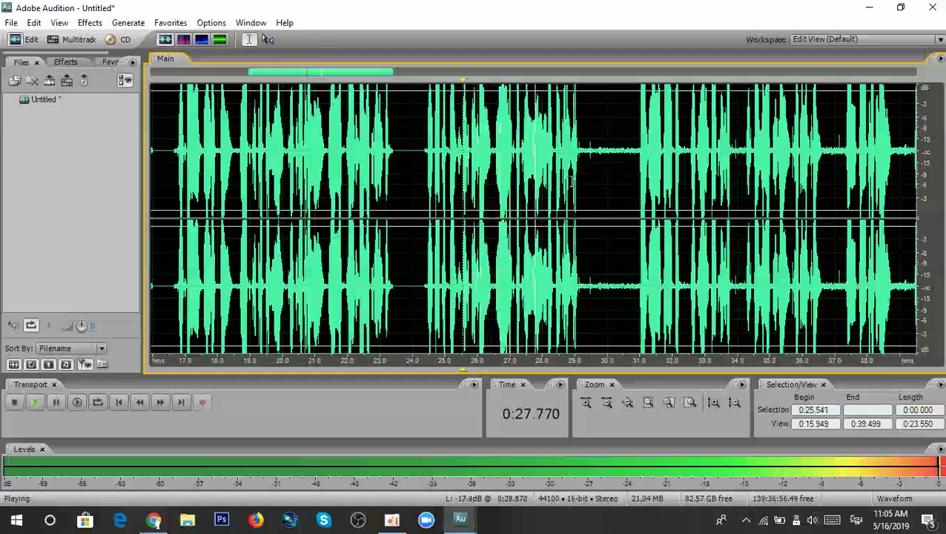
Silence the background noise in the long pause from 0:29.094 to 0:31.000.
scroll(586, 180, "up", 2)
scroll(585, 181, "up", 1)
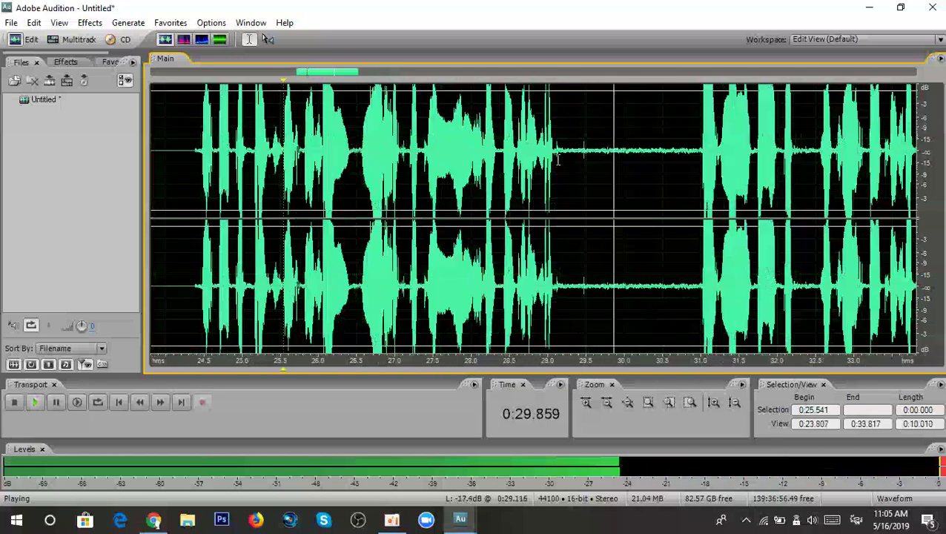
key("space")
left_click_drag(556, 155, 700, 162)
left_click_drag(621, 116, 615, 241)
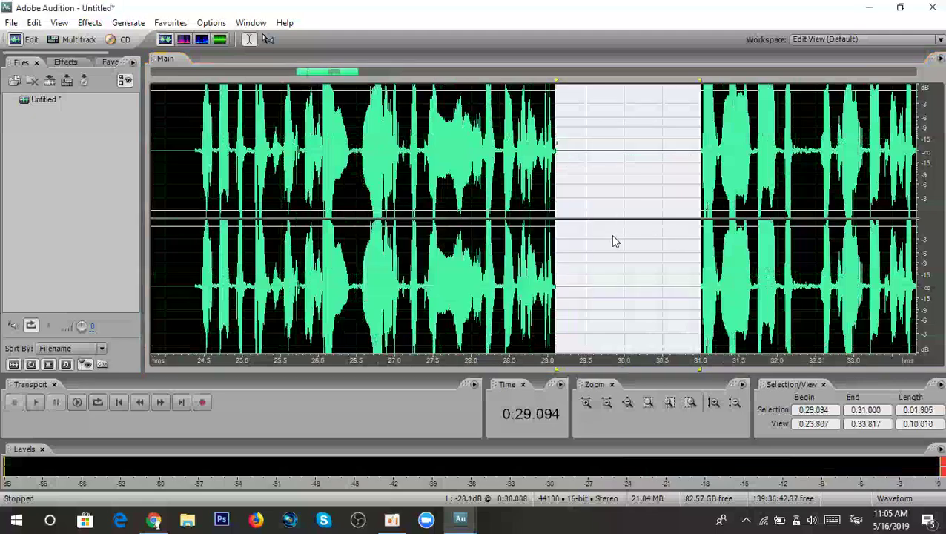
Play on from 0:30.832, and shorten the silent pause by deleting 0:29.199 to 0:30.903.
left_click(689, 156)
scroll(688, 157, "down", 4)
key("space")
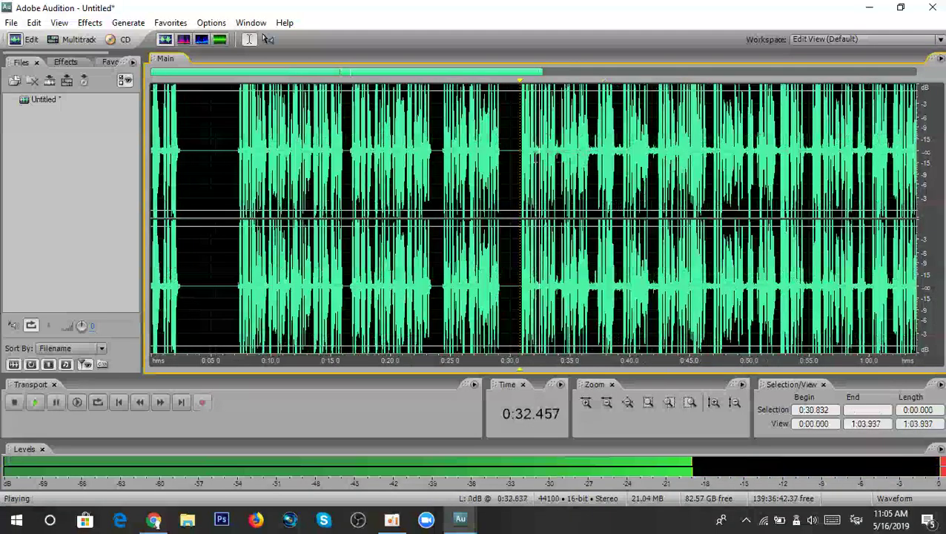
scroll(507, 154, "up", 4)
key("space")
left_click_drag(480, 154, 567, 161)
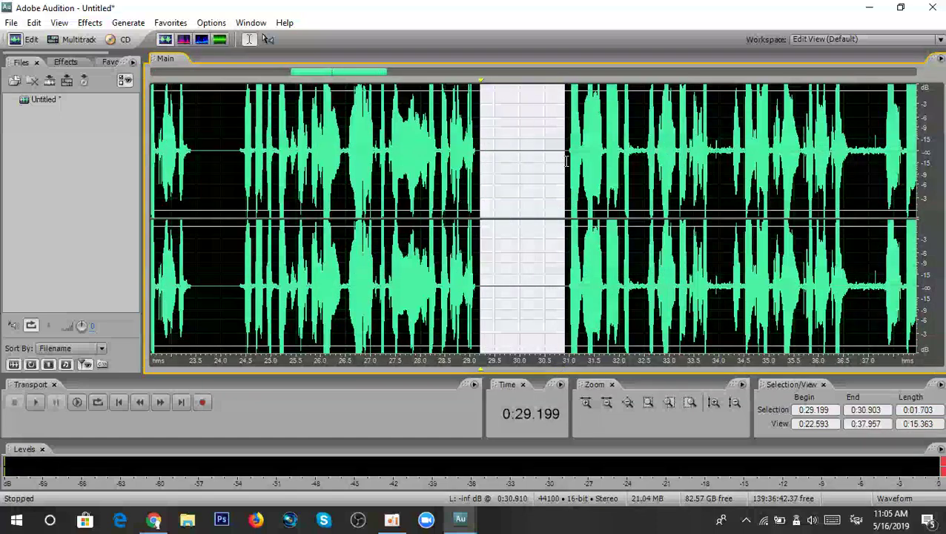
key("Delete")
Play the recording from 0:28.766 to check the shortened pause and the phrases that follow.
key("space")
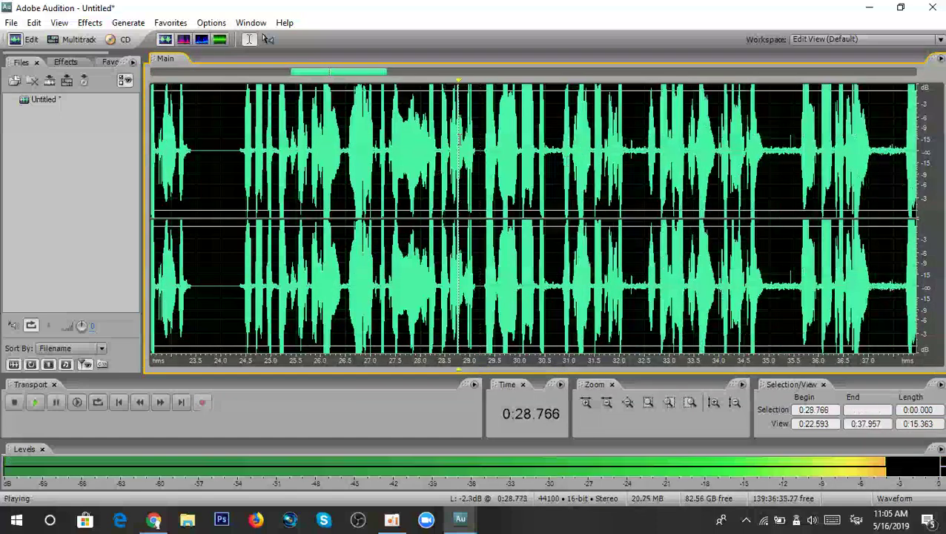
scroll(496, 136, "down", 1)
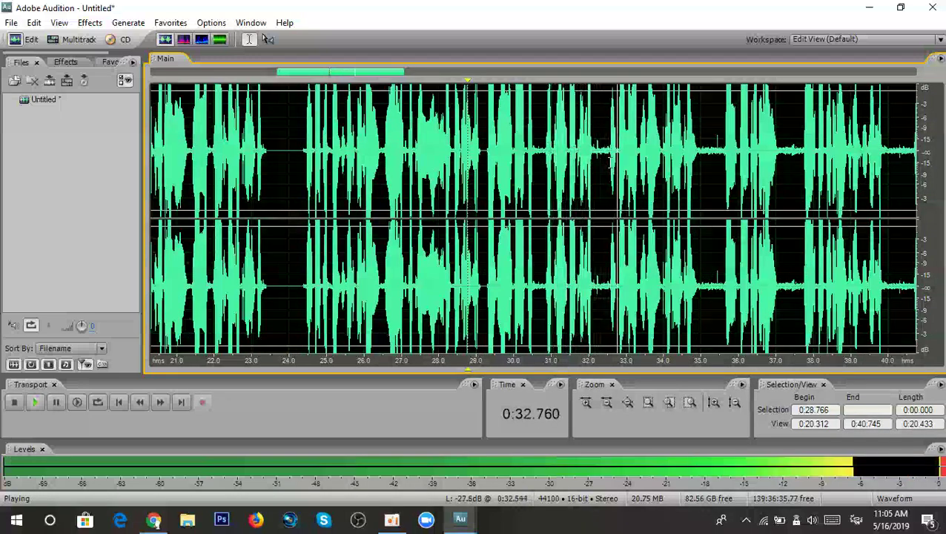
scroll(602, 163, "up", 1)
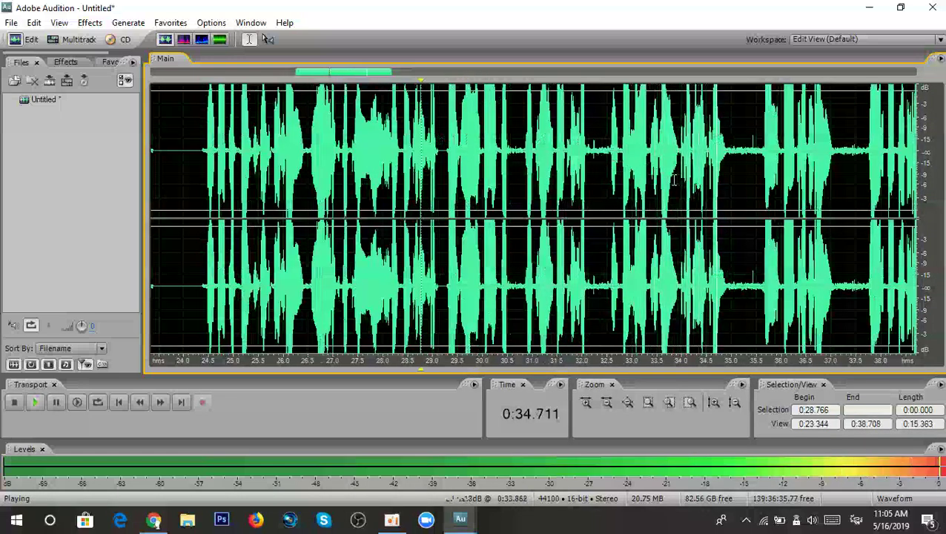
key("space")
scroll(589, 157, "up", 1)
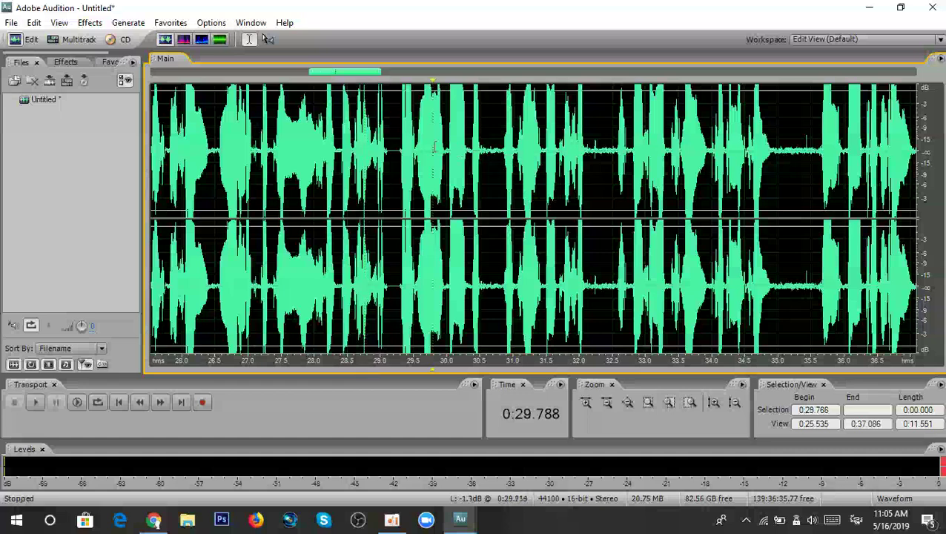
Play on from 0:29.788 and delete the bit of pause between 0:30.533 and 0:30.682.
scroll(434, 148, "down", 2)
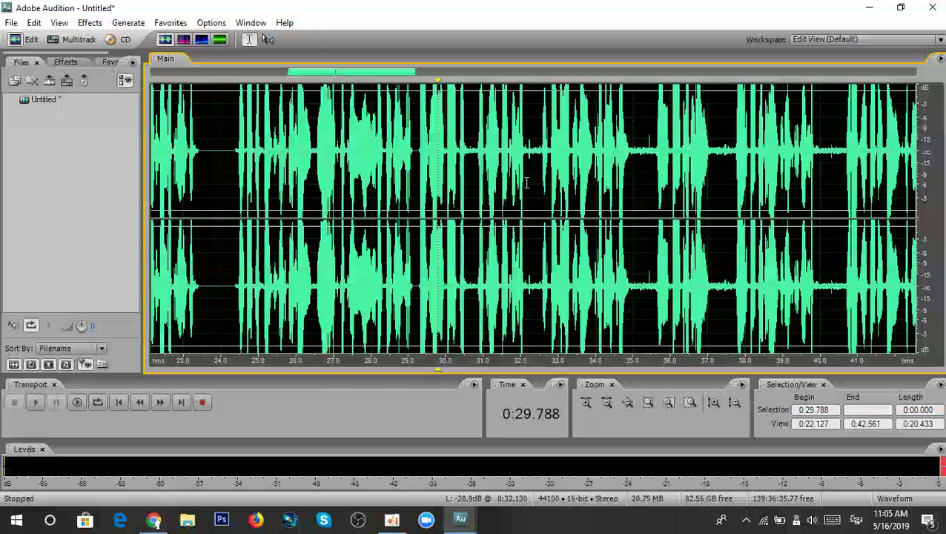
key("space")
scroll(459, 170, "up", 4)
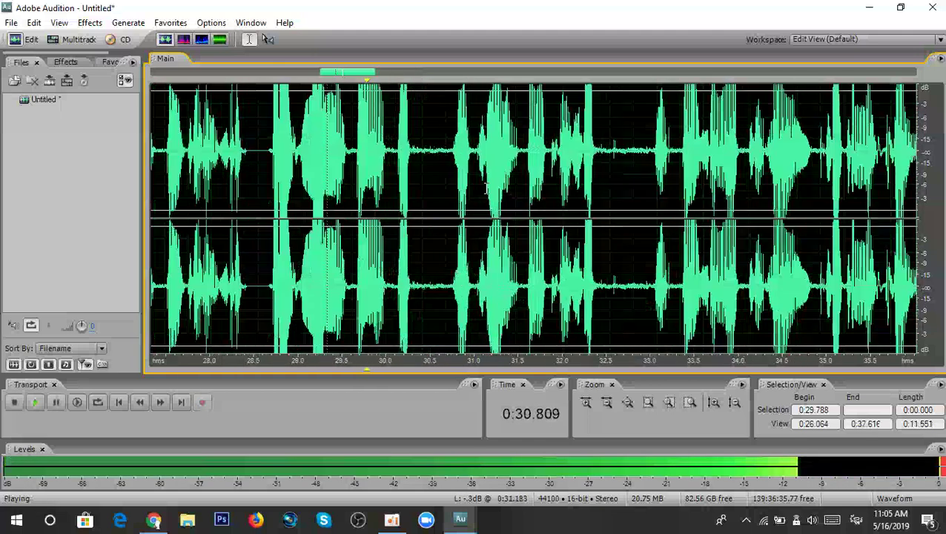
key("space")
left_click_drag(414, 152, 435, 146)
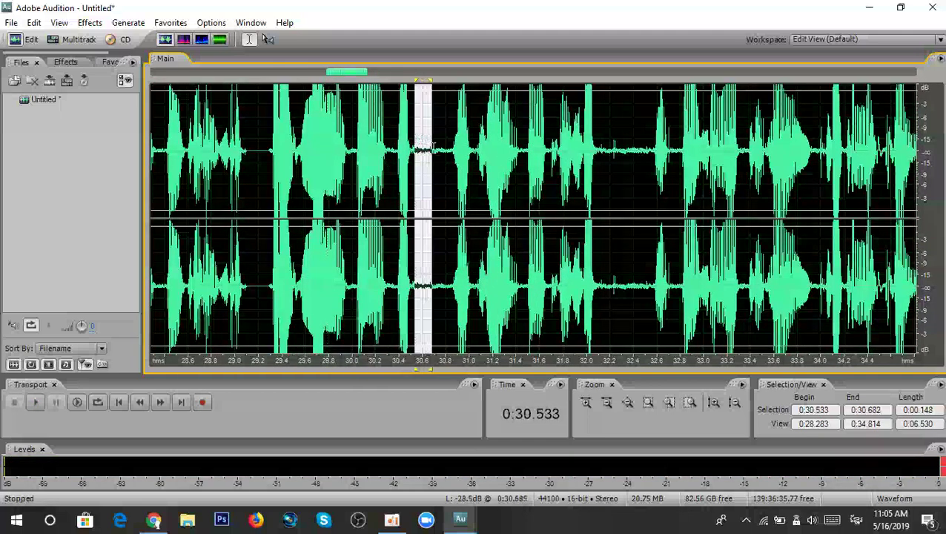
key("Delete")
Replay from 0:30.200 and shorten the next pause by deleting the noise that starts at 0:31.934.
key("space")
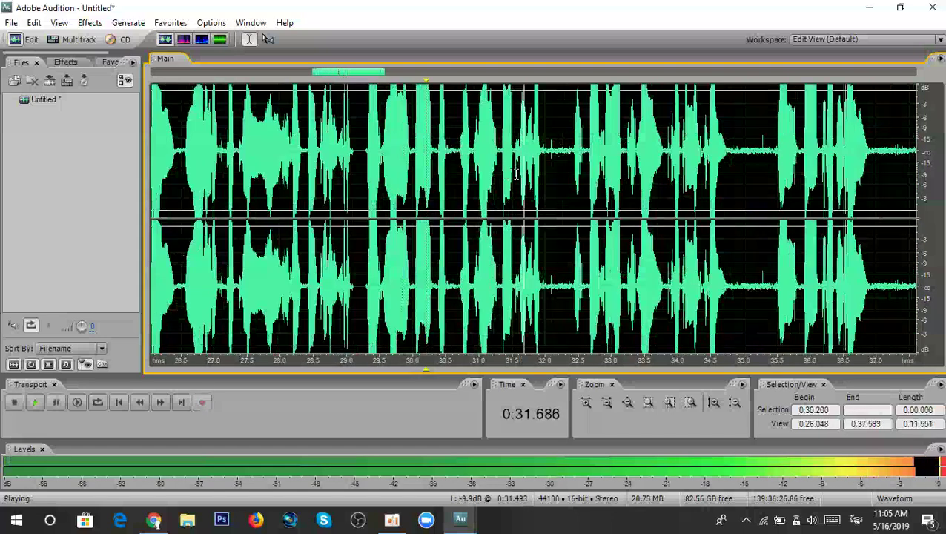
scroll(541, 167, "up", 3)
key("space")
left_click_drag(518, 146, 577, 148)
key("Delete")
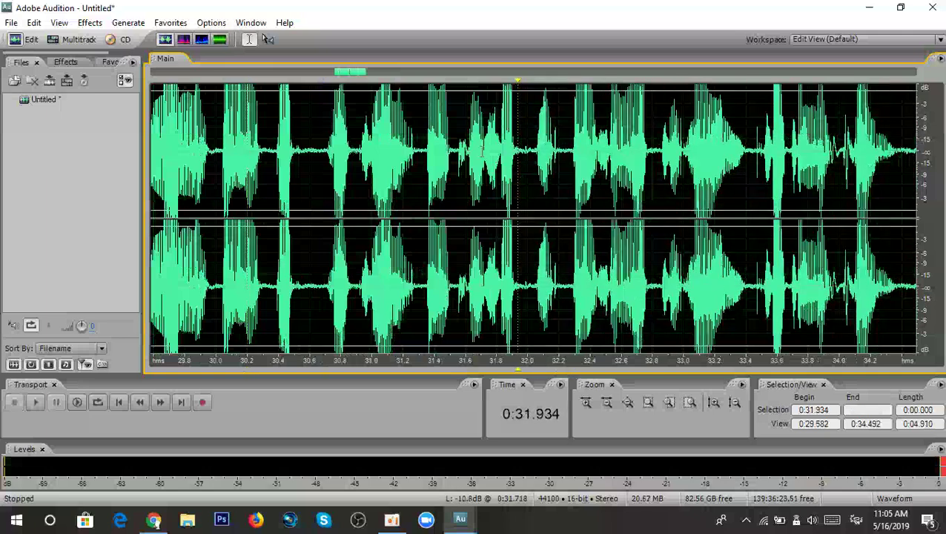
Play on from 0:31.600 and delete the passage from 0:34.406 to 0:37.158.
key("space")
scroll(487, 148, "down", 3)
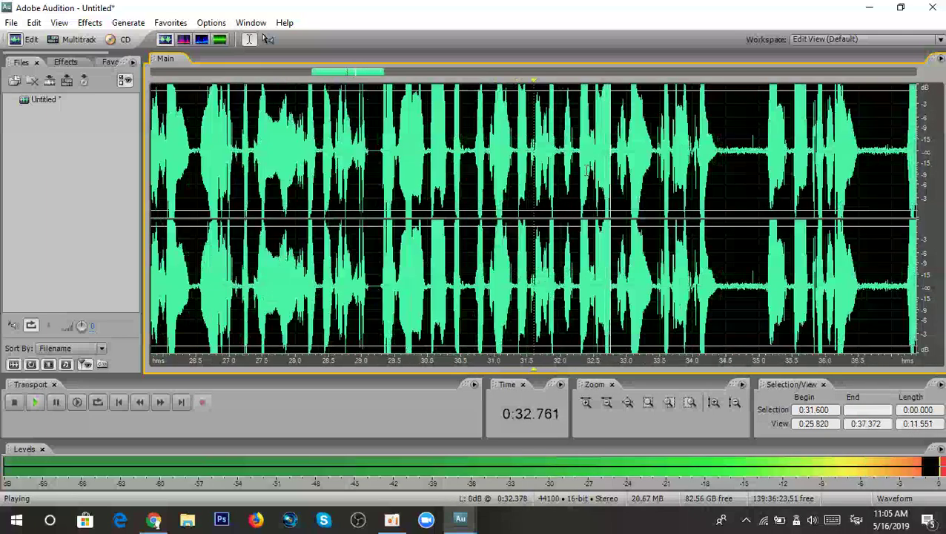
scroll(683, 169, "down", 1)
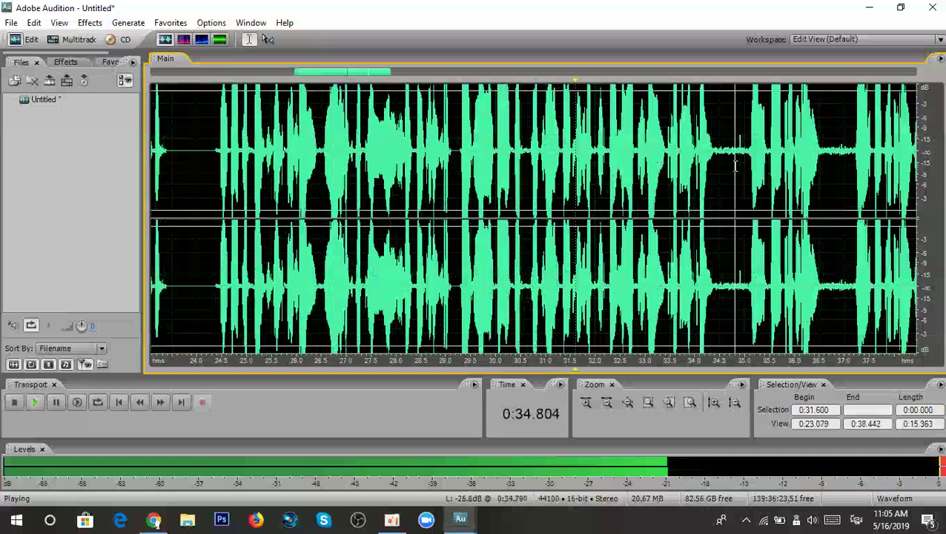
left_click_drag(715, 144, 851, 149)
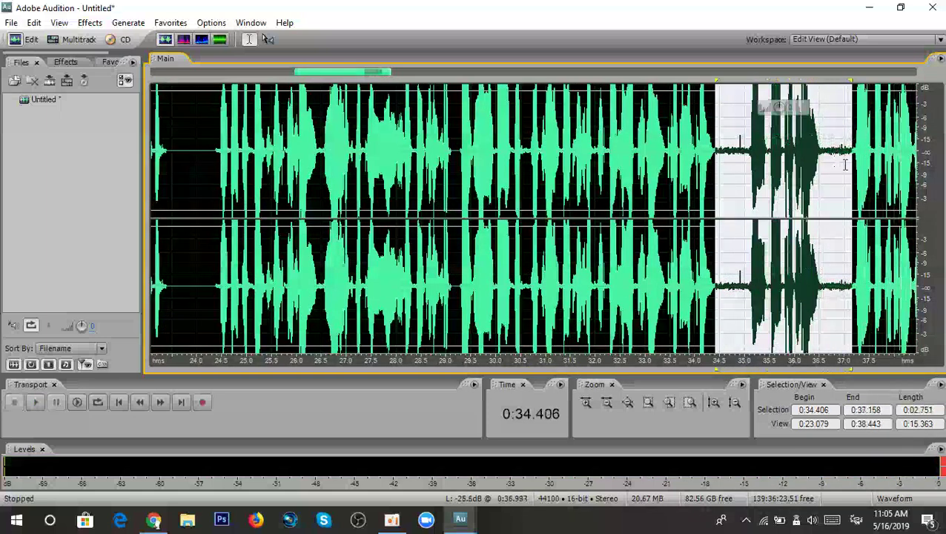
Play the join from 0:34.453 and silence the background noise between 0:36.600 and 0:37.313.
scroll(451, 153, "down", 5)
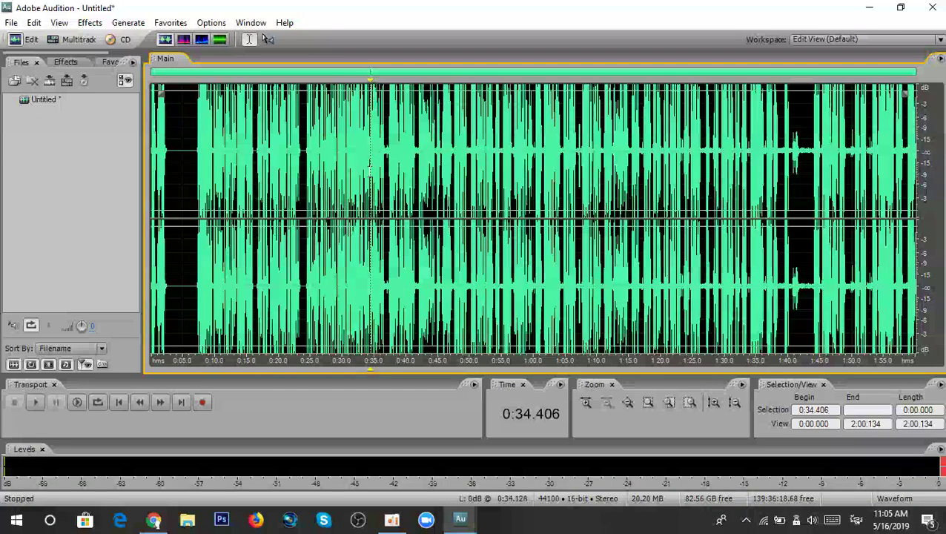
scroll(369, 170, "up", 8)
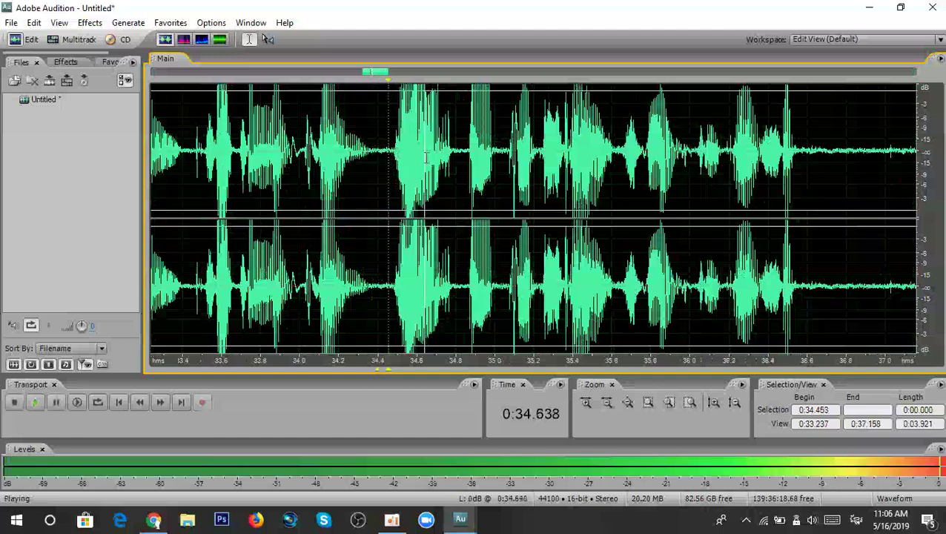
scroll(427, 163, "down", 1)
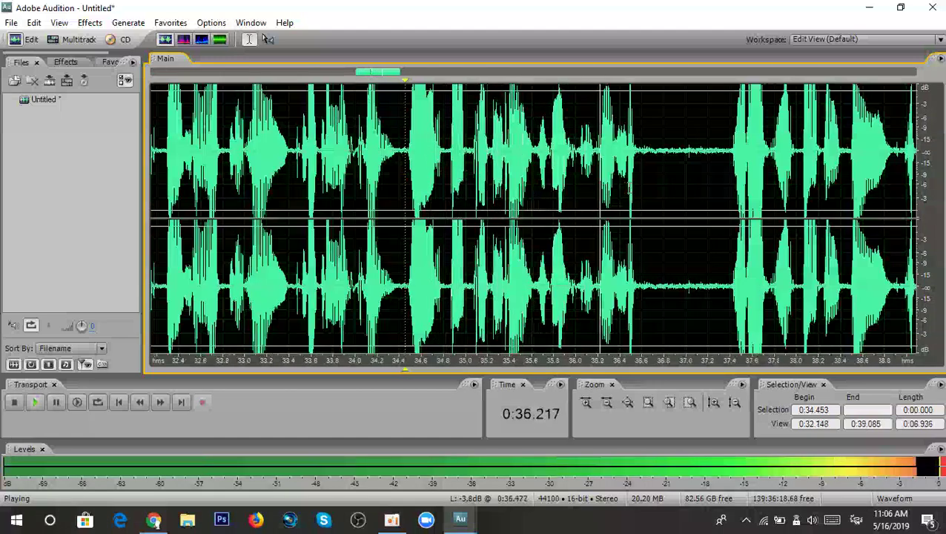
left_click_drag(639, 151, 720, 151)
key("space")
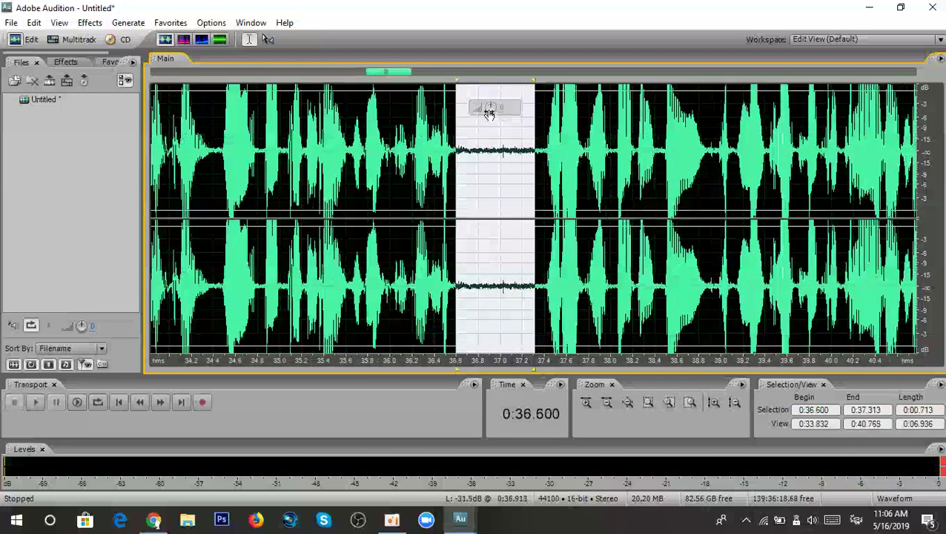
left_click(523, 146)
scroll(540, 158, "down", 3)
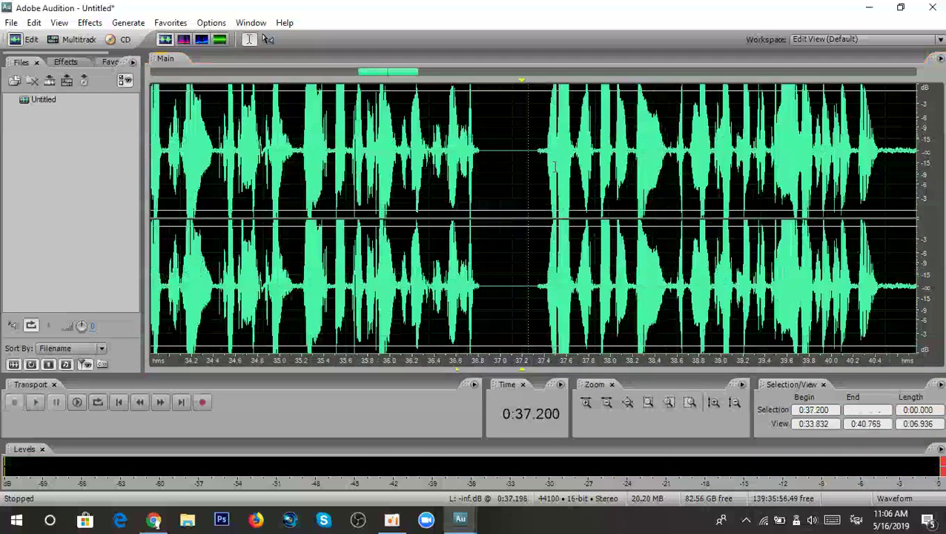
Play on from 0:37.200 and delete the pause between 0:41.500 and 0:42.000.
key("space")
scroll(591, 172, "down", 2)
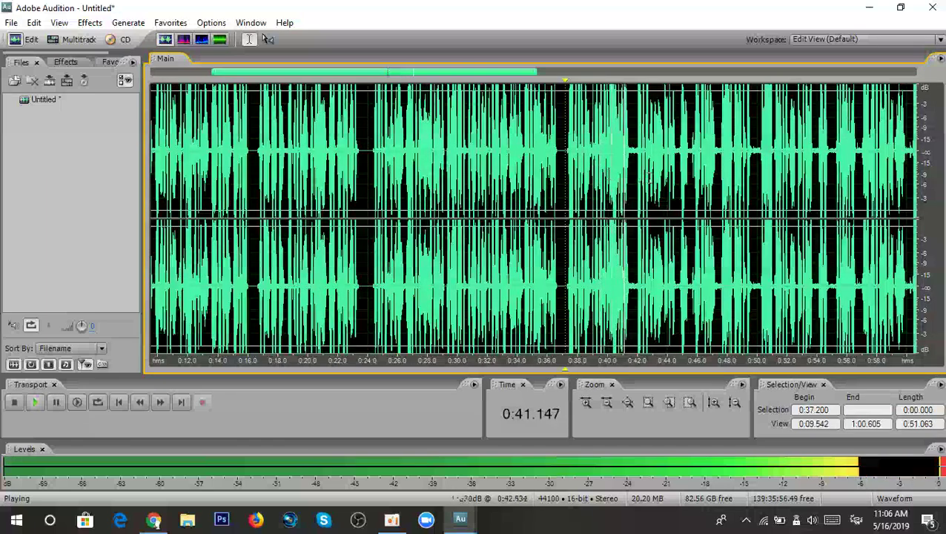
scroll(596, 172, "up", 2)
scroll(598, 172, "up", 2)
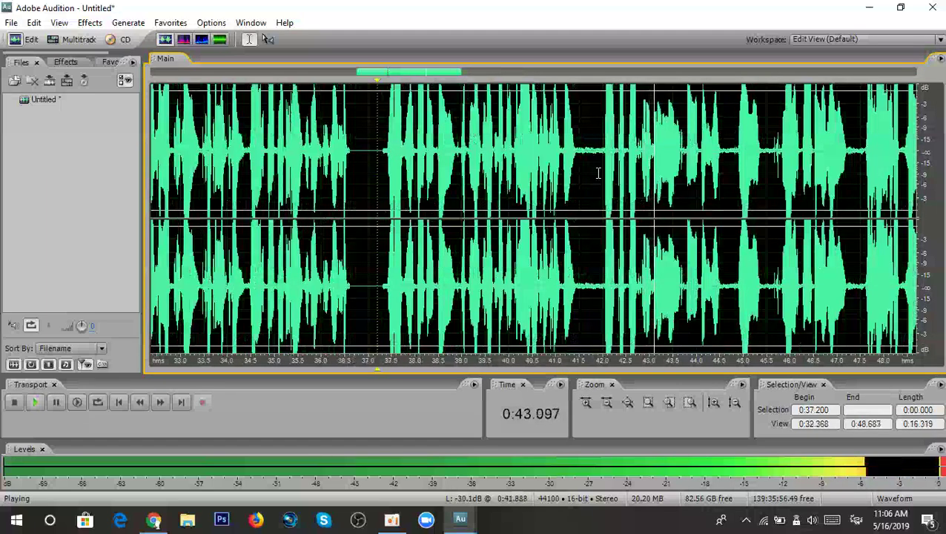
scroll(597, 172, "down", 1)
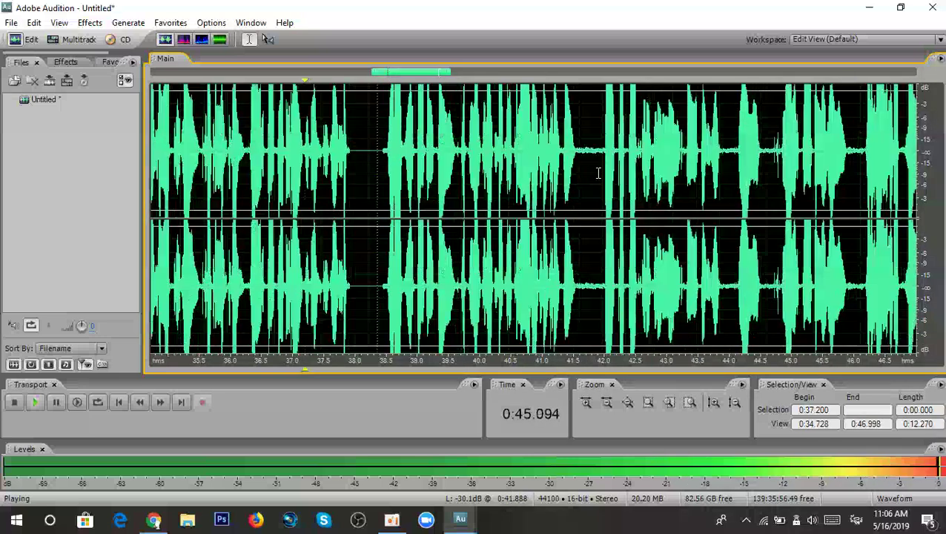
key("space")
scroll(540, 155, "up", 1)
left_click_drag(521, 144, 553, 141)
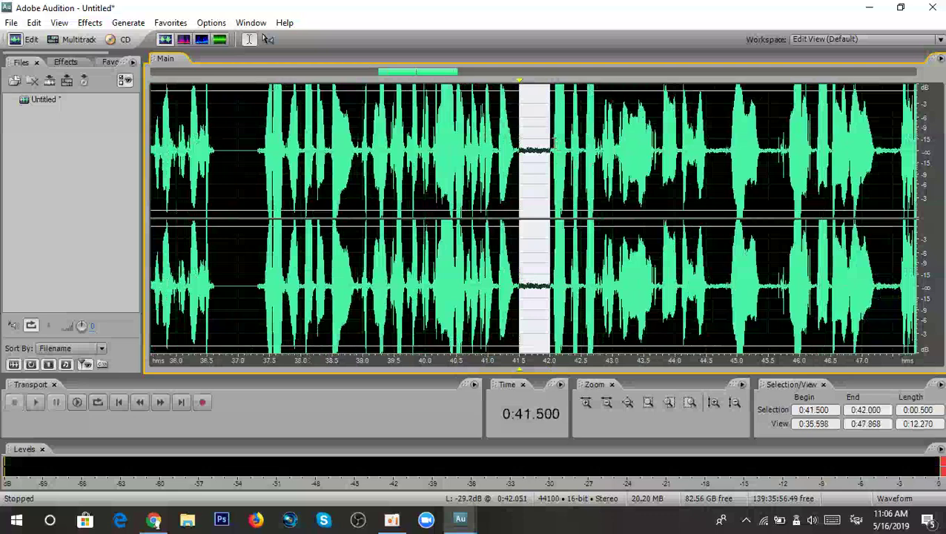
key("Delete")
Replay the speech from 0:40.773, 0:43.000, 0:42.500 and 0:42.774 to locate the start and end of the unwanted passage.
left_click(474, 141)
key("space")
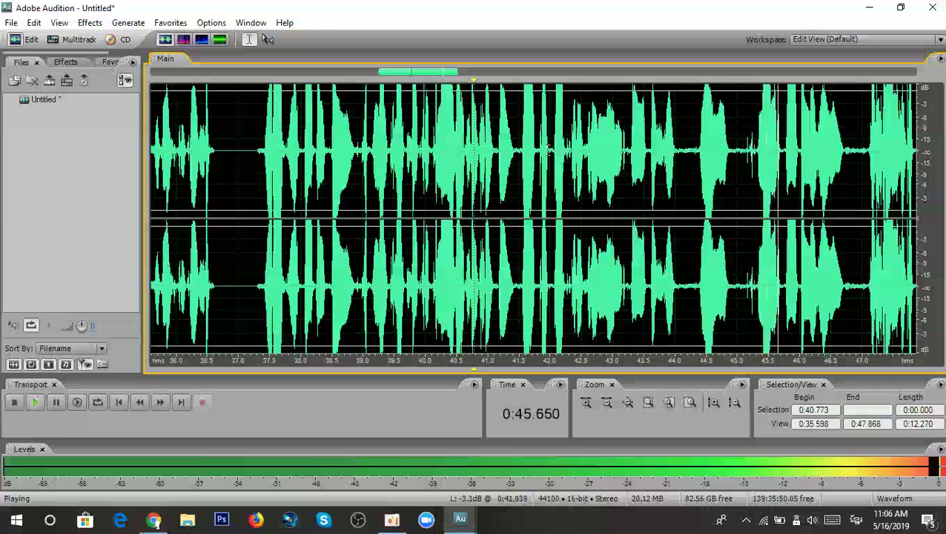
left_click(606, 138)
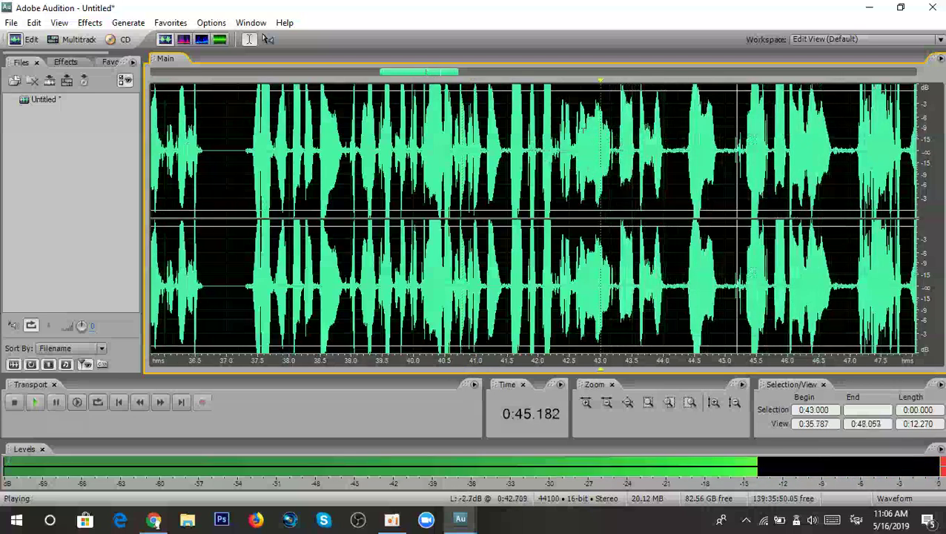
left_click(570, 138)
scroll(571, 134, "up", 2)
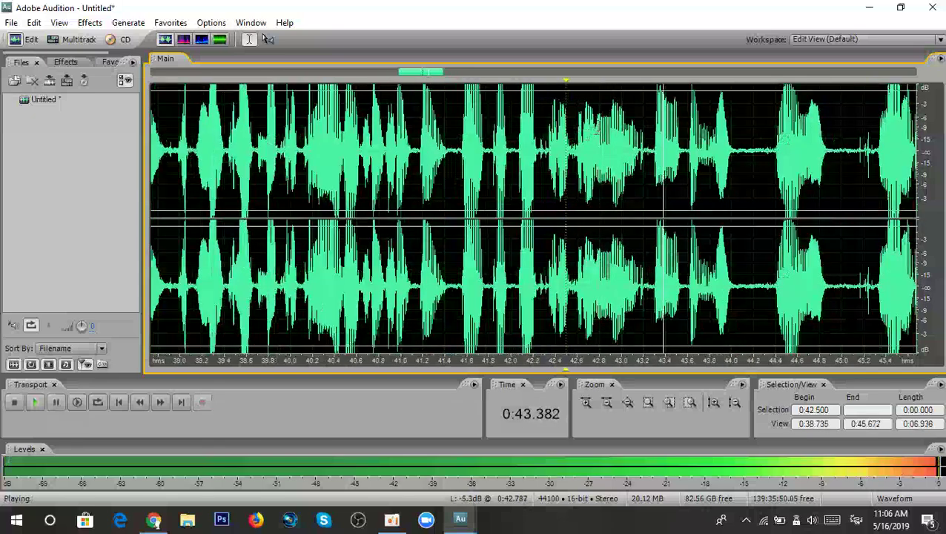
scroll(632, 173, "down", 1)
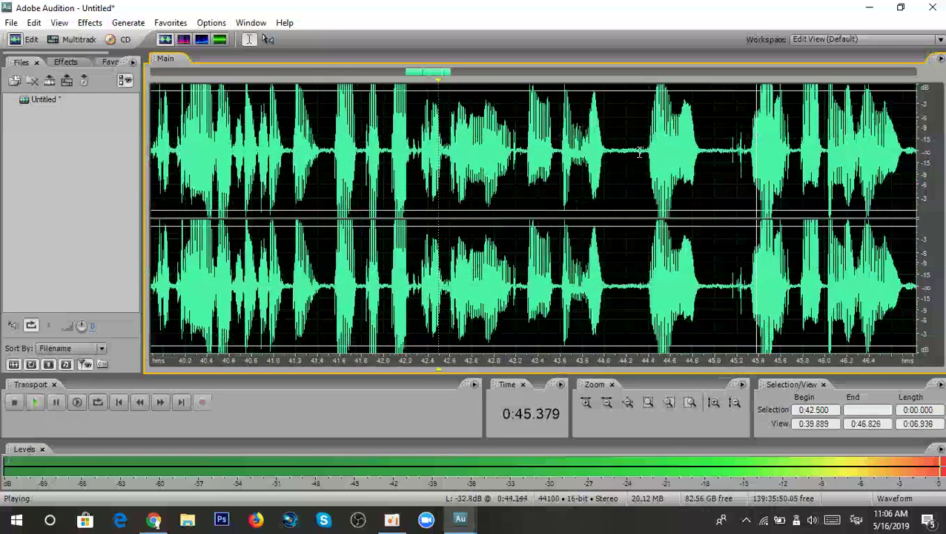
key("space")
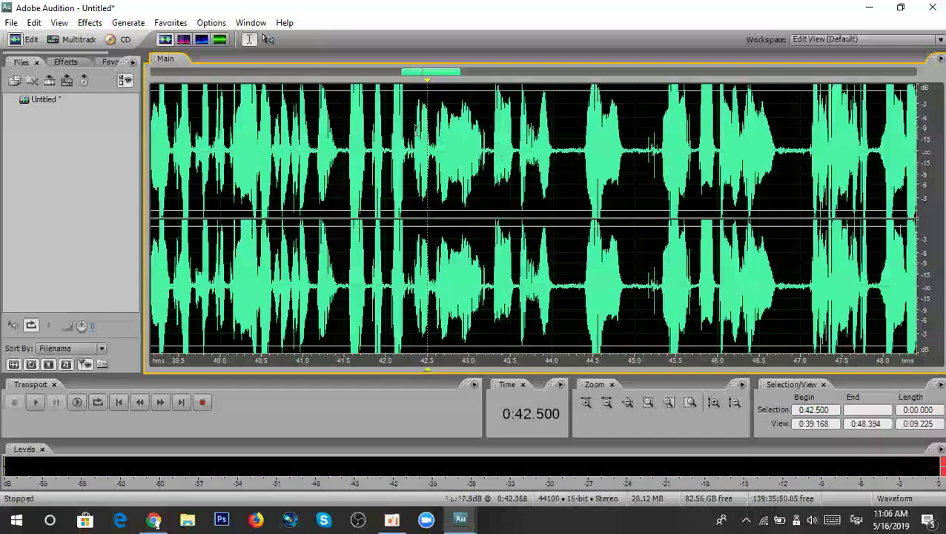
key("space")
left_click(435, 141)
key("space")
left_click(450, 129)
key("space")
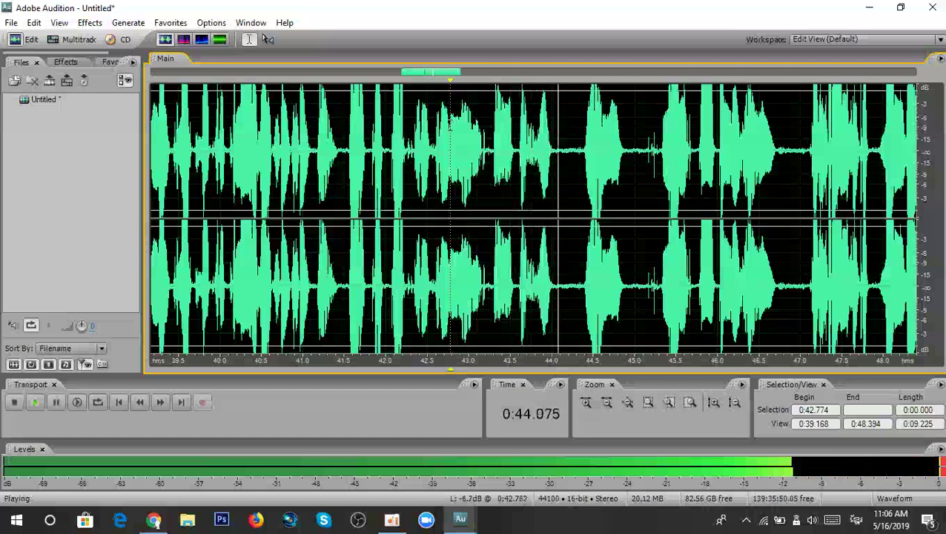
Try deleting the passage from 0:42.758 to 0:45.282, play the join from 0:42.053 and undo the cut.
left_click_drag(449, 129, 656, 152)
key("space")
key("Delete")
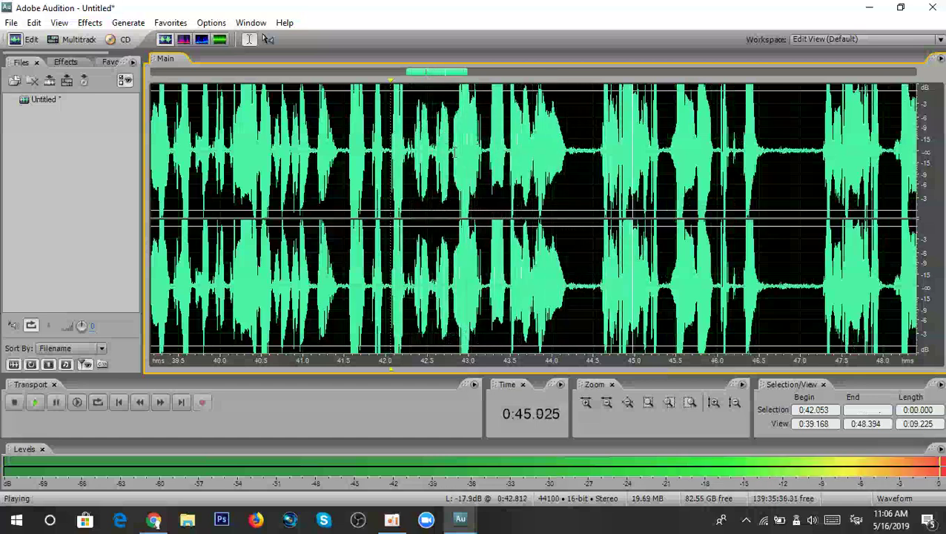
key("space")
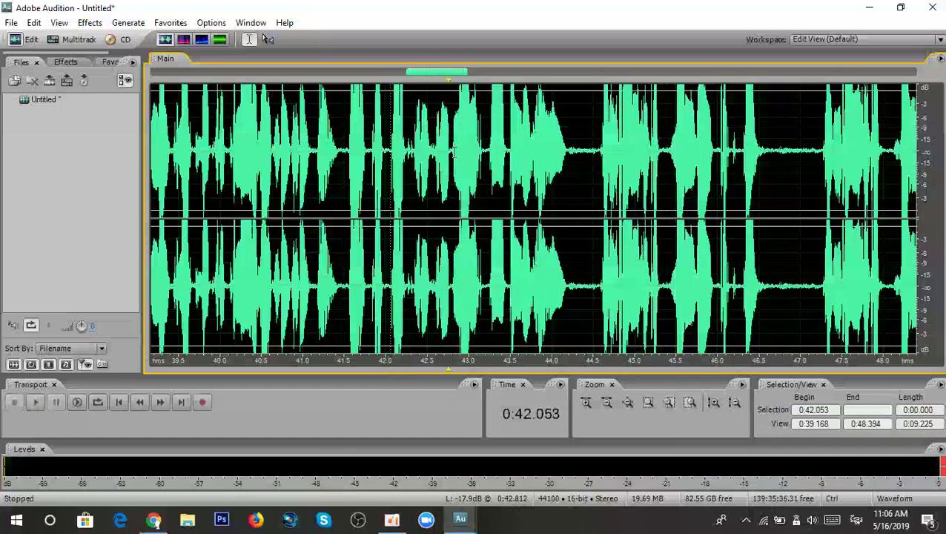
left_click_drag(454, 153, 634, 159)
scroll(404, 219, "up", 1)
key("space")
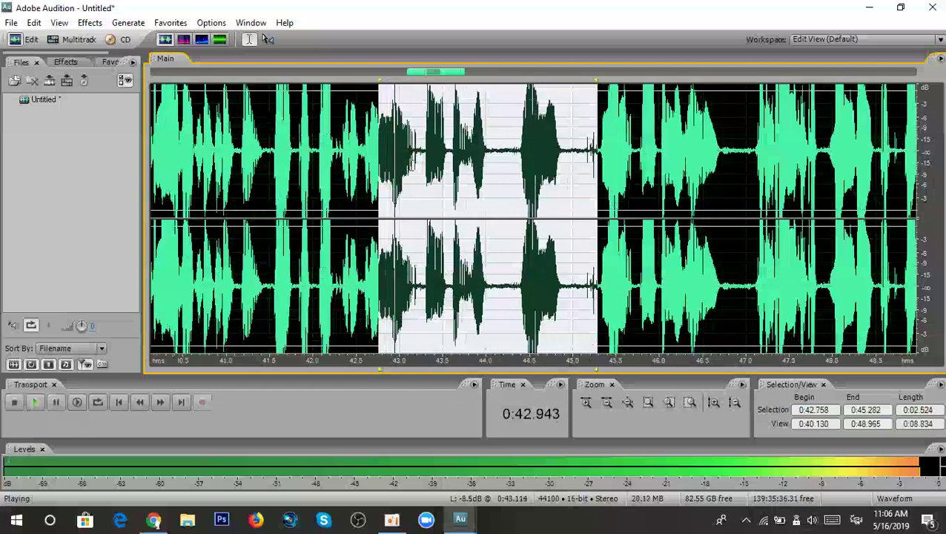
Delete the passage from 0:43.174 to about 0:45.28 and play the join.
key("space")
left_click_drag(417, 142, 597, 148)
left_click(417, 152)
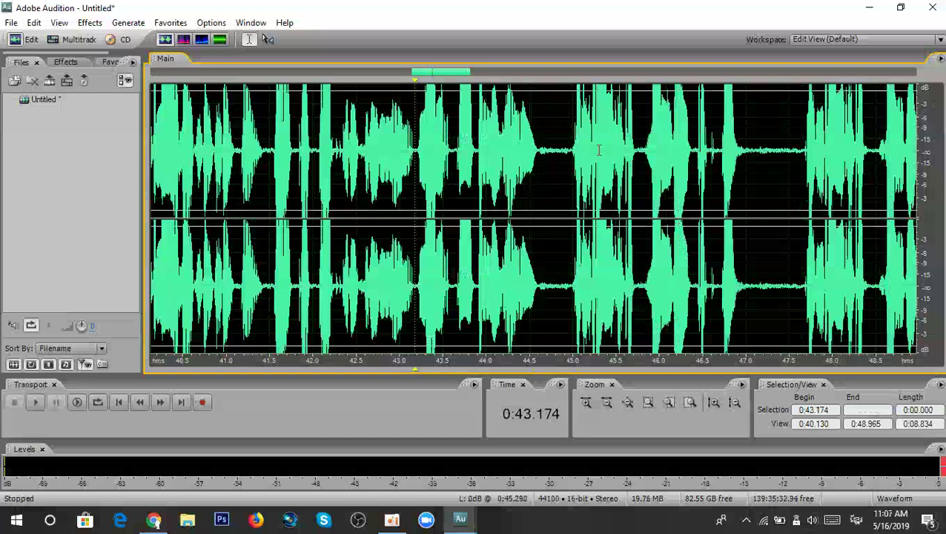
key("space")
key("space")
Try deleting the passage from 0:43.200 to 0:43.885, replay from 0:42.314 and undo the cut.
scroll(450, 156, "up", 1)
left_click(458, 147)
left_click_drag(498, 133, 393, 130)
key("Delete")
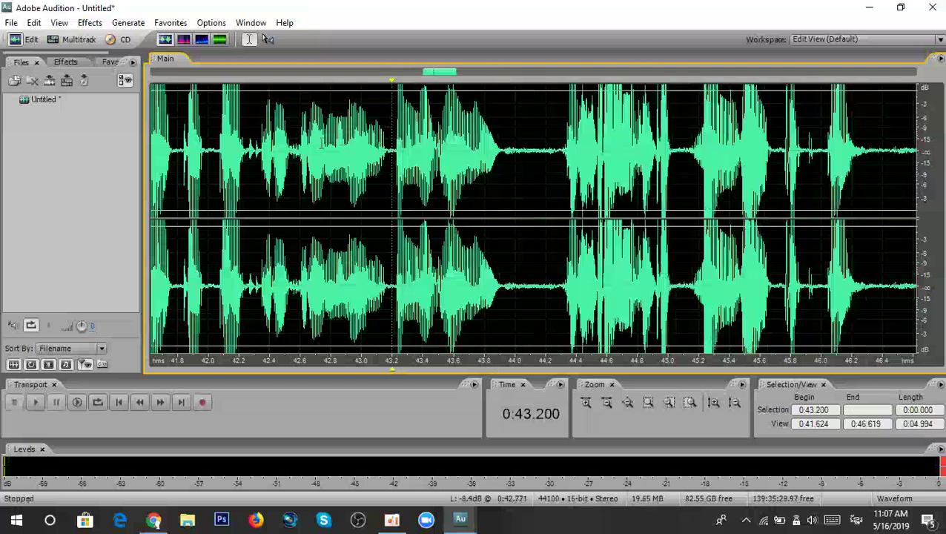
key("space")
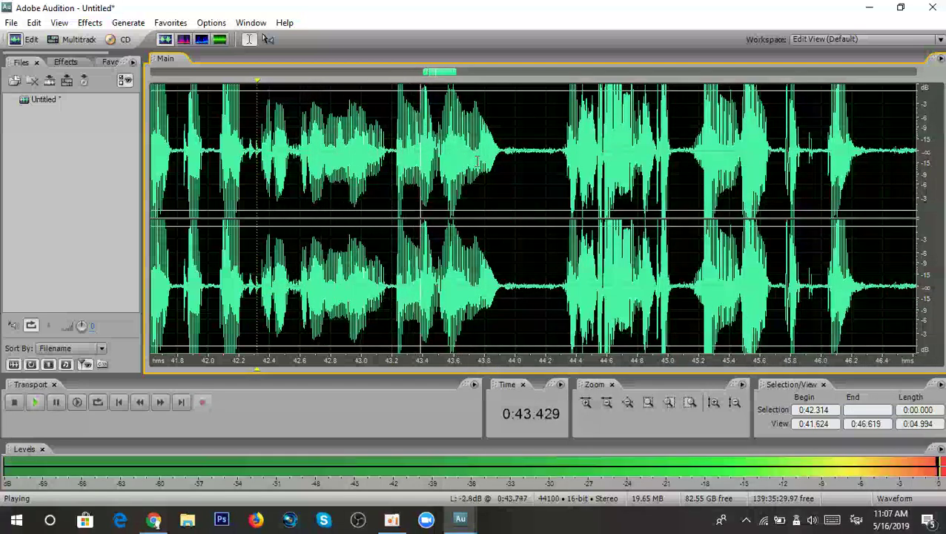
scroll(459, 167, "down", 1)
key("space")
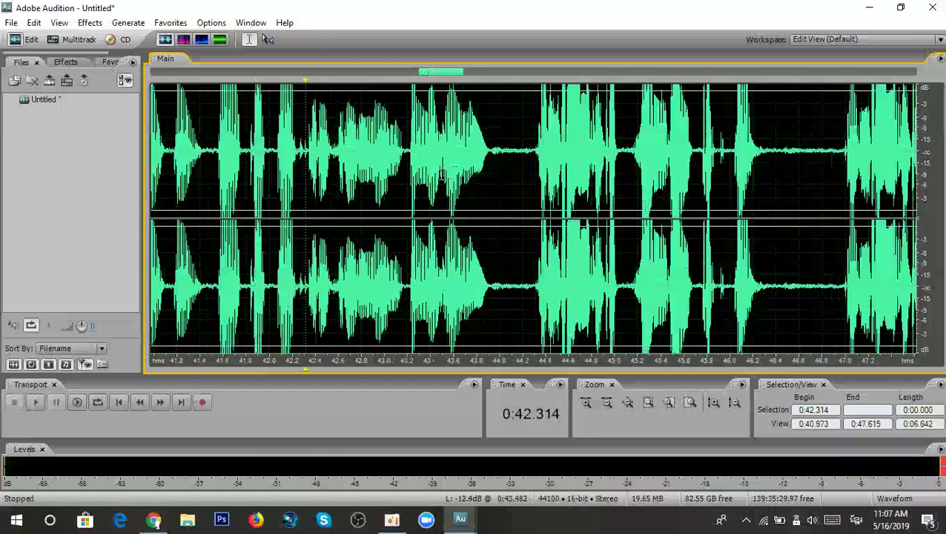
key("space")
key("space")
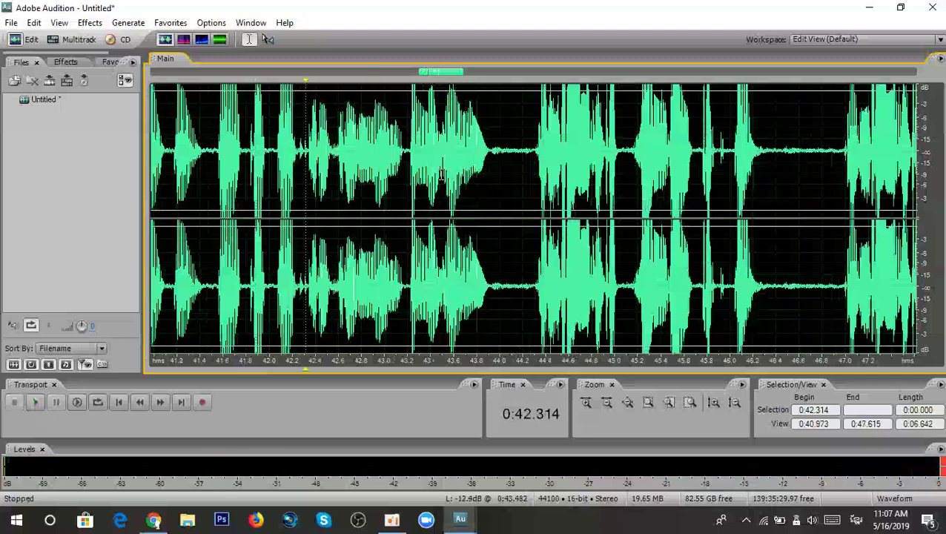
left_click_drag(407, 175, 487, 175)
key("space")
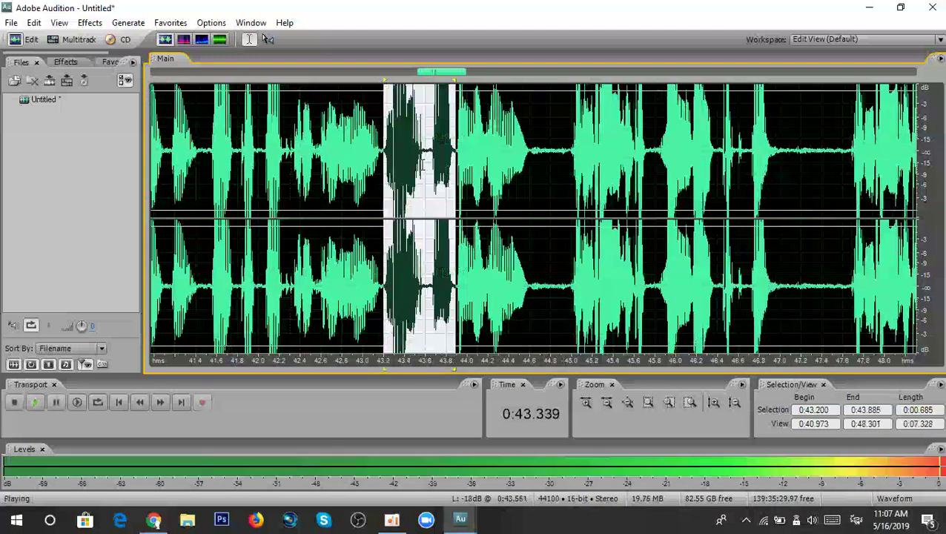
scroll(413, 163, "up", 1)
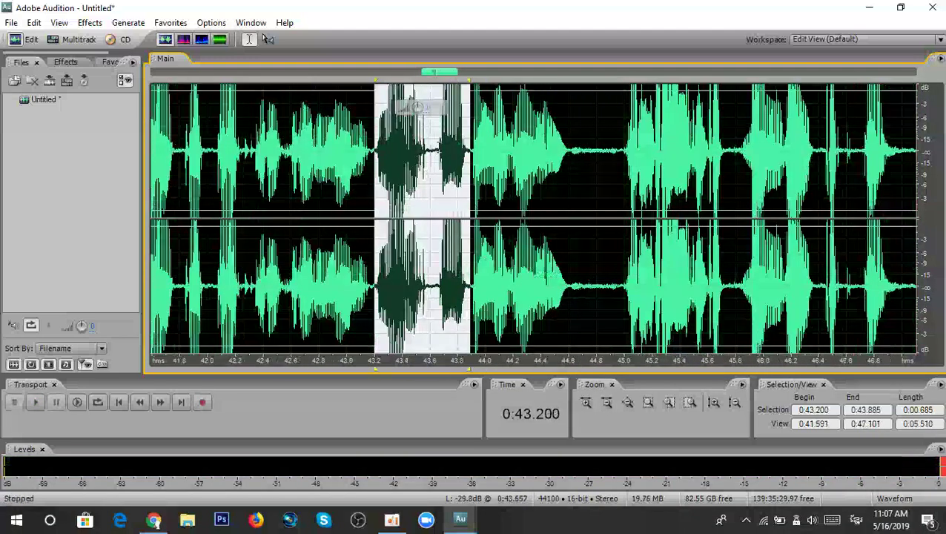
Play from 0:42.800 and delete the single word between 0:43.174 and about 0:43.63.
left_click(437, 147)
key("space")
key("space")
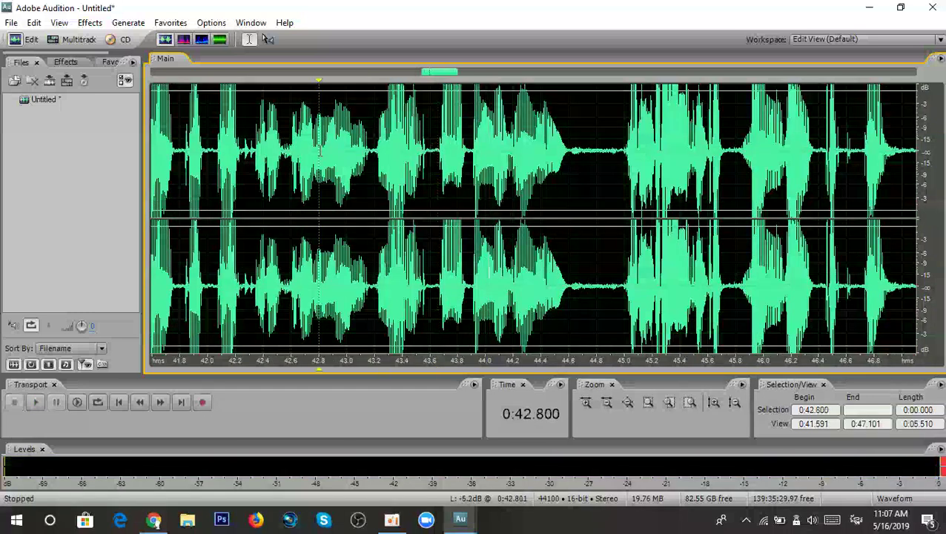
key("space")
key("space")
left_click_drag(371, 141, 434, 143)
Replay from 0:42.452 and lower the volume of the short burst from 0:43.200 to 0:43.442.
left_click(271, 152)
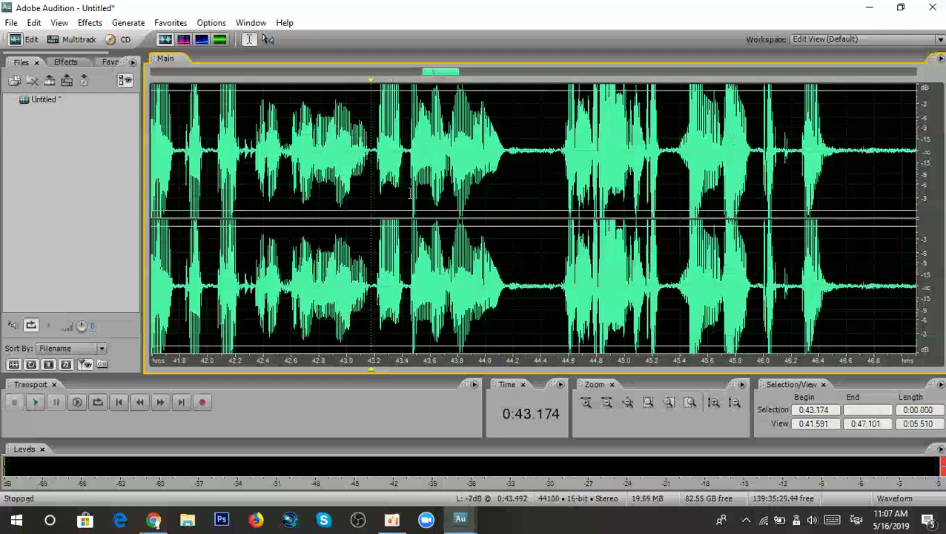
key("space")
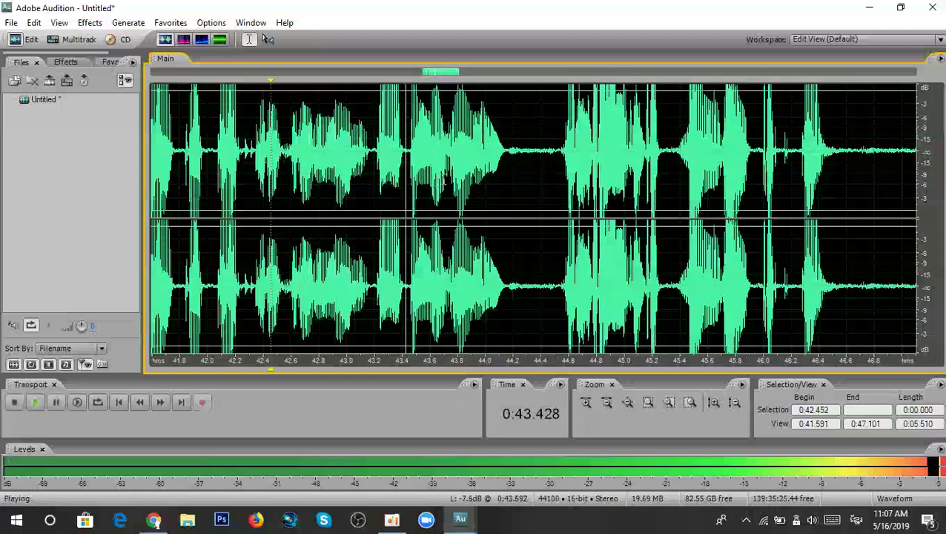
scroll(405, 182, "down", 2)
scroll(418, 180, "up", 2)
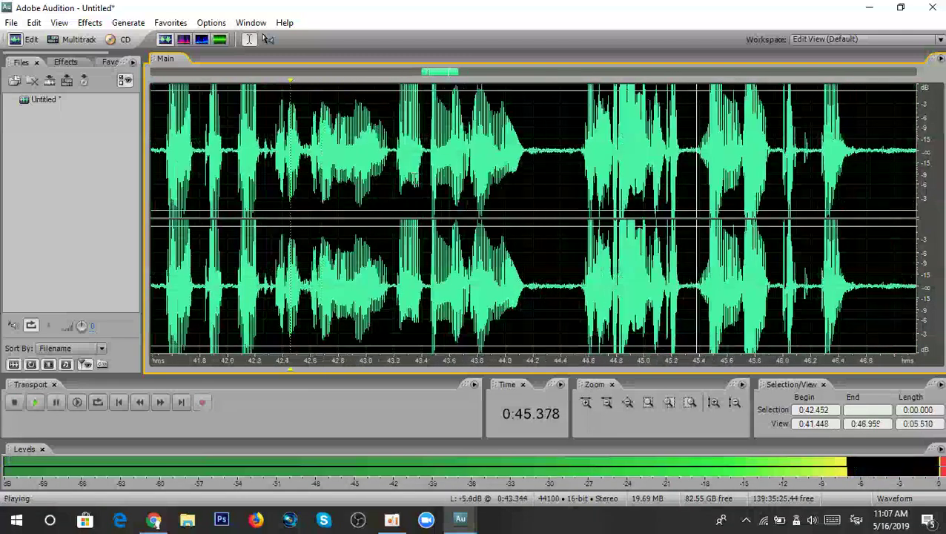
key("space")
left_click_drag(394, 149, 428, 136)
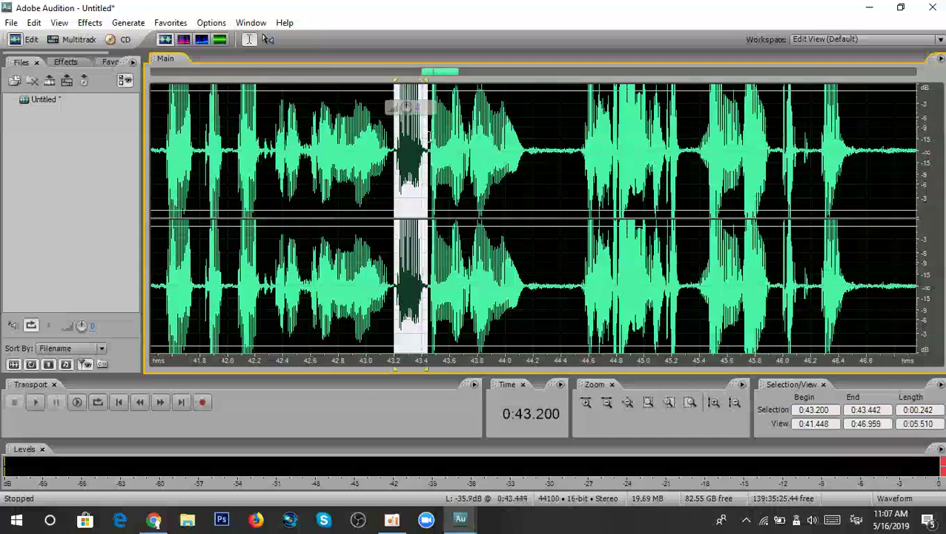
scroll(391, 149, "down", 2)
Replay the edited phrase from 0:42.701, 0:41.808 and 0:41.584 to check how the joins and the lowered part sound.
left_click(321, 140)
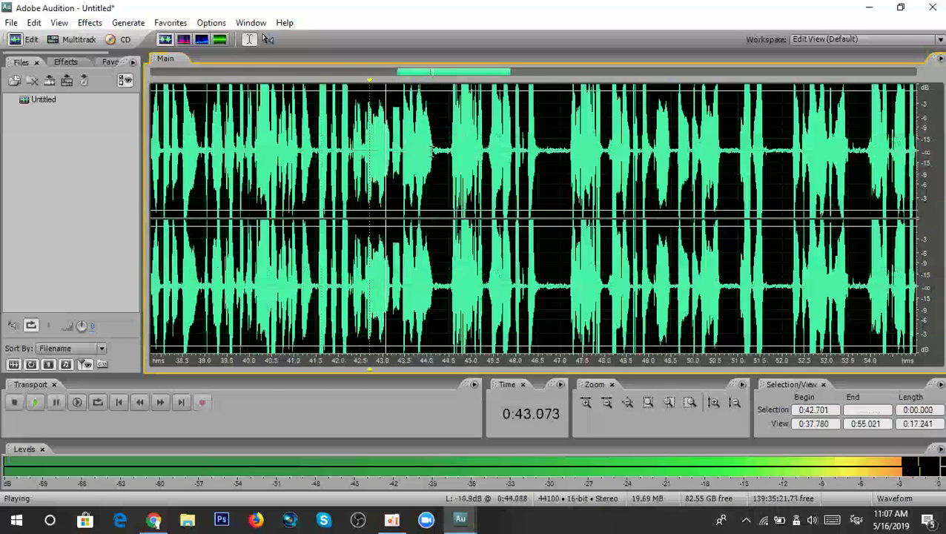
key("space")
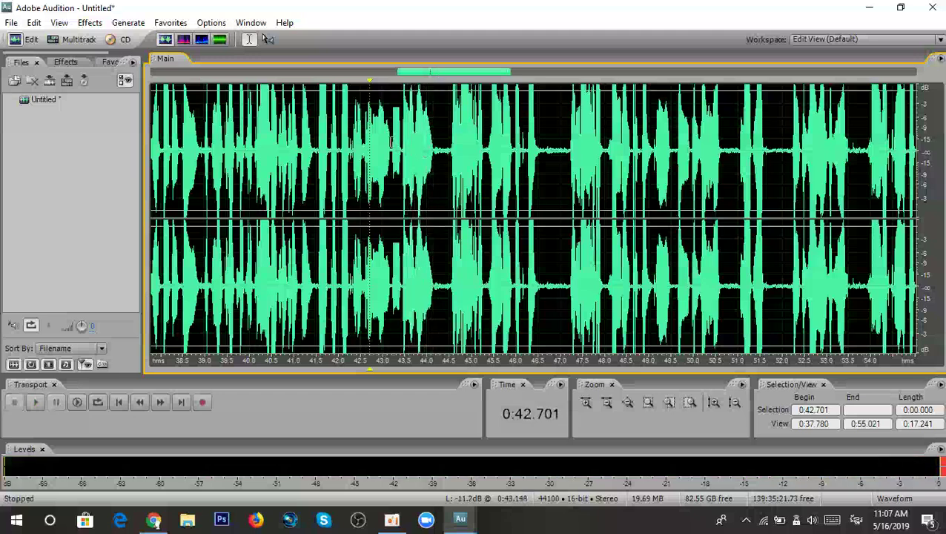
key("space")
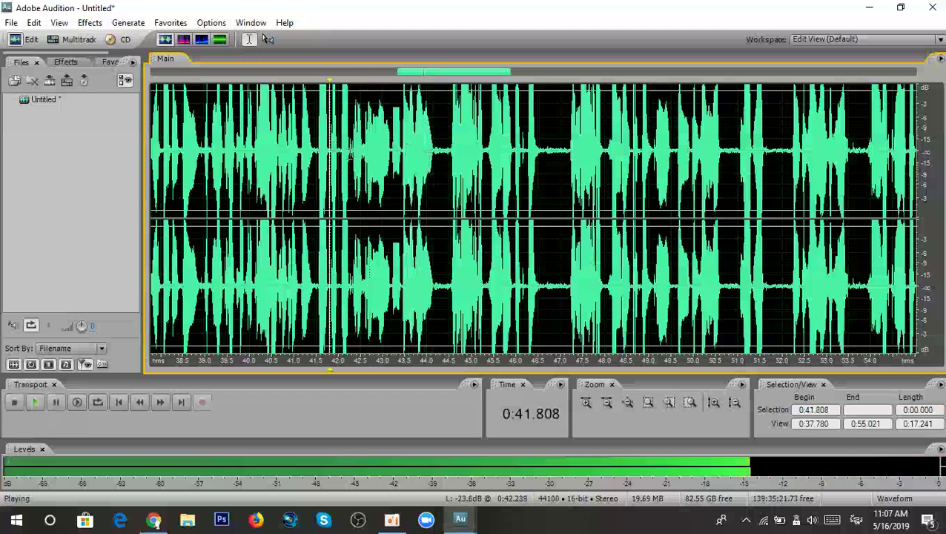
key("space")
scroll(352, 143, "down", 1)
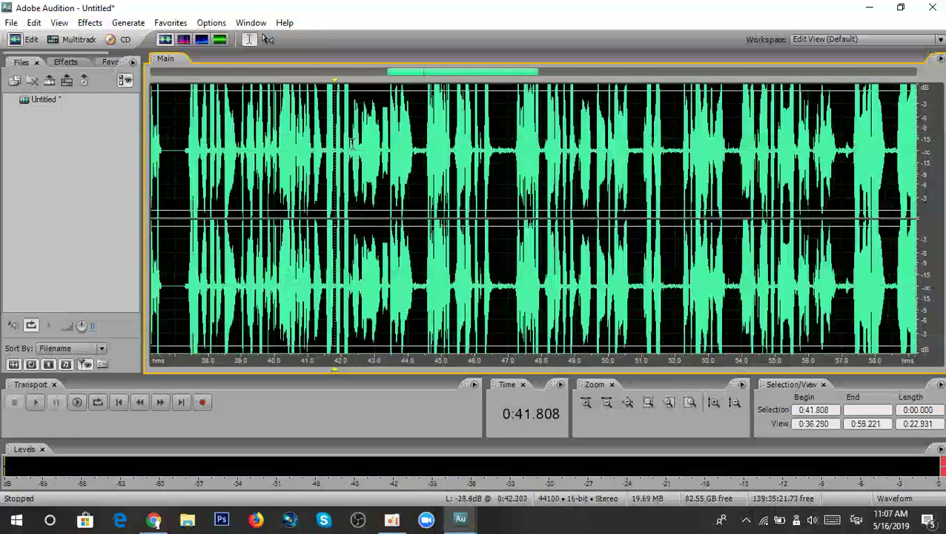
scroll(352, 143, "up", 4)
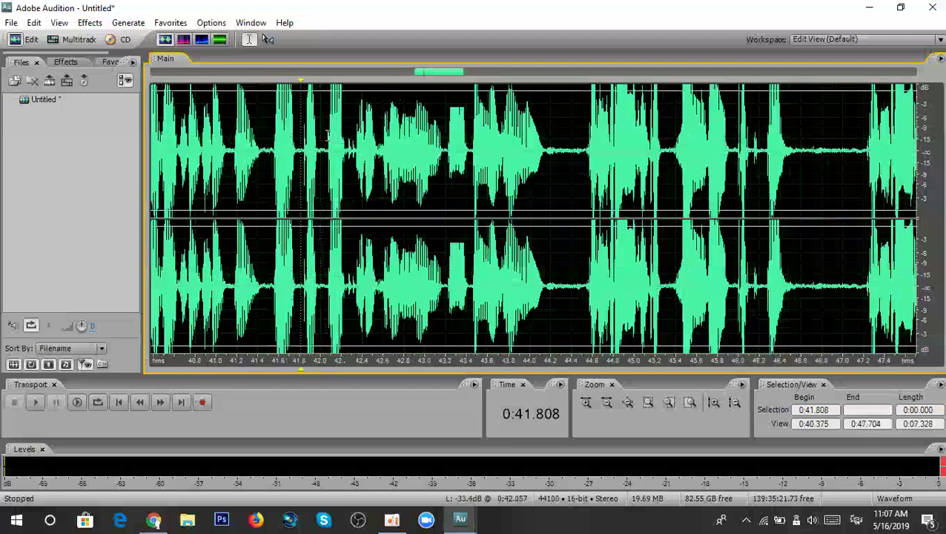
scroll(326, 134, "down", 3)
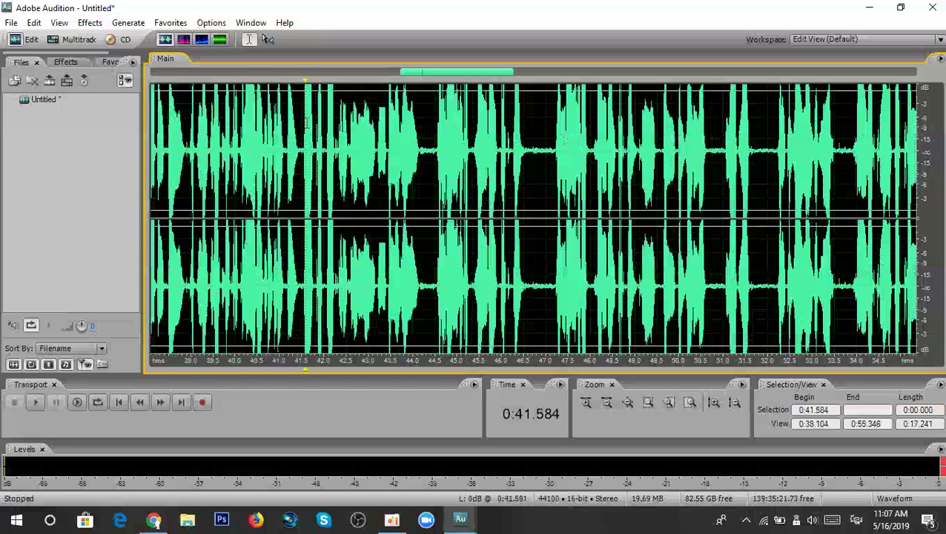
key("space")
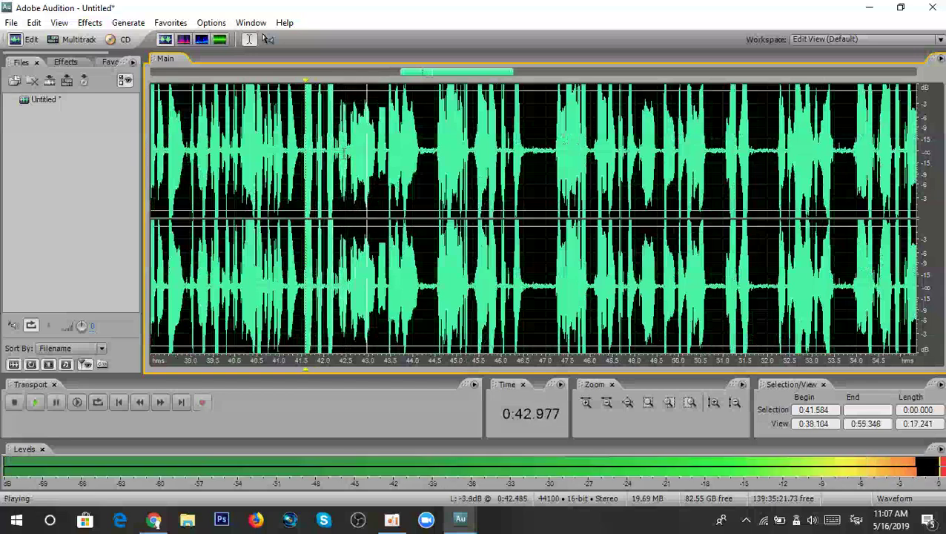
Select the passage from 0:41.500 to 0:44.389 and create a new 44100 Hz, stereo, 16-bit waveform.
left_click_drag(302, 148, 428, 149)
key("space")
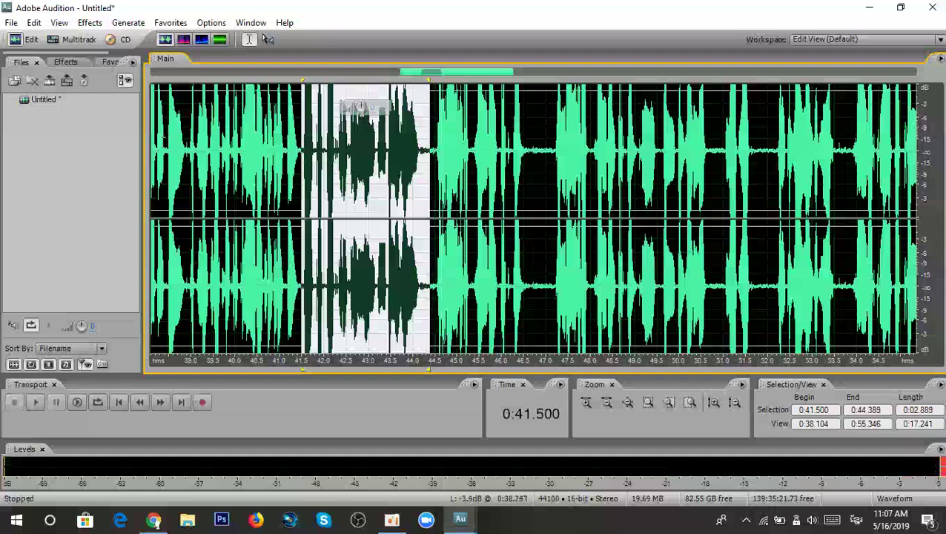
left_click(11, 23)
left_click(13, 37)
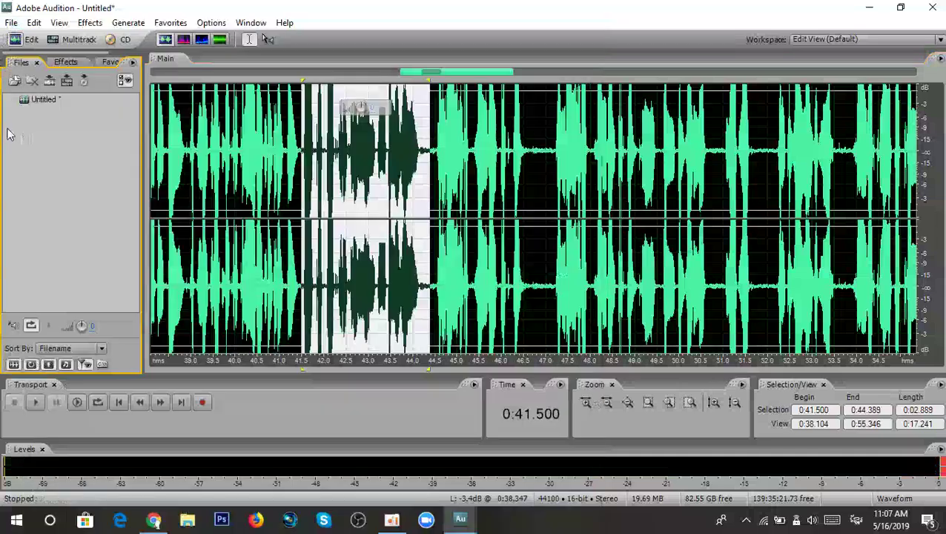
left_click(11, 23)
left_click(30, 28)
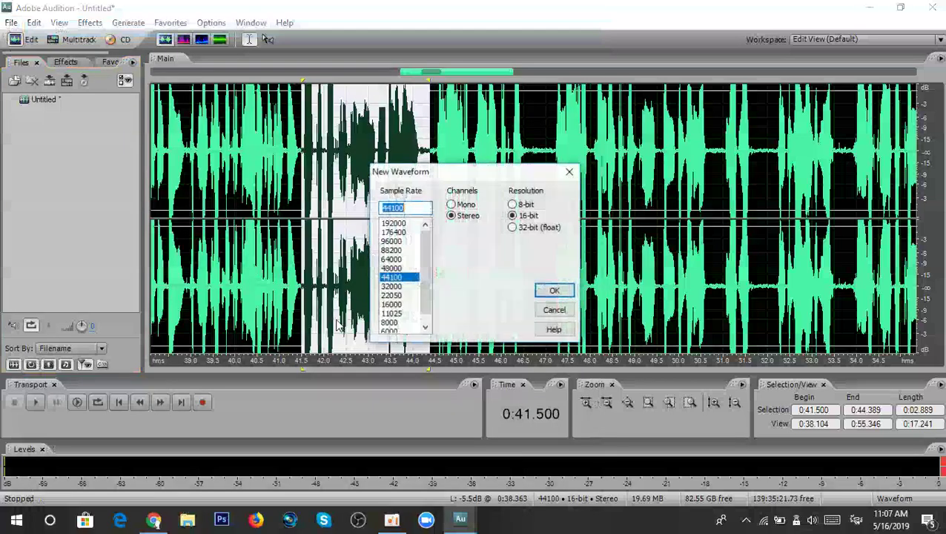
left_click(539, 290)
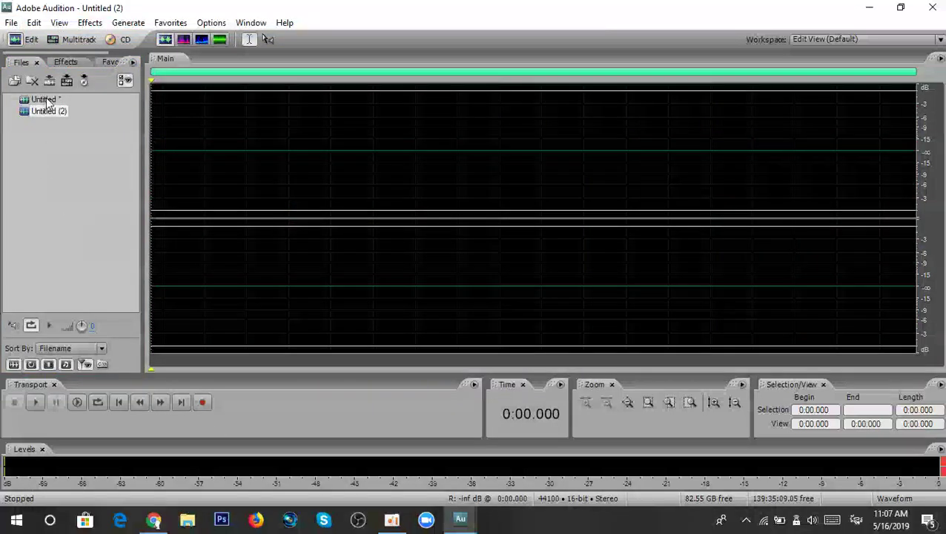
Return to the first recording and replay the selected passage to hear the phrase that needs re-recording.
left_click(46, 99)
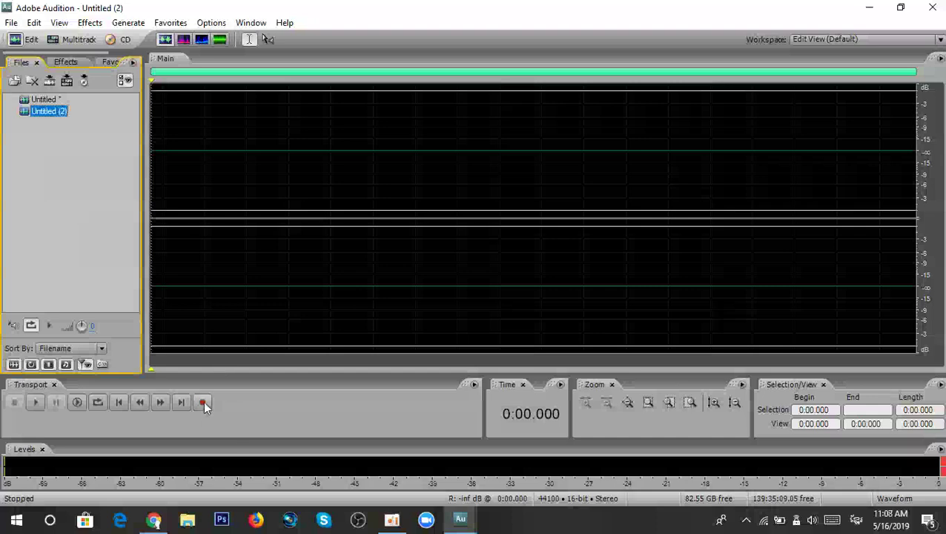
double_click(53, 101)
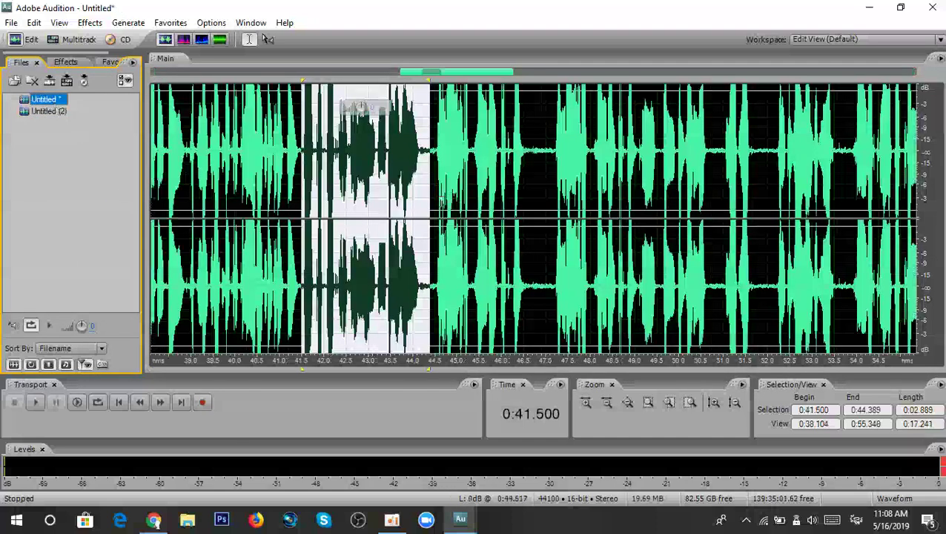
key("space")
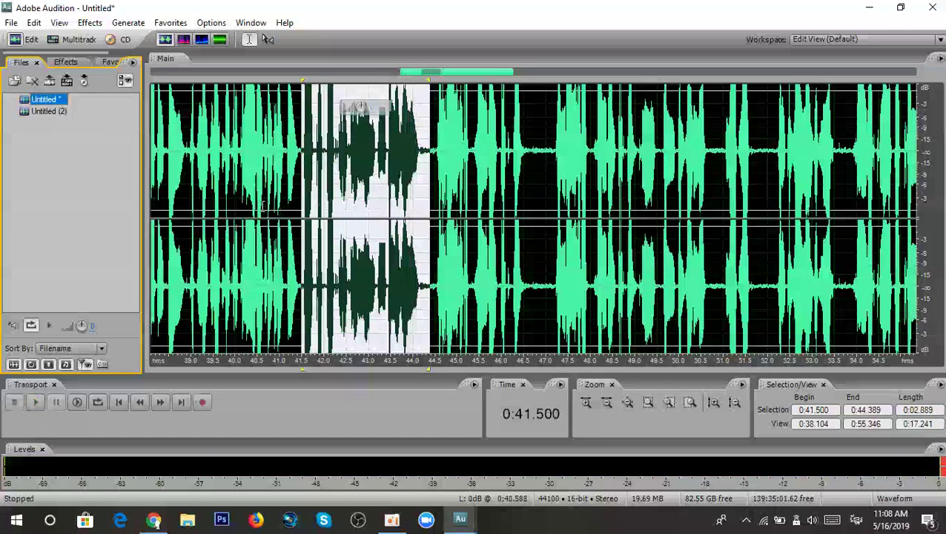
Record a new take of the phrase, about 5.9 seconds long, in Untitled (2) and play it from 0:02.800.
double_click(45, 113)
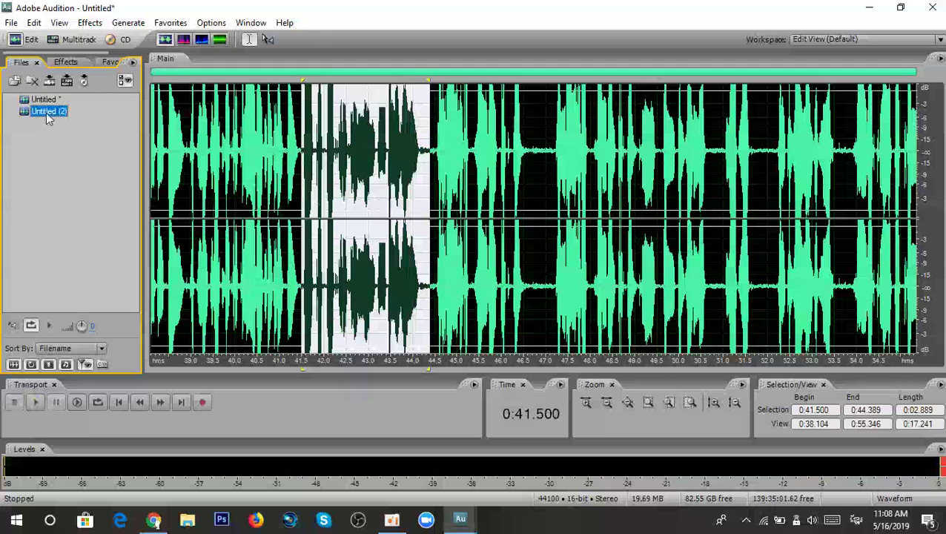
left_click(204, 402)
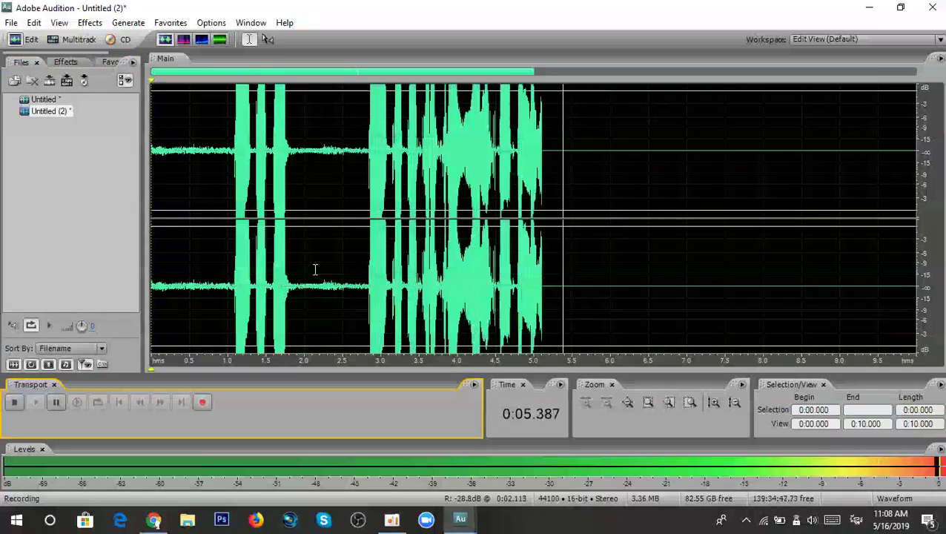
key("space")
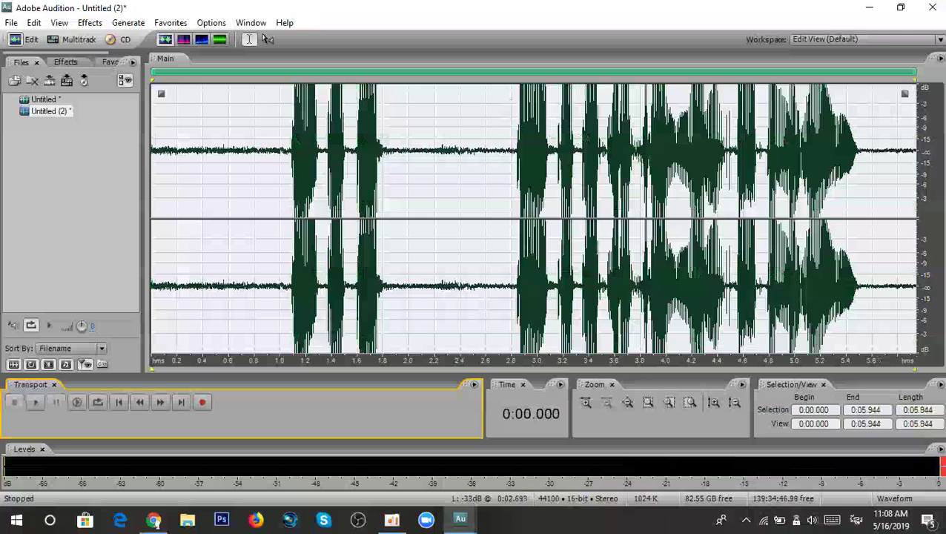
left_click(498, 123)
key("space")
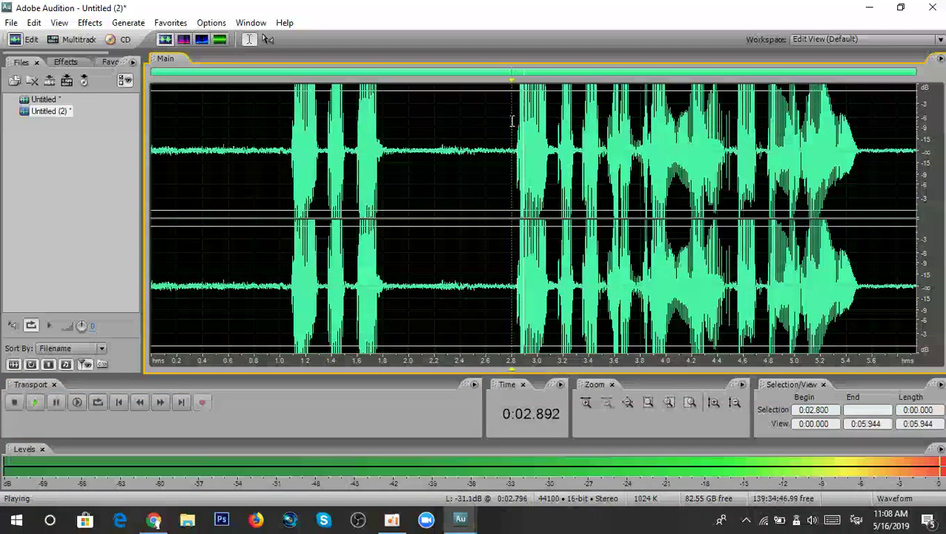
Lower the volume of the spoken phrase starting at 0:02.800 in the new take and copy the range 0:02.800 to 0:05.501.
left_click_drag(514, 119, 859, 139)
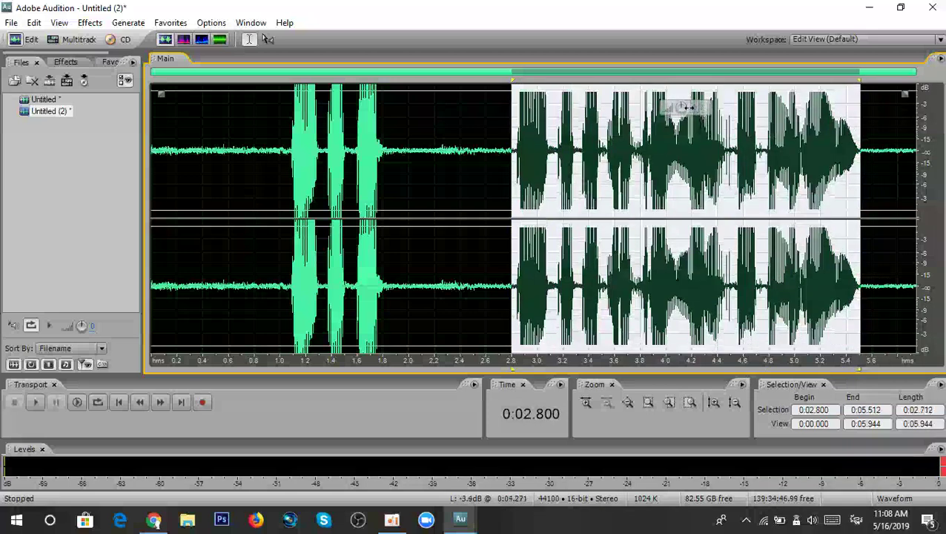
left_click_drag(693, 107, 590, 158)
left_click_drag(511, 149, 860, 167)
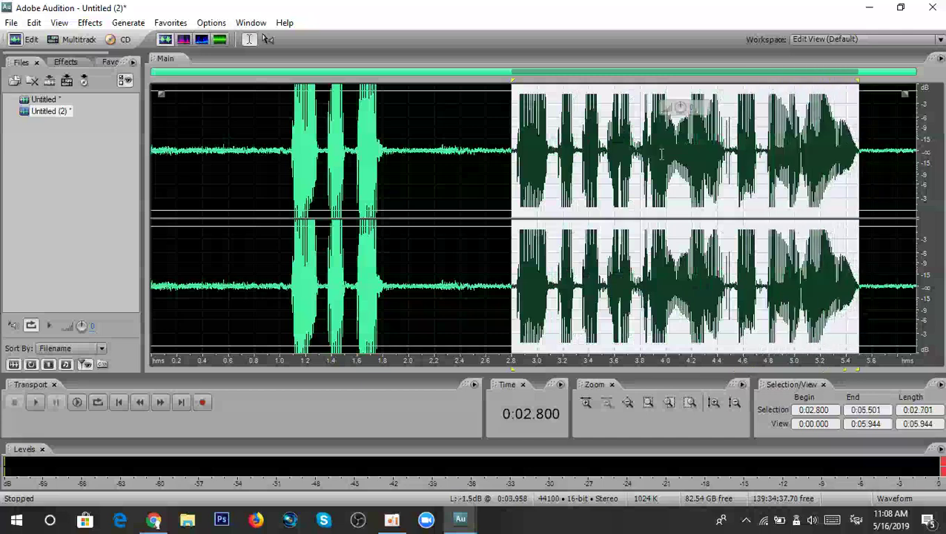
key("ctrl+c")
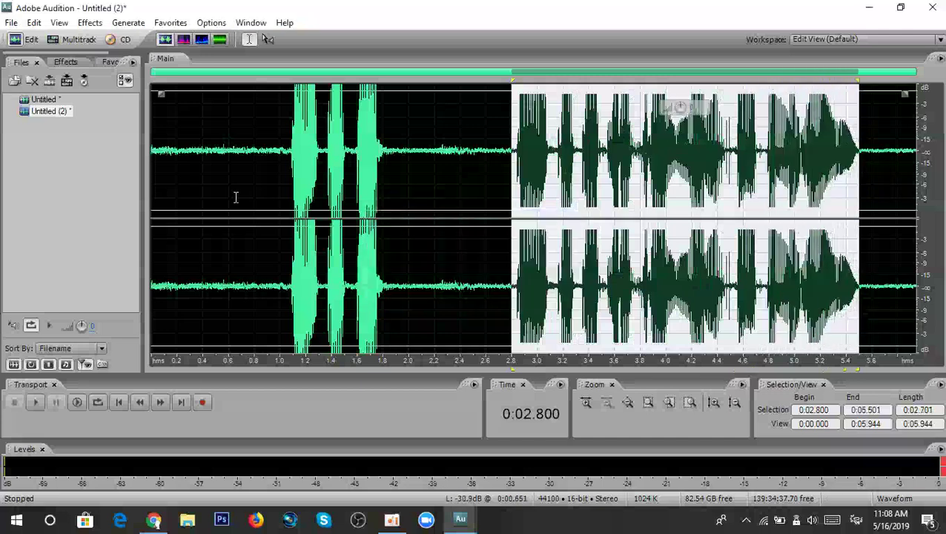
Paste the copied phrase over the selected passage in the first recording and play from 0:40.486 to check it.
left_click(43, 101)
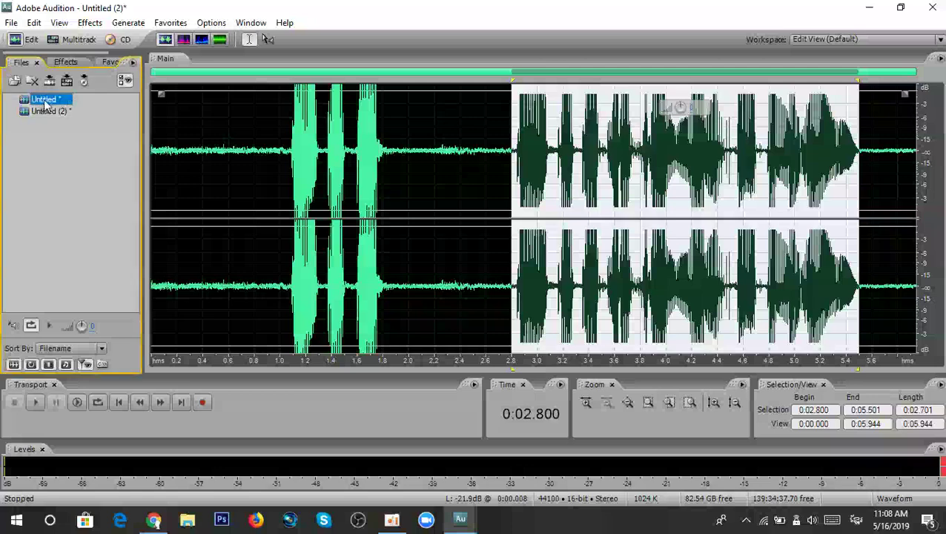
double_click(45, 101)
scroll(364, 162, "down", 3)
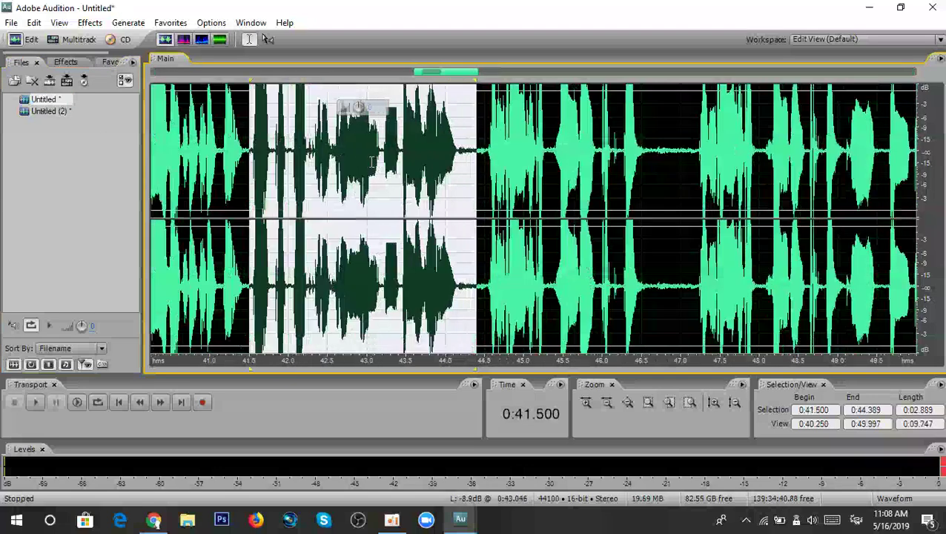
key("ctrl+v")
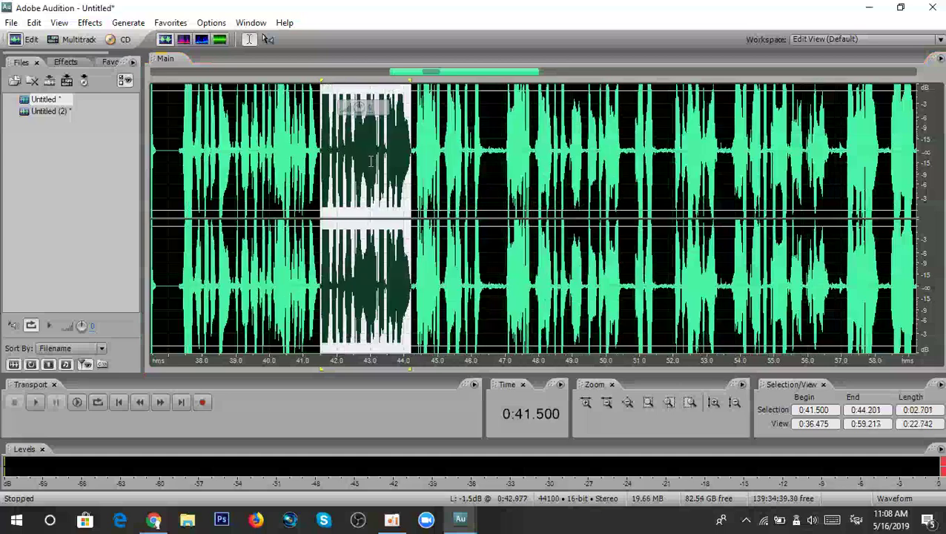
left_click(285, 126)
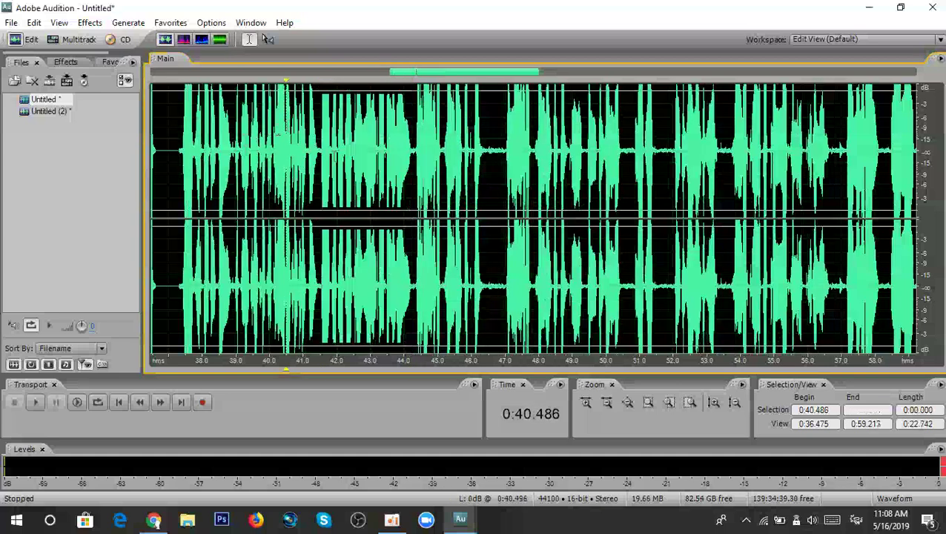
key("space")
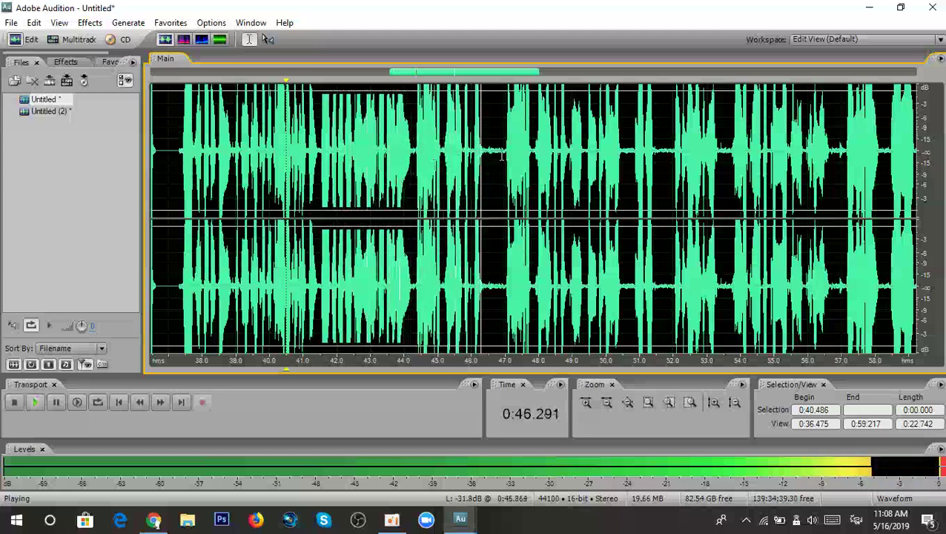
Delete the passage from 0:44.270 to 0:47.000 that follows the pasted phrase.
scroll(503, 156, "up", 1)
scroll(503, 155, "up", 1)
left_click_drag(508, 152, 295, 148)
key("space")
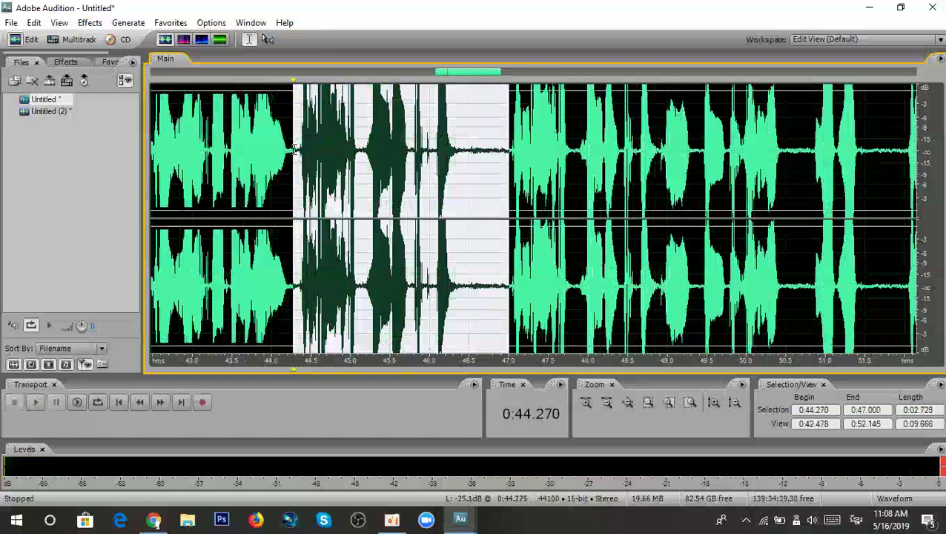
left_click(294, 149)
scroll(294, 148, "down", 2)
Play the recording from 0:42.826 and again from 0:48.000 to check the join and find the next unwanted words.
left_click(251, 137)
key("space")
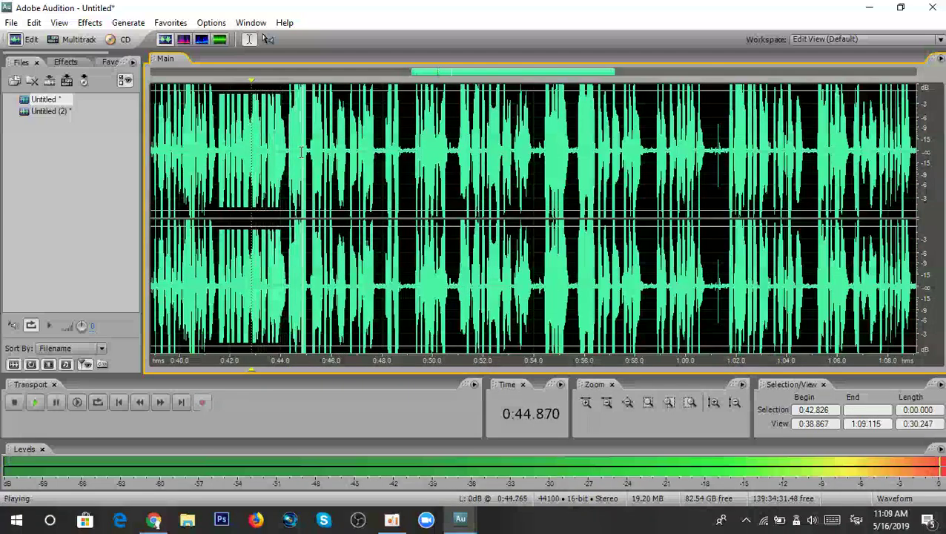
scroll(363, 169, "down", 2)
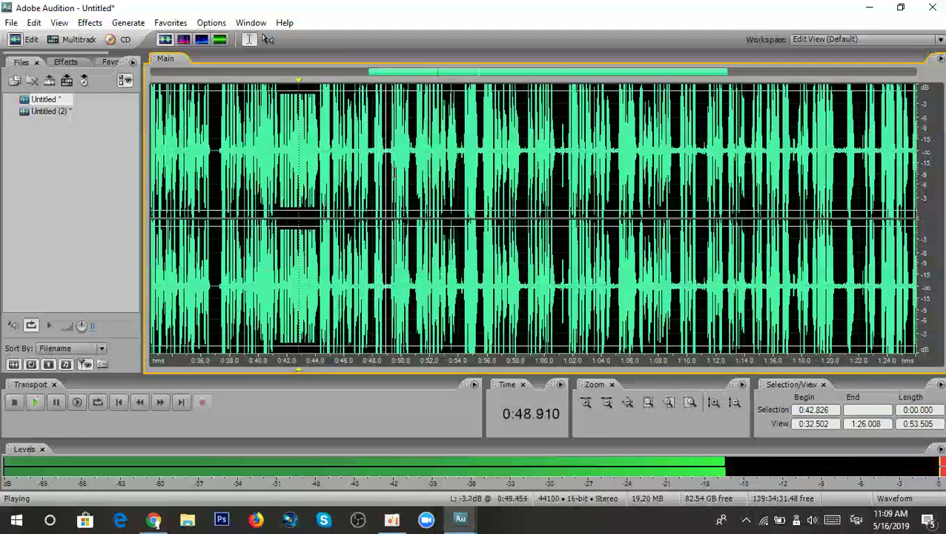
scroll(367, 157, "up", 3)
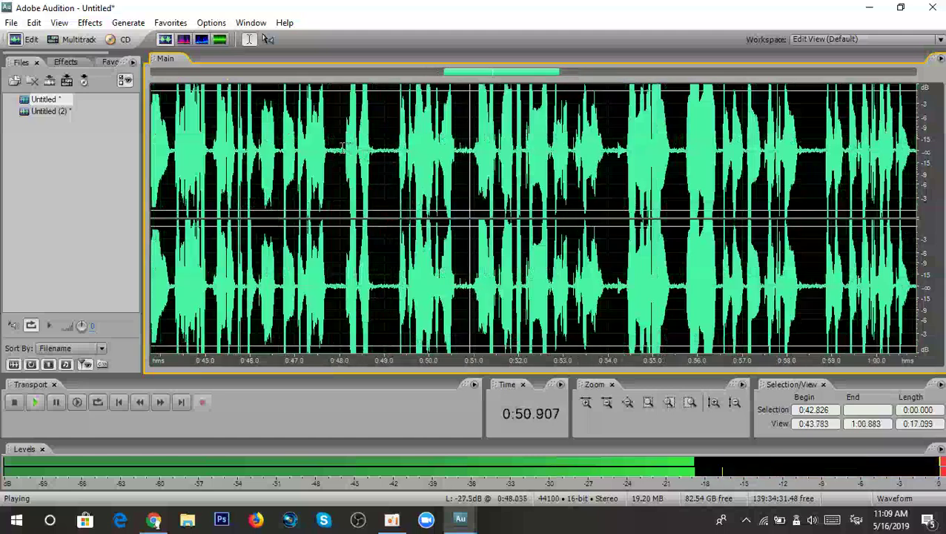
left_click(341, 146)
key("space")
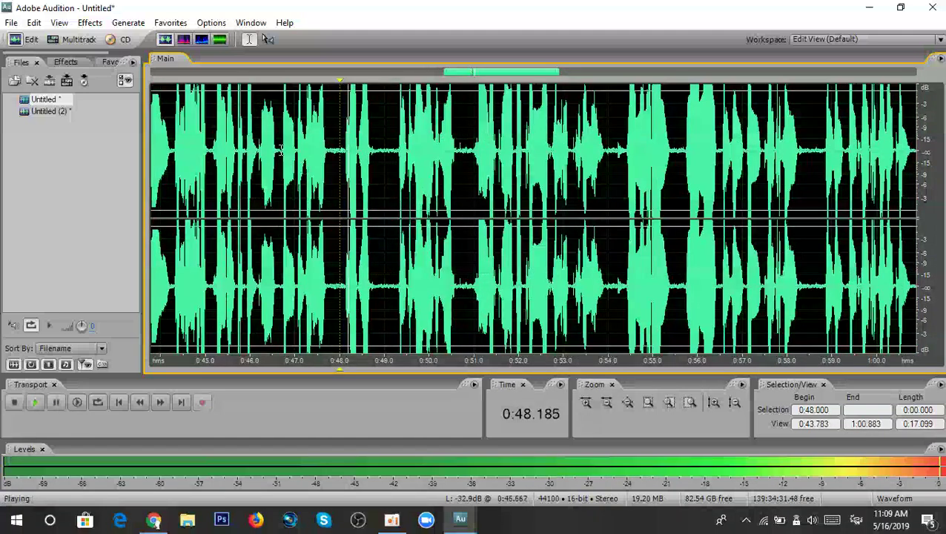
Play from 0:46.659 and delete the passage from 0:46.654 to 0:49.281.
left_click(279, 167)
key("space")
scroll(293, 167, "up", 2)
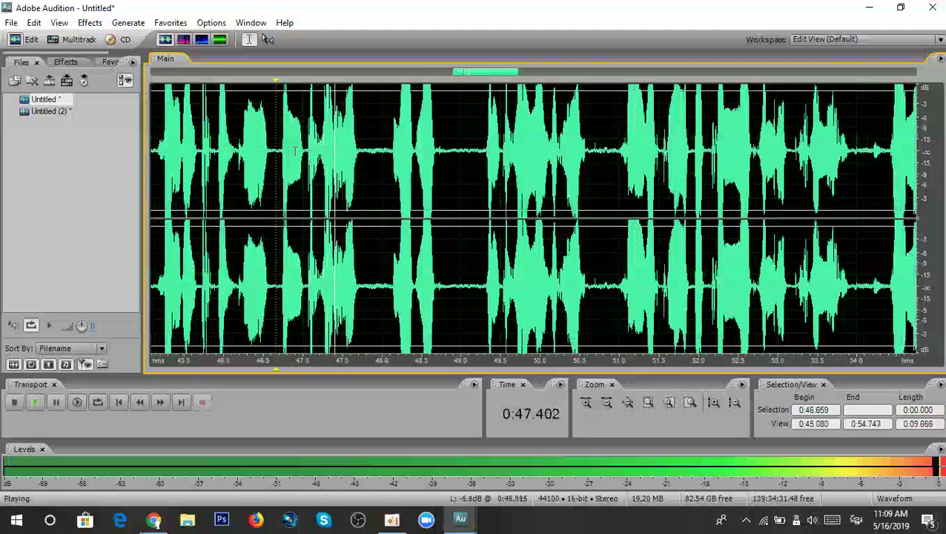
key("space")
left_click_drag(276, 143, 485, 156)
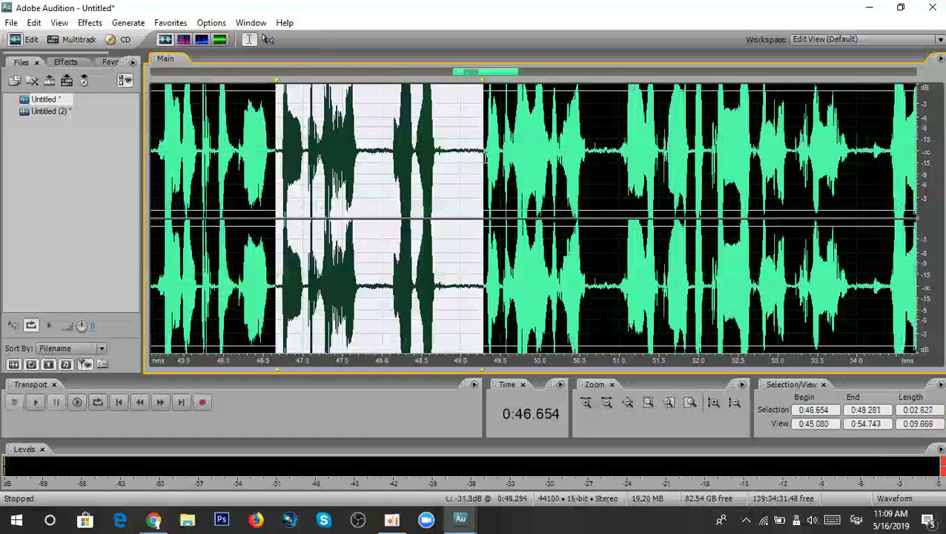
key("Delete")
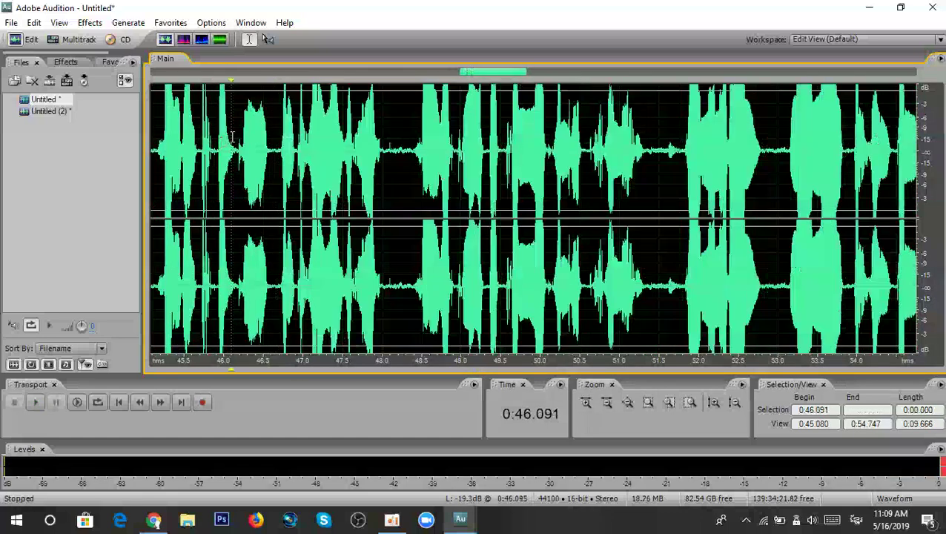
Play across the new join, shorten the pause near 0:48 and replay from 0:47.836.
scroll(284, 172, "down", 2)
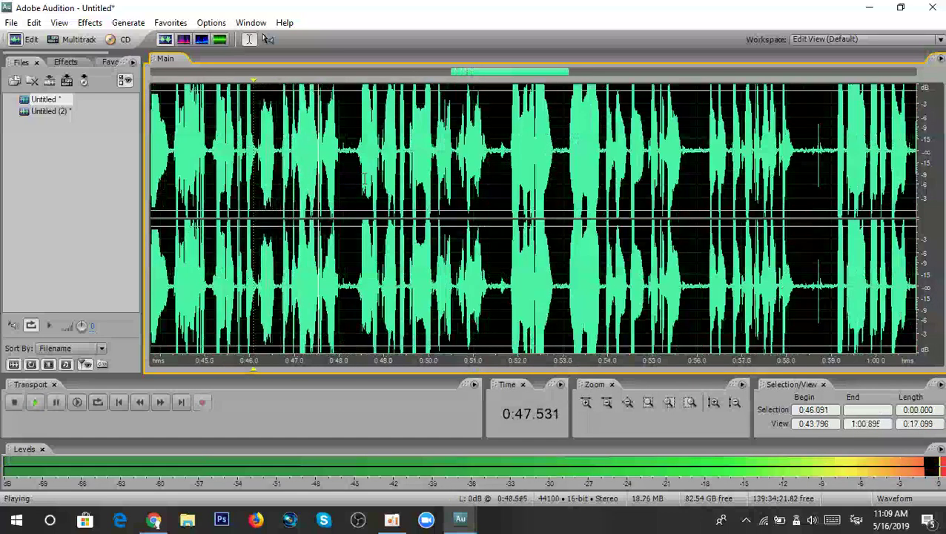
scroll(350, 152, "up", 1)
left_click_drag(351, 148, 340, 155)
key("Delete")
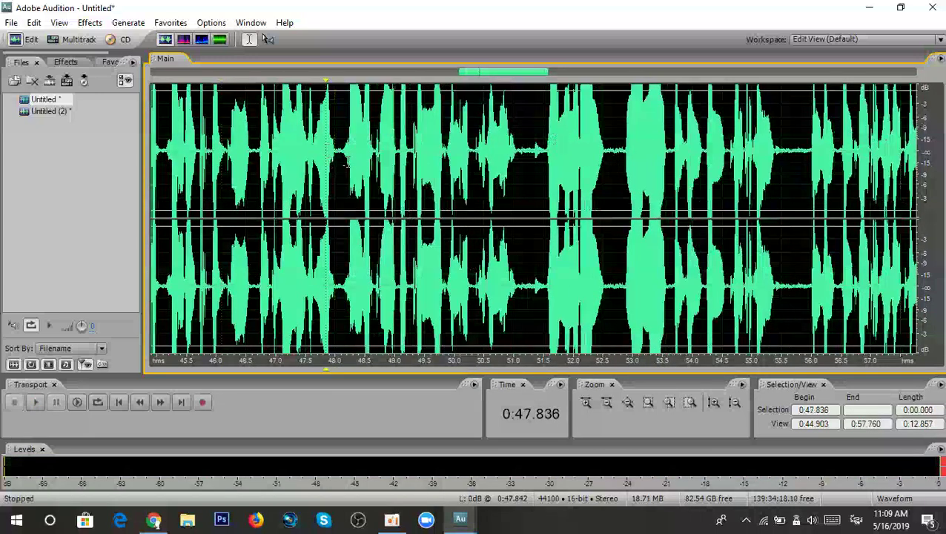
key("space")
scroll(345, 165, "down", 1)
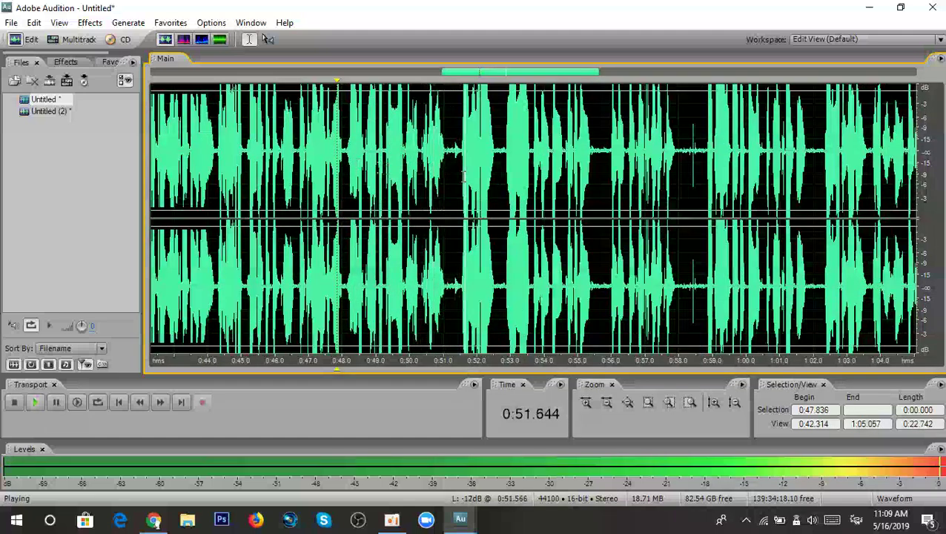
Silence the noise in the pause from 0:51.102 to 0:51.500 and replay from 0:50.663.
scroll(454, 174, "up", 2)
key("space")
left_click_drag(458, 156, 428, 148)
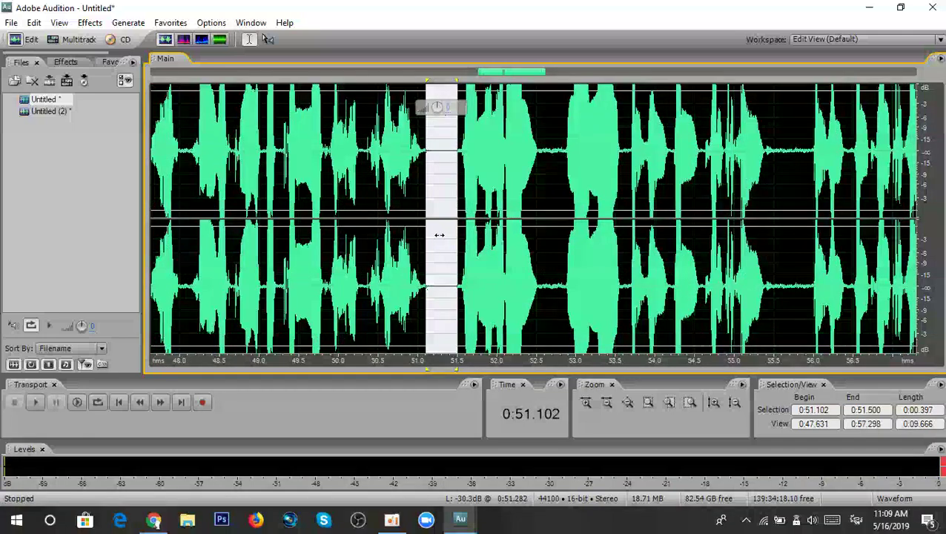
left_click(390, 134)
scroll(438, 155, "down", 2)
key("space")
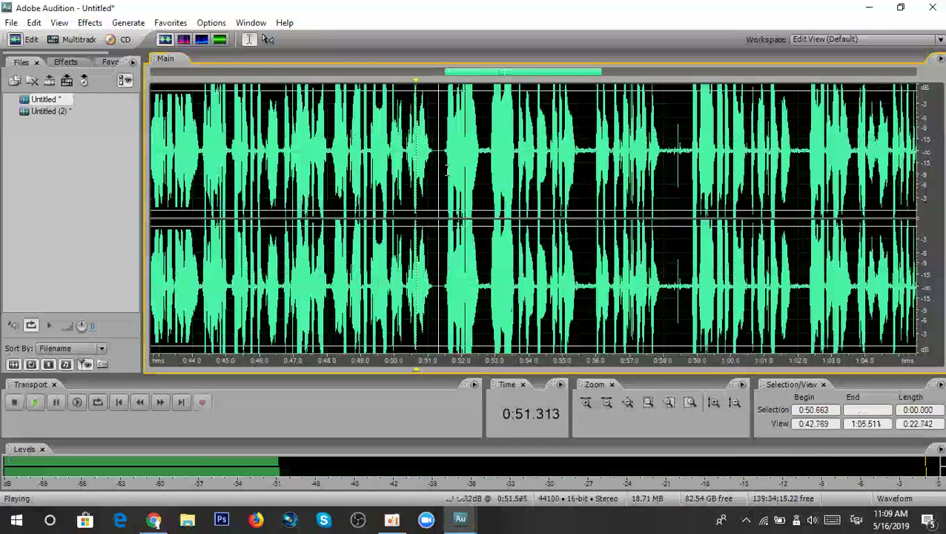
Shorten the silenced pause by deleting 0:51.198 to 0:51.431, and replay from 0:50.903.
scroll(441, 155, "up", 1)
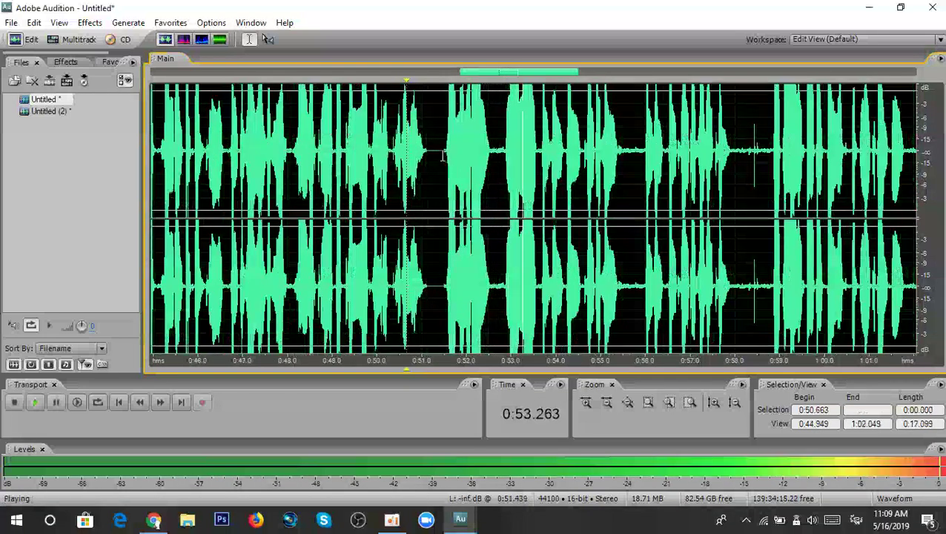
left_click_drag(441, 154, 432, 152)
key("space")
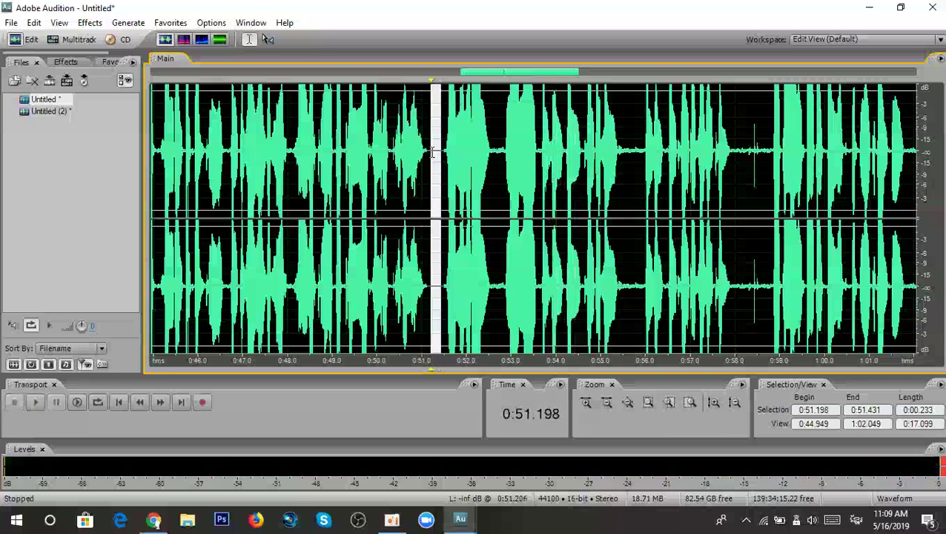
key("Delete")
key("space")
scroll(439, 156, "down", 1)
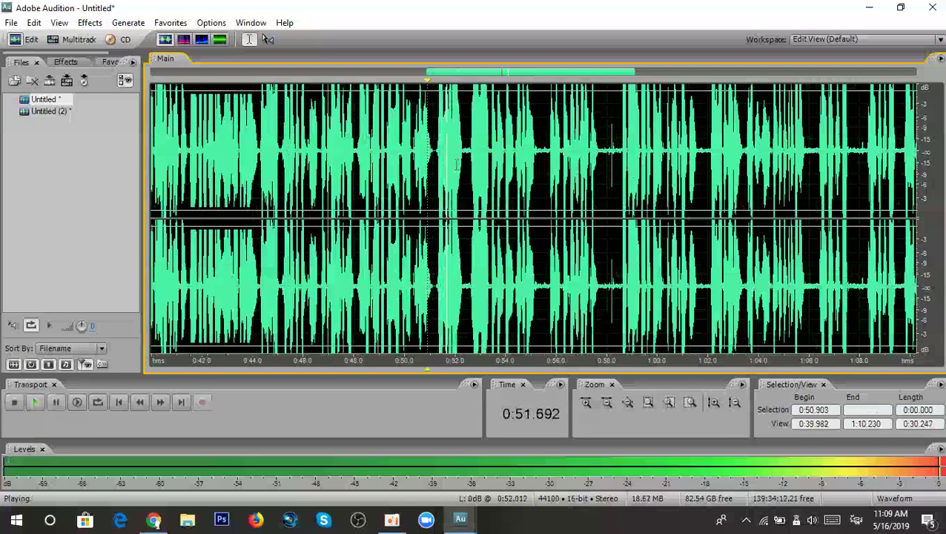
Play on from 0:50.903 and from 0:52.805, then delete the passage from 0:53.376 to 0:55.749.
scroll(440, 156, "down", 1)
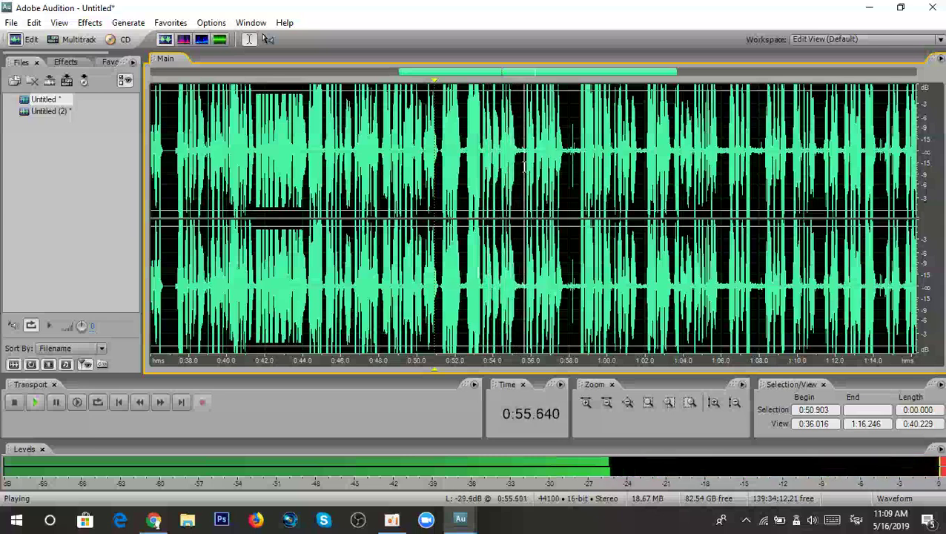
scroll(431, 152, "up", 2)
key("space")
key("space")
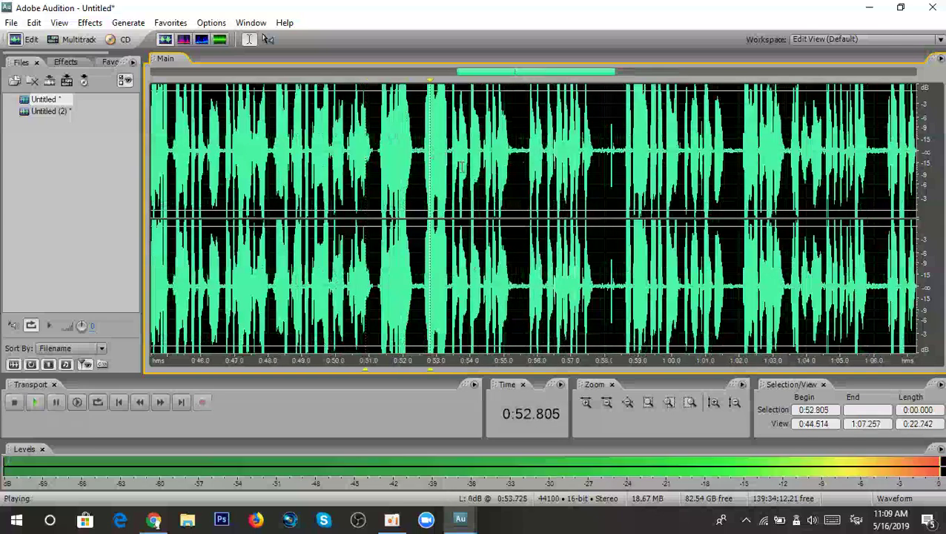
scroll(434, 148, "up", 2)
key("space")
left_click_drag(462, 138, 576, 148)
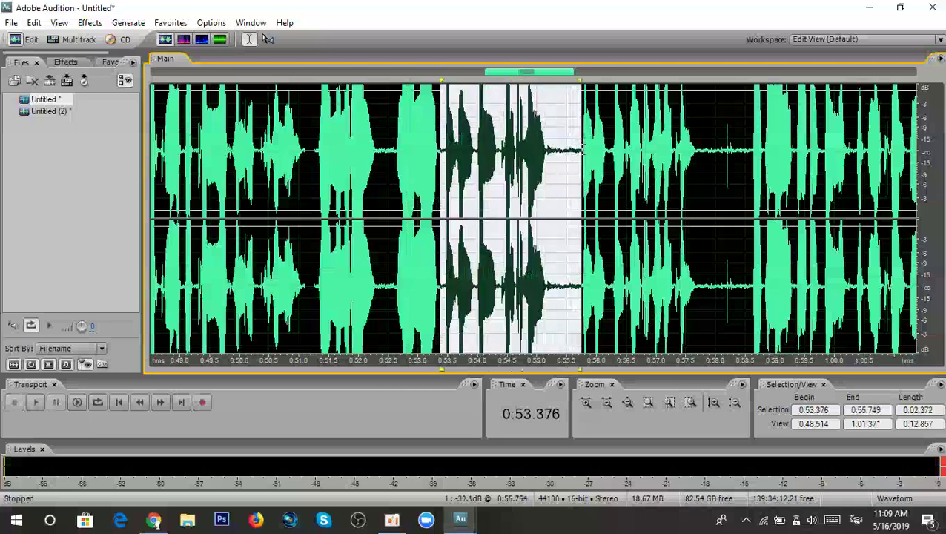
key("Delete")
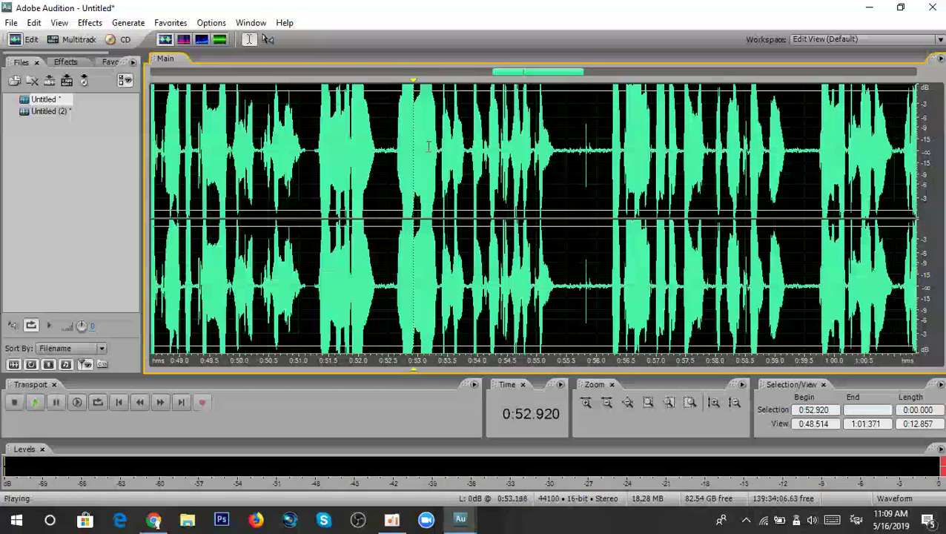
Play across the join from 0:52.920 and silence the noise in the pause from 0:55.330 to 0:56.185.
scroll(427, 146, "down", 2)
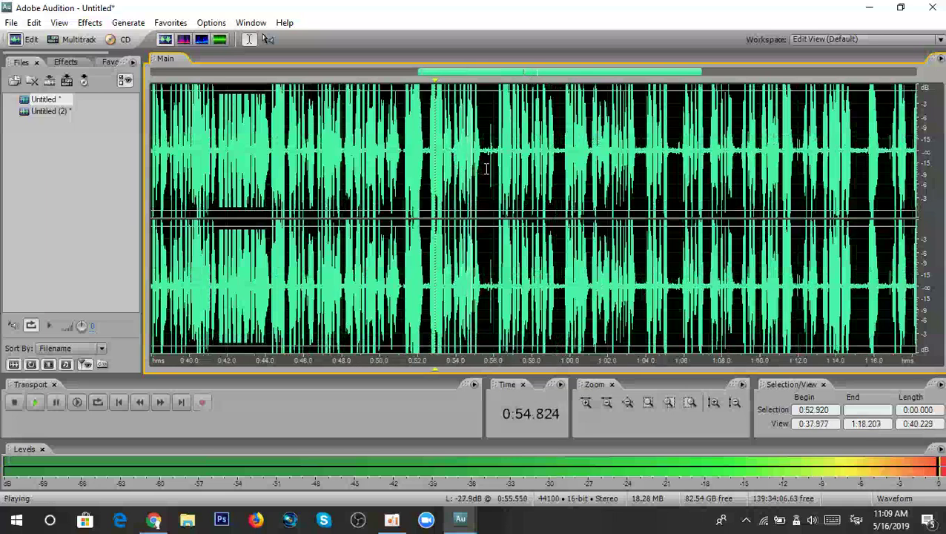
scroll(484, 163, "up", 2)
left_click_drag(478, 149, 517, 147)
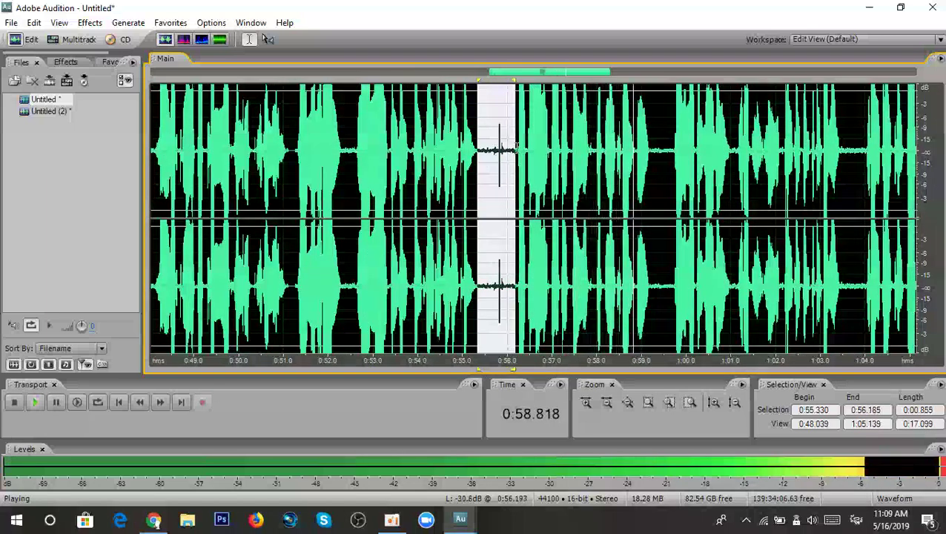
key("space")
left_click(506, 137)
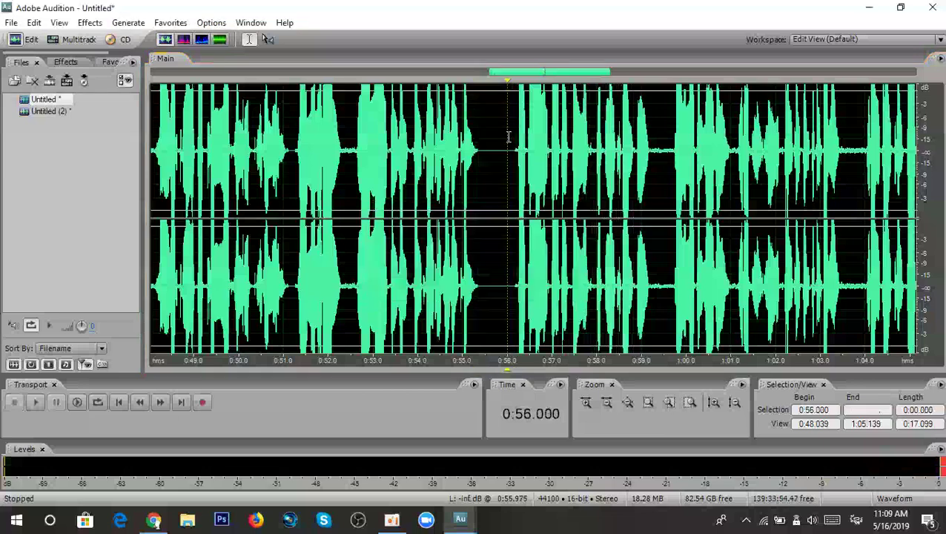
Play from 0:56.000 and shorten the pause by deleting 0:59.283 to 0:59.500.
scroll(507, 136, "down", 2)
key("space")
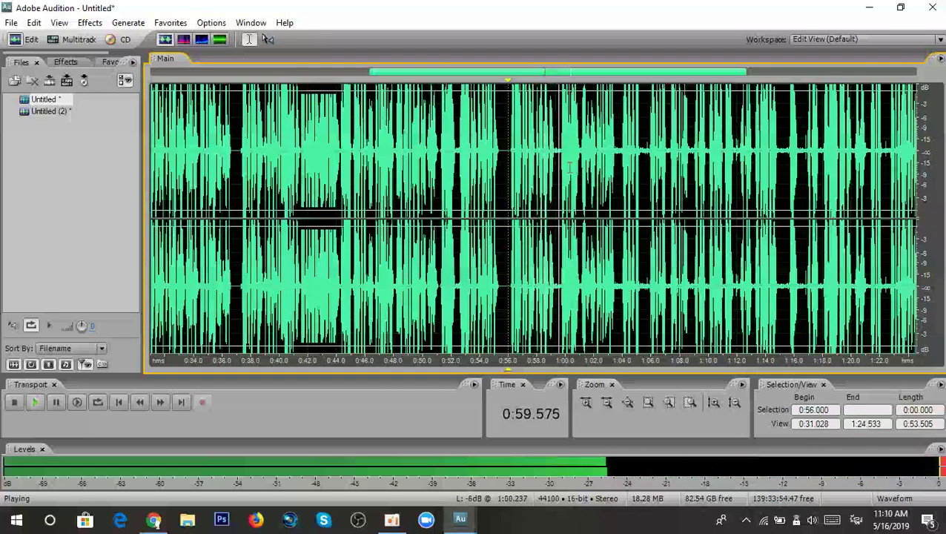
scroll(556, 165, "up", 2)
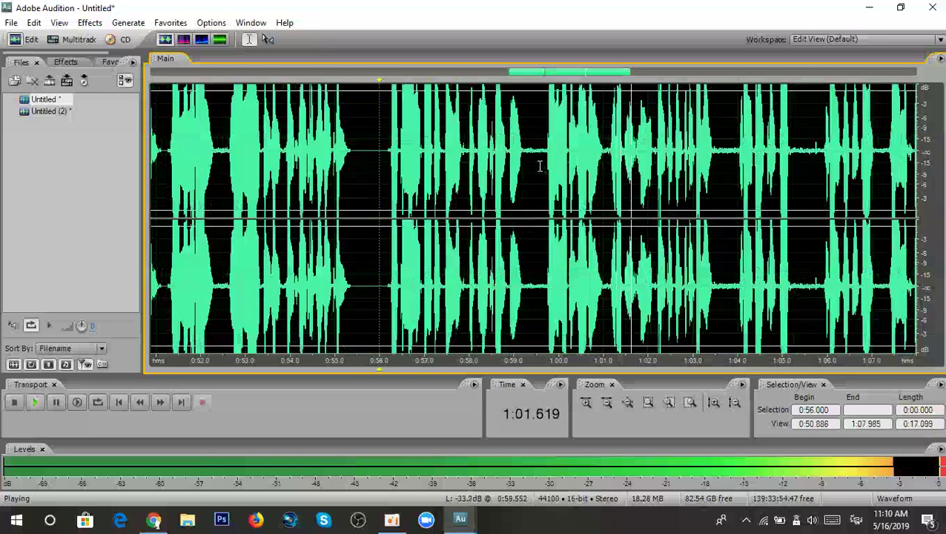
scroll(541, 164, "up", 1)
left_click_drag(535, 160, 519, 150)
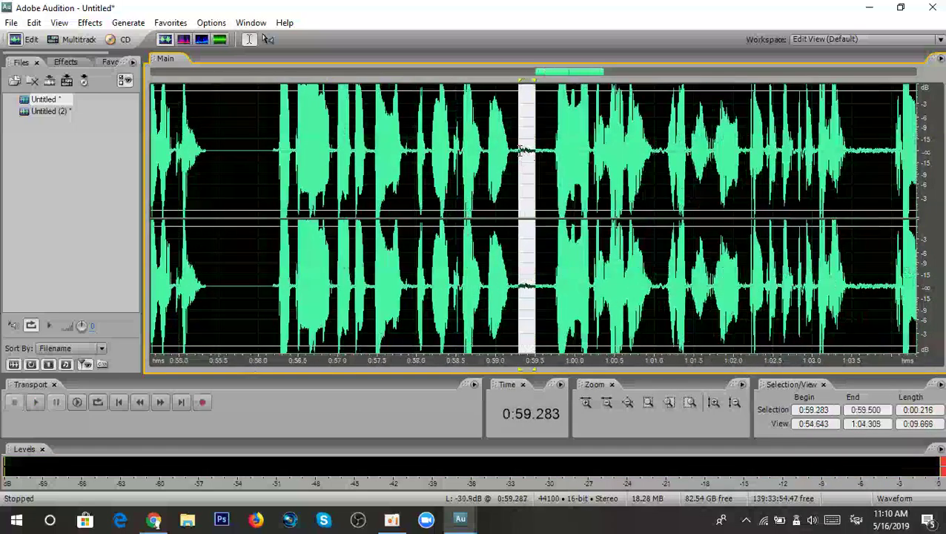
left_click(521, 150)
Play from 0:56.503 and delete the passage from 1:03.302 to 1:05.664.
scroll(521, 152, "down", 2)
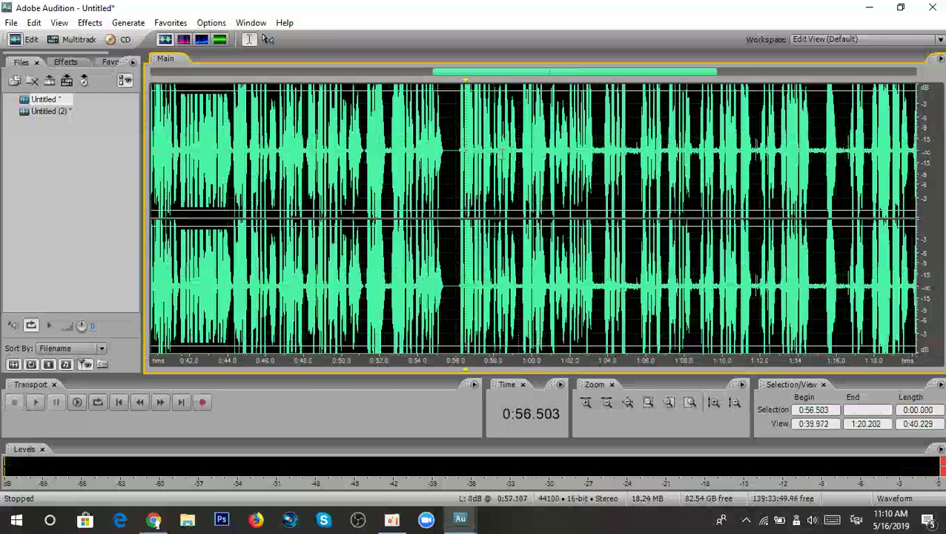
key("space")
scroll(504, 155, "down", 1)
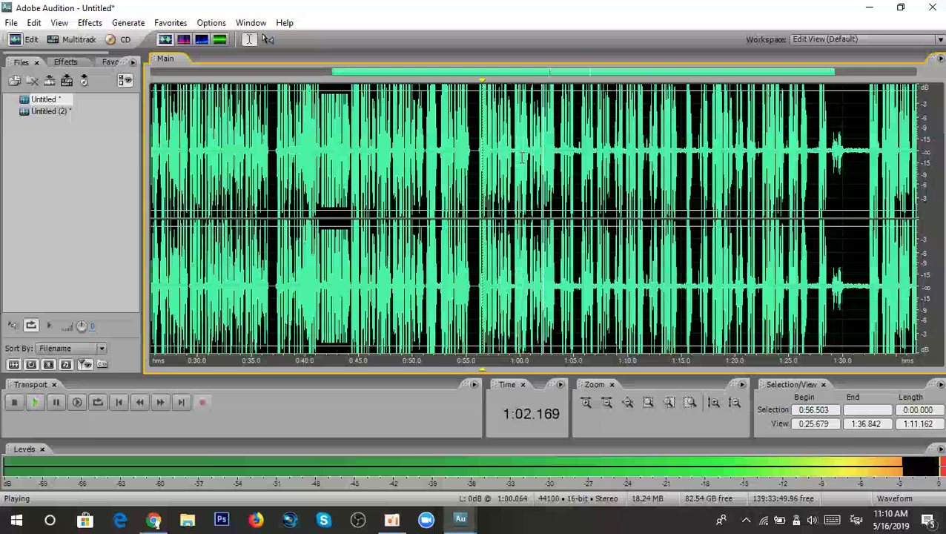
scroll(568, 167, "up", 2)
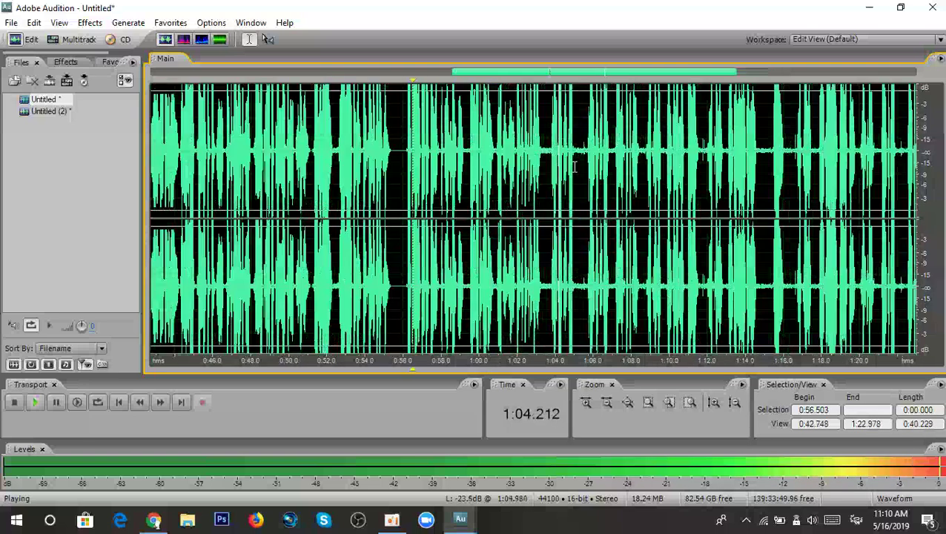
scroll(567, 166, "up", 1)
left_click_drag(507, 156, 612, 153)
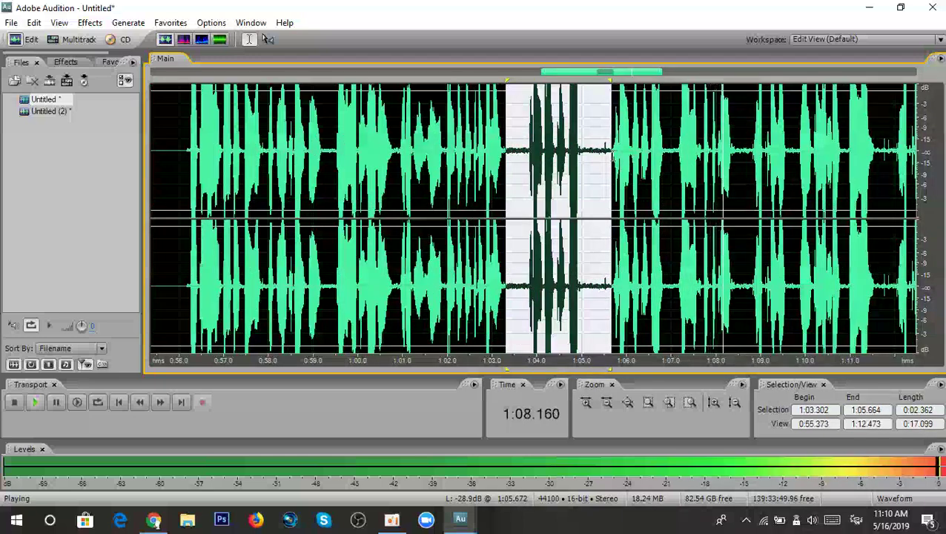
key("space")
key("Delete")
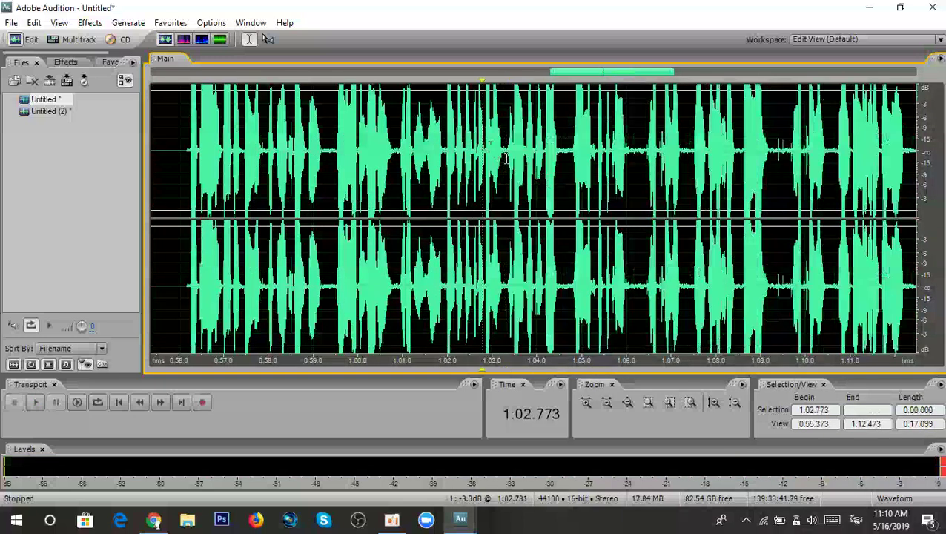
Play across the join from 1:02.773, then silence and shorten the pause near 1:06.
key("space")
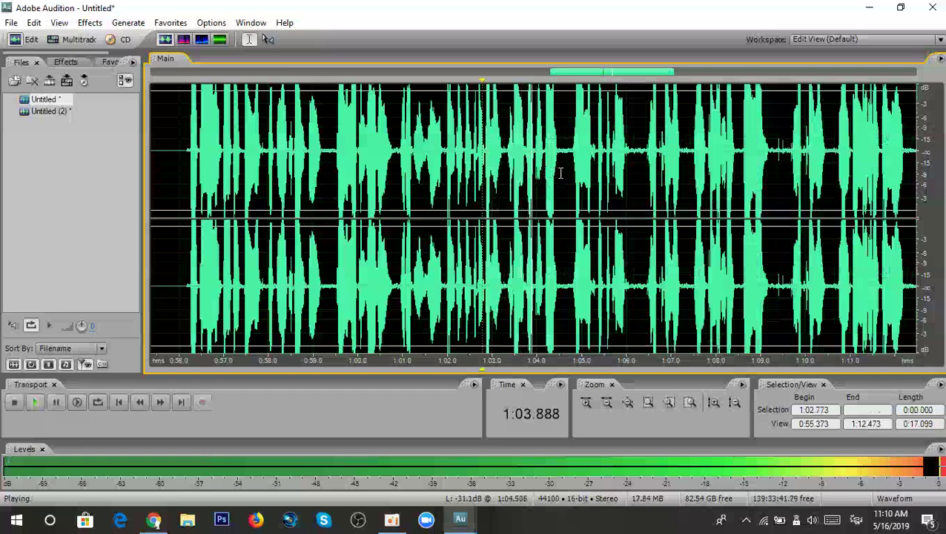
scroll(573, 169, "up", 2)
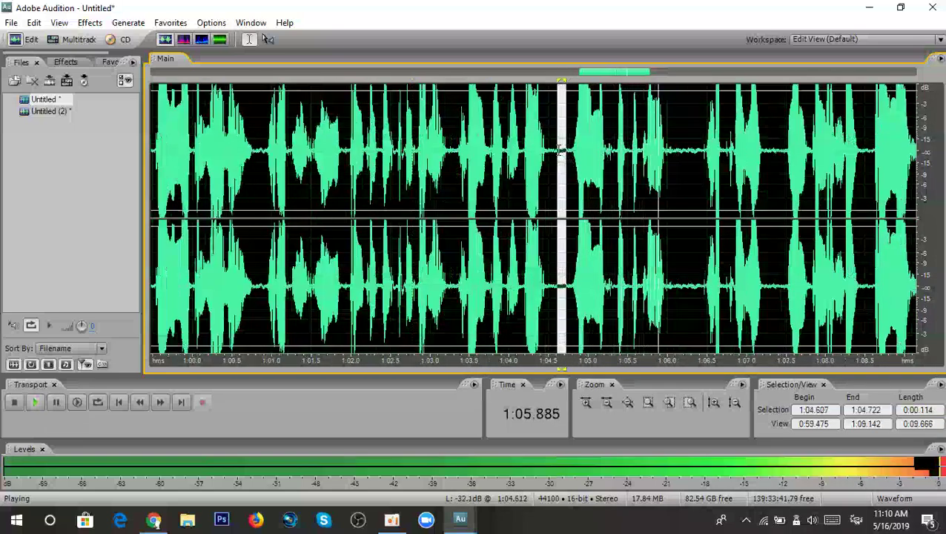
scroll(667, 152, "down", 2)
scroll(624, 153, "up", 5)
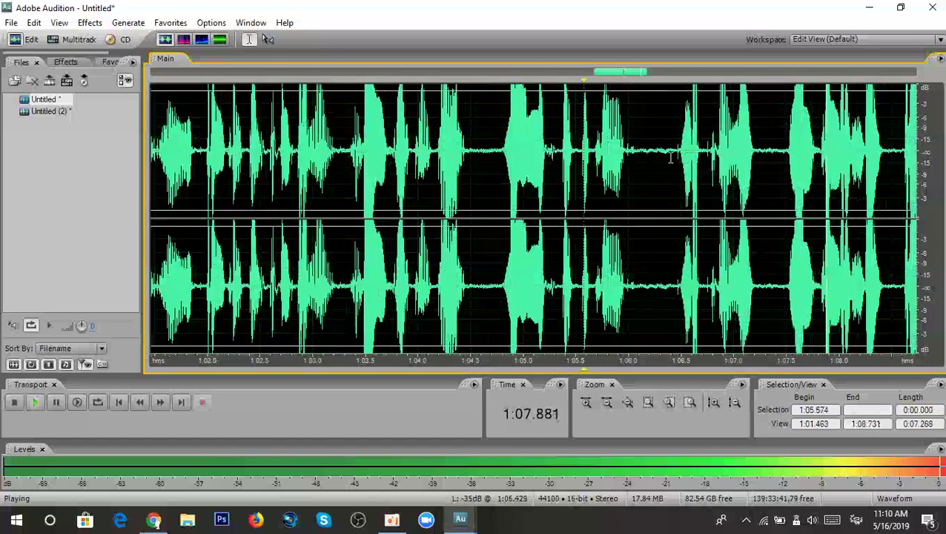
key("space")
left_click_drag(597, 144, 626, 156)
key("Delete")
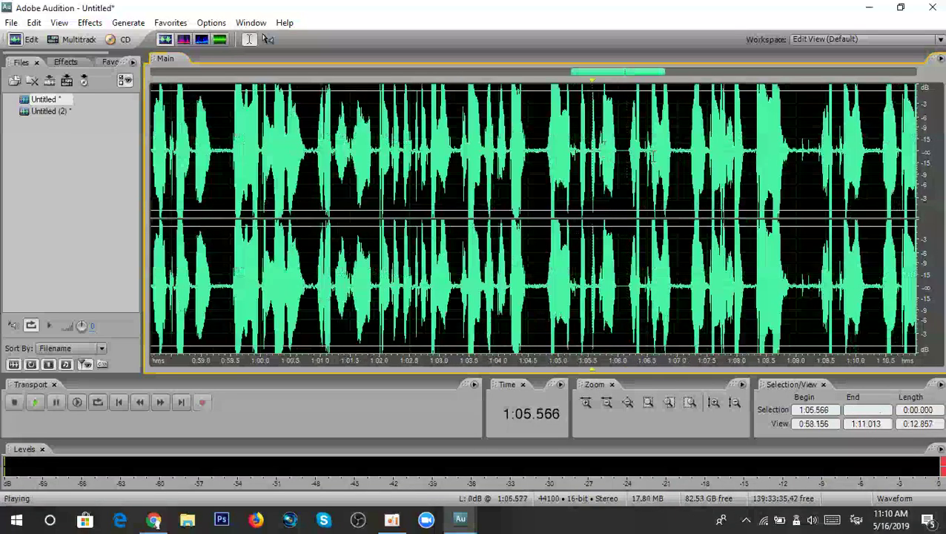
Play from 1:05.566 and delete the passage from 1:06.164 to 1:09.327.
scroll(667, 160, "down", 2)
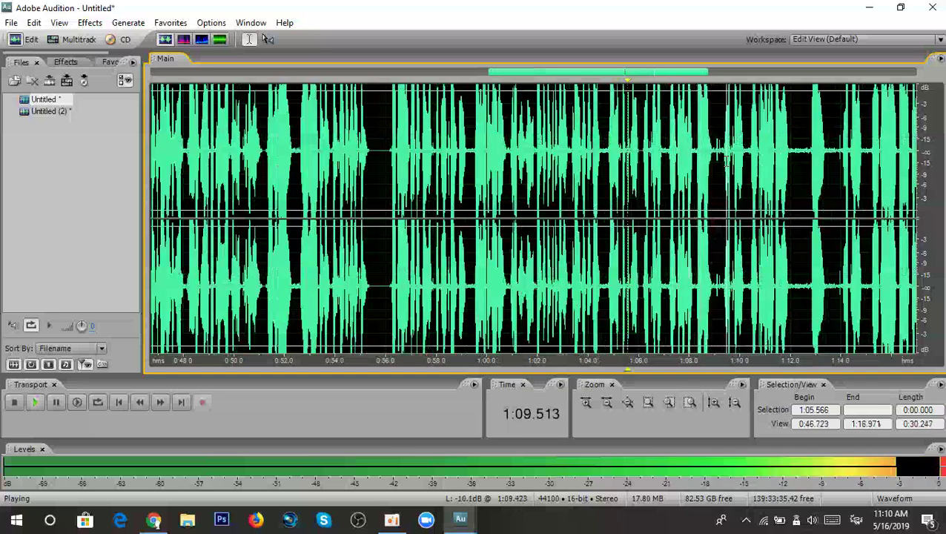
left_click(639, 138)
key("space")
key("space")
left_click_drag(642, 138, 720, 145)
key("space")
scroll(725, 172, "up", 3)
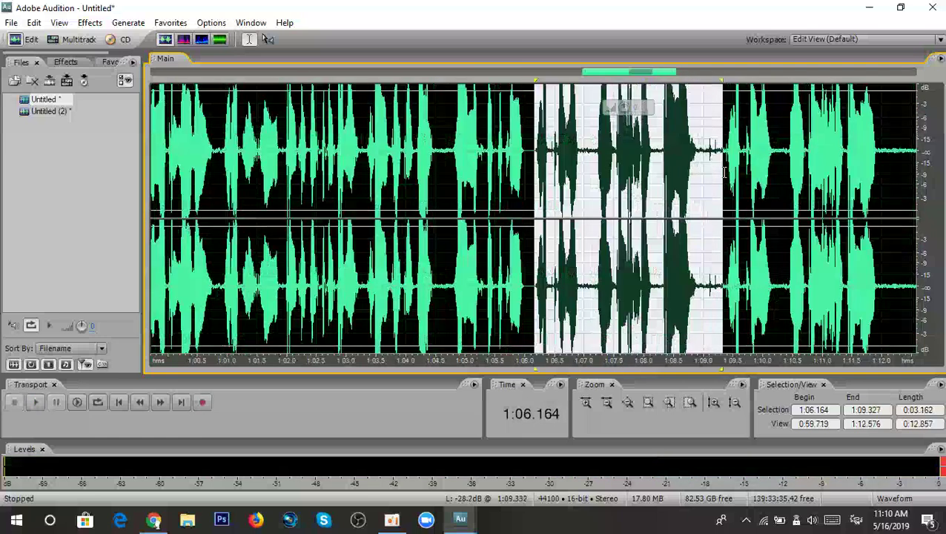
key("Delete")
Play from 1:05.715 and delete the passage from 1:06.159 to 1:10.476.
key("space")
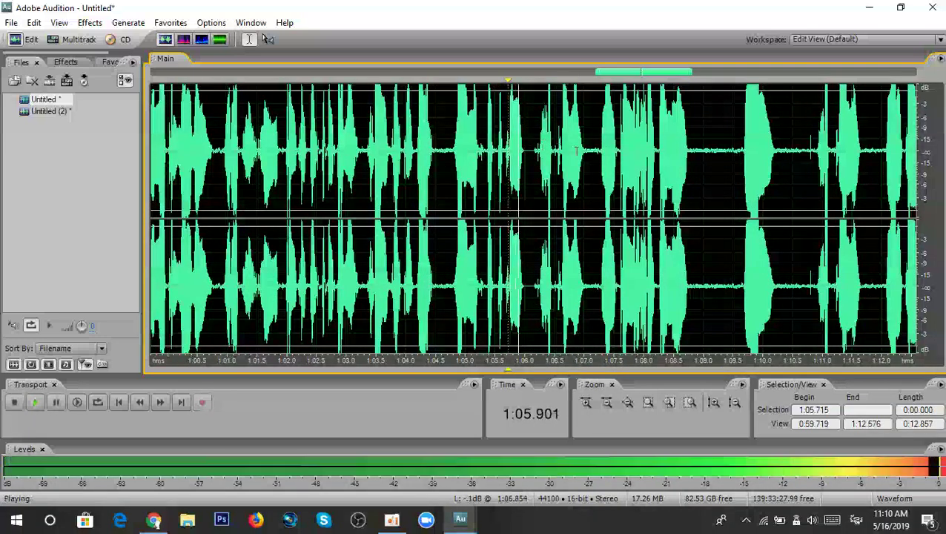
scroll(593, 148, "down", 3)
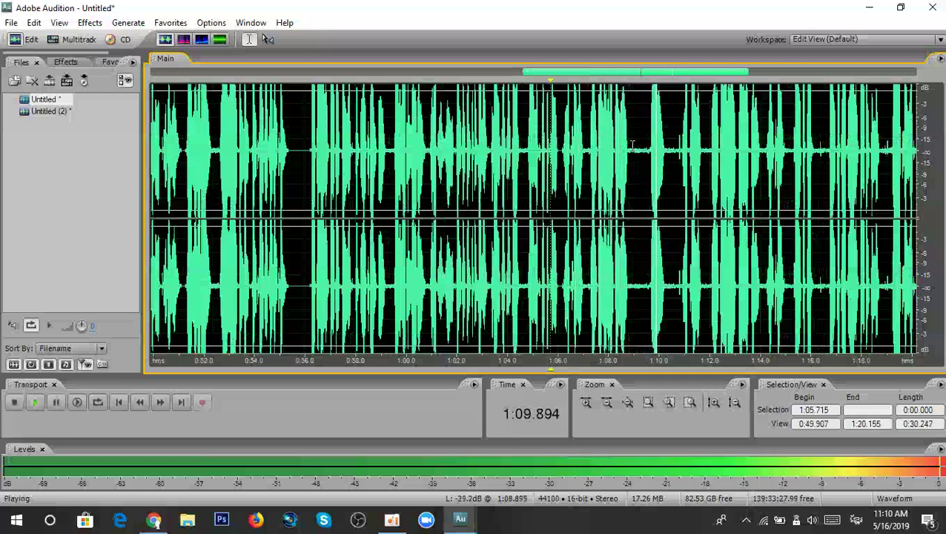
left_click_drag(631, 145, 564, 141)
key("space")
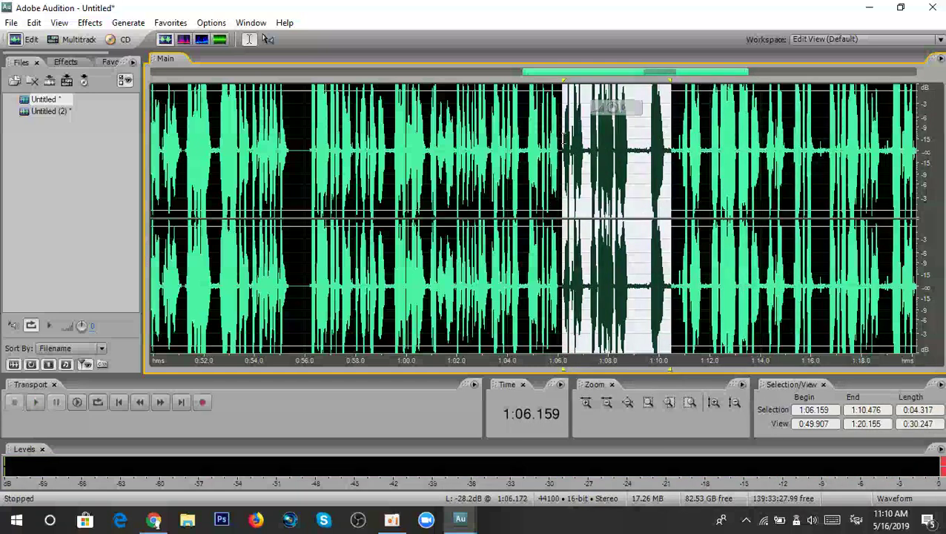
key("space")
key("Delete")
Shorten the pause at the new join near 1:06.2 by deleting part of it.
scroll(583, 149, "up", 3)
left_click_drag(555, 147, 521, 145)
key("Delete")
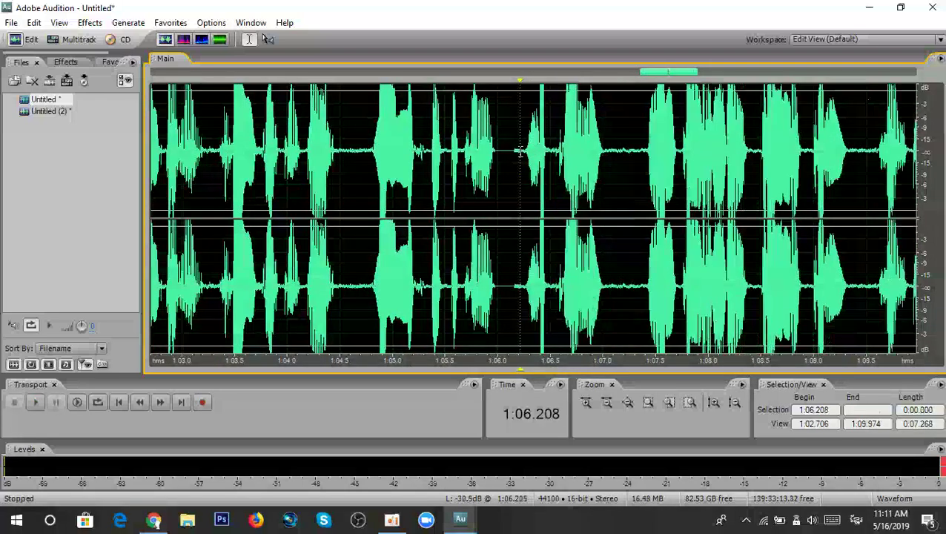
Play from 1:05.562, shorten the pause near 1:07.2 and replay from 1:06.690.
scroll(521, 145, "down", 4)
left_click(489, 142)
key("space")
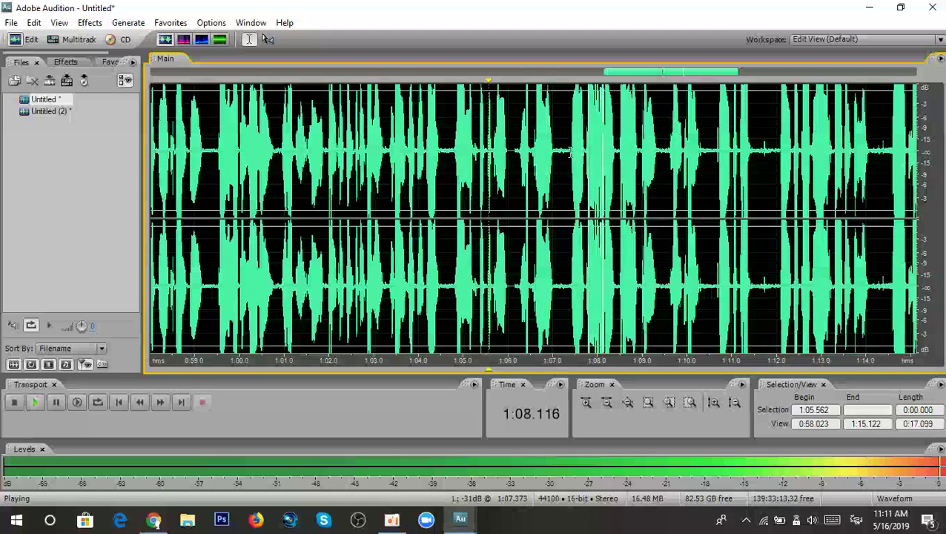
scroll(571, 152, "down", 2)
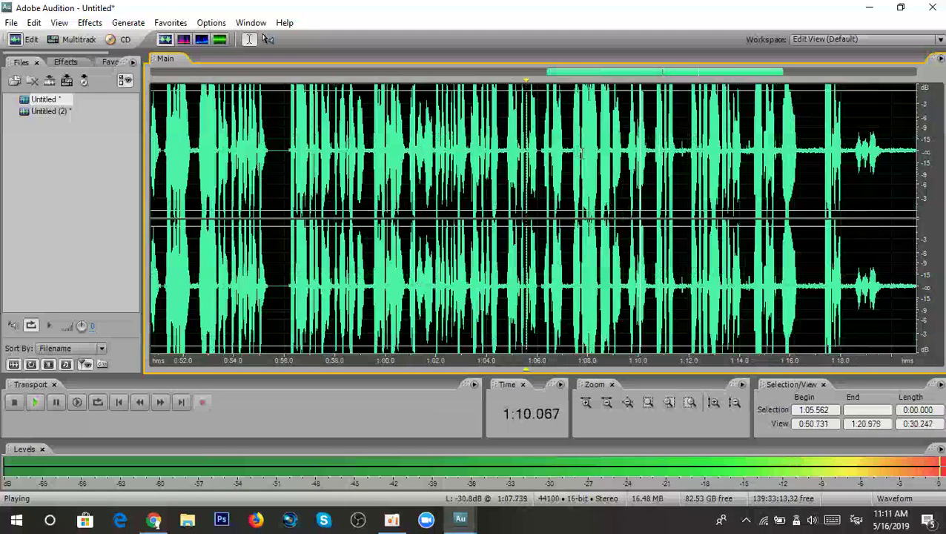
scroll(572, 154, "up", 2)
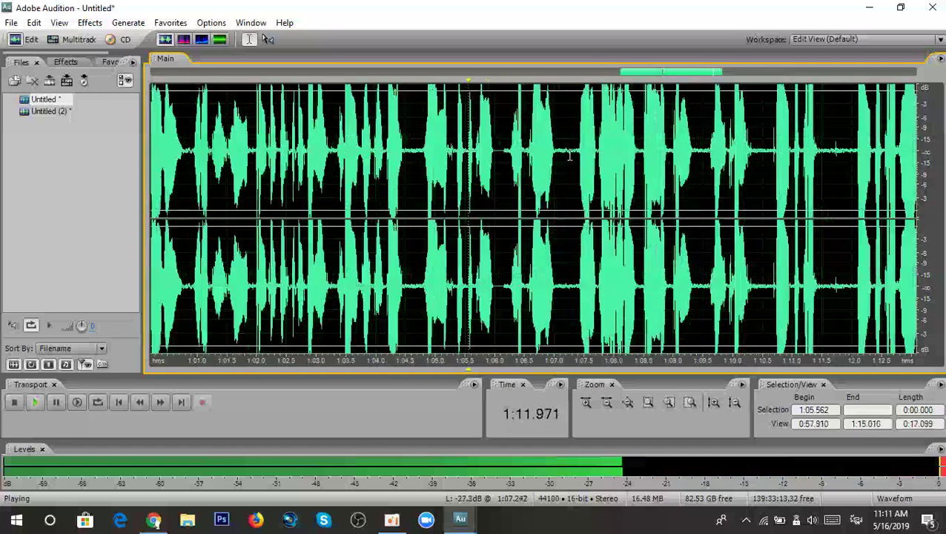
key("space")
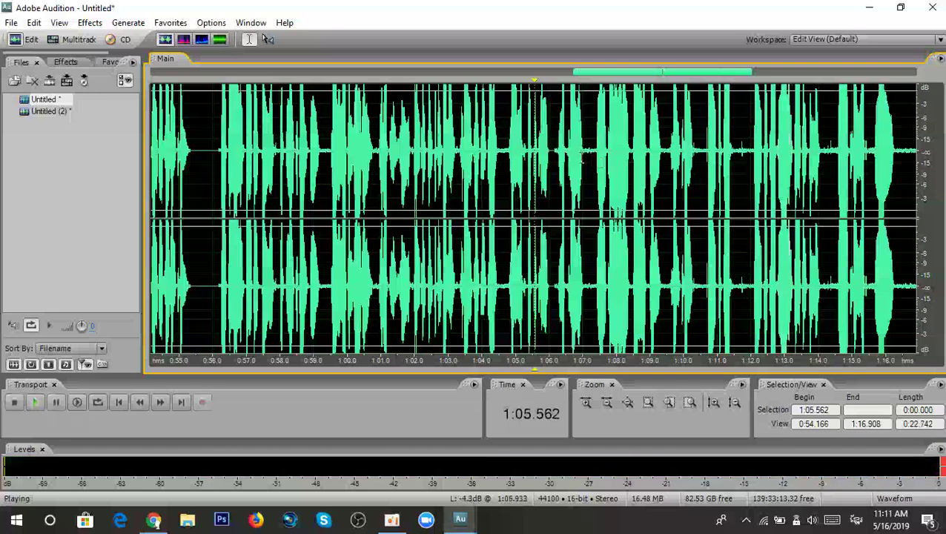
scroll(594, 152, "up", 2)
left_click_drag(595, 151, 595, 150)
left_click(569, 149)
key("space")
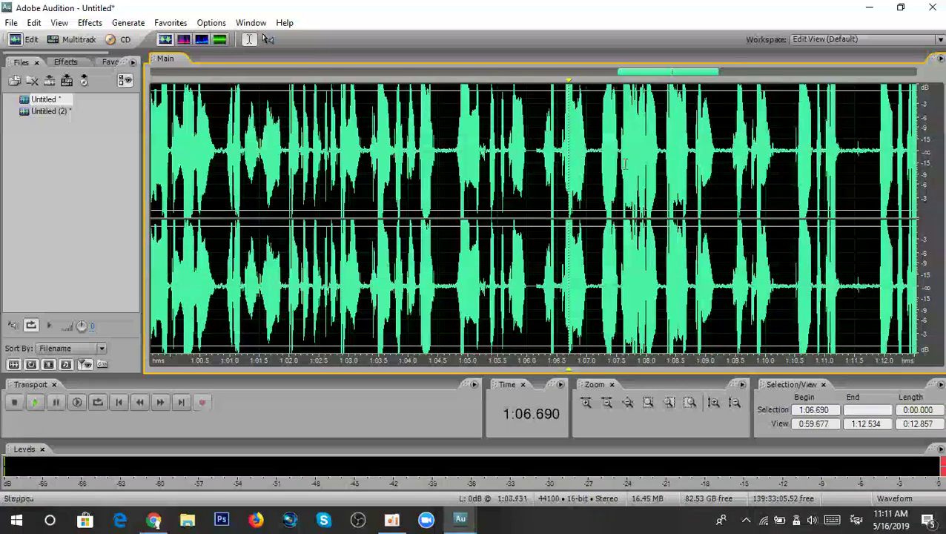
Continue listening past 1:08 and shorten the pause near 1:09.3.
scroll(615, 159, "down", 2)
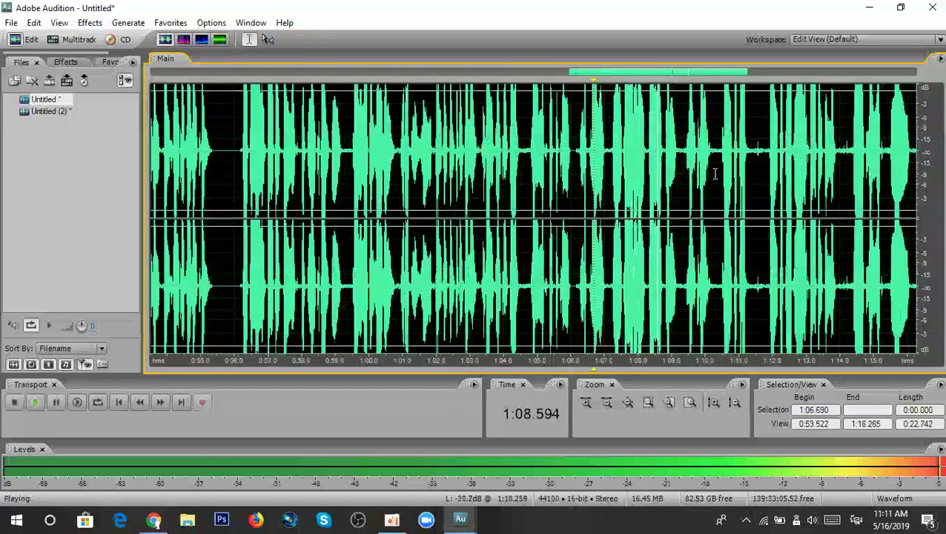
scroll(667, 171, "up", 3)
left_click_drag(653, 171, 616, 171)
left_click(571, 146)
Delete the passage from 1:10.000 to about 1:11.7 and replay across the join from 1:09.419.
scroll(570, 146, "down", 2)
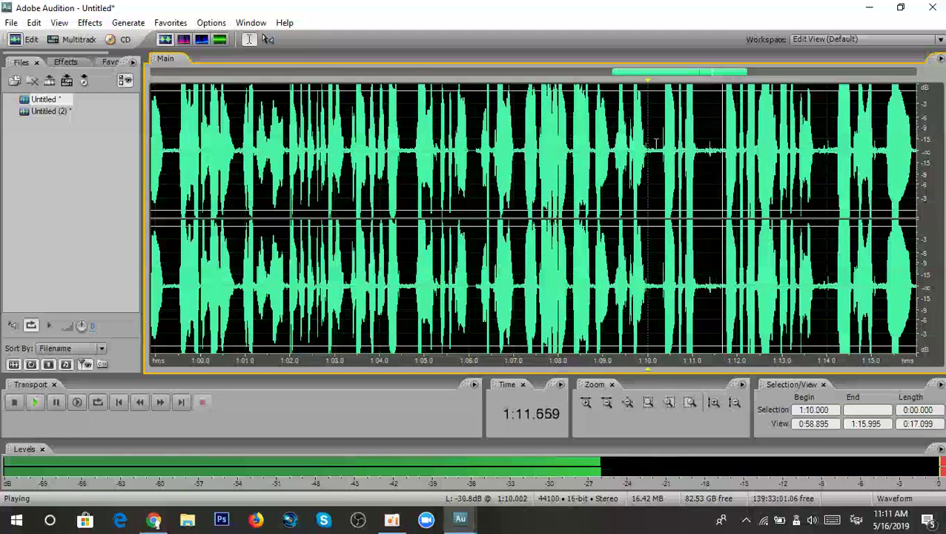
left_click_drag(648, 152, 722, 149)
key("space")
key("Delete")
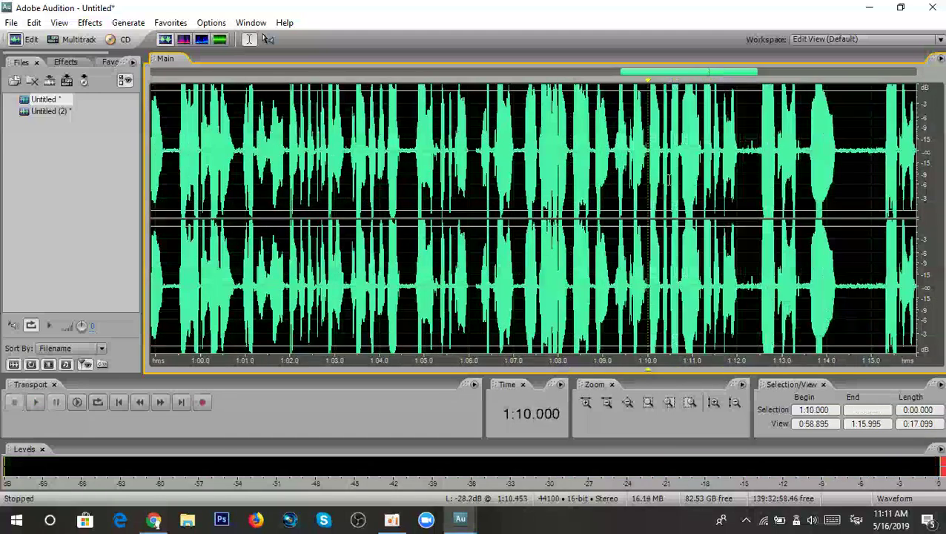
key("space")
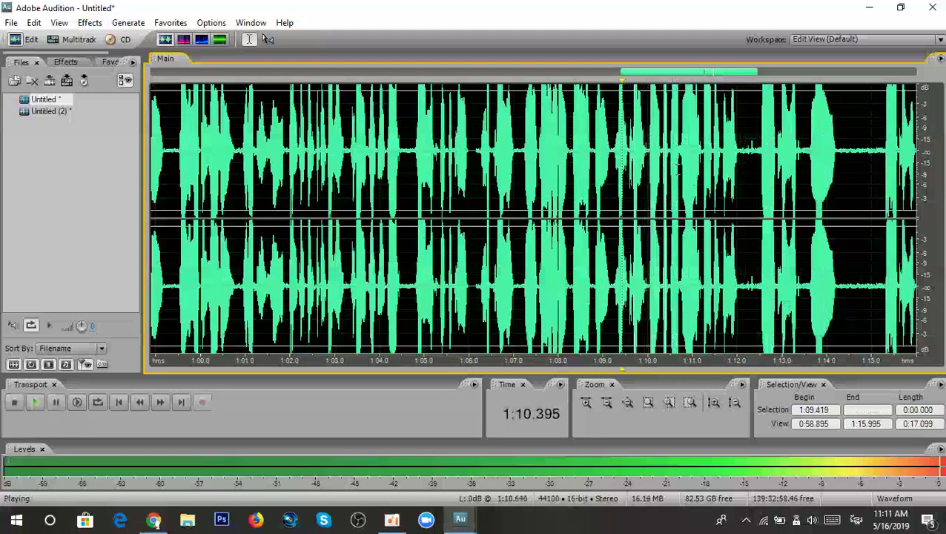
scroll(676, 171, "down", 2)
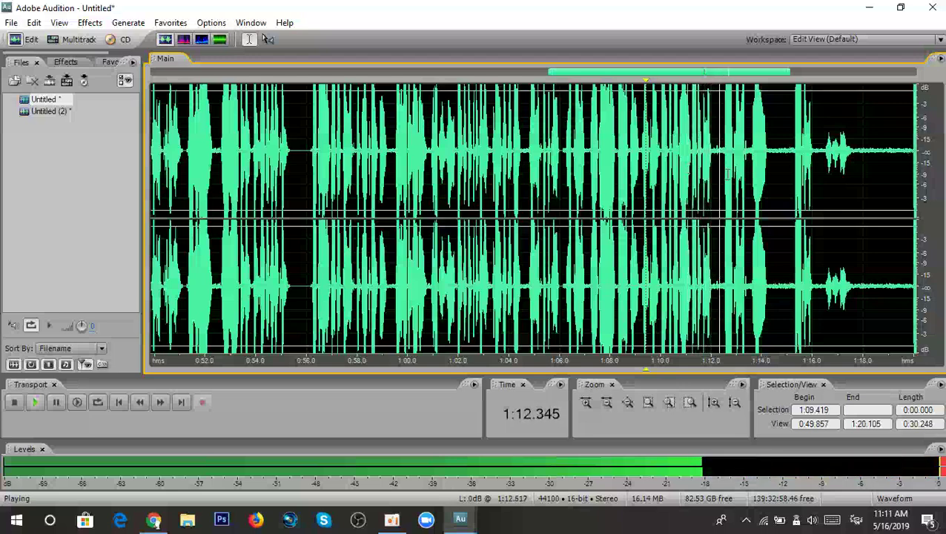
Delete the passage from 1:12.000 to 1:20.000 and replay the track from 1:12.000.
scroll(729, 175, "up", 1)
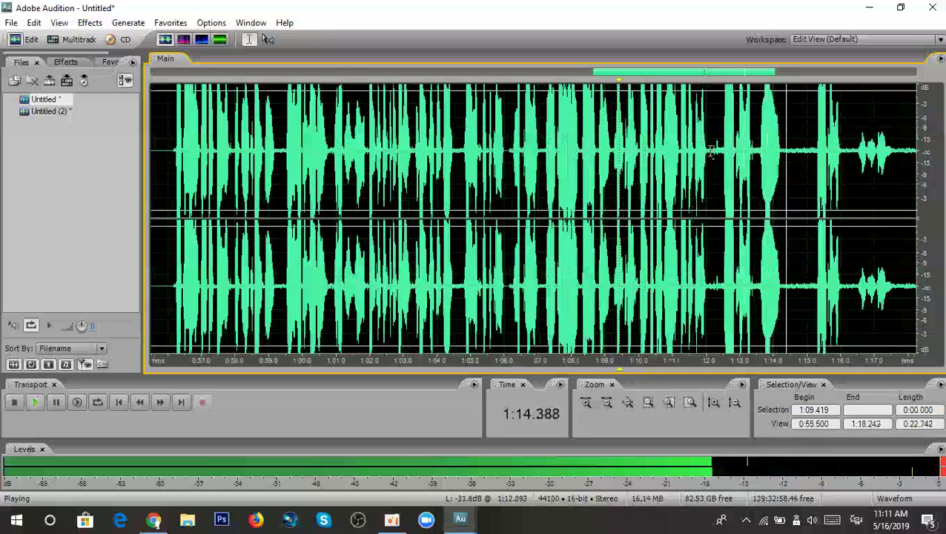
left_click_drag(708, 152, 584, 163)
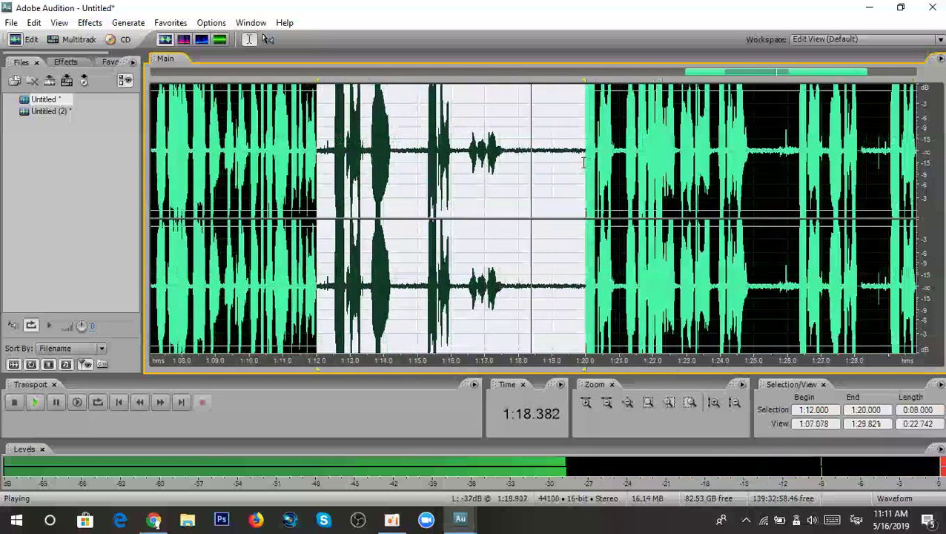
key("space")
key("Escape")
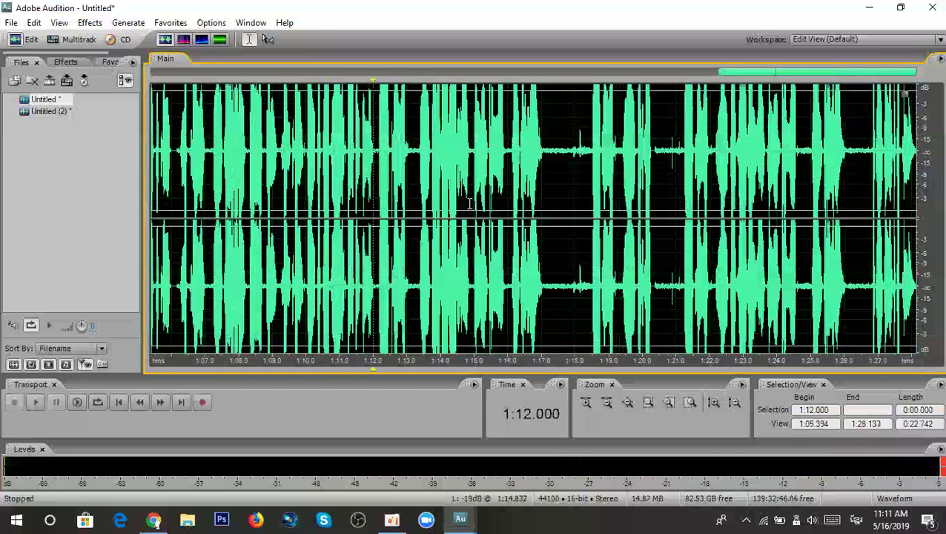
key("space")
Delete the passage from 1:12.063 to 1:18.500 and replay across the join from 1:12.063.
scroll(377, 150, "up", 2)
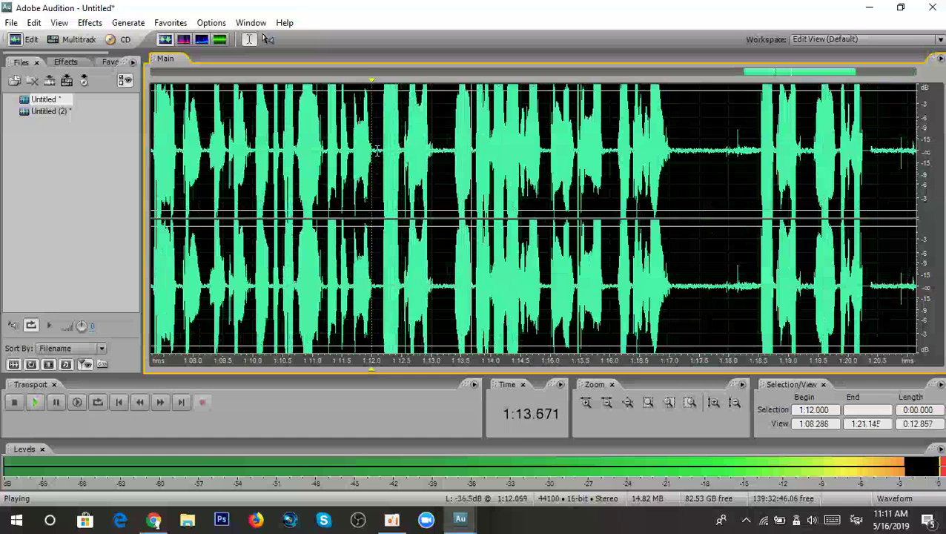
left_click(376, 150)
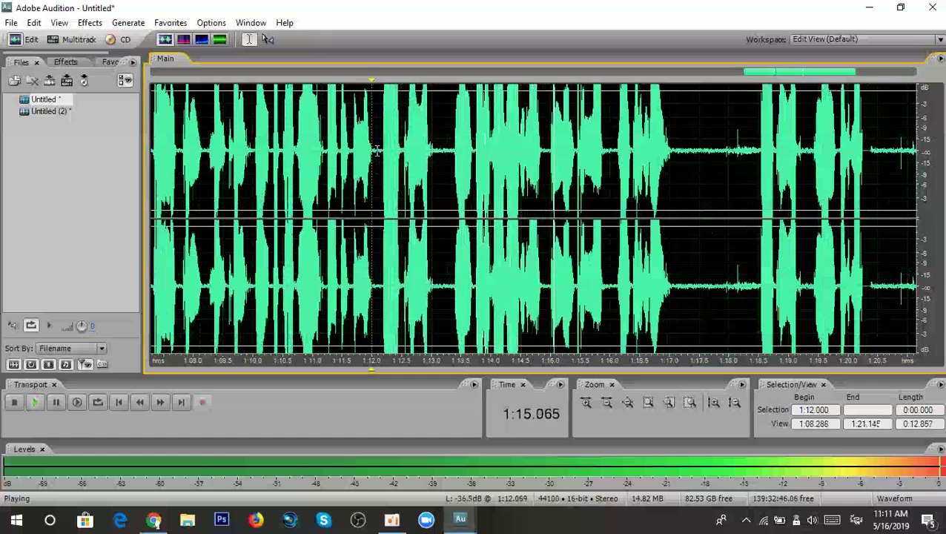
left_click_drag(377, 150, 738, 212)
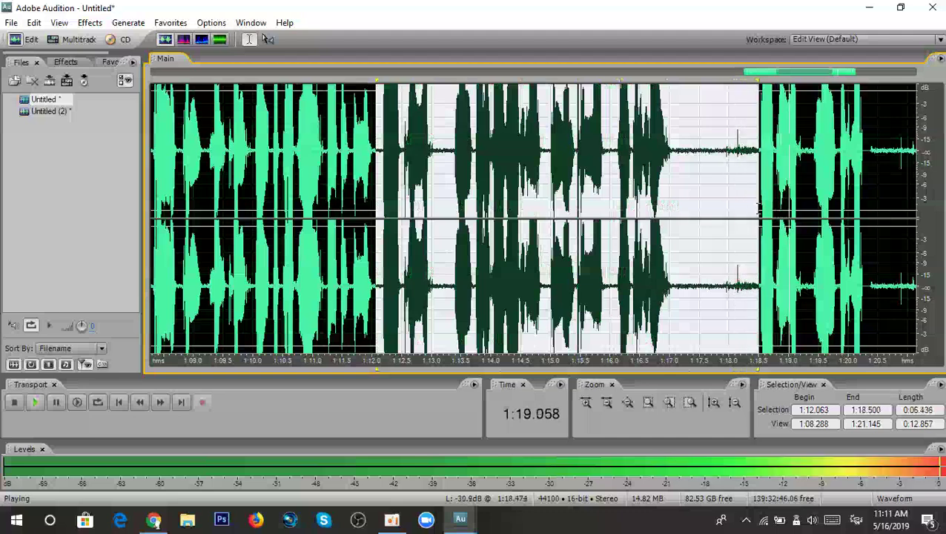
key("space")
scroll(739, 211, "up", 2)
scroll(740, 212, "down", 3)
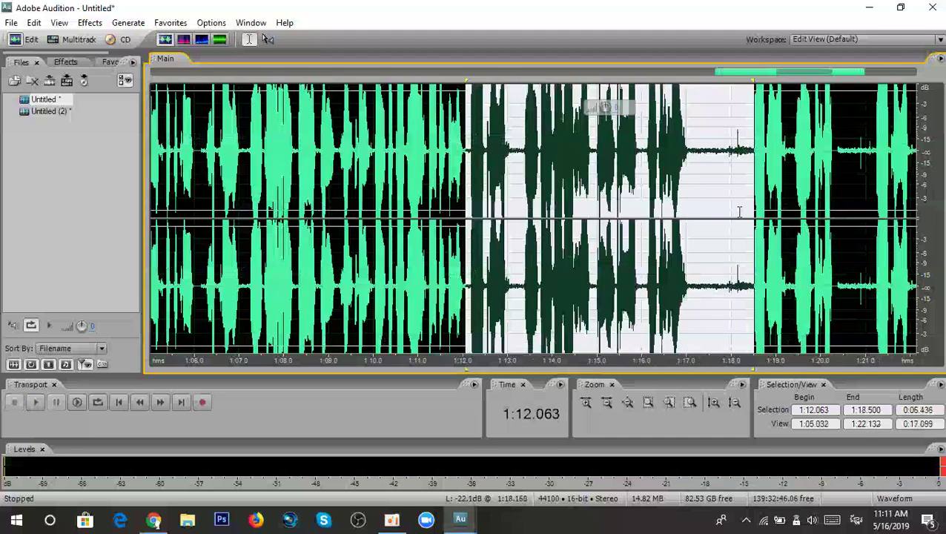
key("Escape")
key("space")
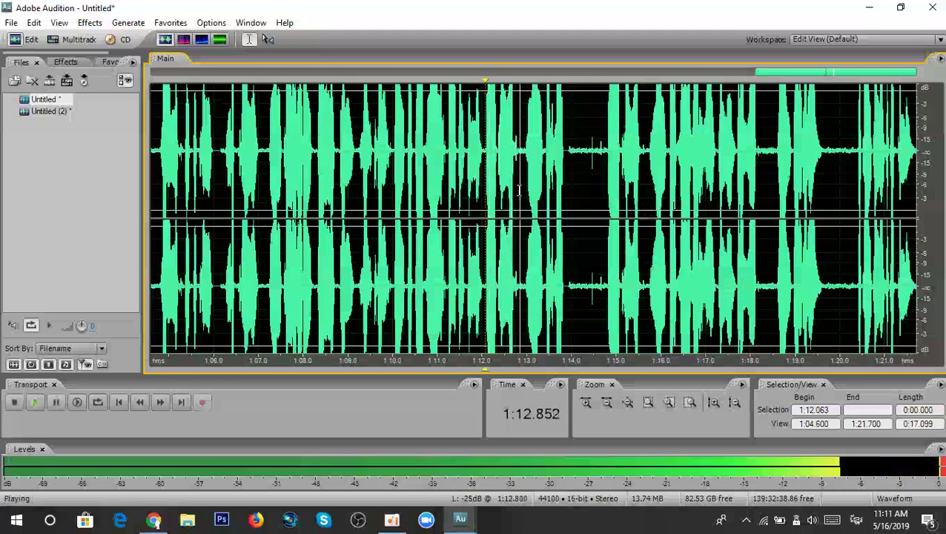
Delete the passage from 1:12.062 to 1:14.736 and replay across the join from 1:11.644.
left_click_drag(483, 149, 603, 148)
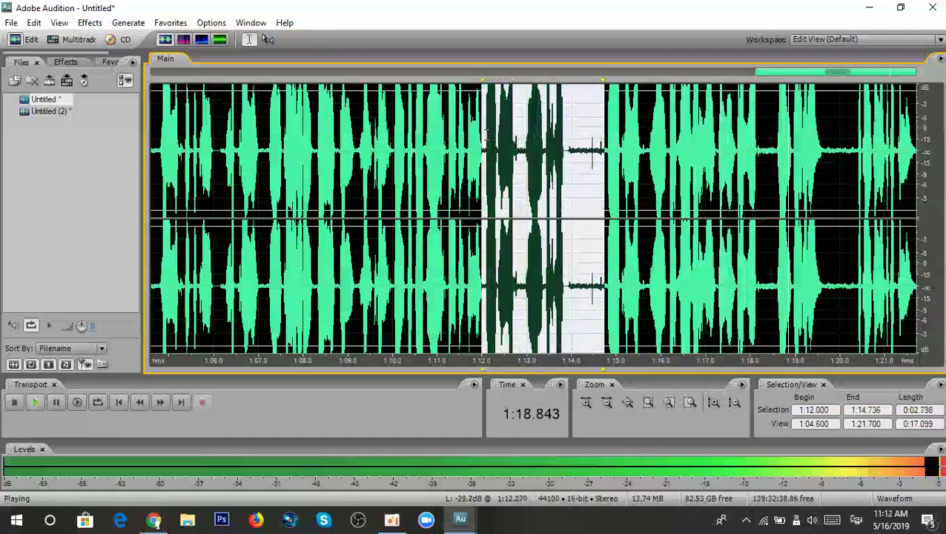
scroll(482, 112, "up", 2)
key("space")
left_click_drag(475, 83, 485, 83)
scroll(638, 139, "down", 3)
scroll(638, 139, "left", 3)
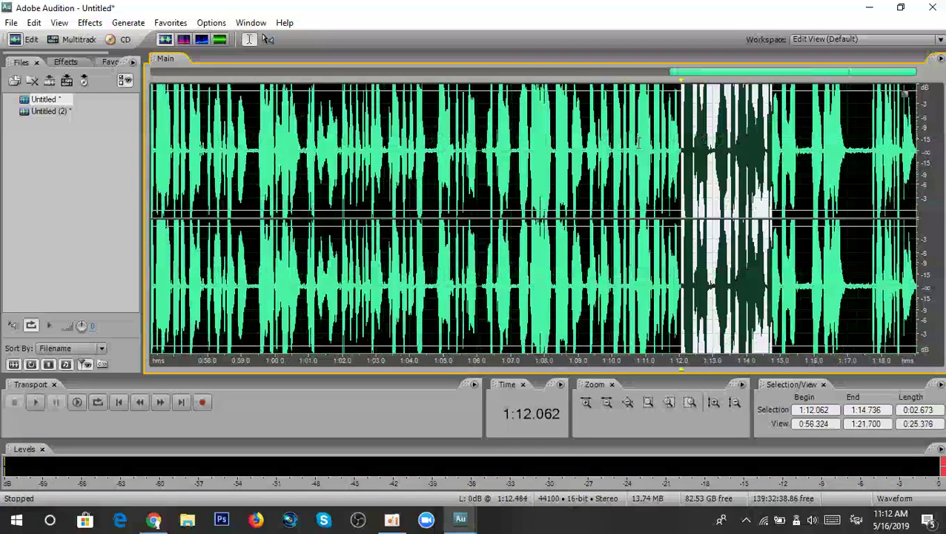
left_click(706, 148)
key("space")
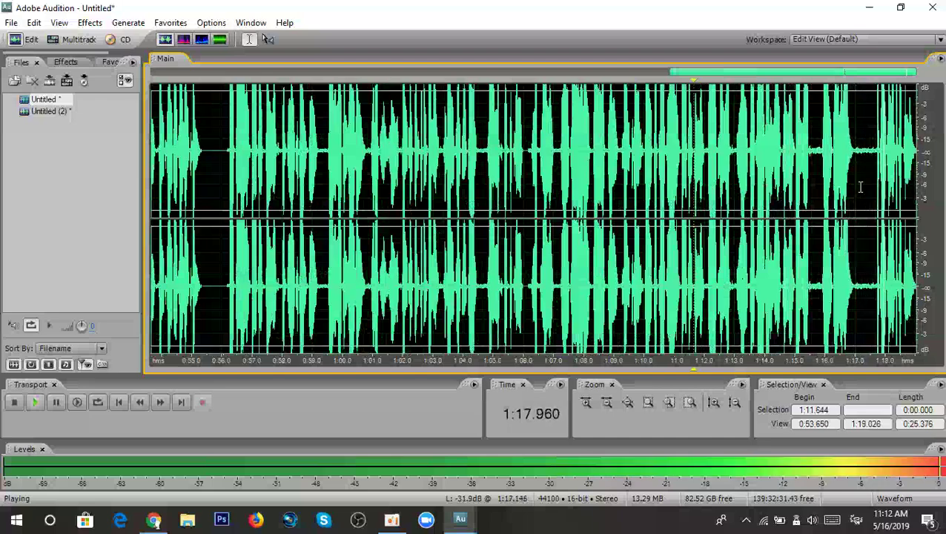
Stop playback and shorten the pause near 1:15.5 by deleting part of it.
scroll(860, 186, "up", 4)
key("space")
scroll(715, 162, "up", 2)
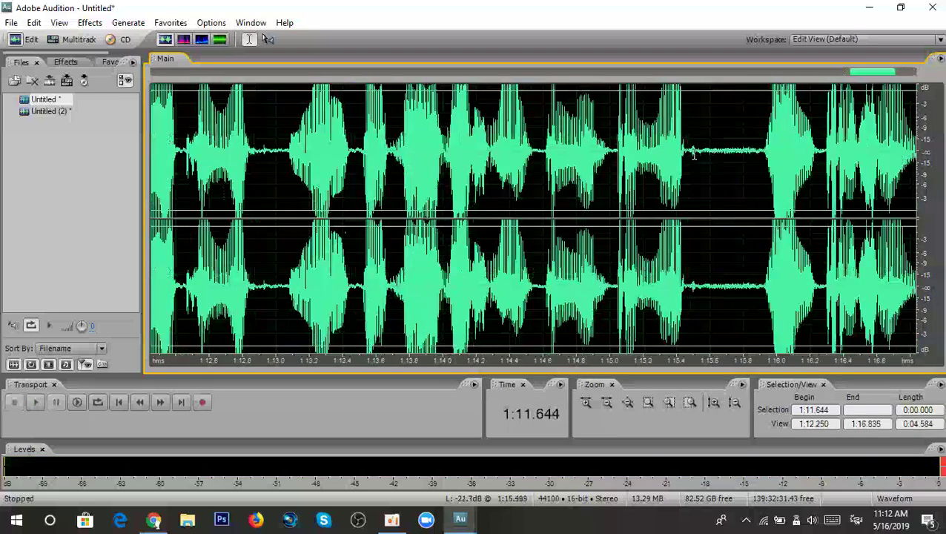
left_click_drag(693, 154, 743, 154)
left_click(744, 154)
scroll(845, 163, "down", 4)
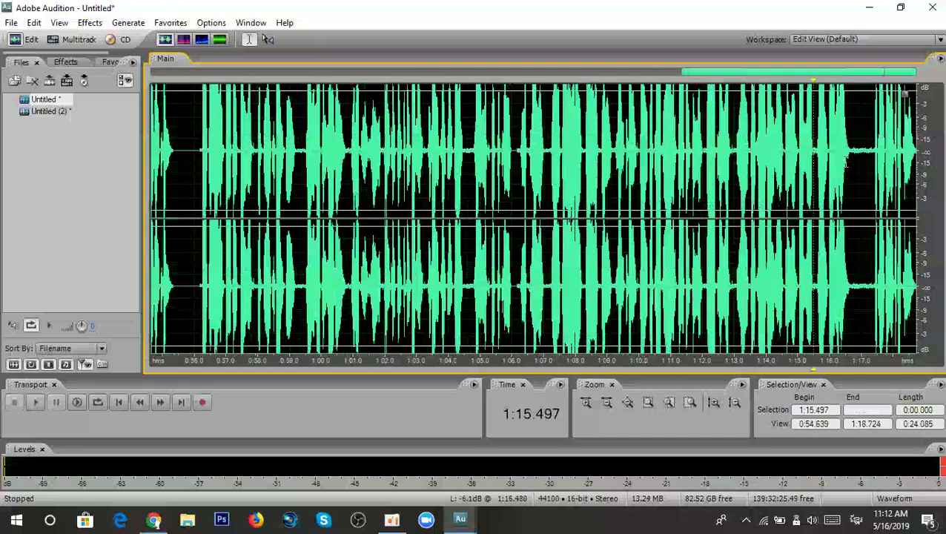
Delete everything from 1:16.863 to the end of the track and check the full waveform.
scroll(860, 159, "left", 2)
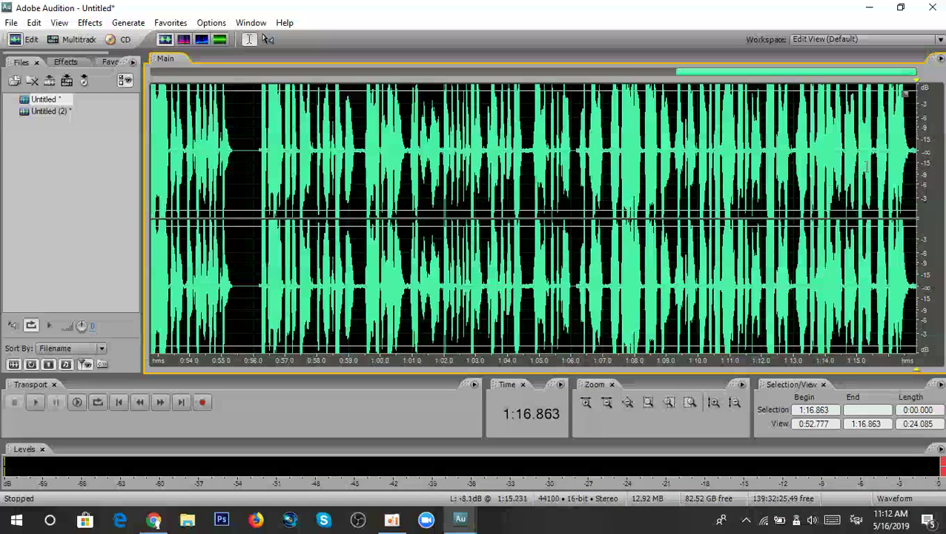
scroll(877, 163, "down", 3)
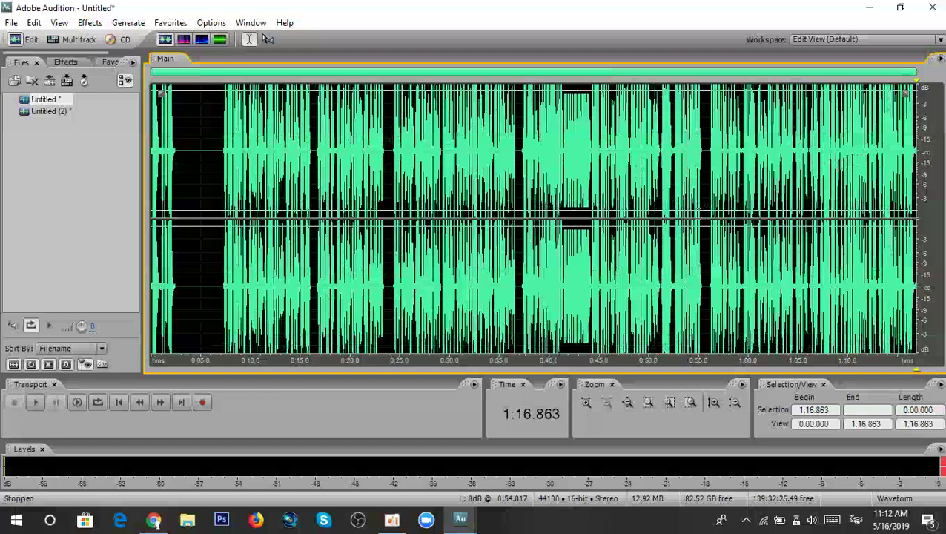
scroll(793, 189, "up", 3)
scroll(793, 189, "down", 3)
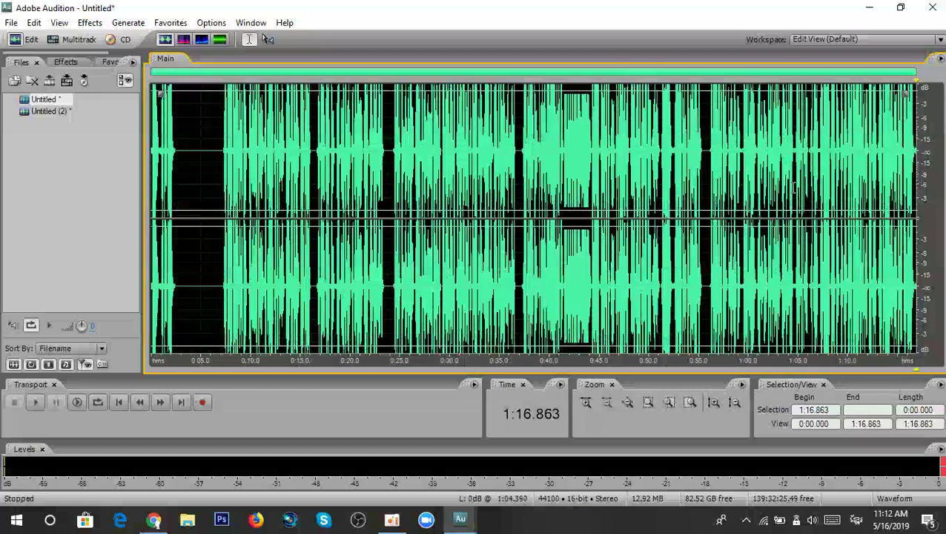
scroll(603, 170, "up", 3)
scroll(603, 170, "down", 3)
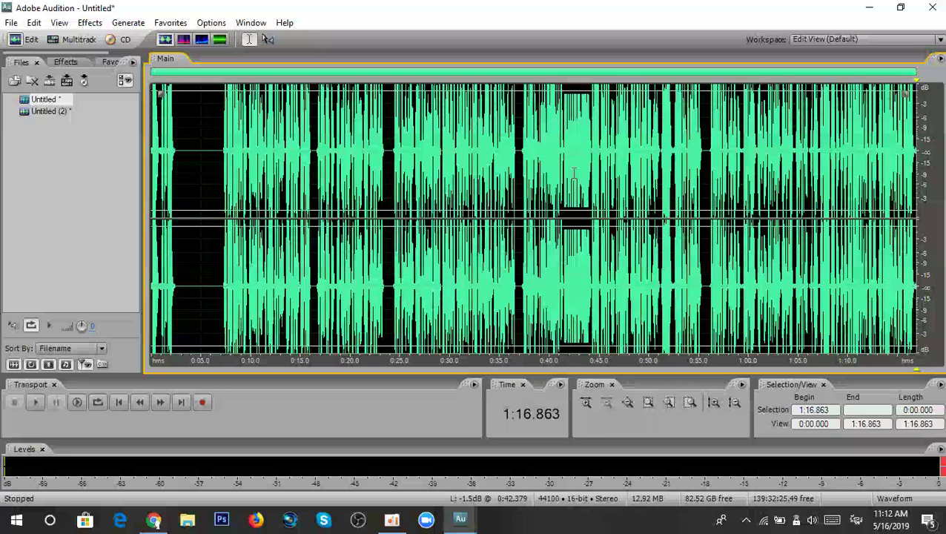
Listen to the whole edited track from the beginning.
left_click_drag(217, 135, 916, 135)
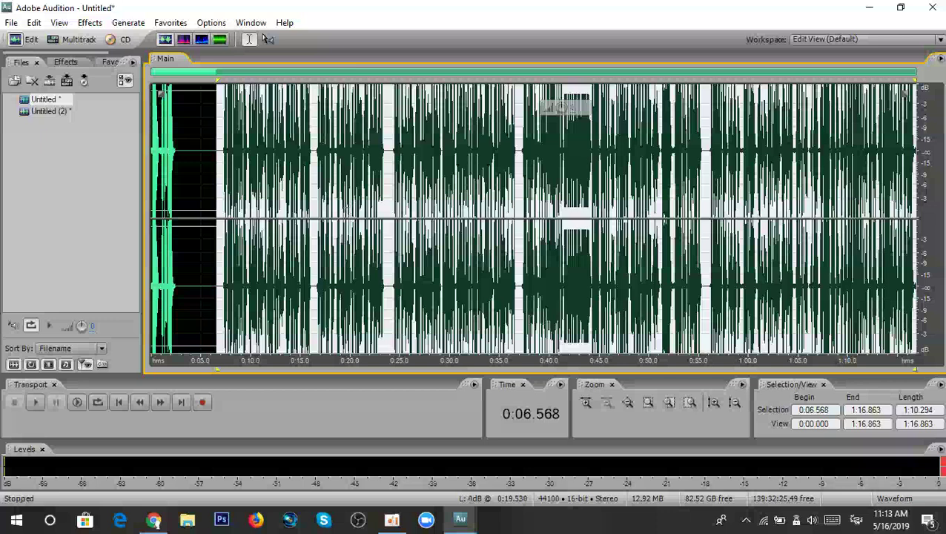
left_click(195, 145)
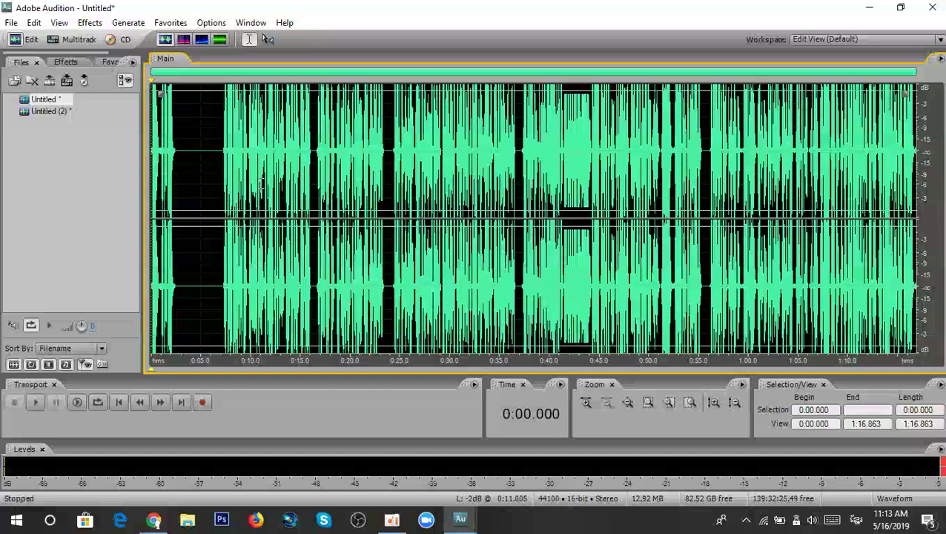
key("space")
left_click_drag(214, 170, 919, 170)
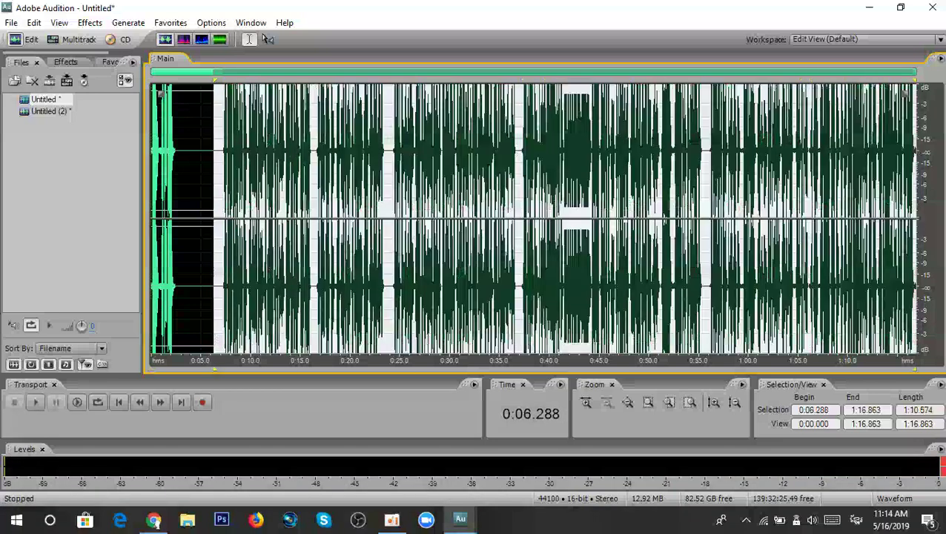
left_click(232, 162)
left_click(187, 162)
left_click_drag(189, 161, 258, 162)
left_click(260, 161)
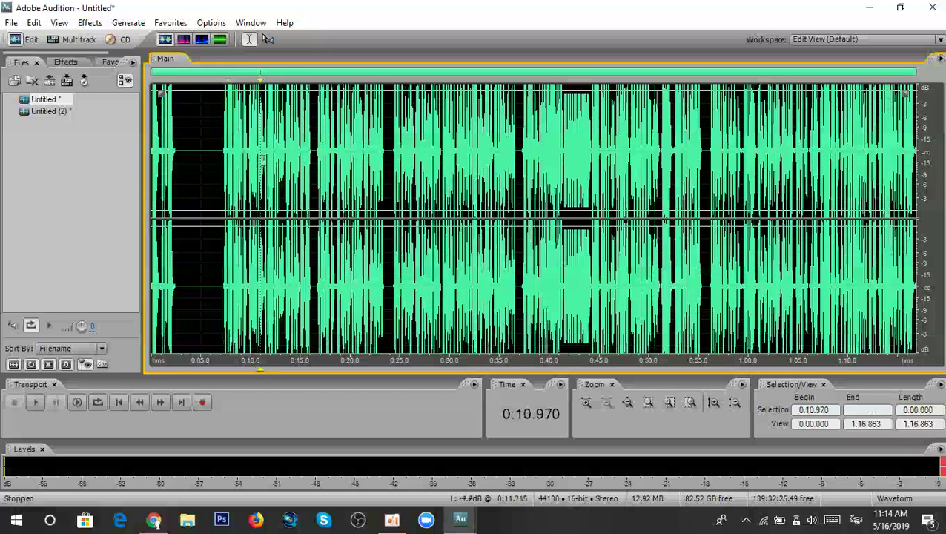
scroll(320, 149, "up", 3)
scroll(320, 151, "down", 3)
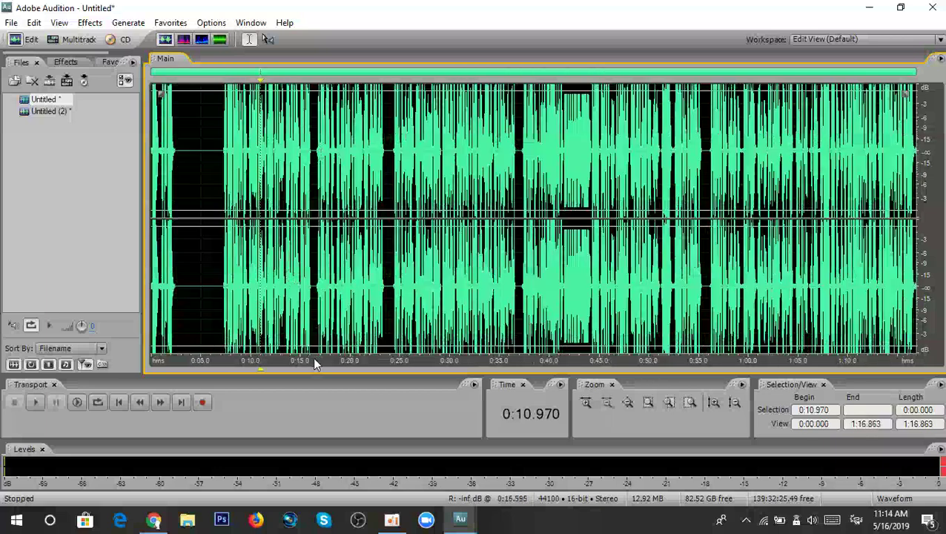
left_click(367, 521)
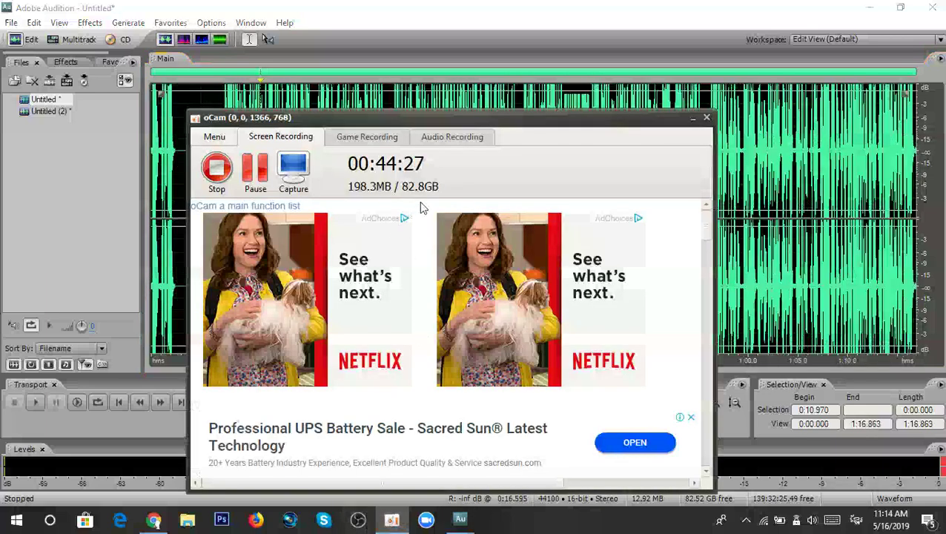
left_click(693, 118)
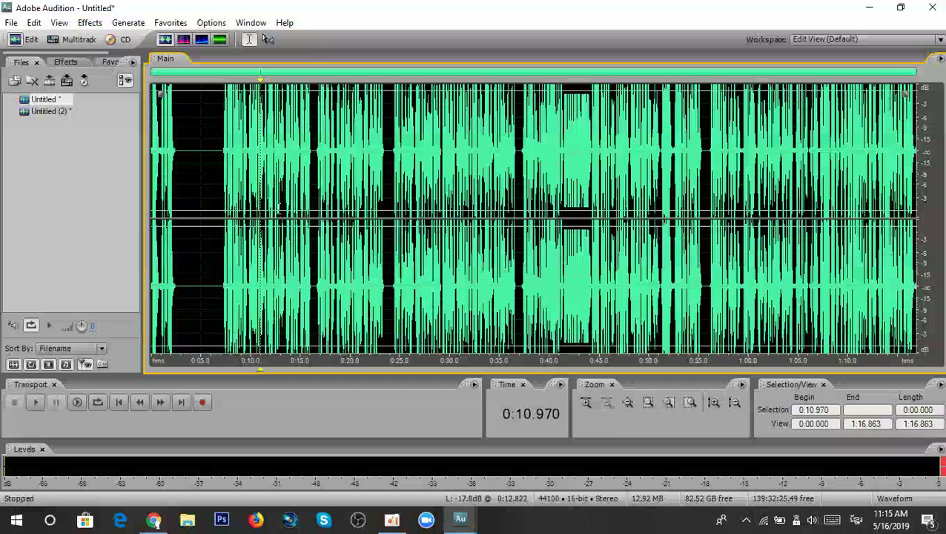
left_click_drag(223, 144, 757, 149)
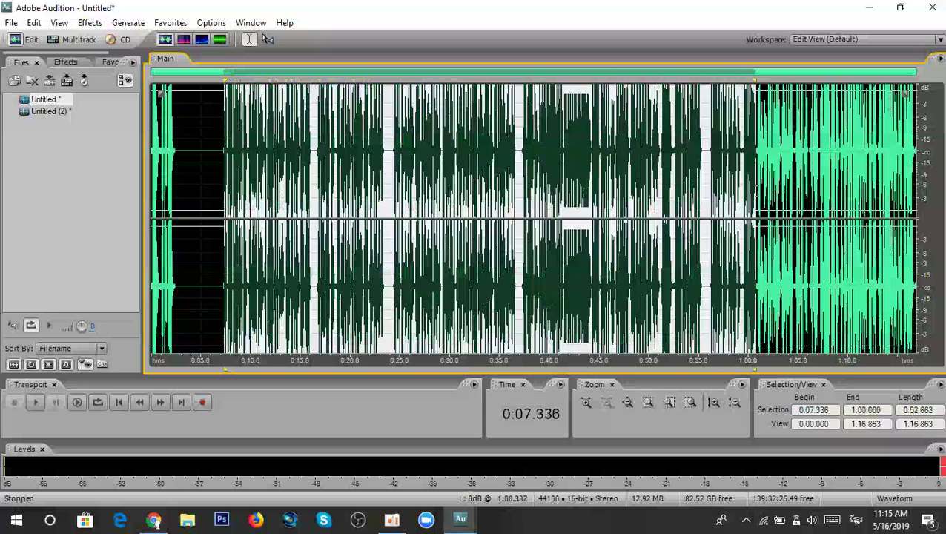
left_click(438, 155)
left_click(270, 155)
left_click(434, 154)
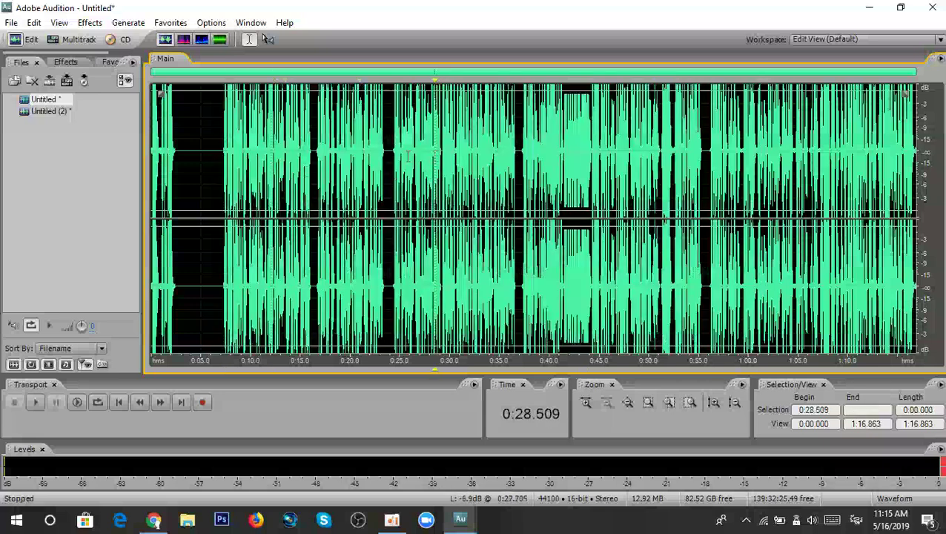
left_click(208, 165)
key("shift+End")
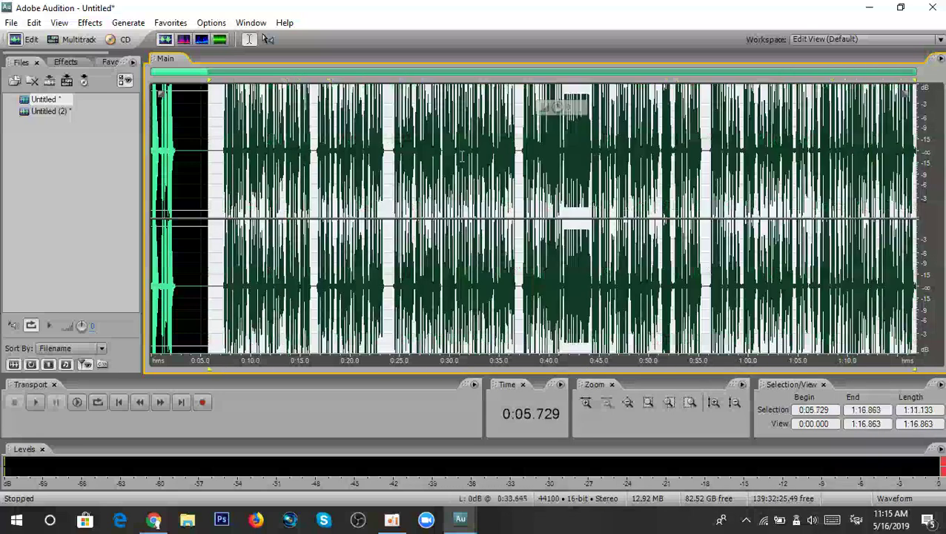
left_click(314, 146)
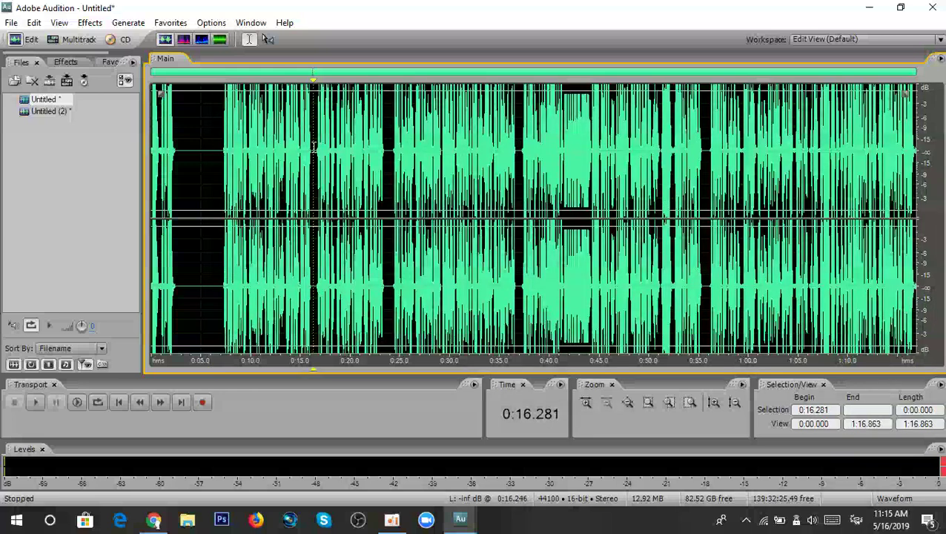
scroll(296, 148, "up", 2)
scroll(296, 148, "down", 2)
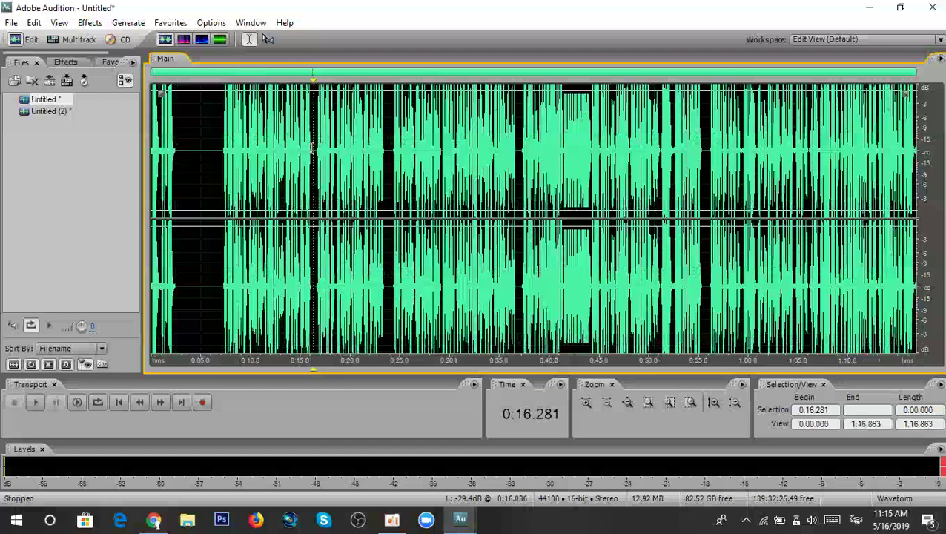
left_click(200, 144)
left_click(172, 145)
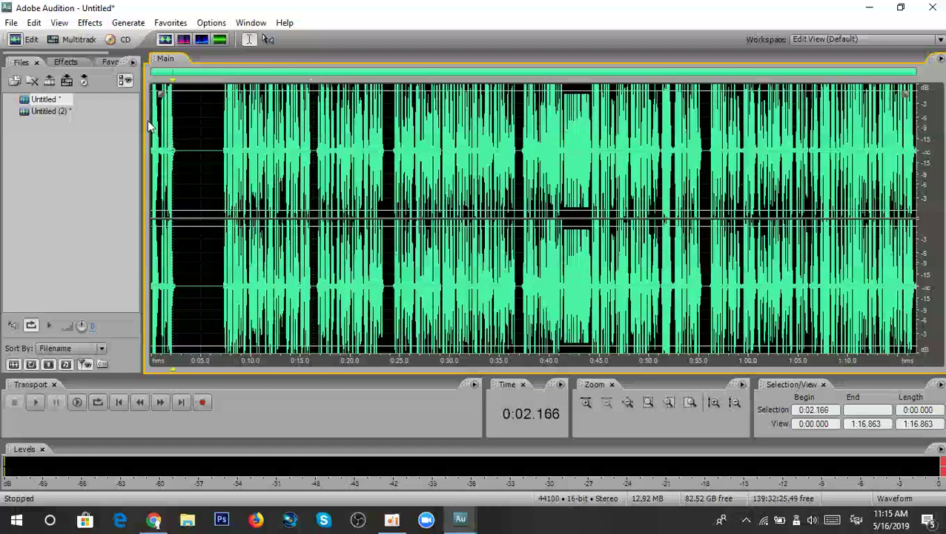
left_click(488, 154)
scroll(355, 202, "up", 2)
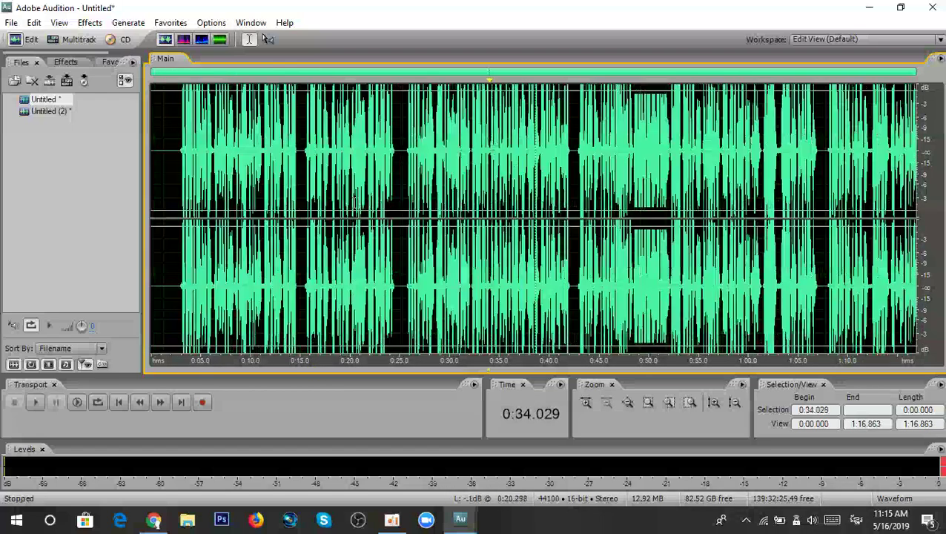
scroll(355, 201, "down", 2)
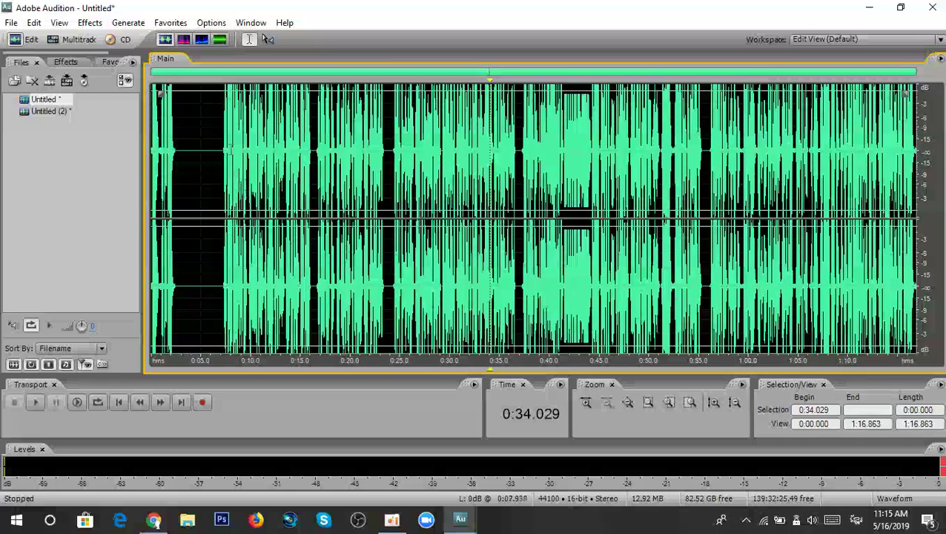
left_click(220, 145)
left_click(176, 150)
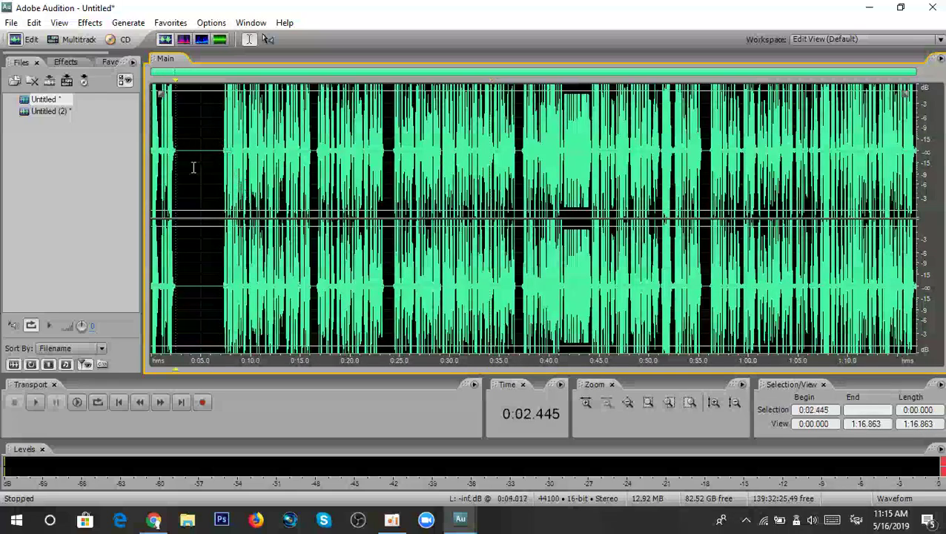
scroll(194, 165, "up", 2)
scroll(194, 167, "down", 2)
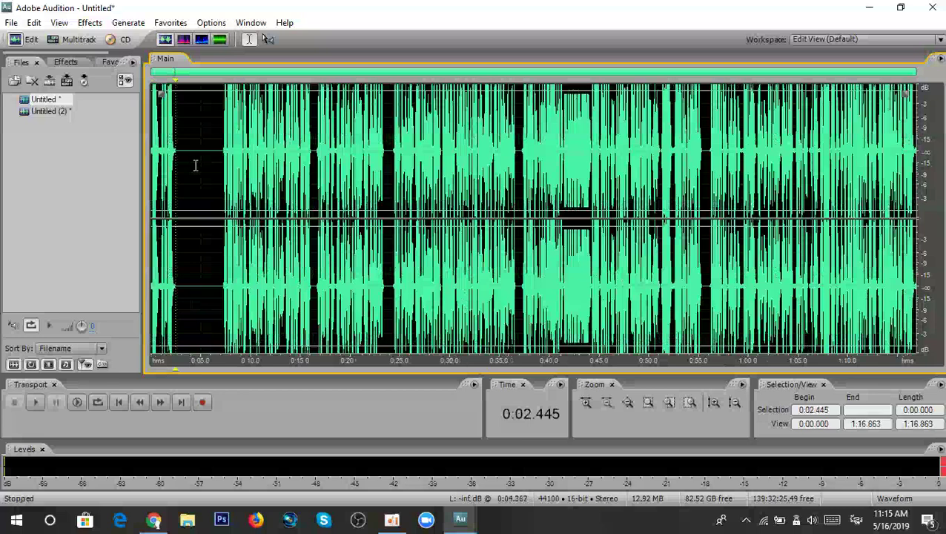
View the Untitled (2) recording, return to the edited Untitled track and move the playhead to its beginning.
left_click(52, 105)
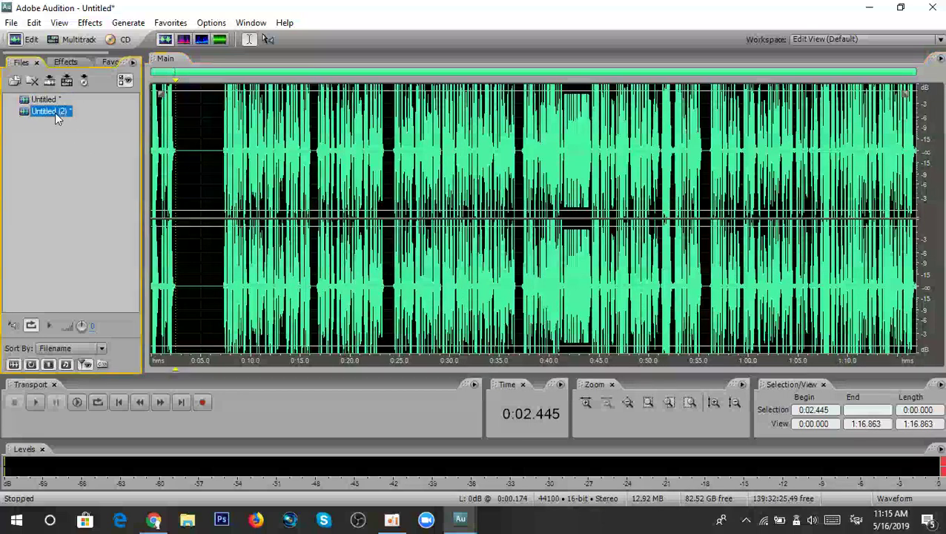
left_click(55, 112)
left_click(34, 101)
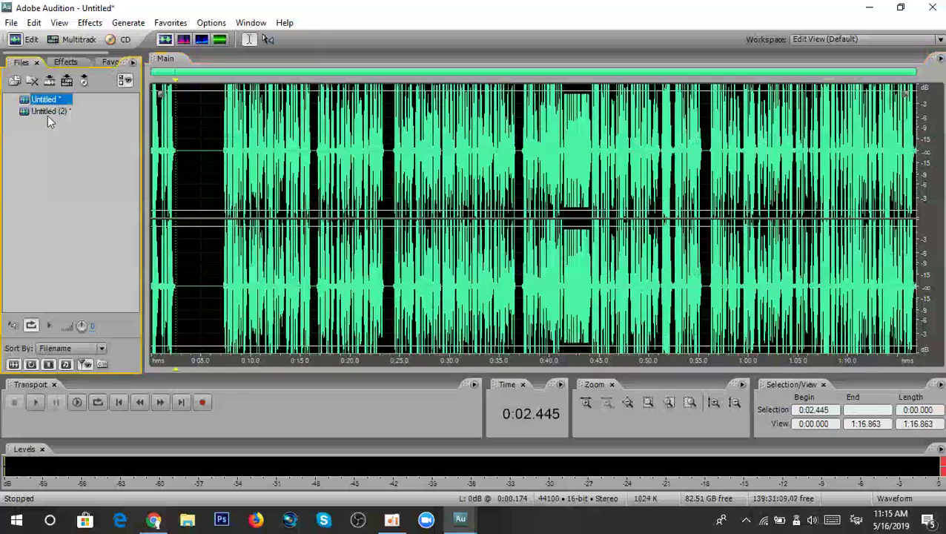
left_click(46, 113)
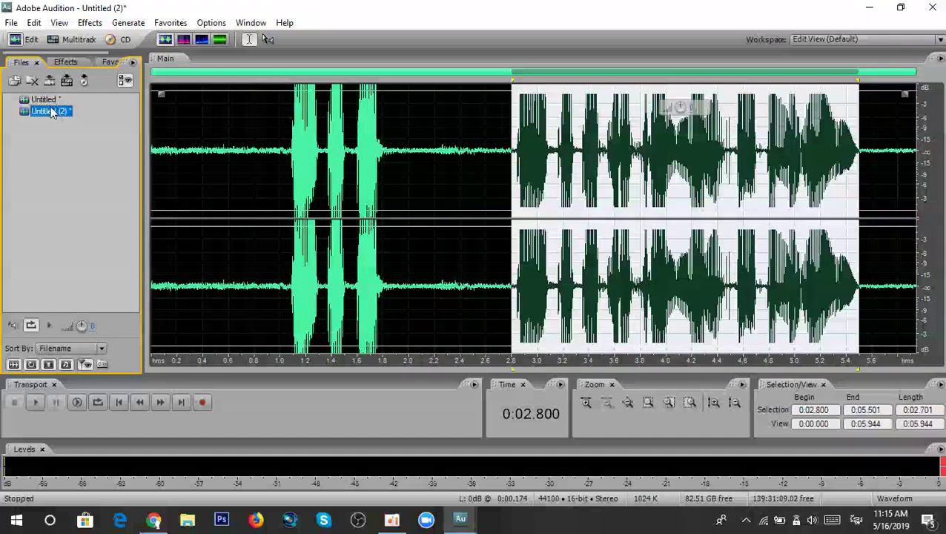
left_click(44, 101)
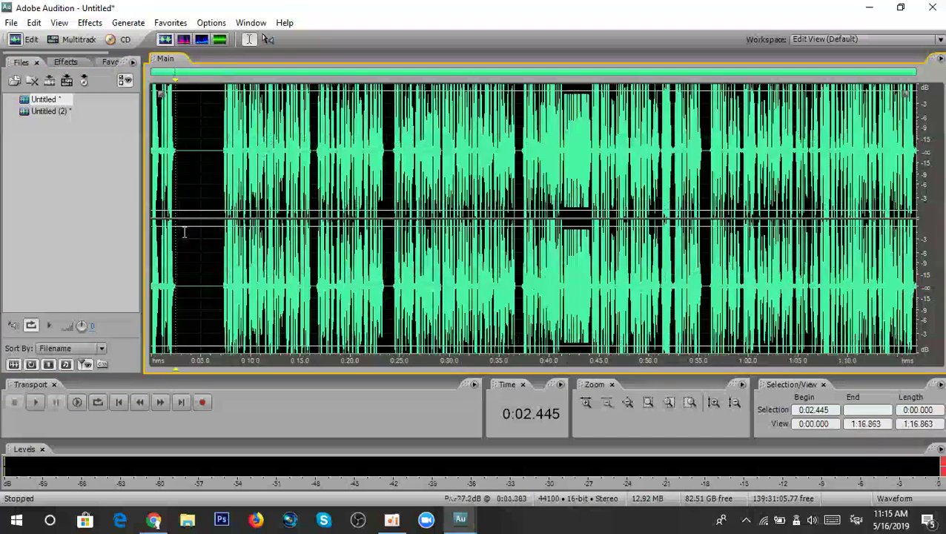
key("Home")
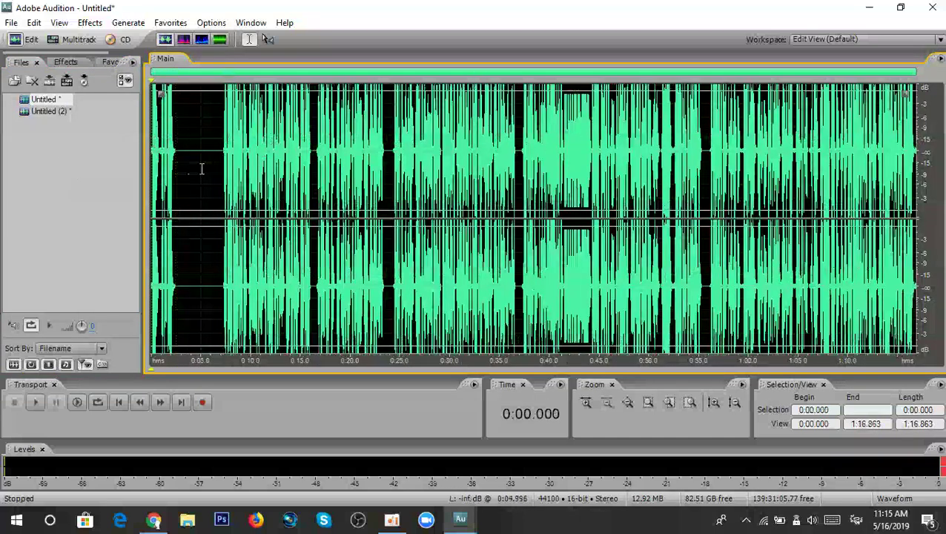
left_click(46, 99)
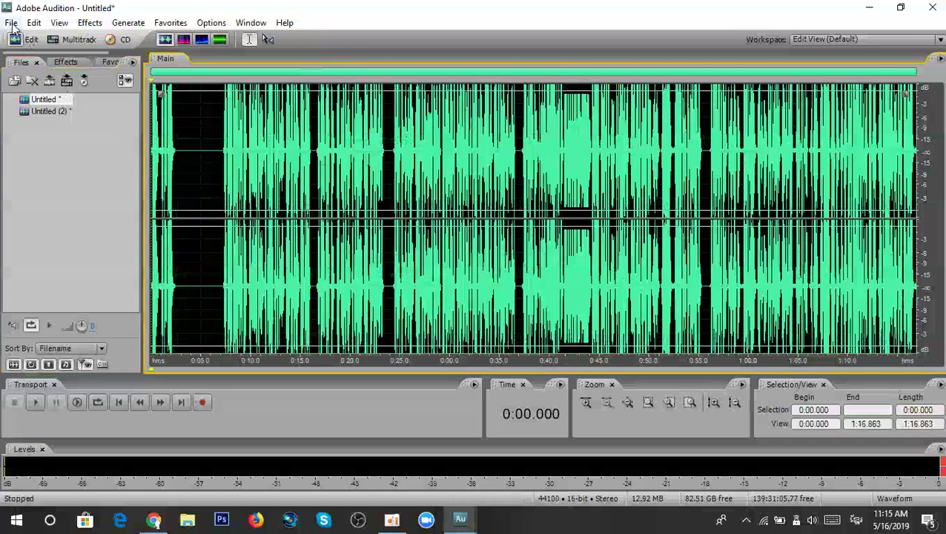
Save the edited Untitled track in the Somleng folder as A, in mp3PRO (FhG) (*.mp3) format.
left_click(12, 23)
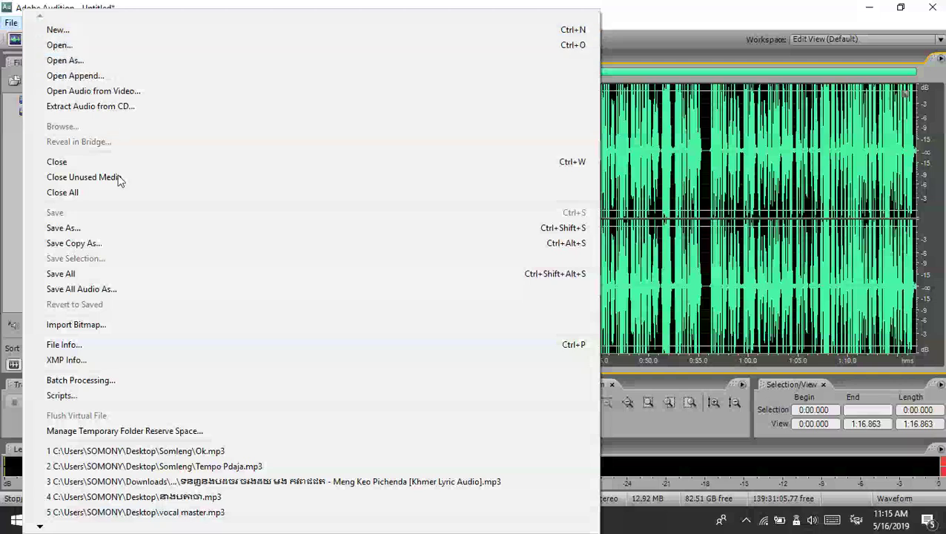
left_click(64, 226)
double_click(312, 313)
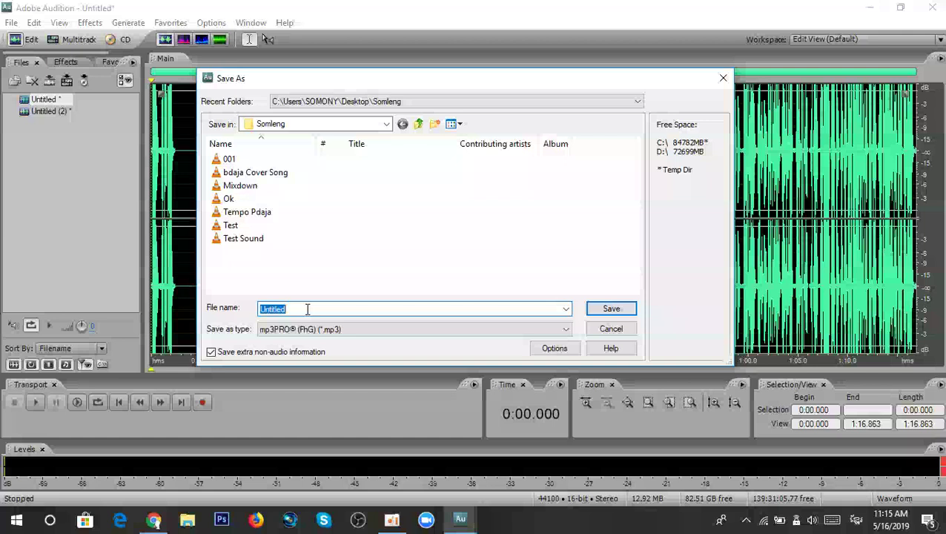
type("oo")
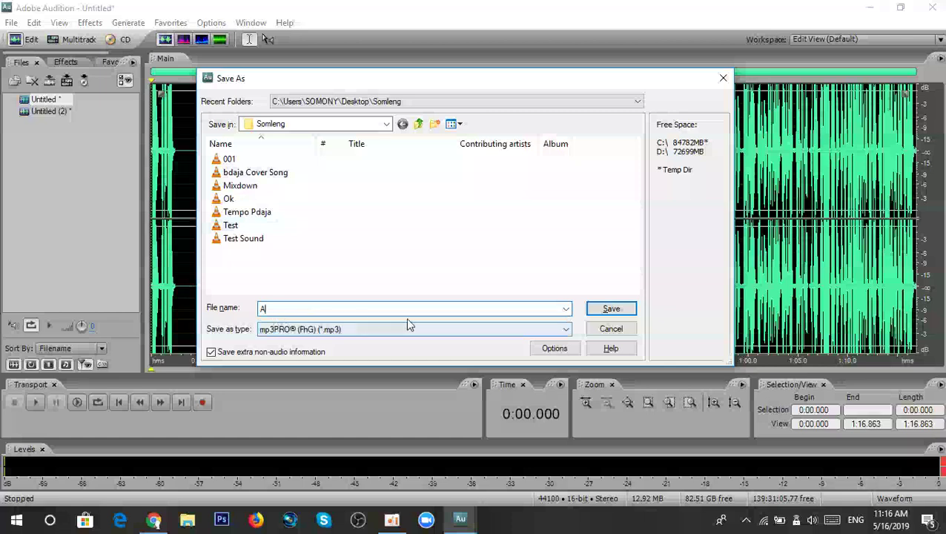
left_click(469, 336)
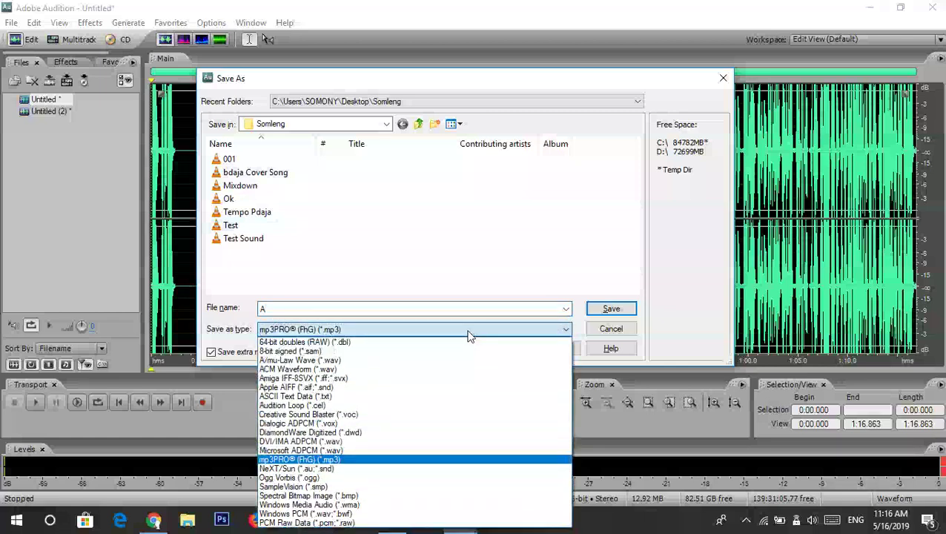
left_click(468, 336)
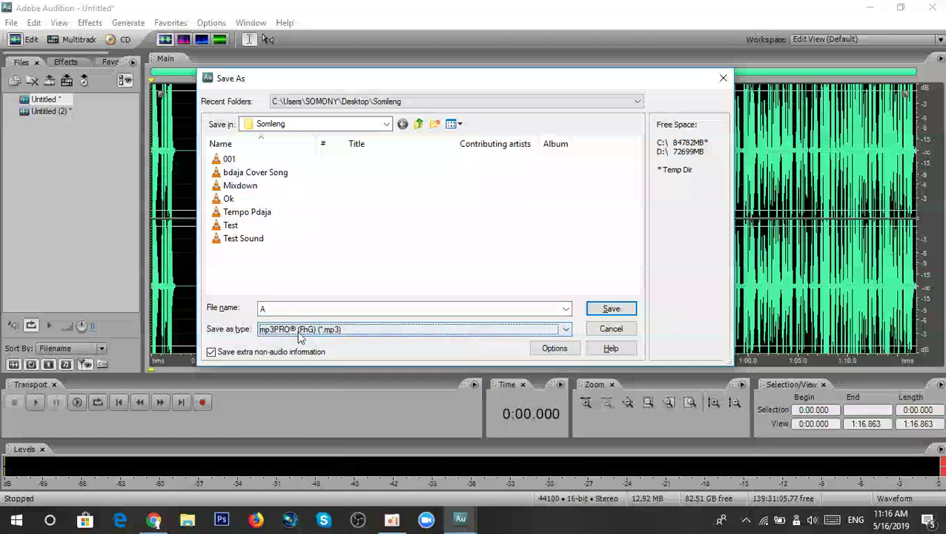
left_click(300, 332)
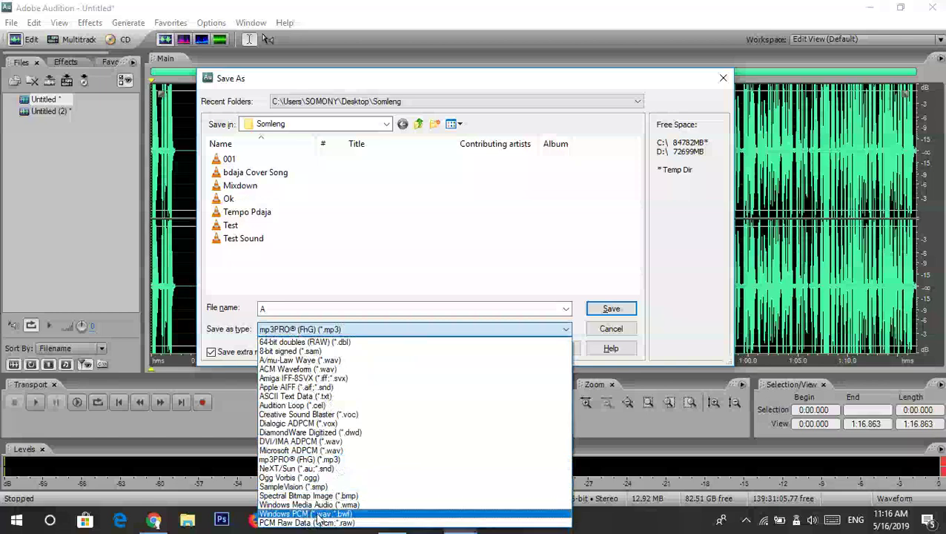
left_click(293, 333)
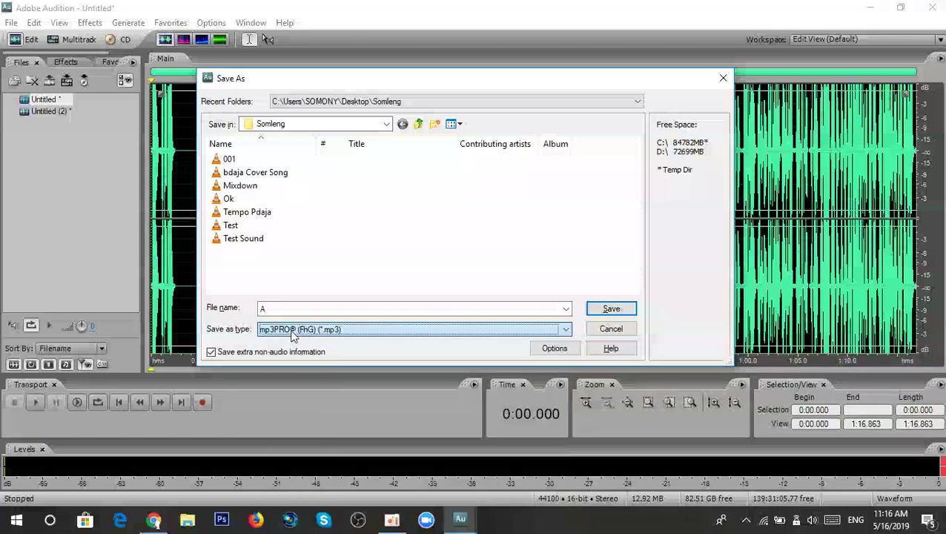
left_click(614, 309)
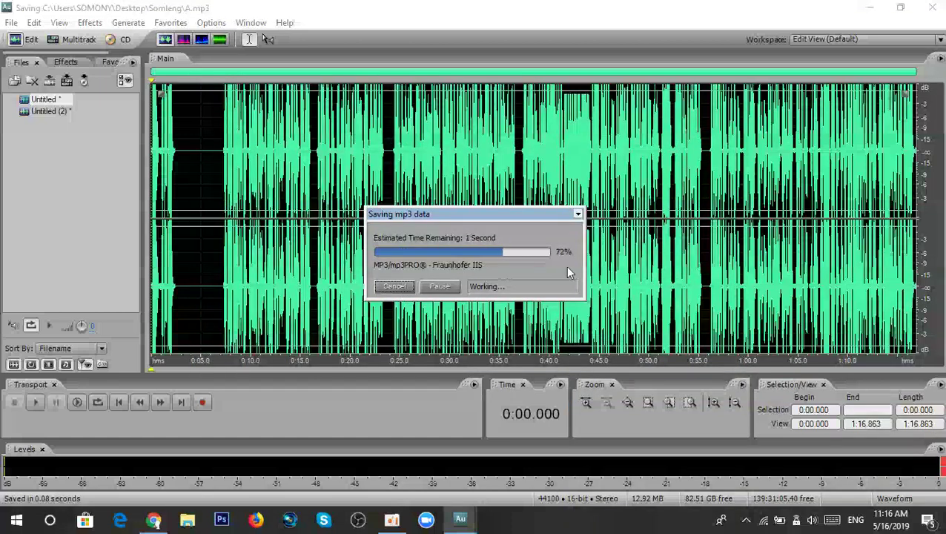
Open the Untitled (2) recording and inspect the passages of its waveform.
left_click(49, 110)
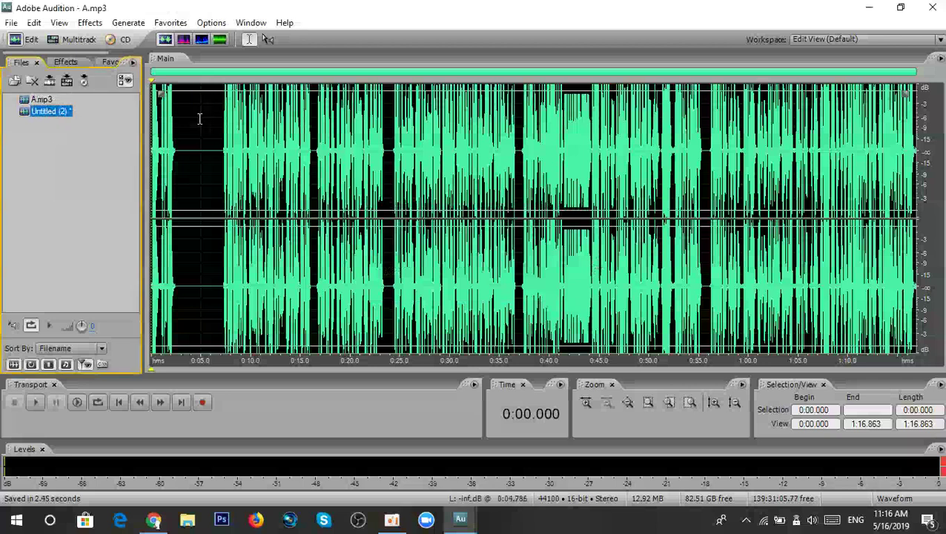
double_click(48, 111)
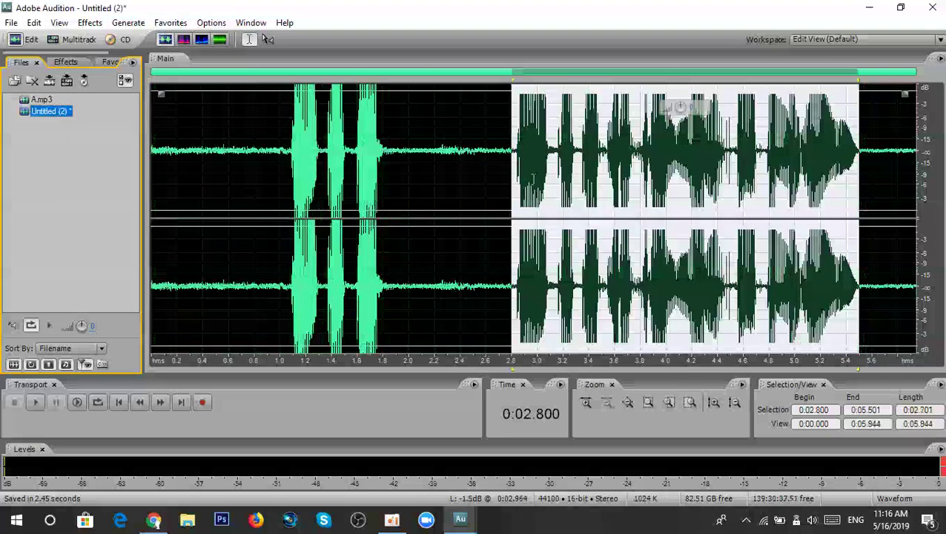
left_click(381, 148)
left_click(216, 141)
double_click(161, 152)
left_click(408, 152)
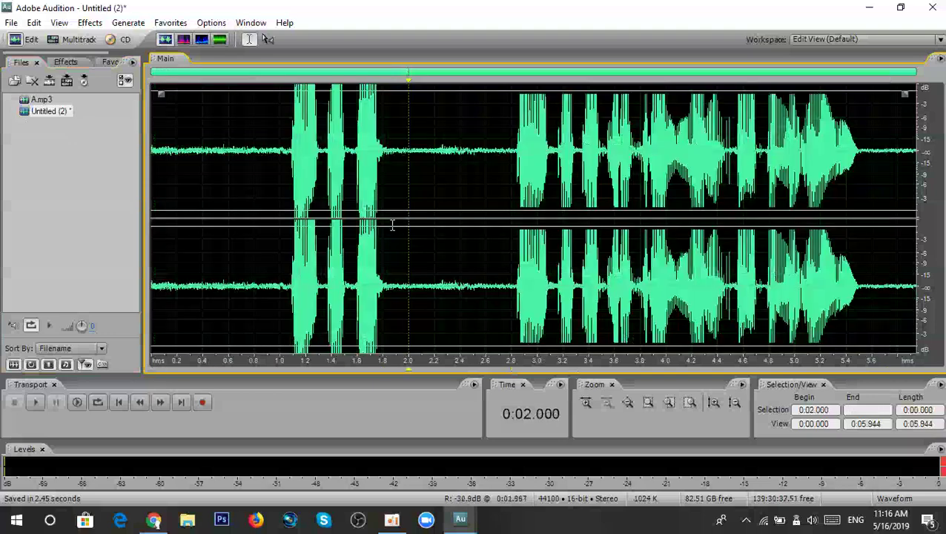
double_click(162, 165)
left_click(399, 117)
left_click(49, 115)
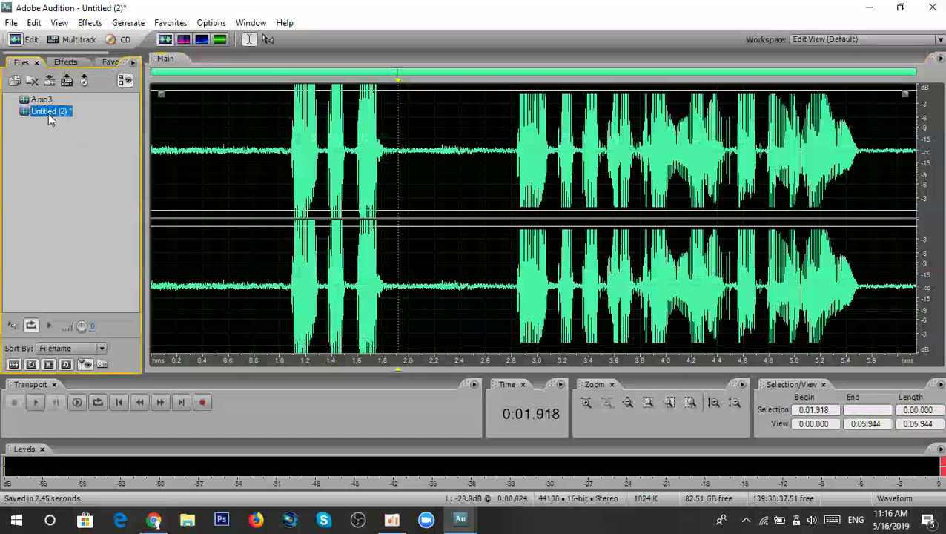
left_click(82, 143)
Close the Untitled (2) recording without saving its changes and exit the audio editor.
left_click(52, 112)
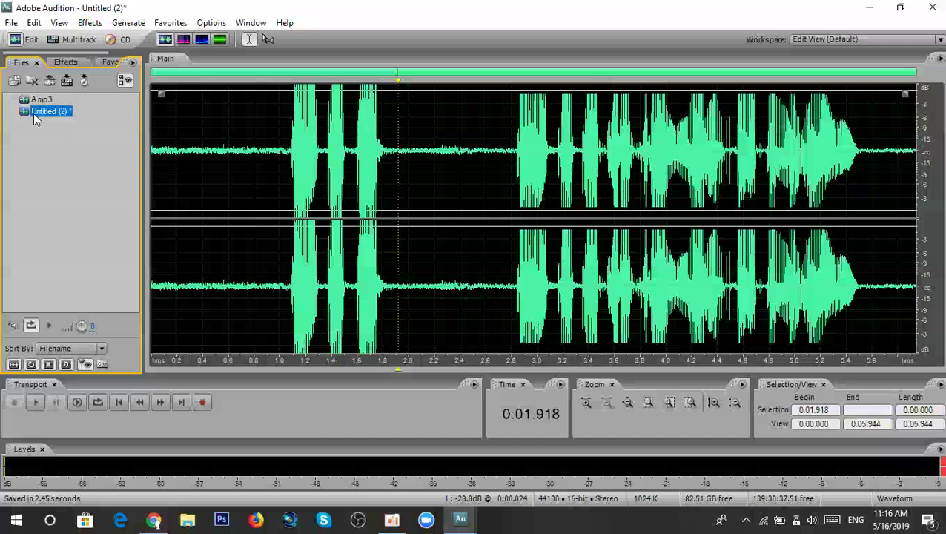
key("ctrl+w")
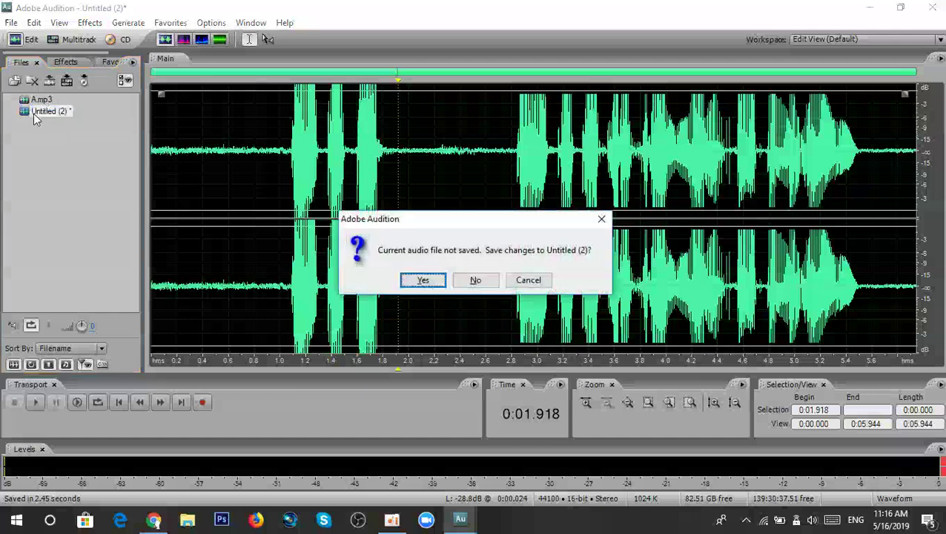
left_click(475, 286)
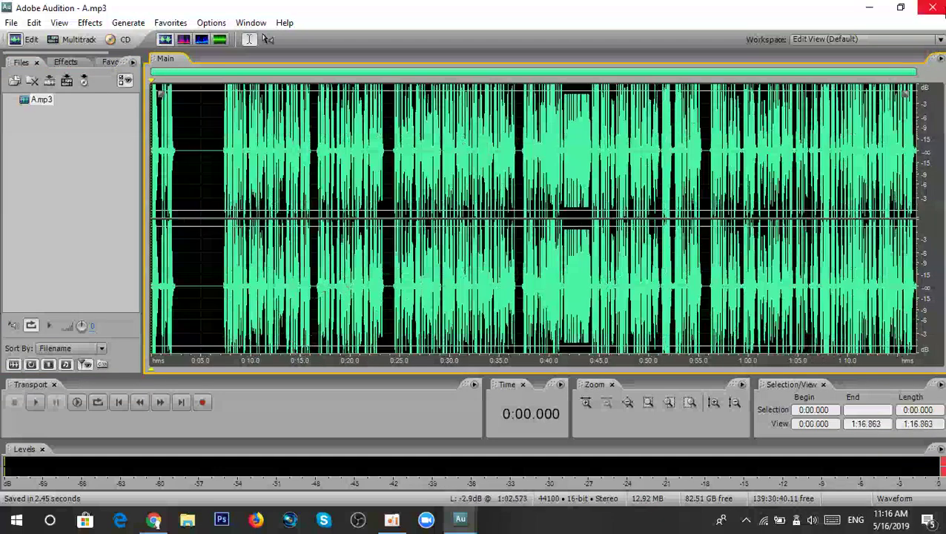
left_click(932, 7)
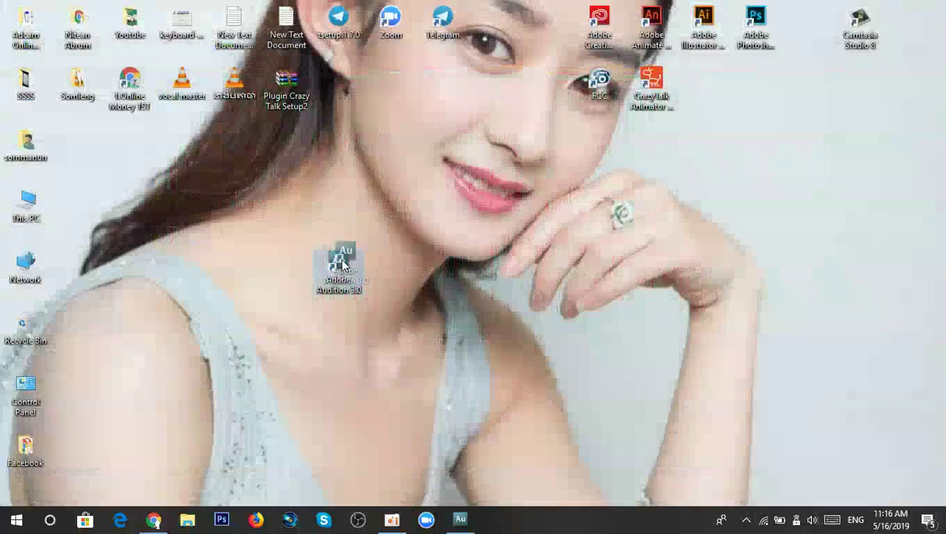
right_click(404, 127)
left_click(439, 168)
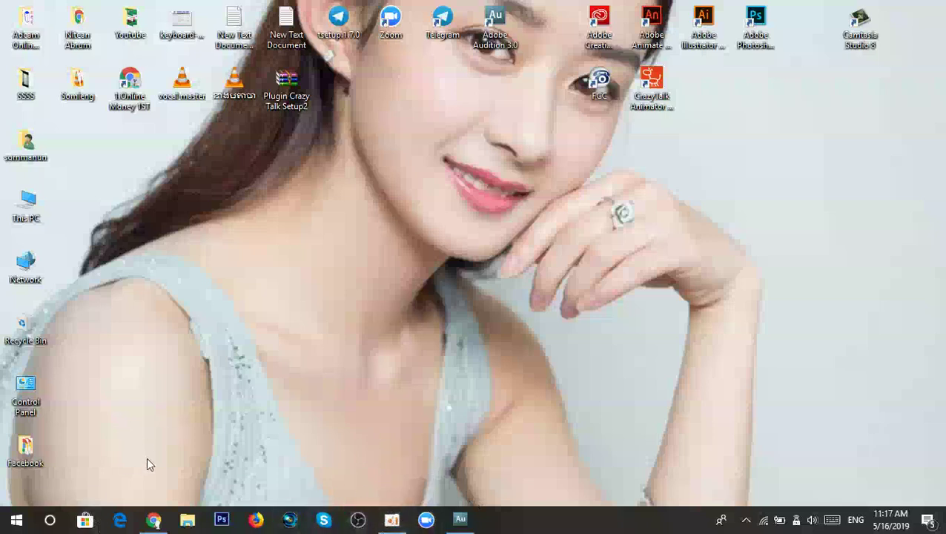
mouse_move(152, 519)
left_click(392, 519)
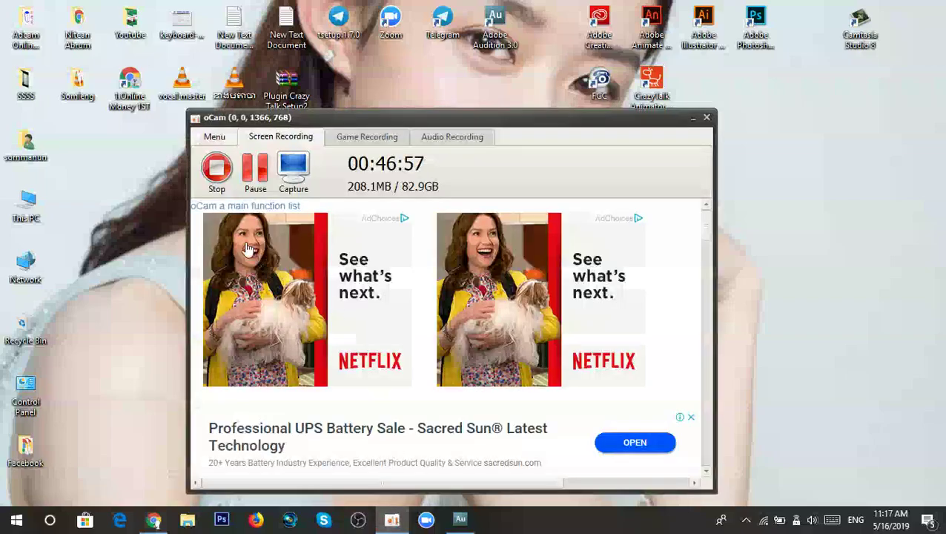